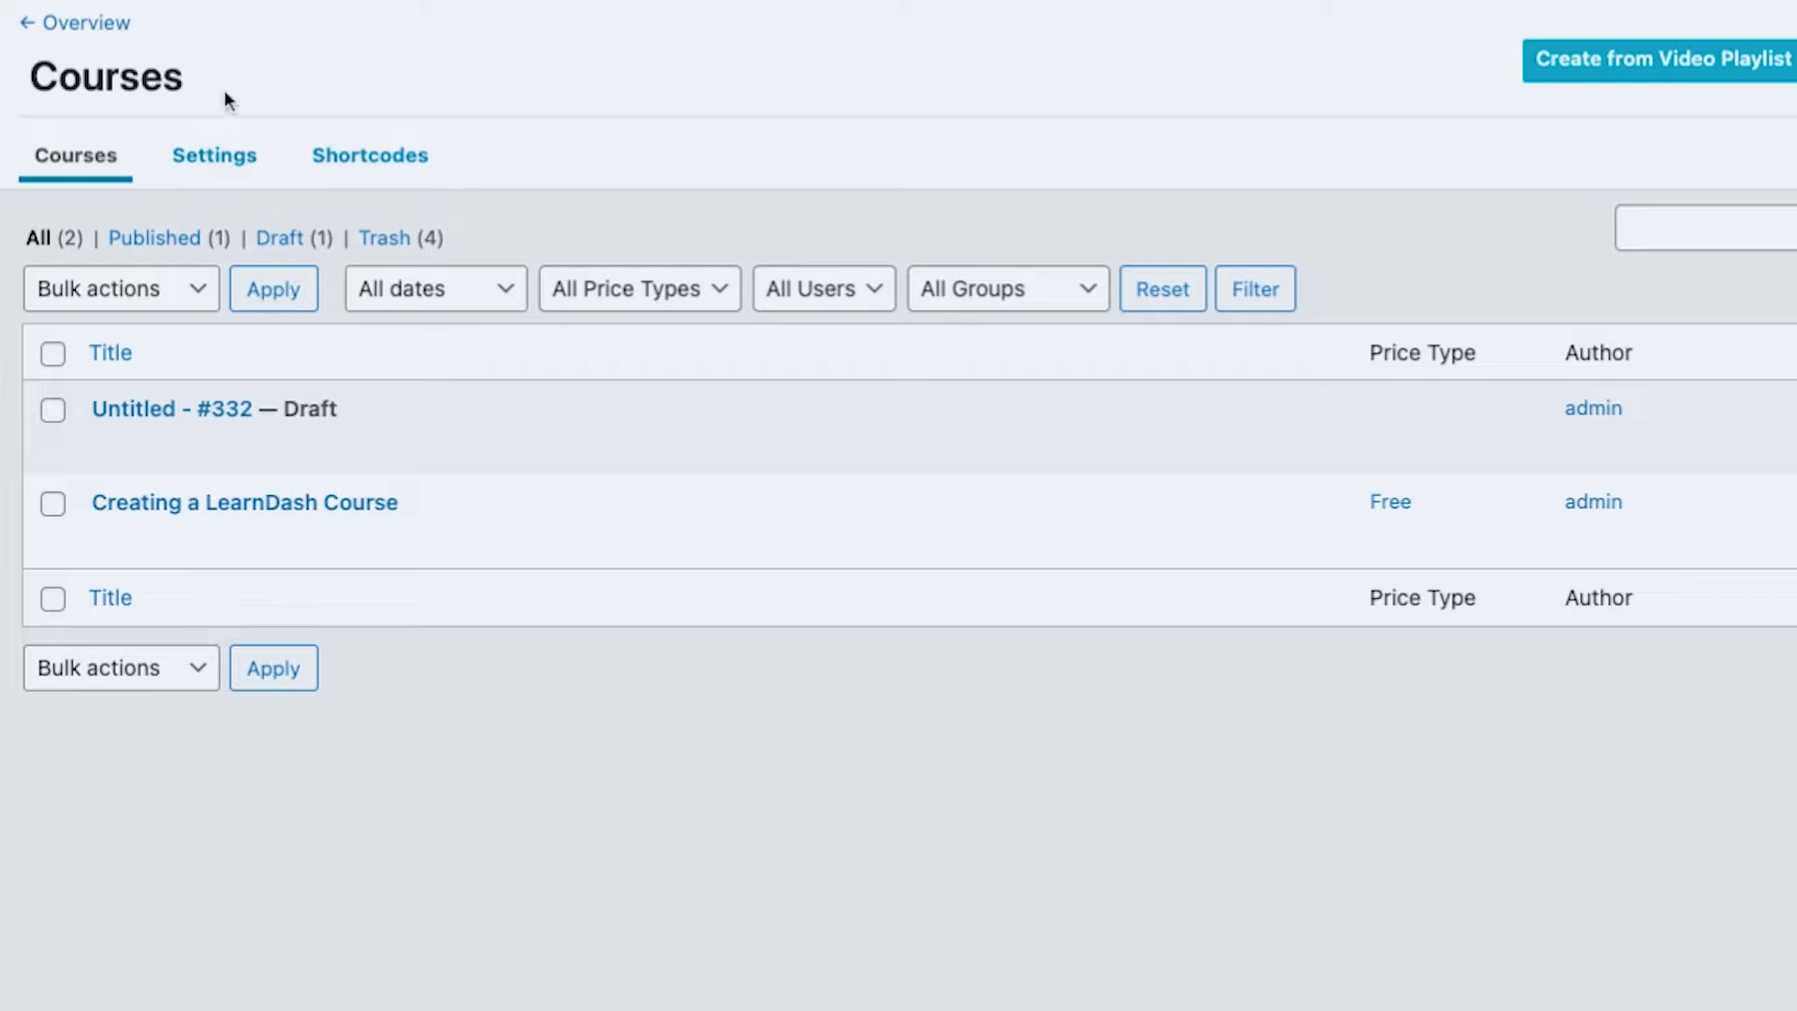
Step: Open the site's permalink settings and save them with the Post name structure
{"action": "scroll", "coordinate": [371, 599], "scroll_direction": "down", "scroll_amount": 1}
{"action": "mouse_move", "coordinate": [0, 734]}
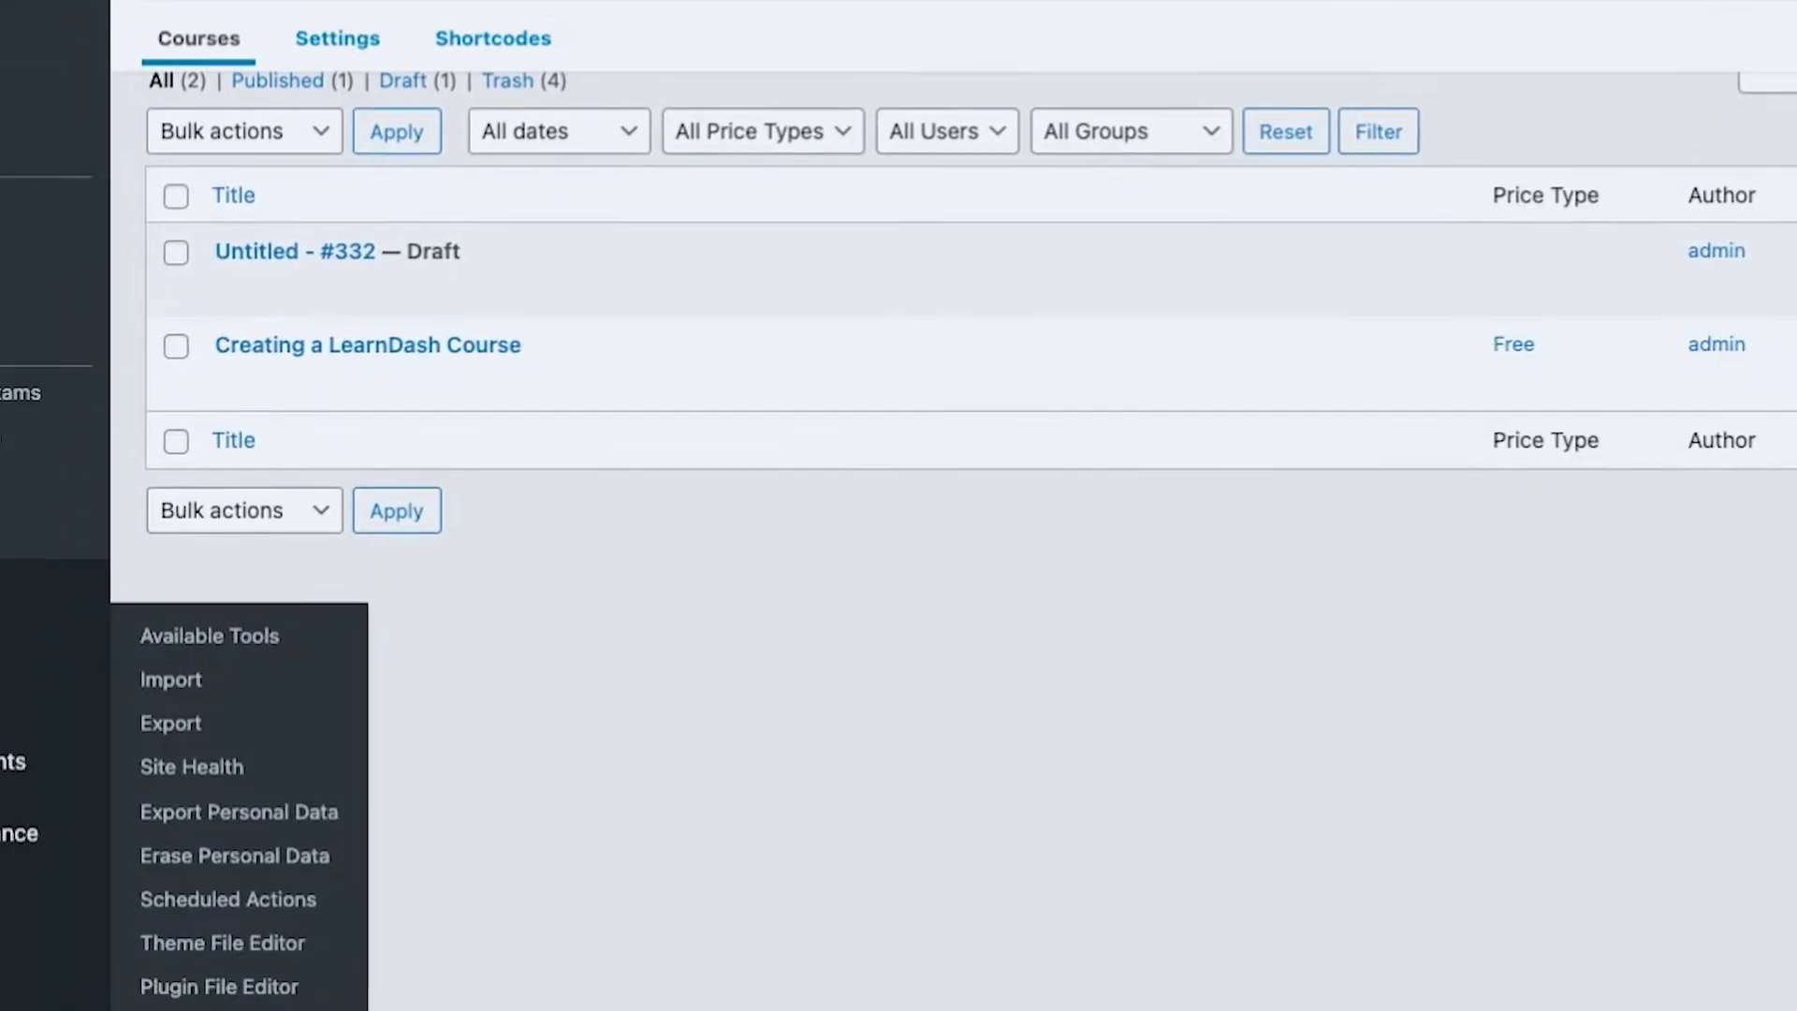
{"action": "left_click_drag", "start_coordinate": [400, 934], "coordinate": [713, 891]}
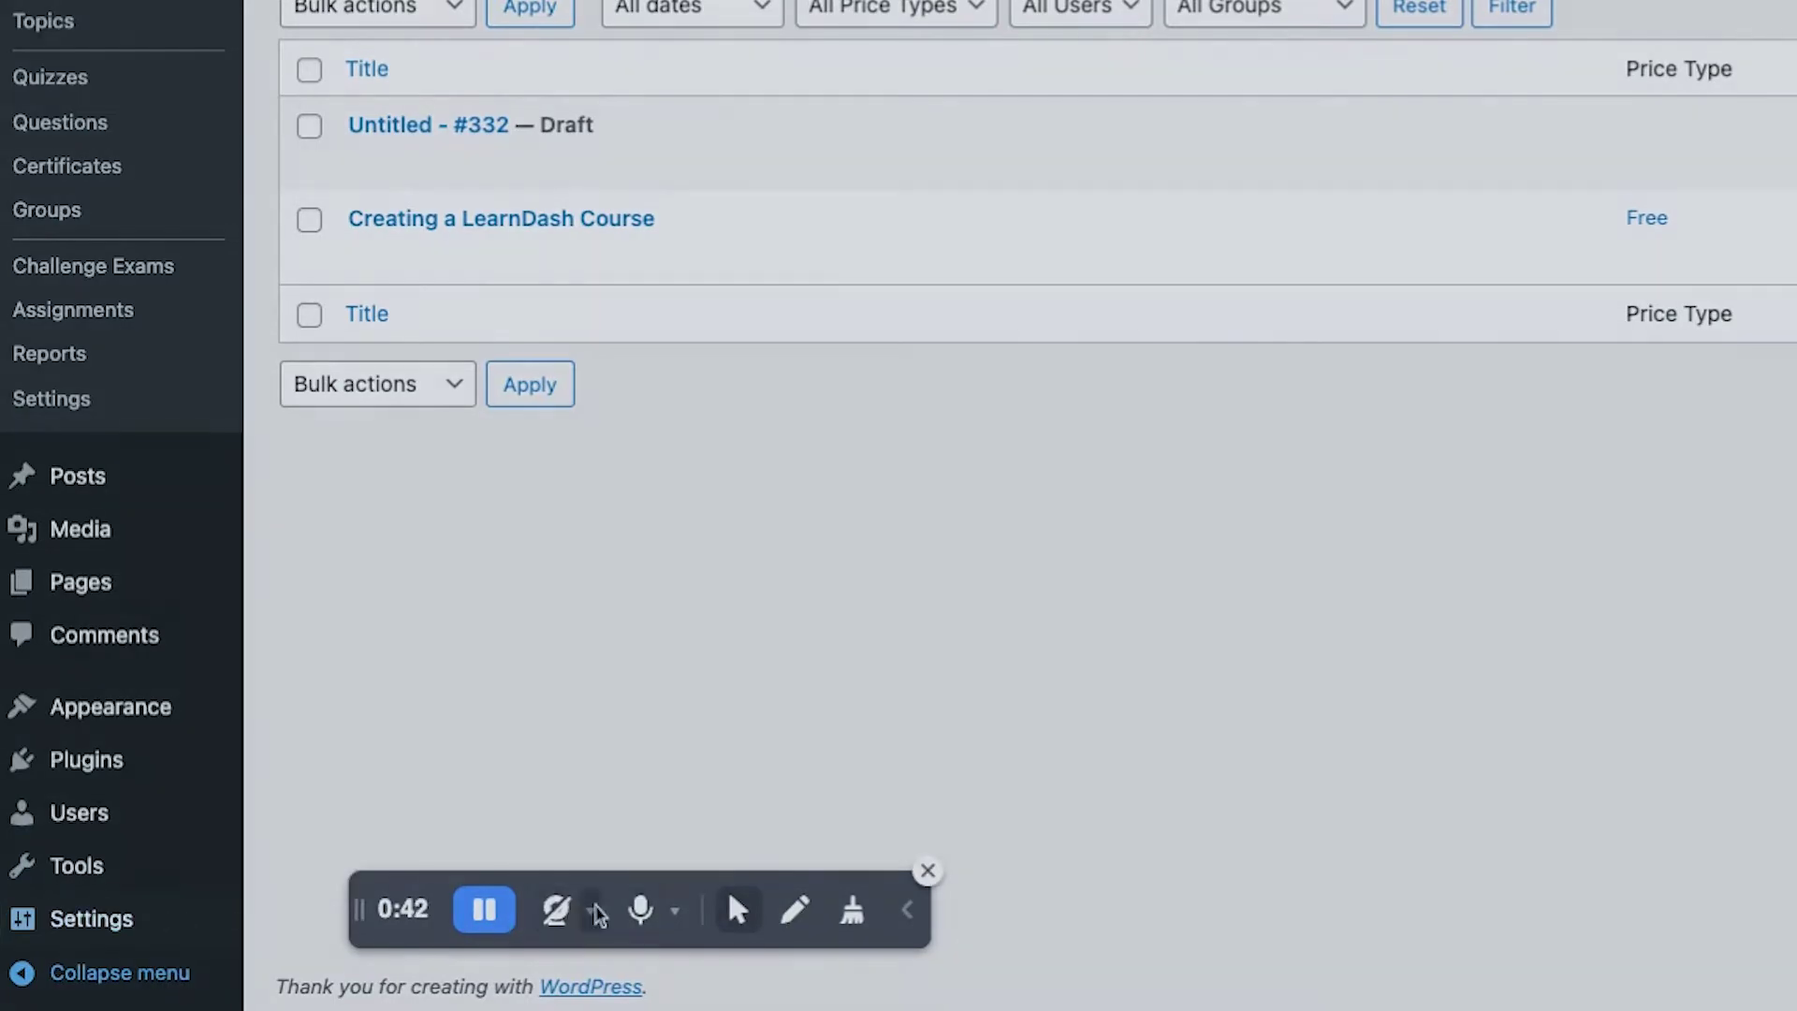
{"action": "mouse_move", "coordinate": [94, 922]}
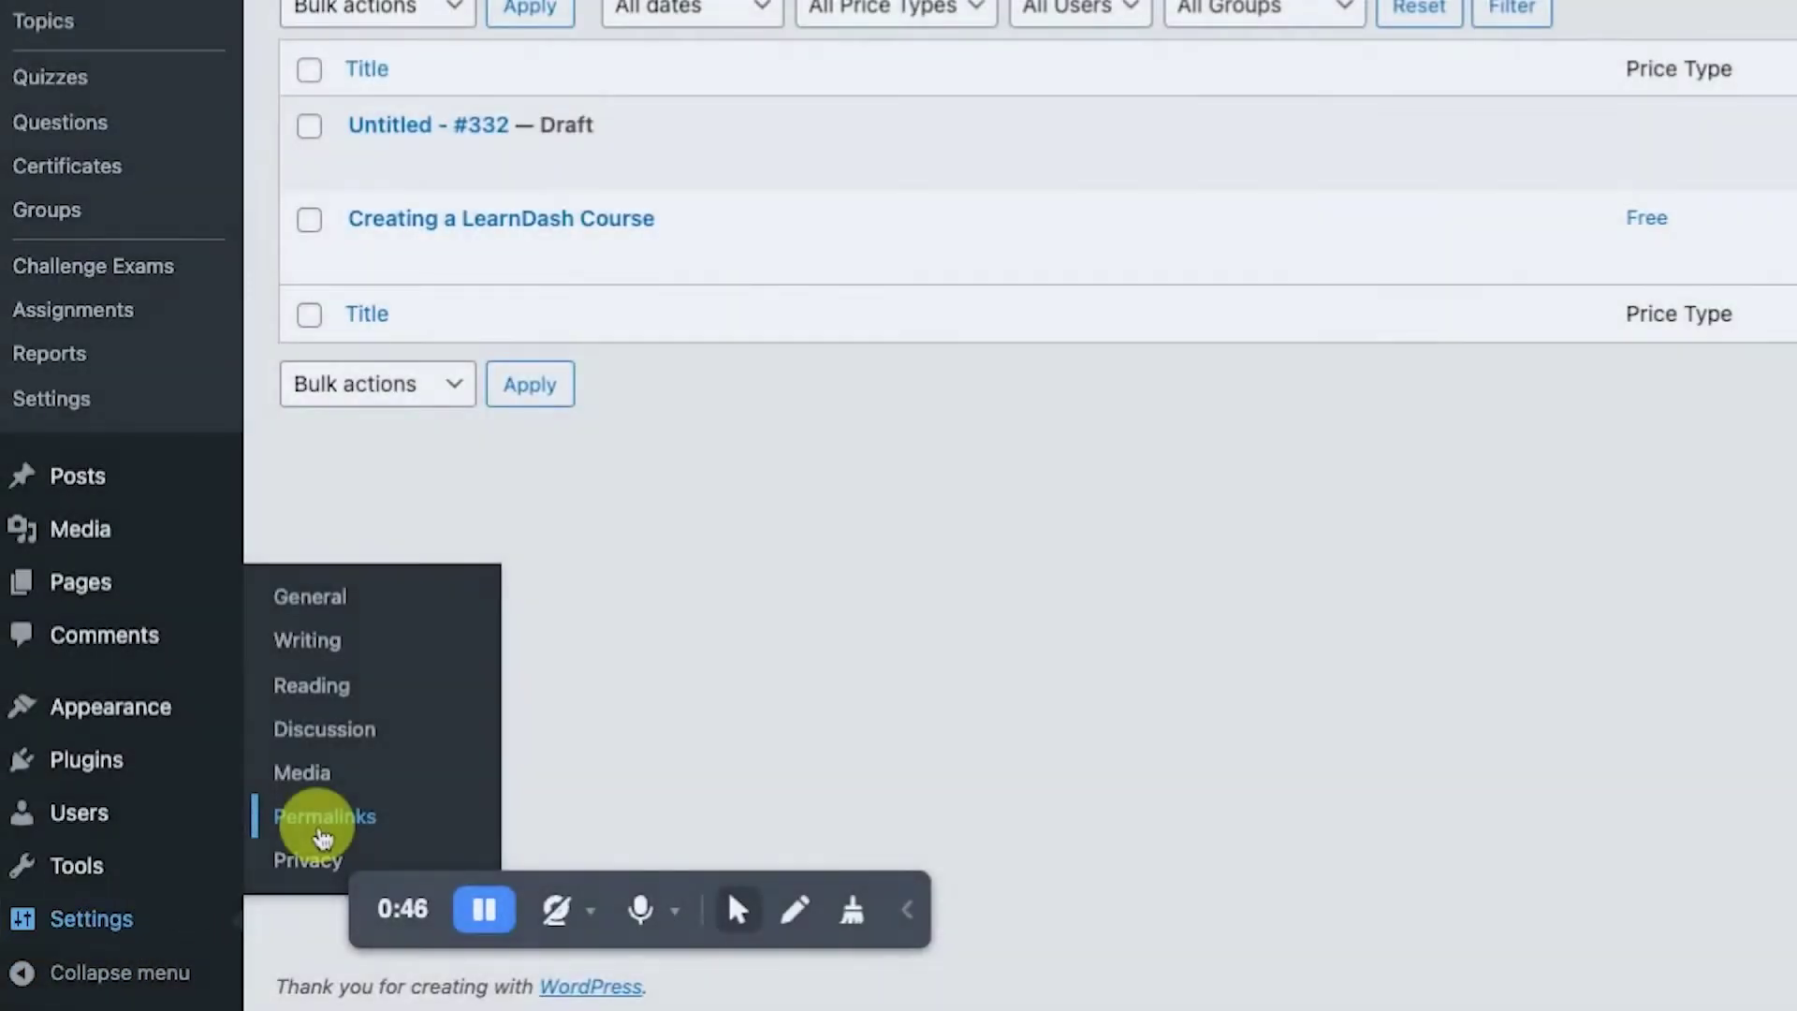
{"action": "left_click", "coordinate": [312, 824]}
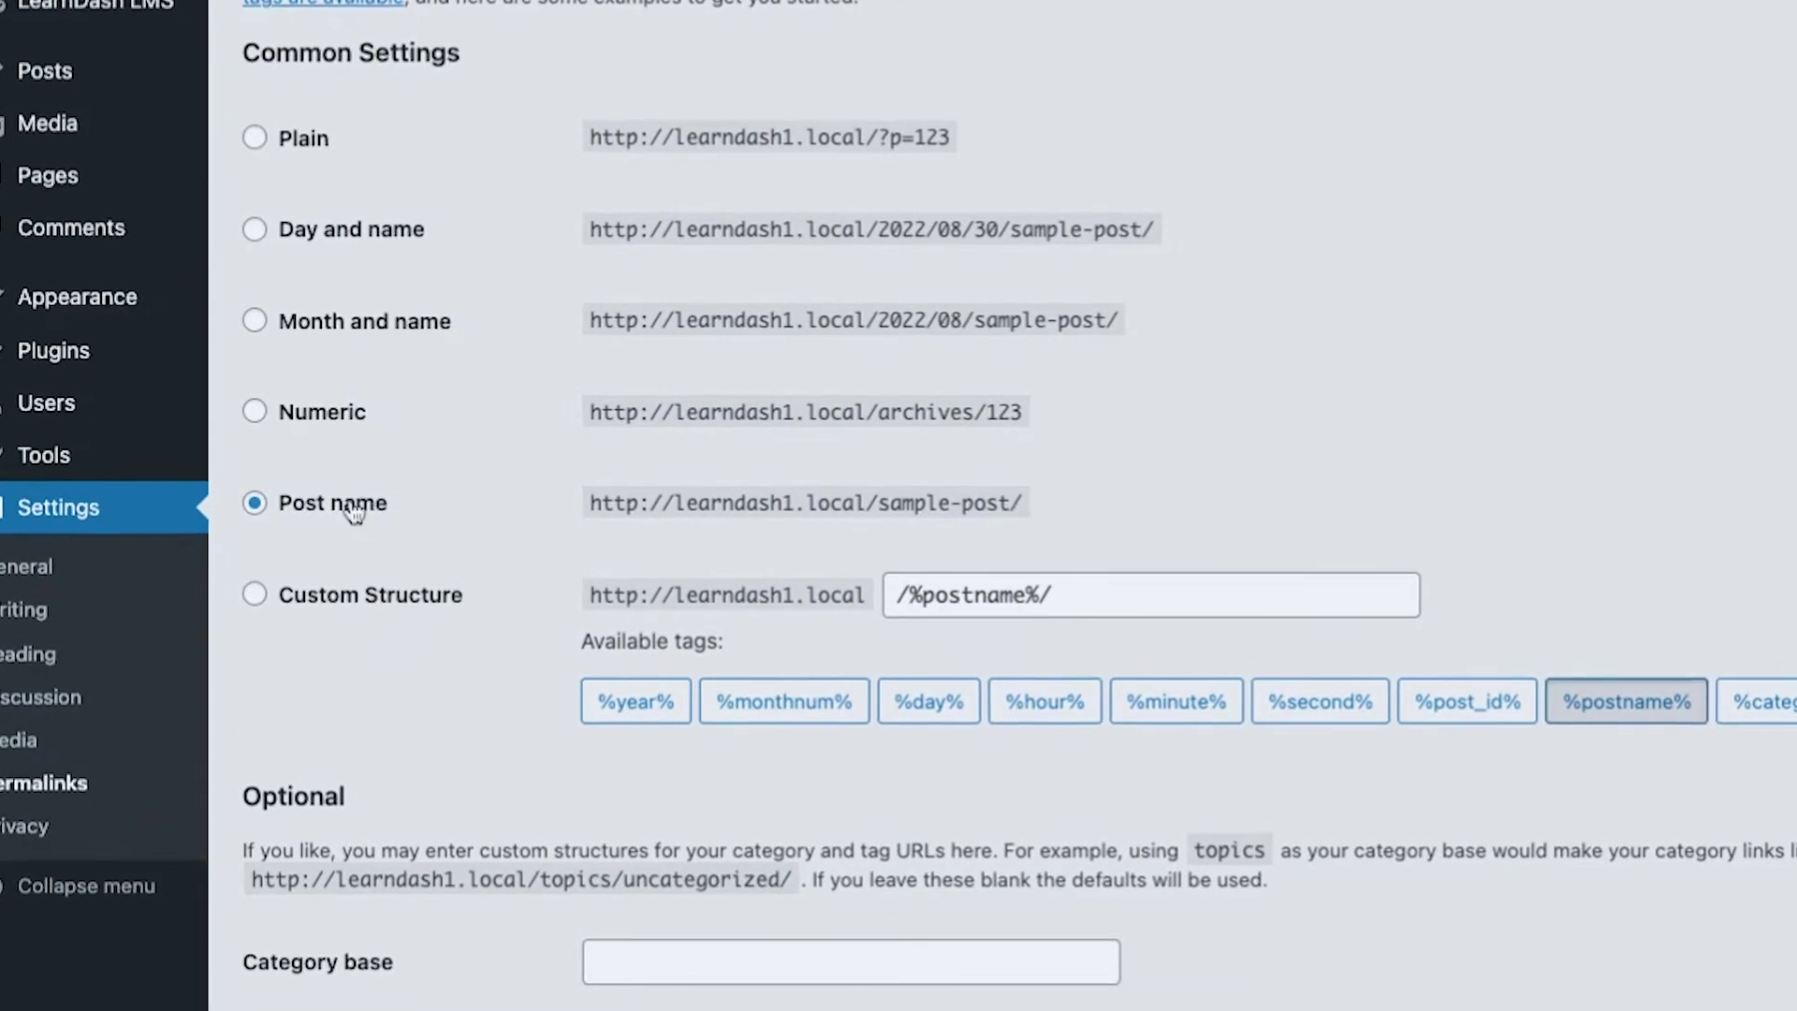
{"action": "scroll", "coordinate": [463, 721], "scroll_direction": "down", "scroll_amount": 5}
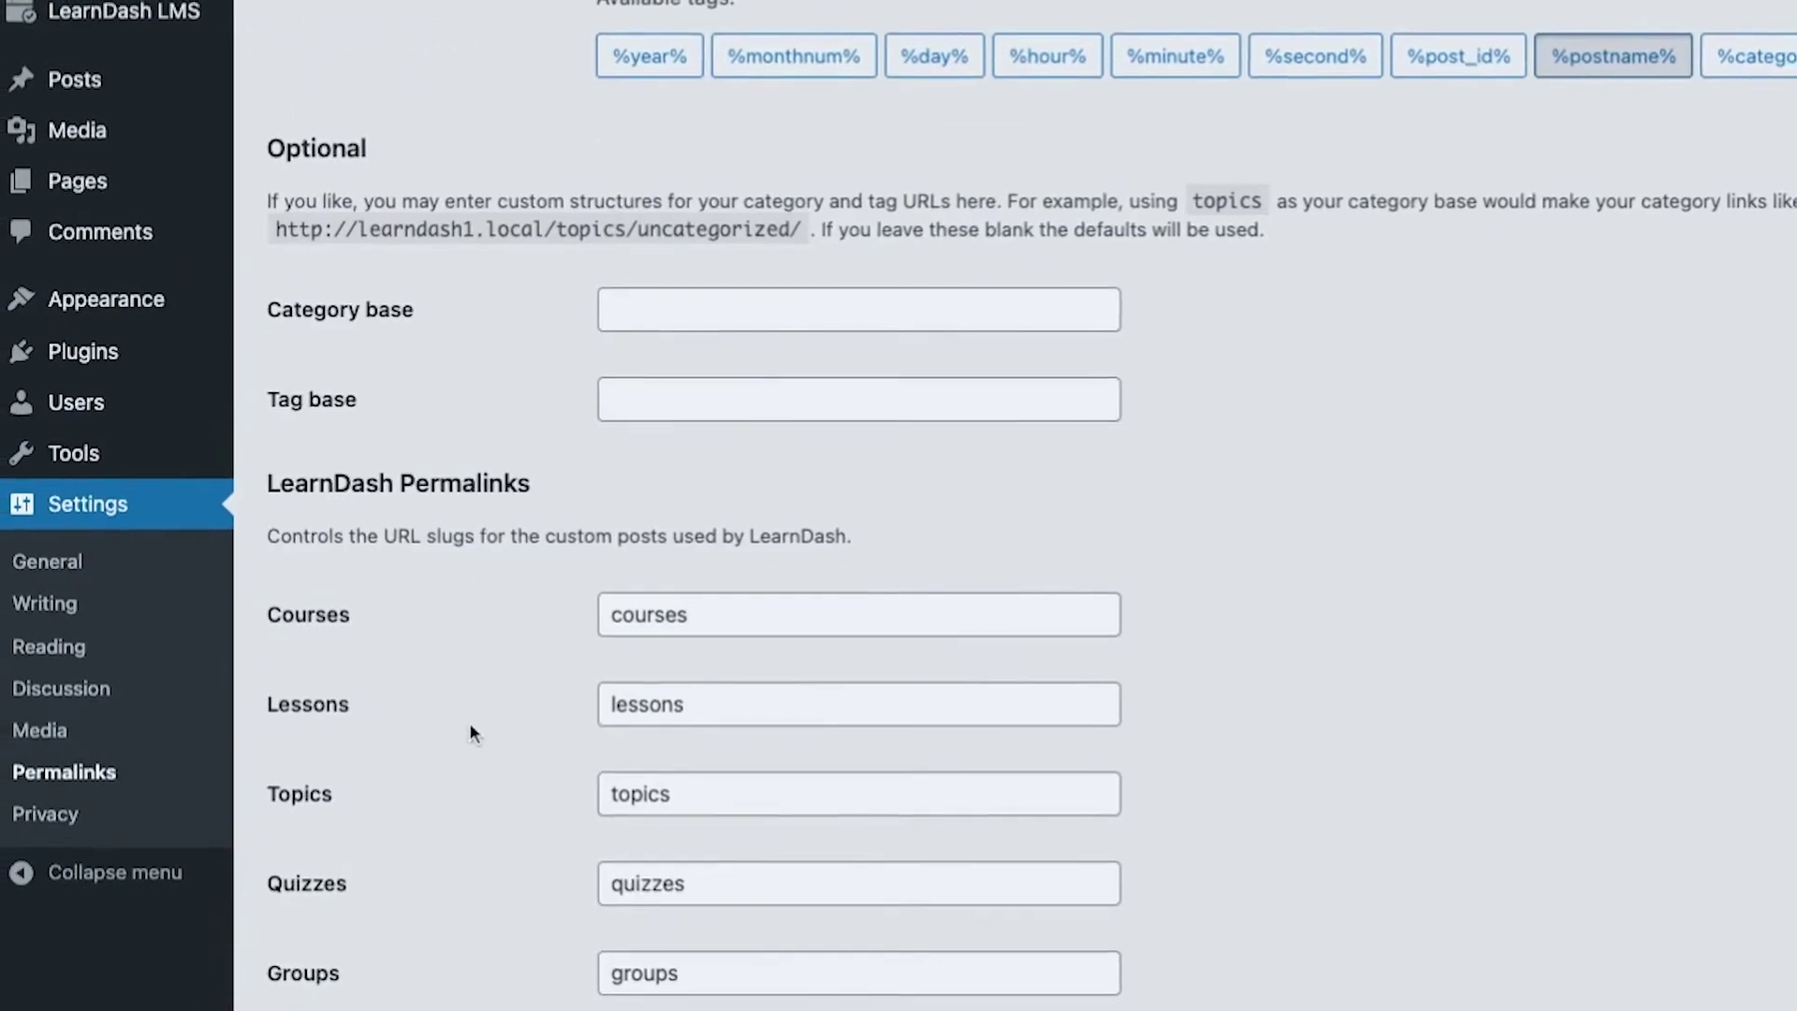
{"action": "scroll", "coordinate": [470, 722], "scroll_direction": "down", "scroll_amount": 12}
{"action": "left_click", "coordinate": [387, 974]}
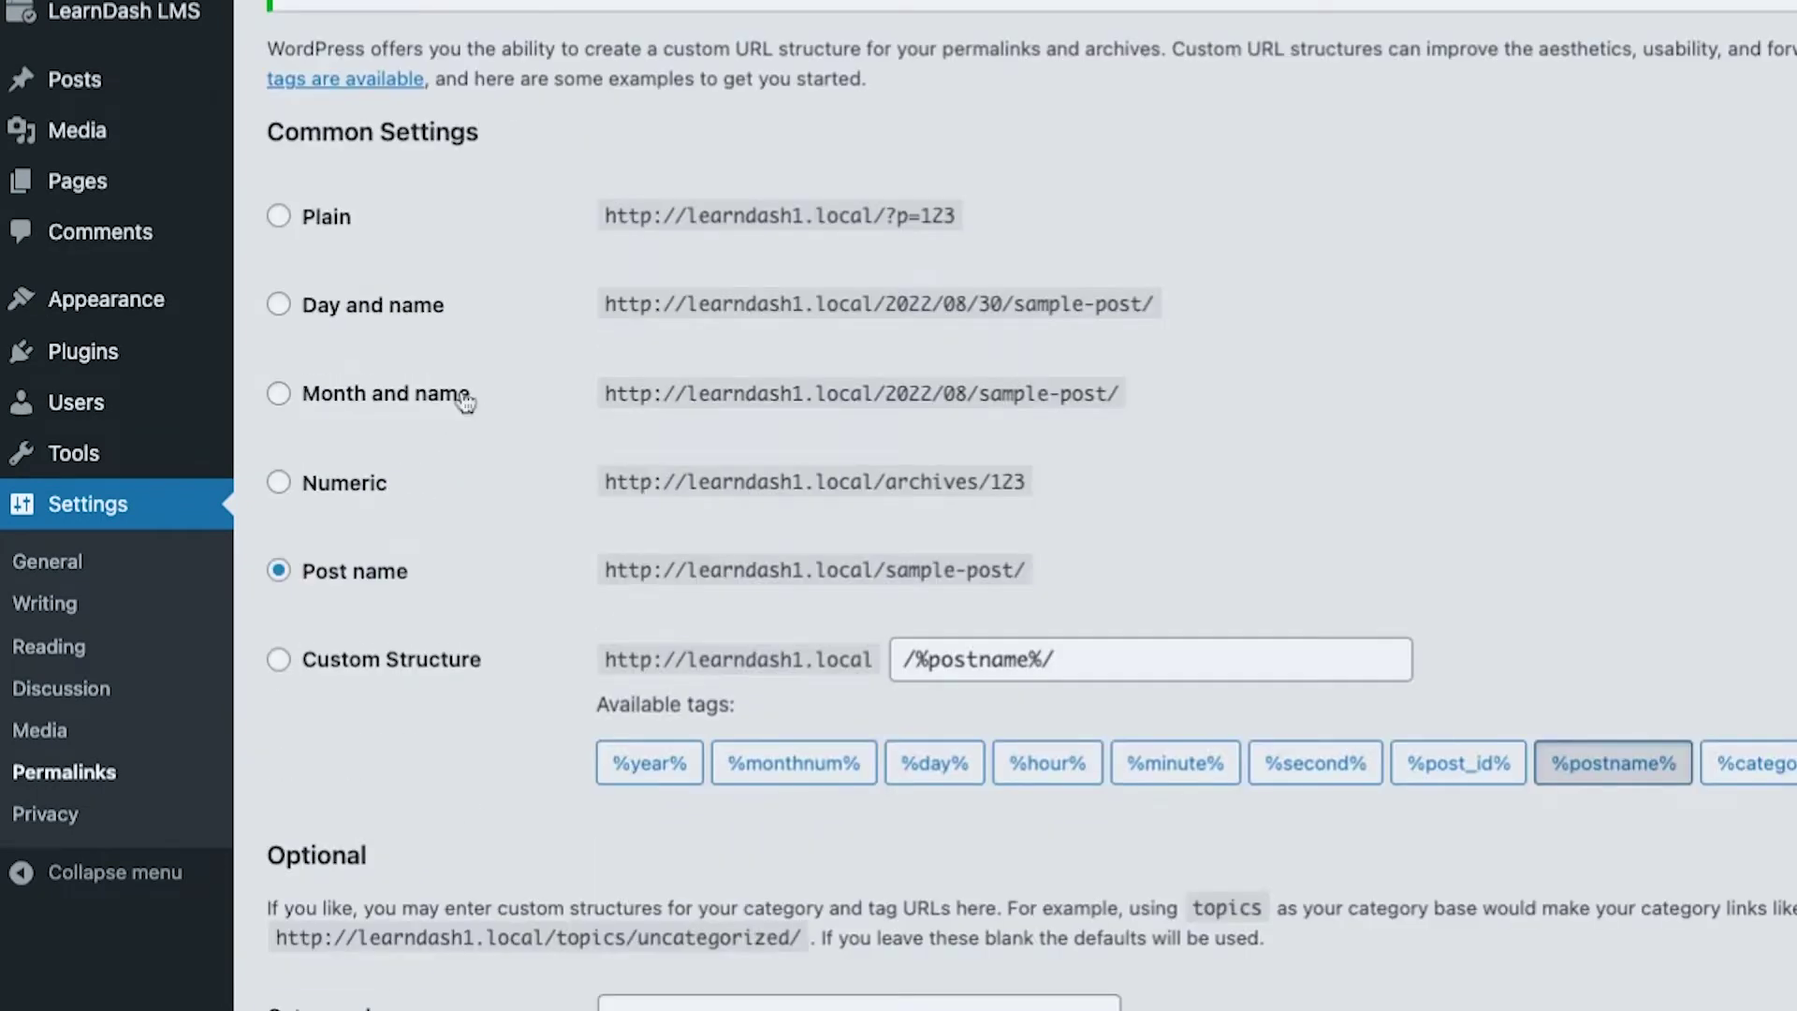
Step: Find the Instant Images plugin by searching for "instant image", then install and activate it
{"action": "mouse_move", "coordinate": [217, 348]}
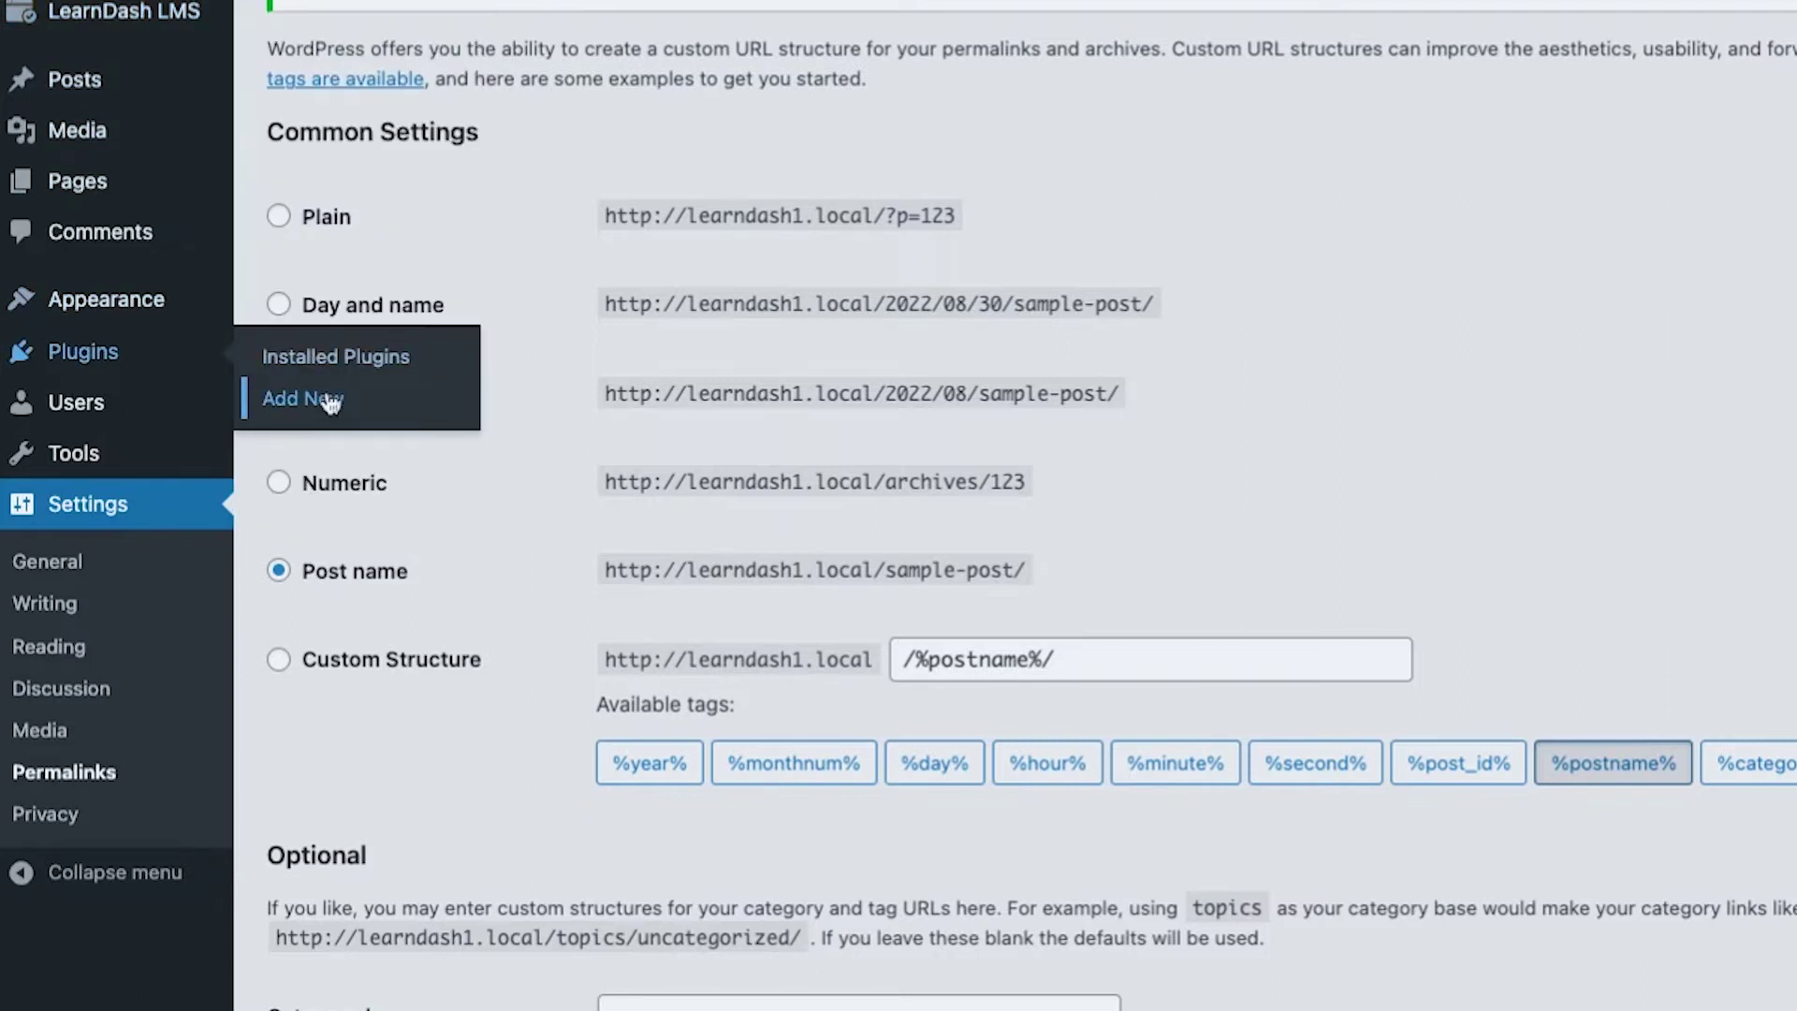
{"action": "left_click", "coordinate": [330, 401]}
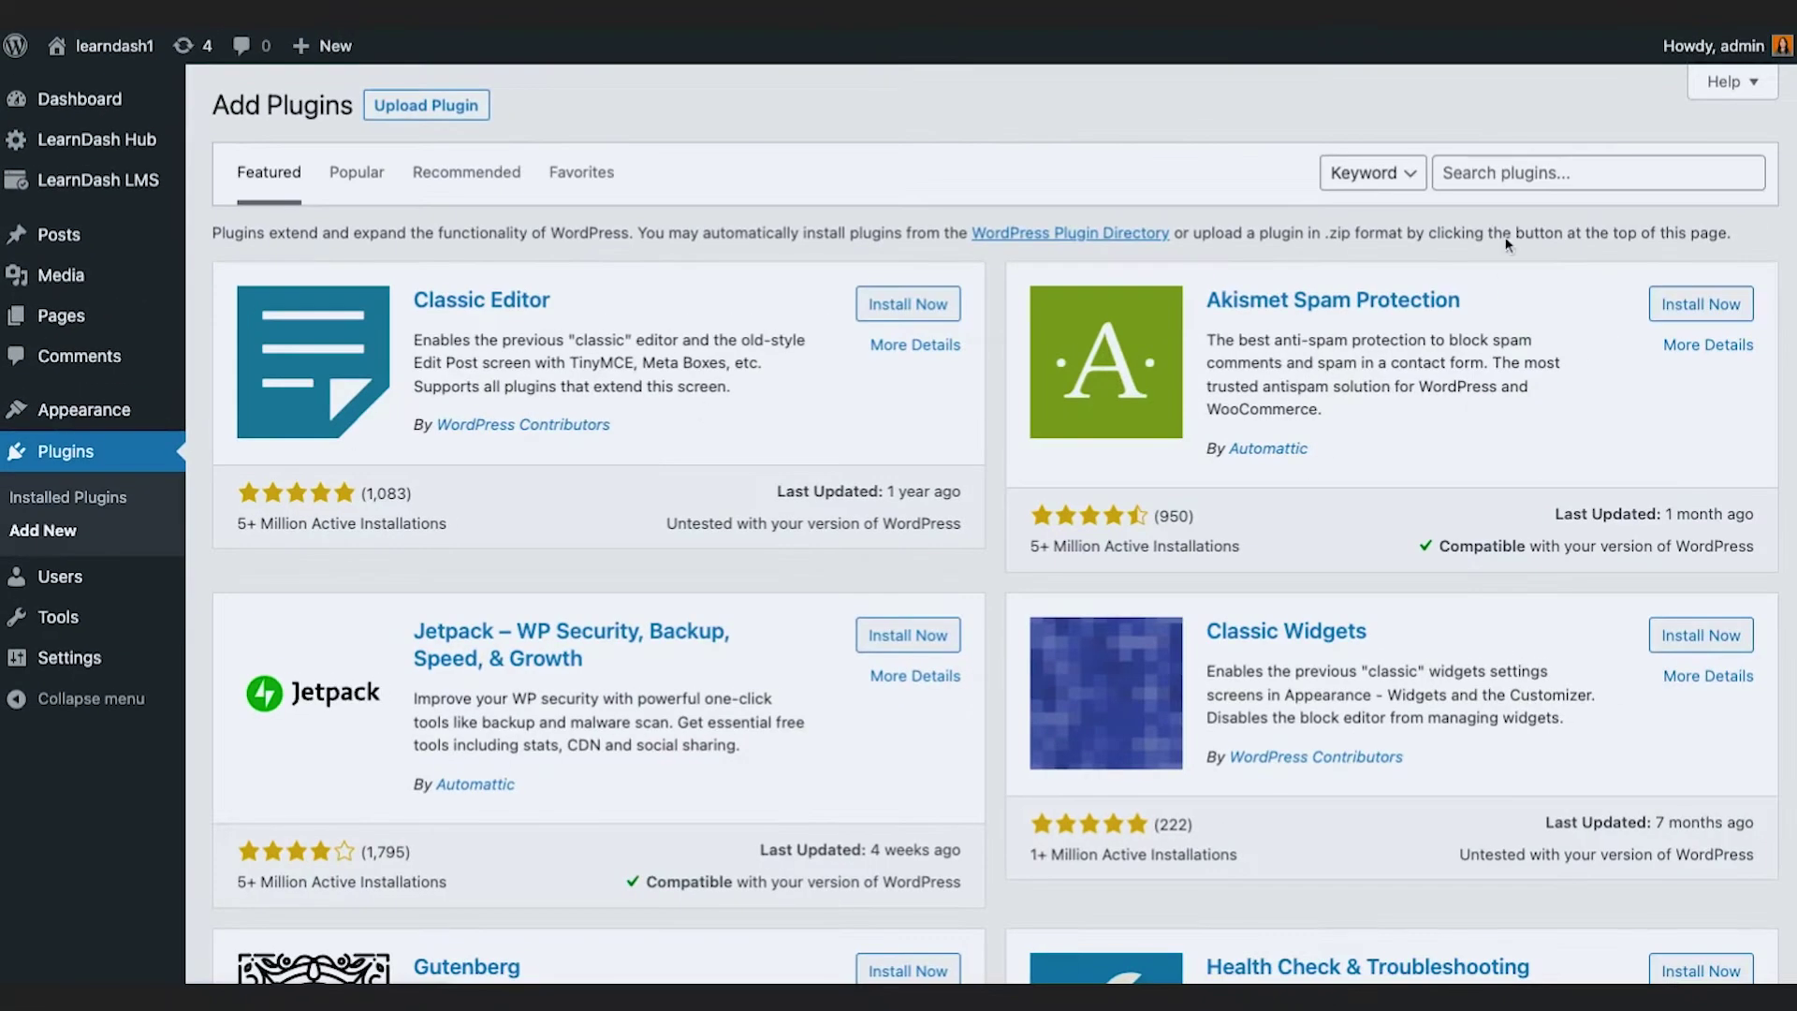
{"action": "left_click", "coordinate": [1560, 176]}
{"action": "type", "text": "instant image"}
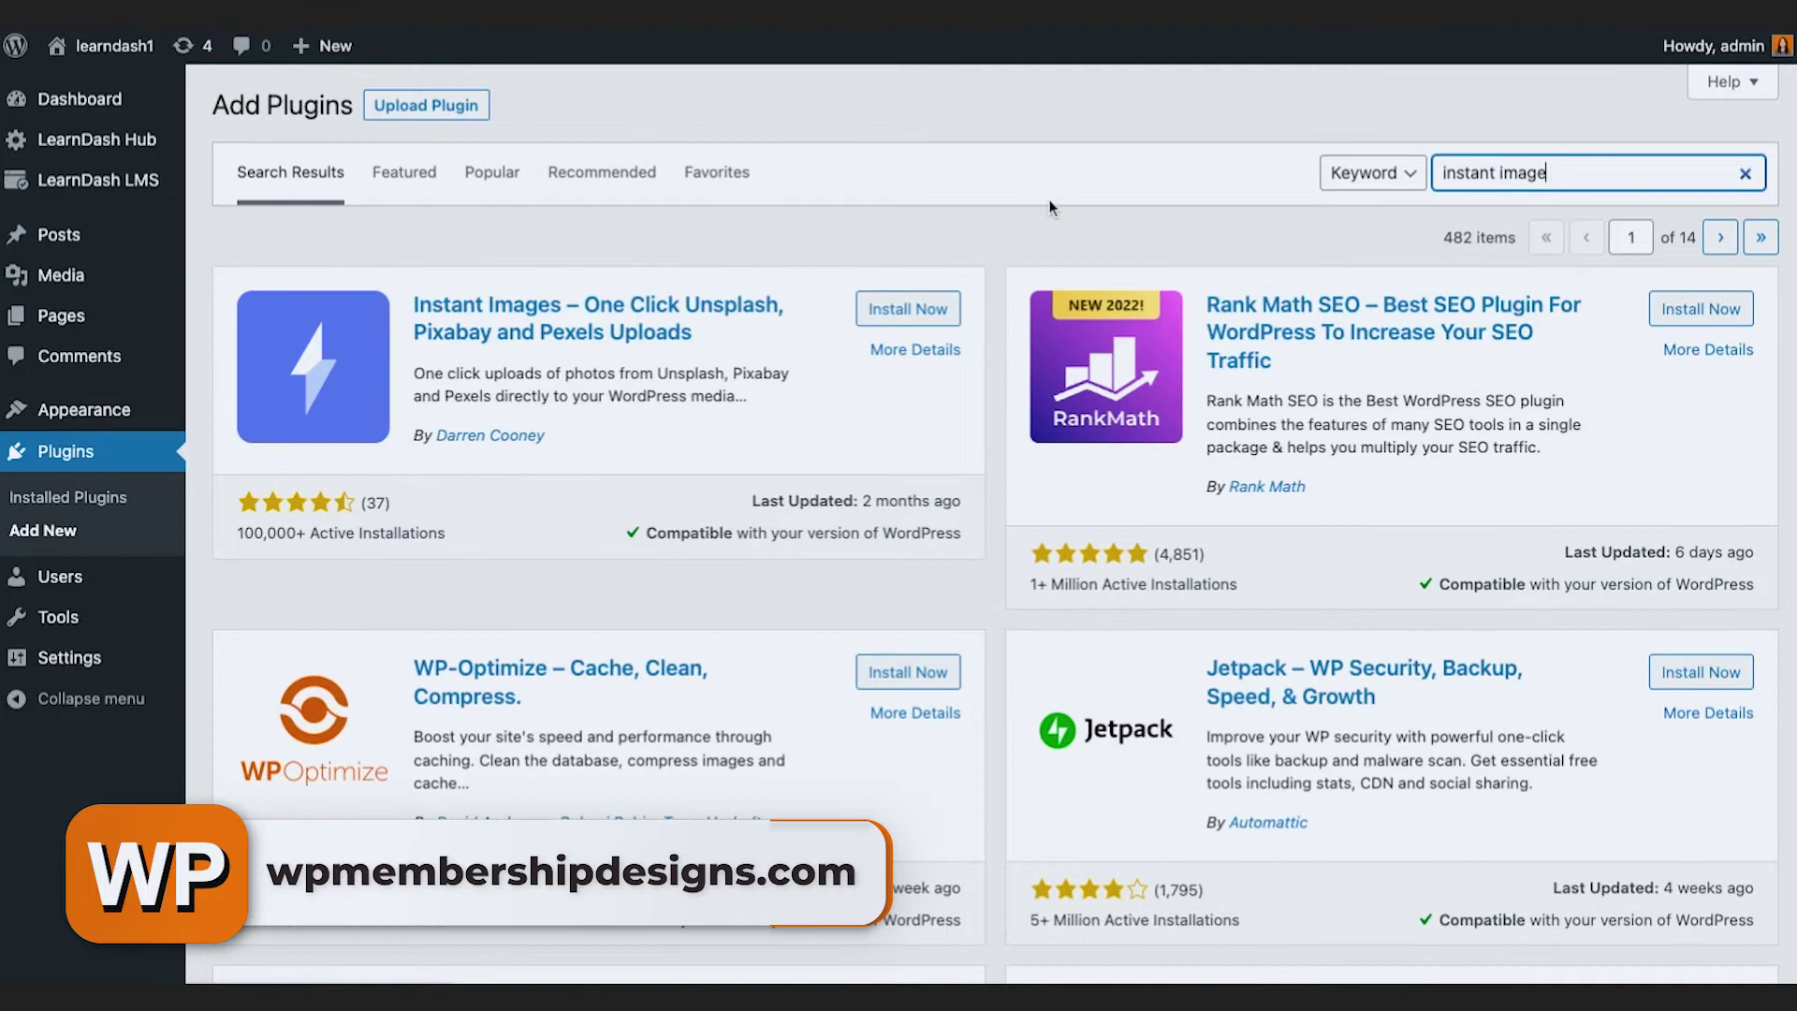
{"action": "left_click", "coordinate": [936, 308]}
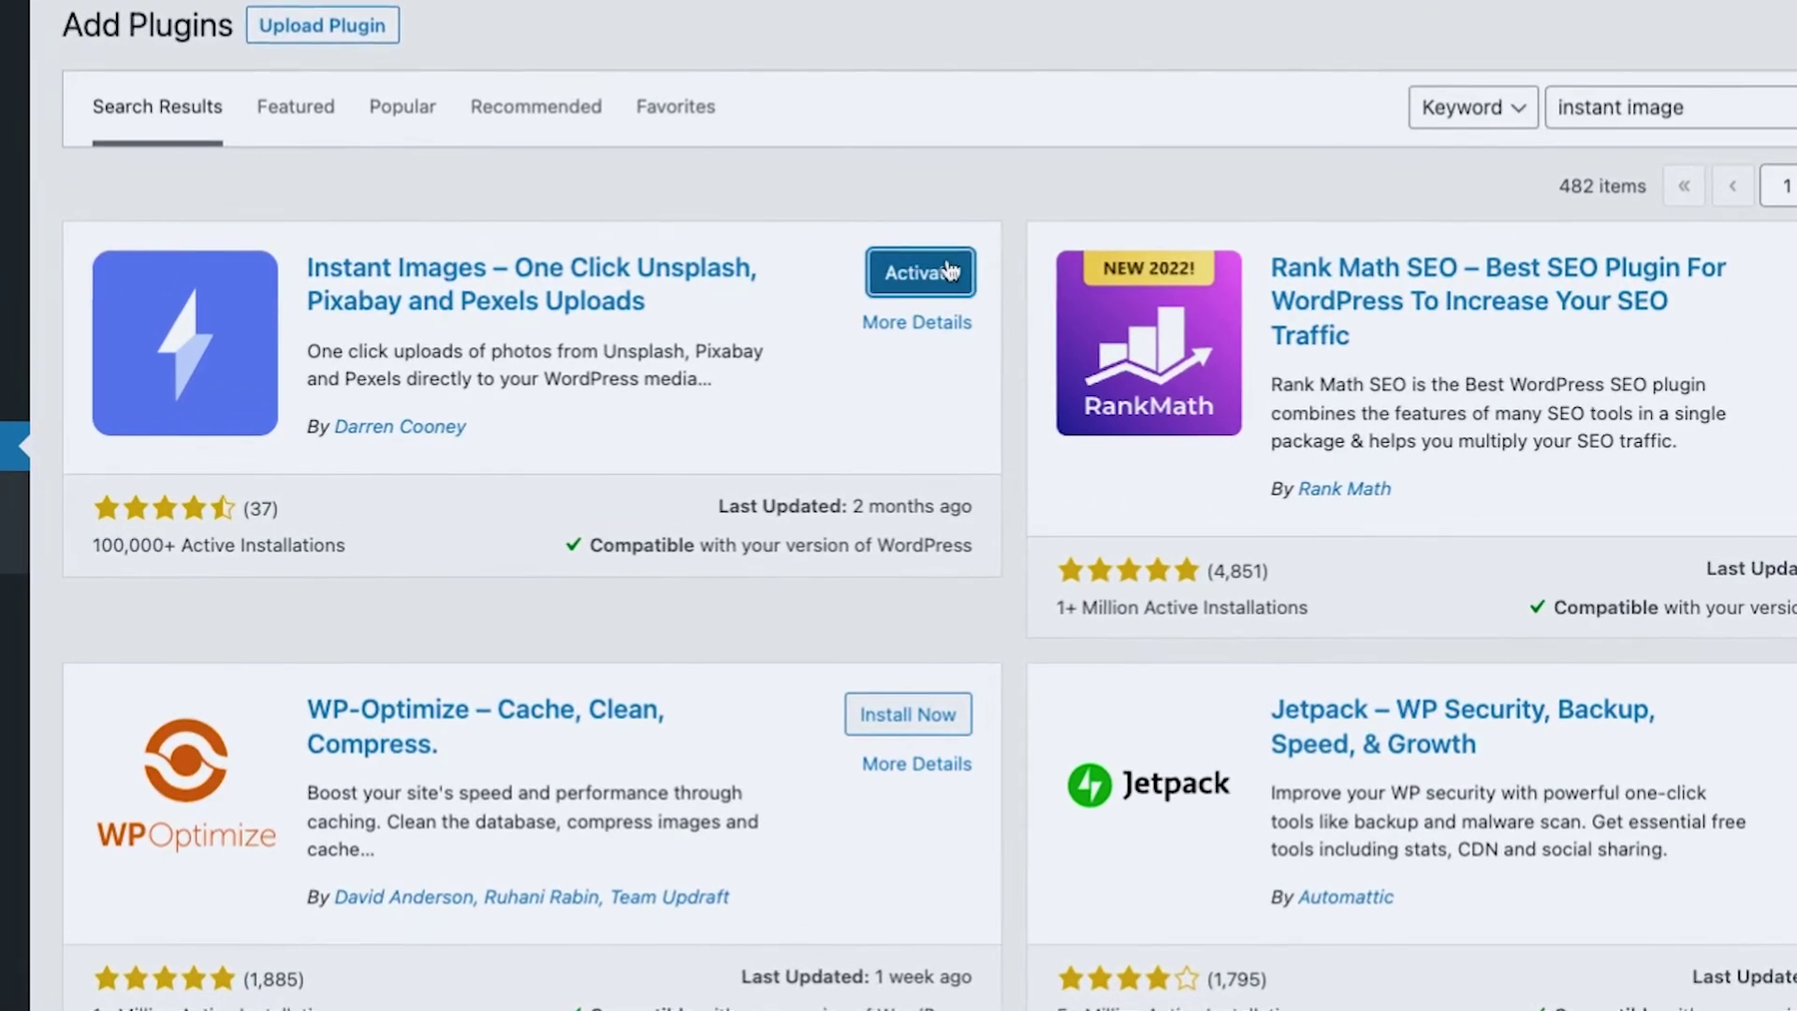
{"action": "left_click", "coordinate": [950, 271]}
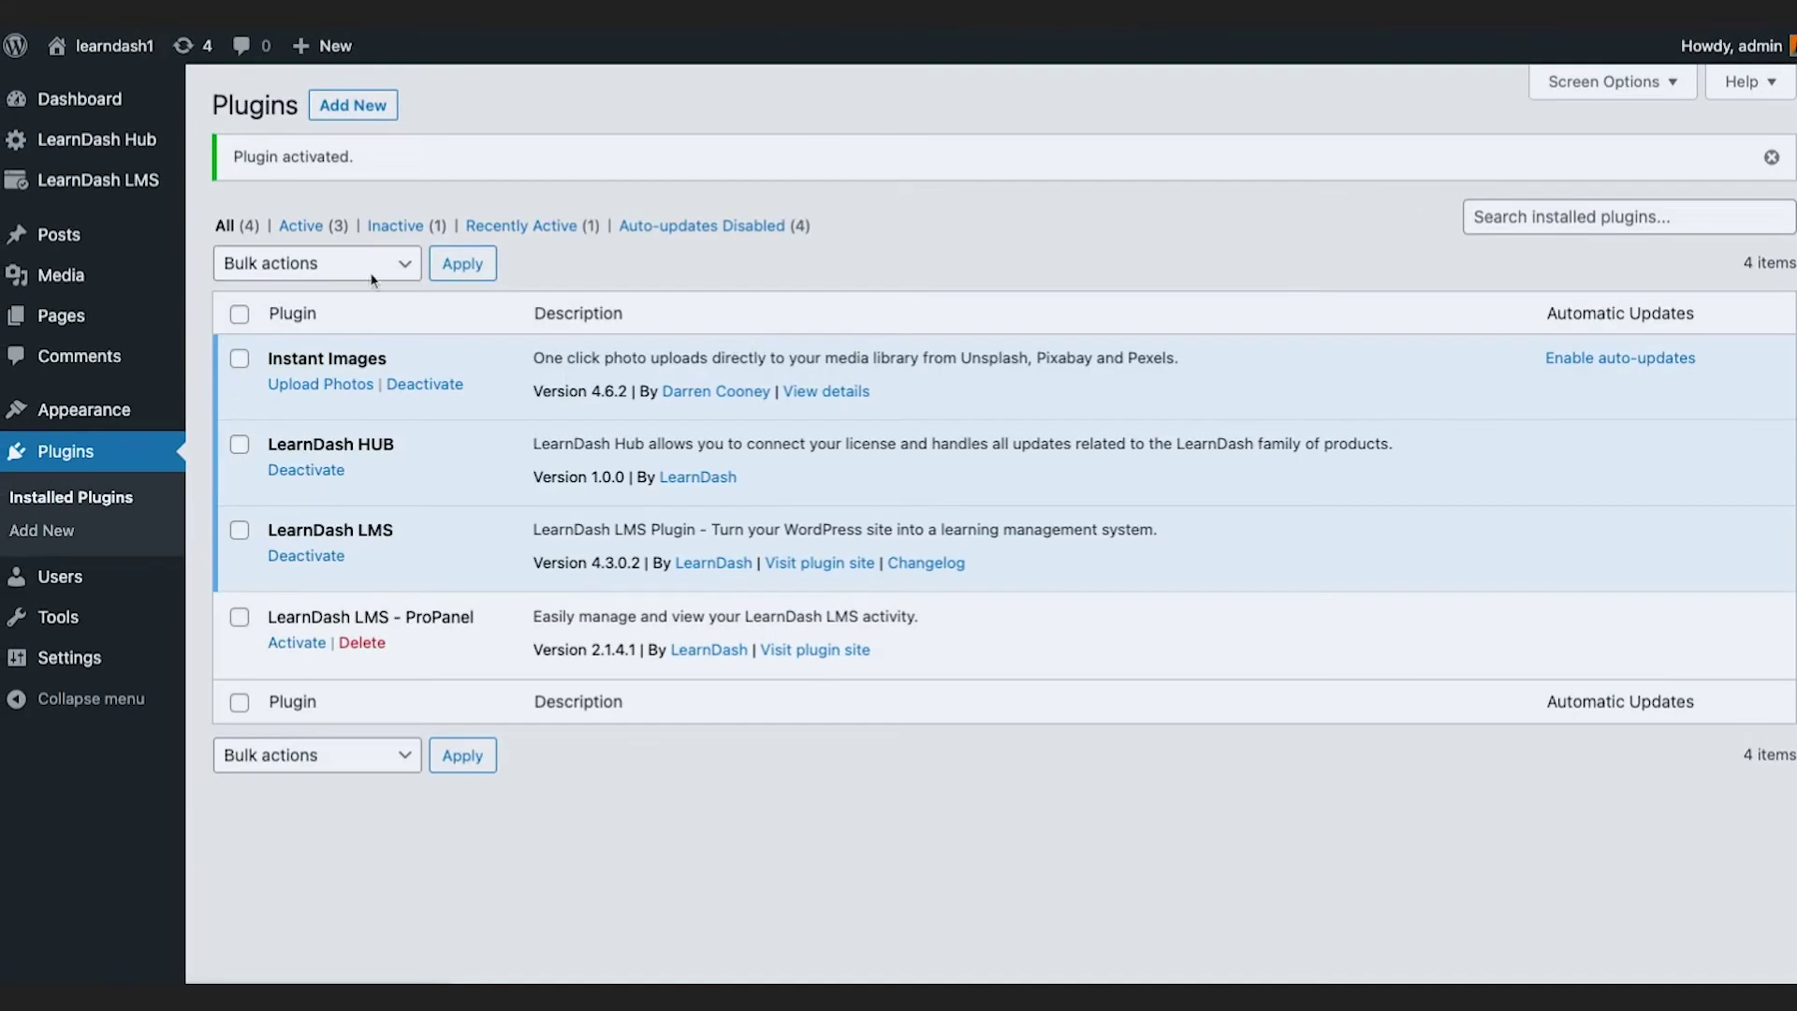
Step: Move the untitled draft course #332 to the trash from the LearnDash course list
{"action": "mouse_move", "coordinate": [152, 191]}
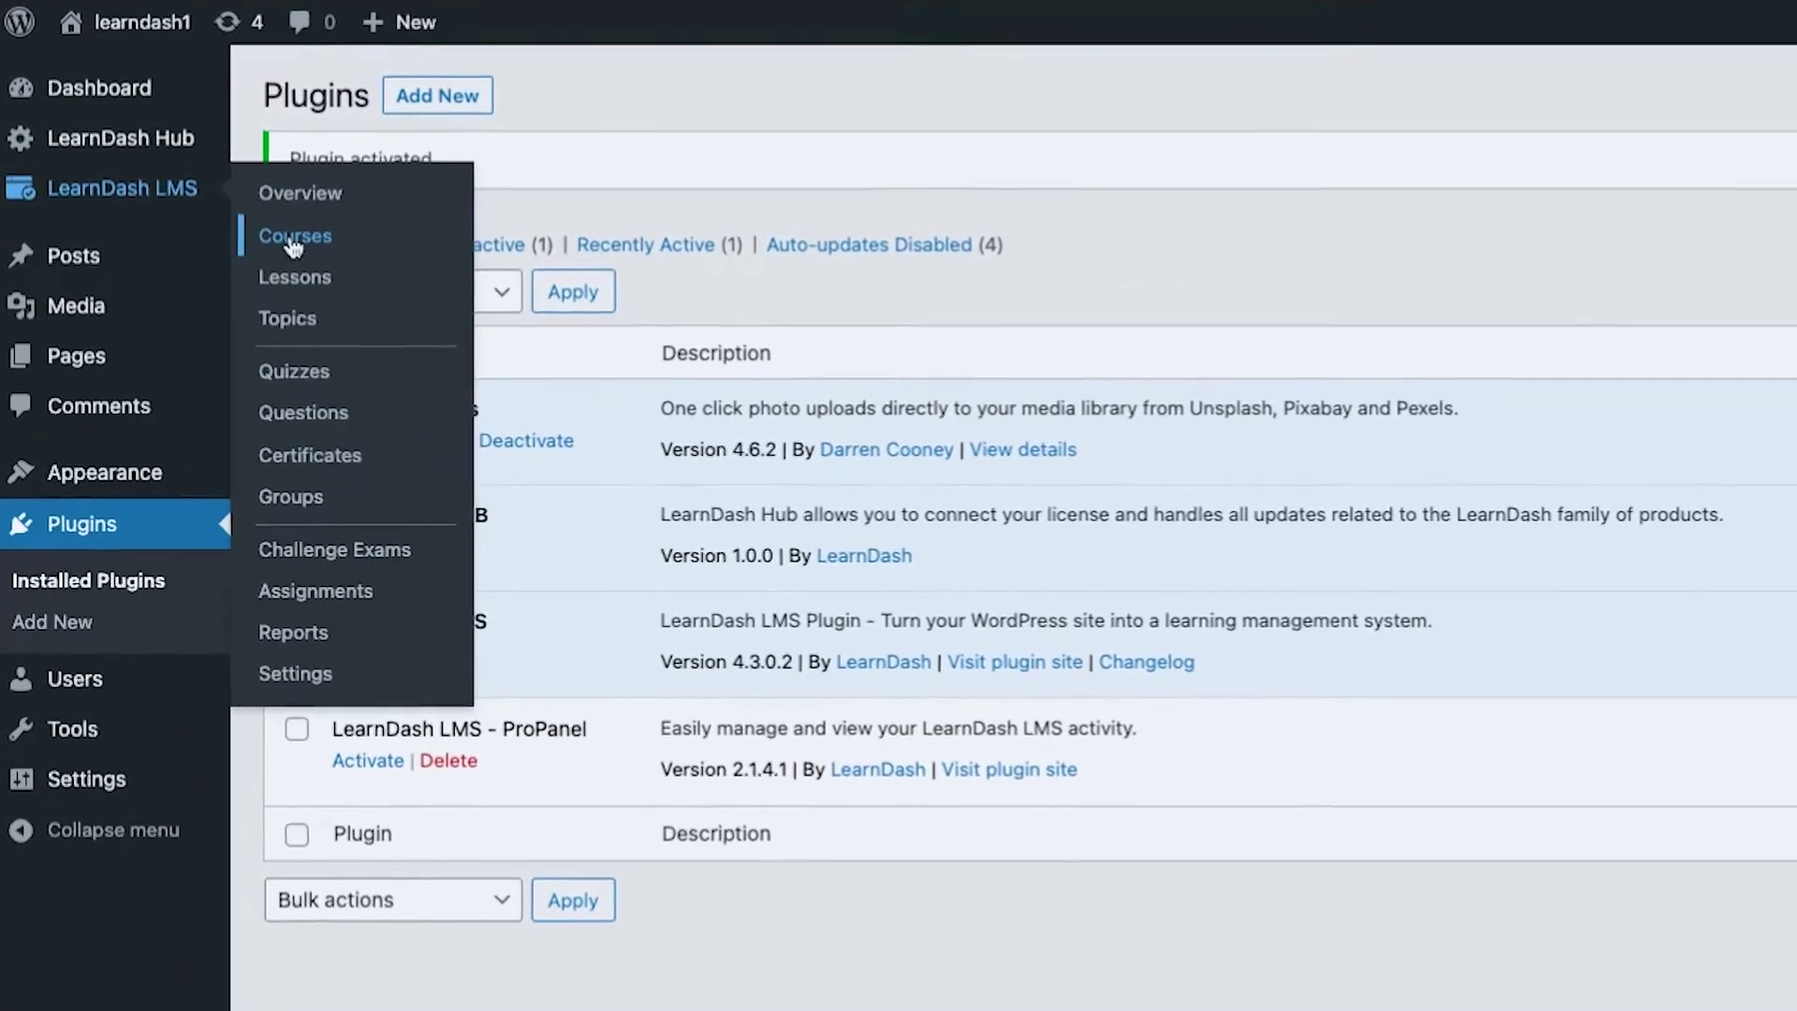
{"action": "left_click", "coordinate": [293, 238]}
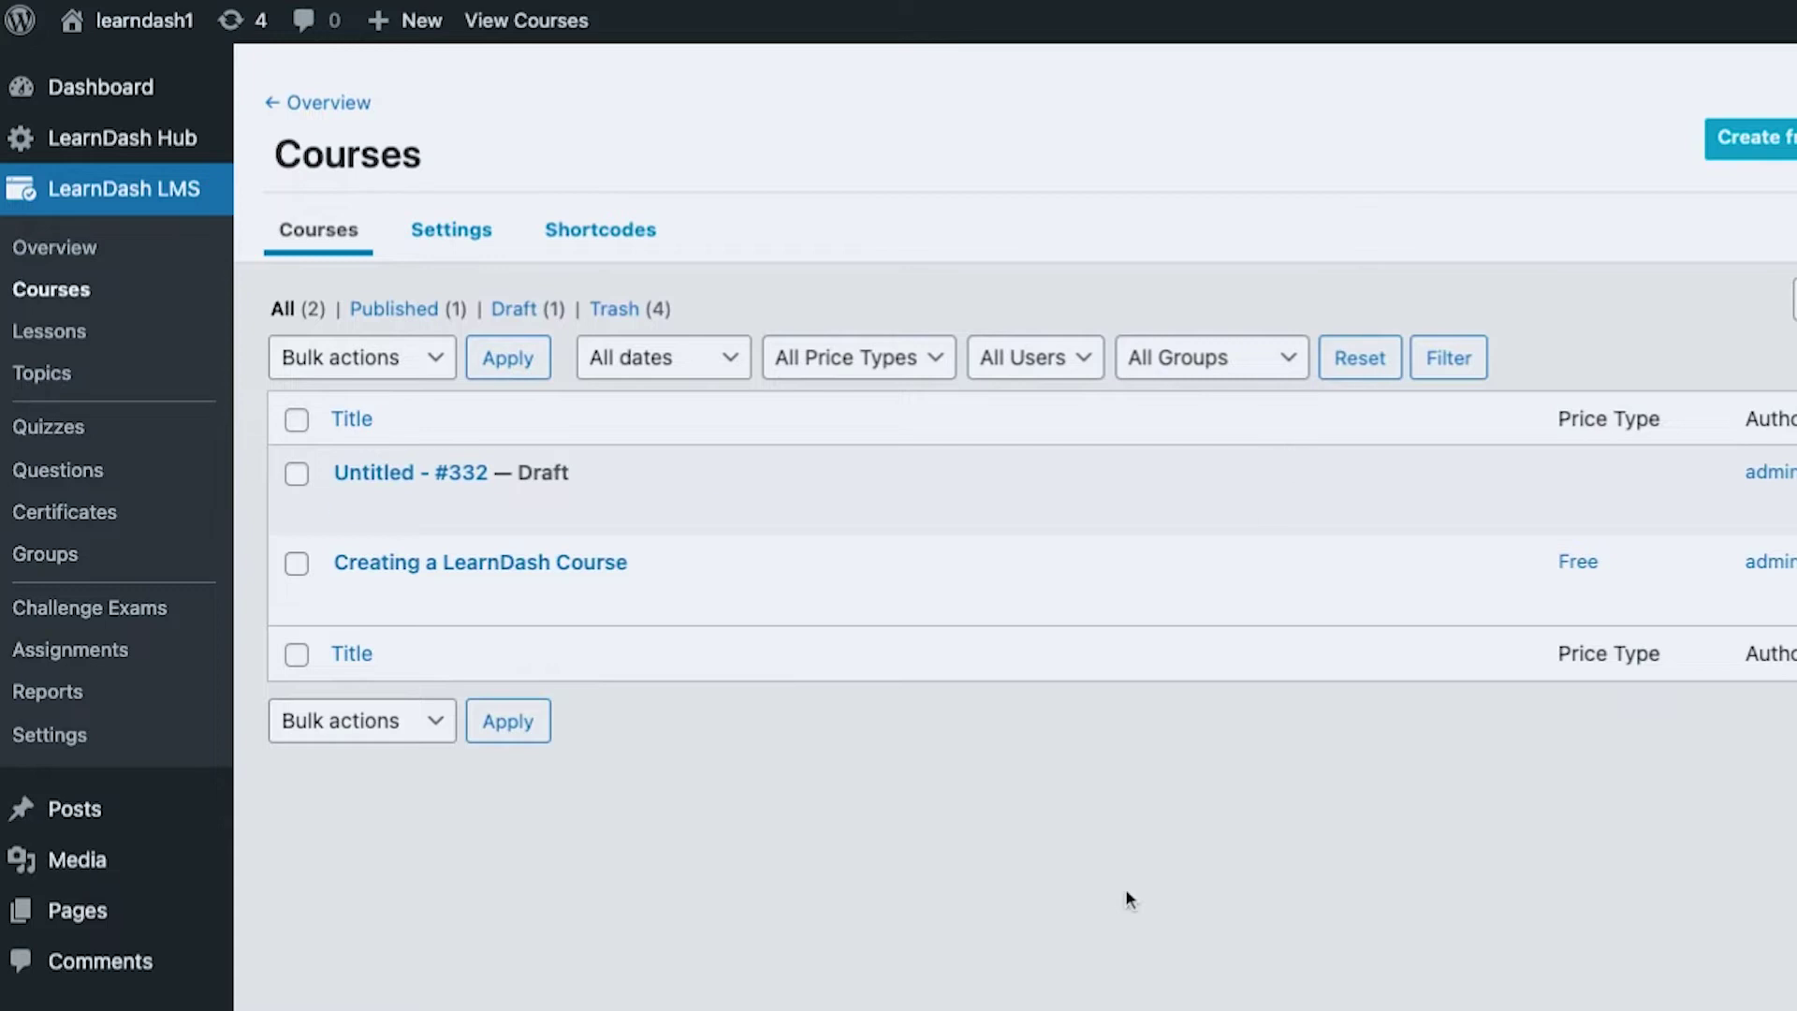
{"action": "mouse_move", "coordinate": [565, 514]}
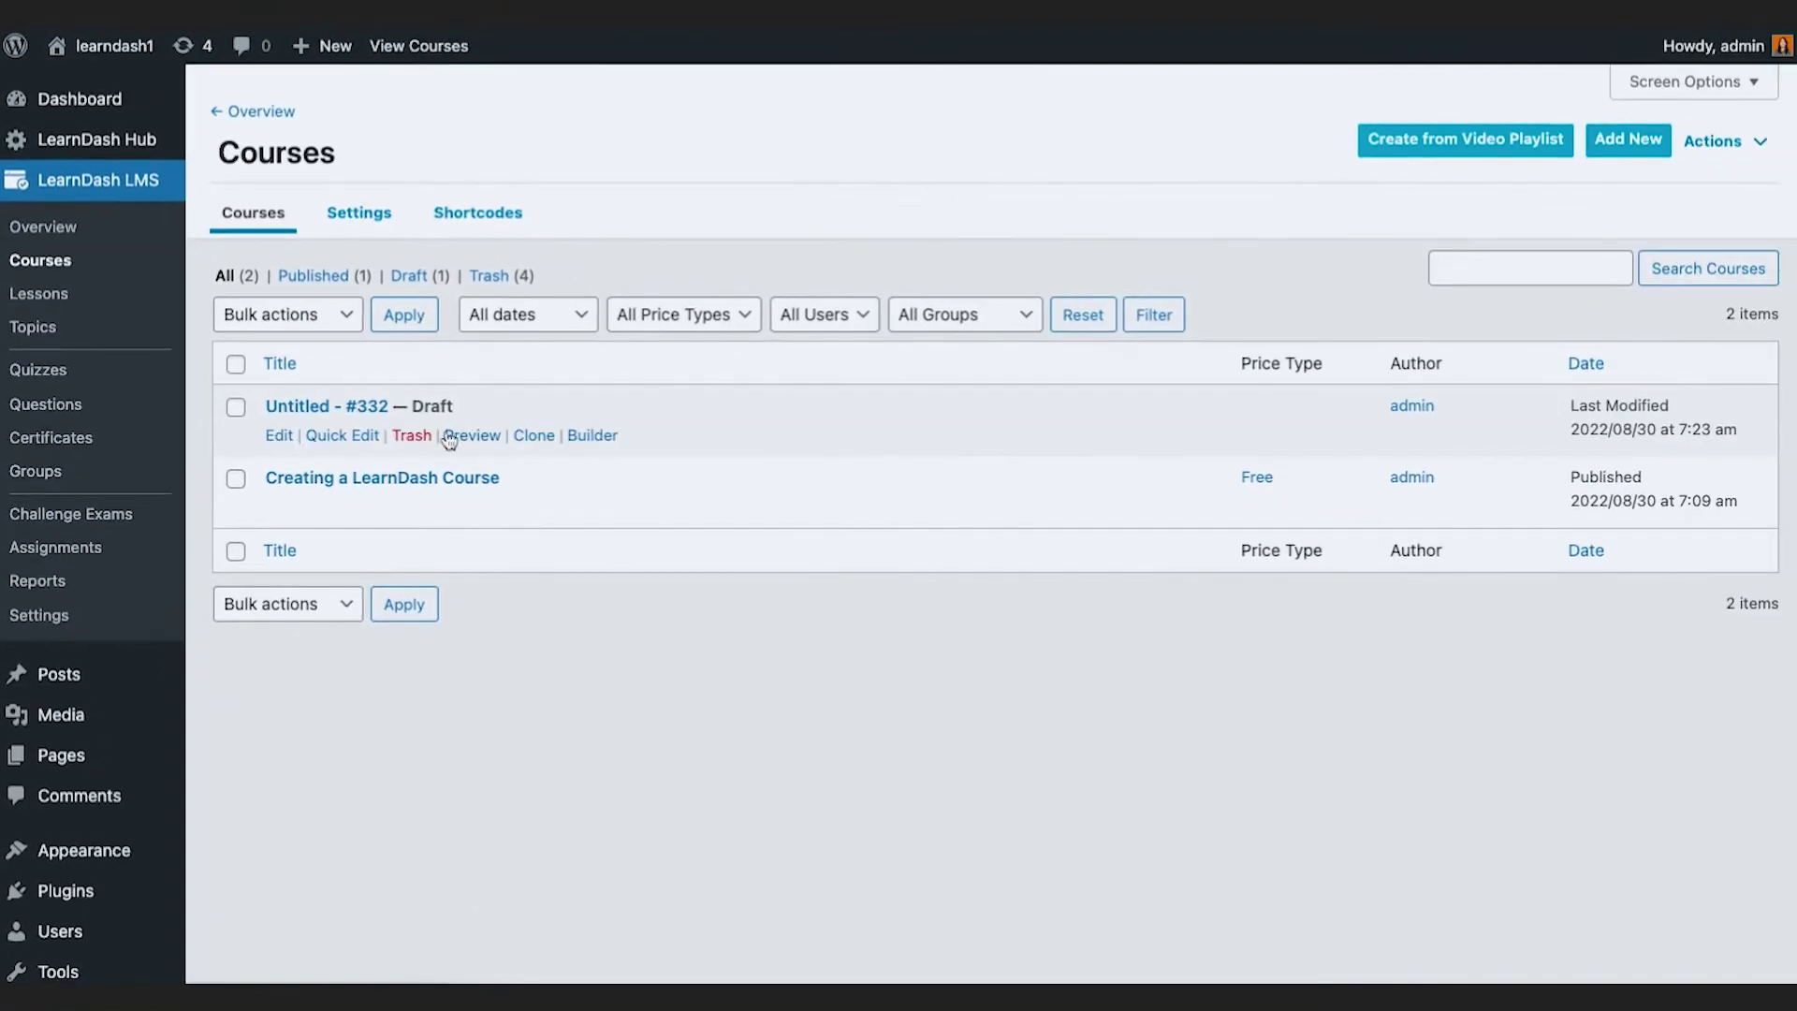
{"action": "left_click", "coordinate": [412, 435]}
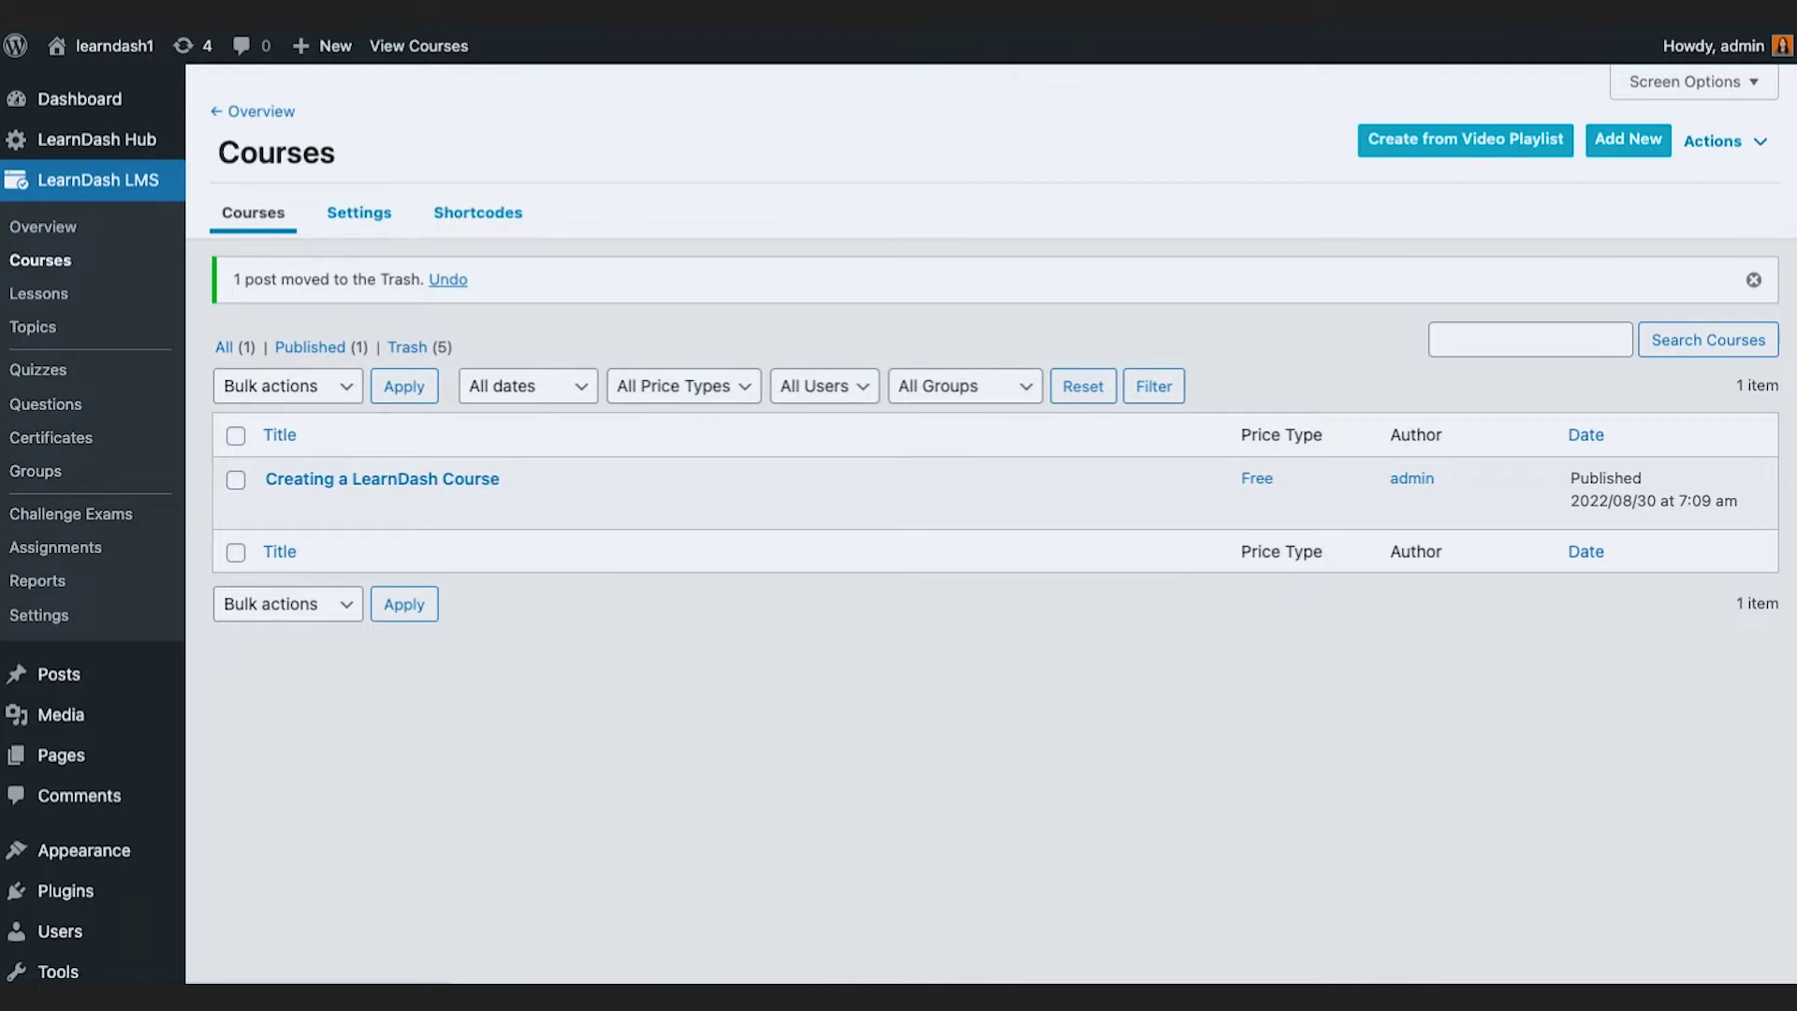
Step: Create a new course titled "Practical Mindfulness - Mindfulness and mindful meditation", copying the title from the Udemy course page
{"action": "left_click", "coordinate": [1629, 139]}
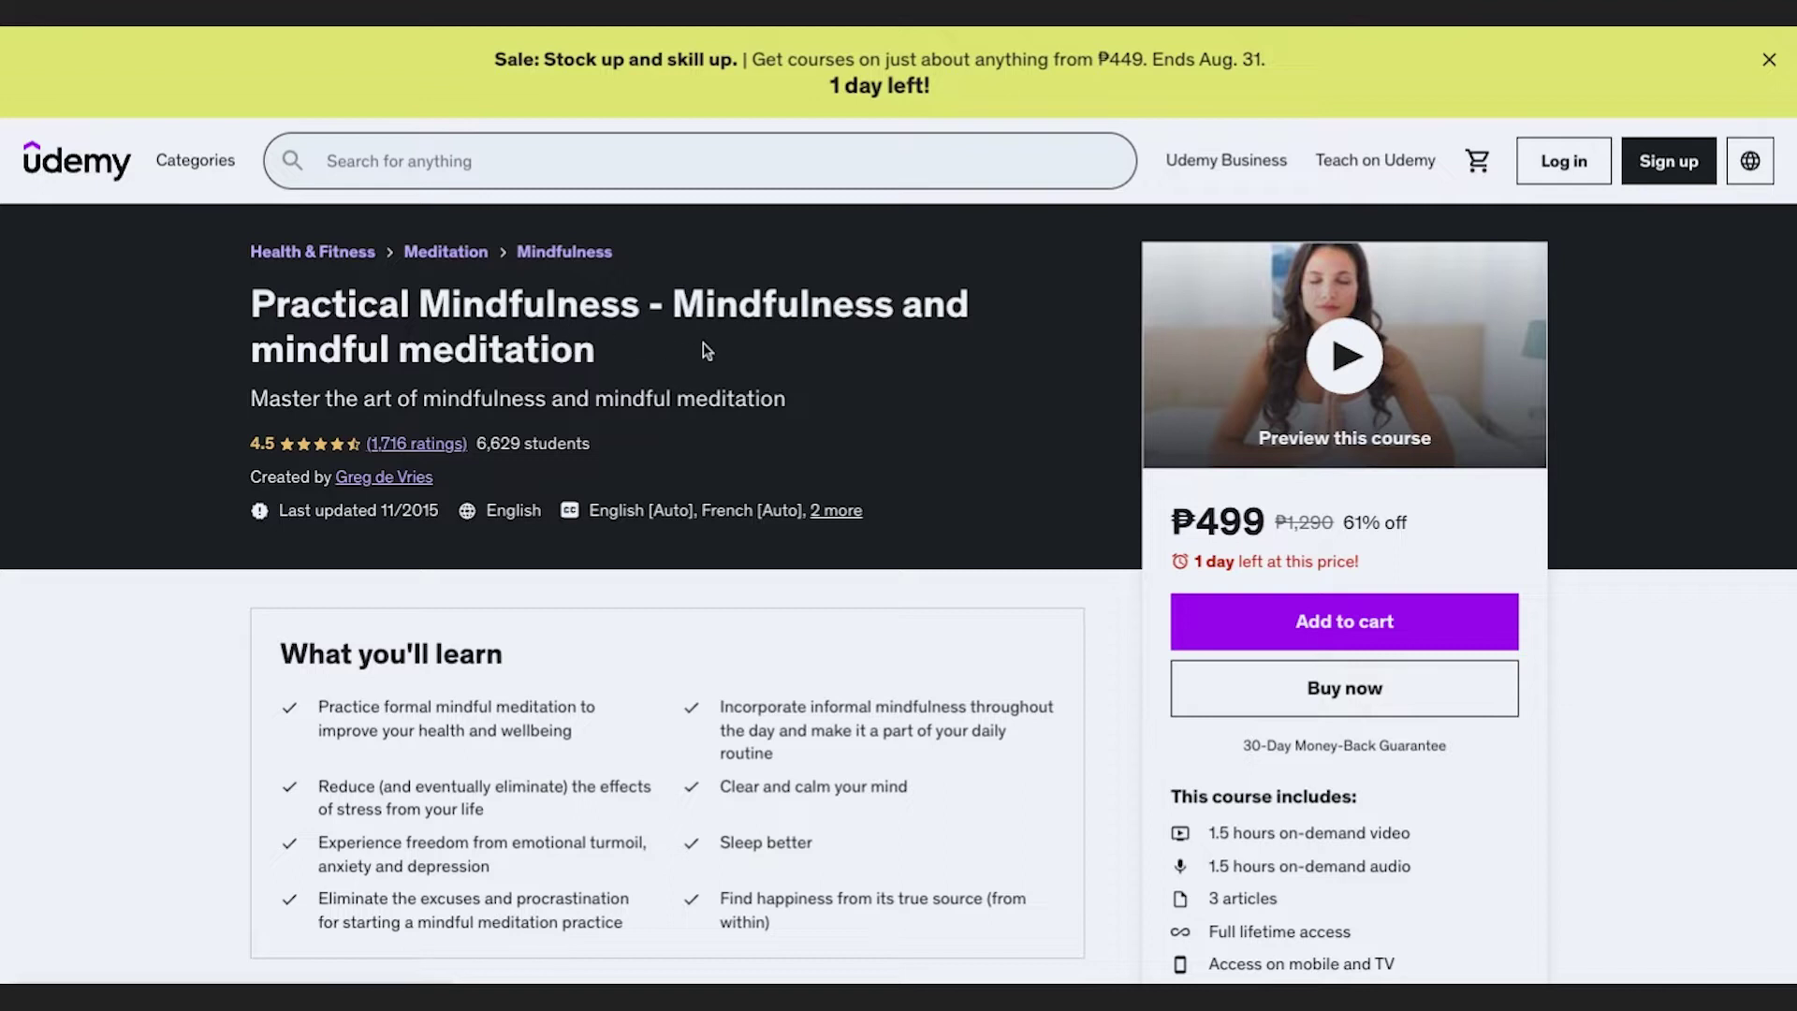
{"action": "scroll", "coordinate": [816, 560], "scroll_direction": "down", "scroll_amount": 4}
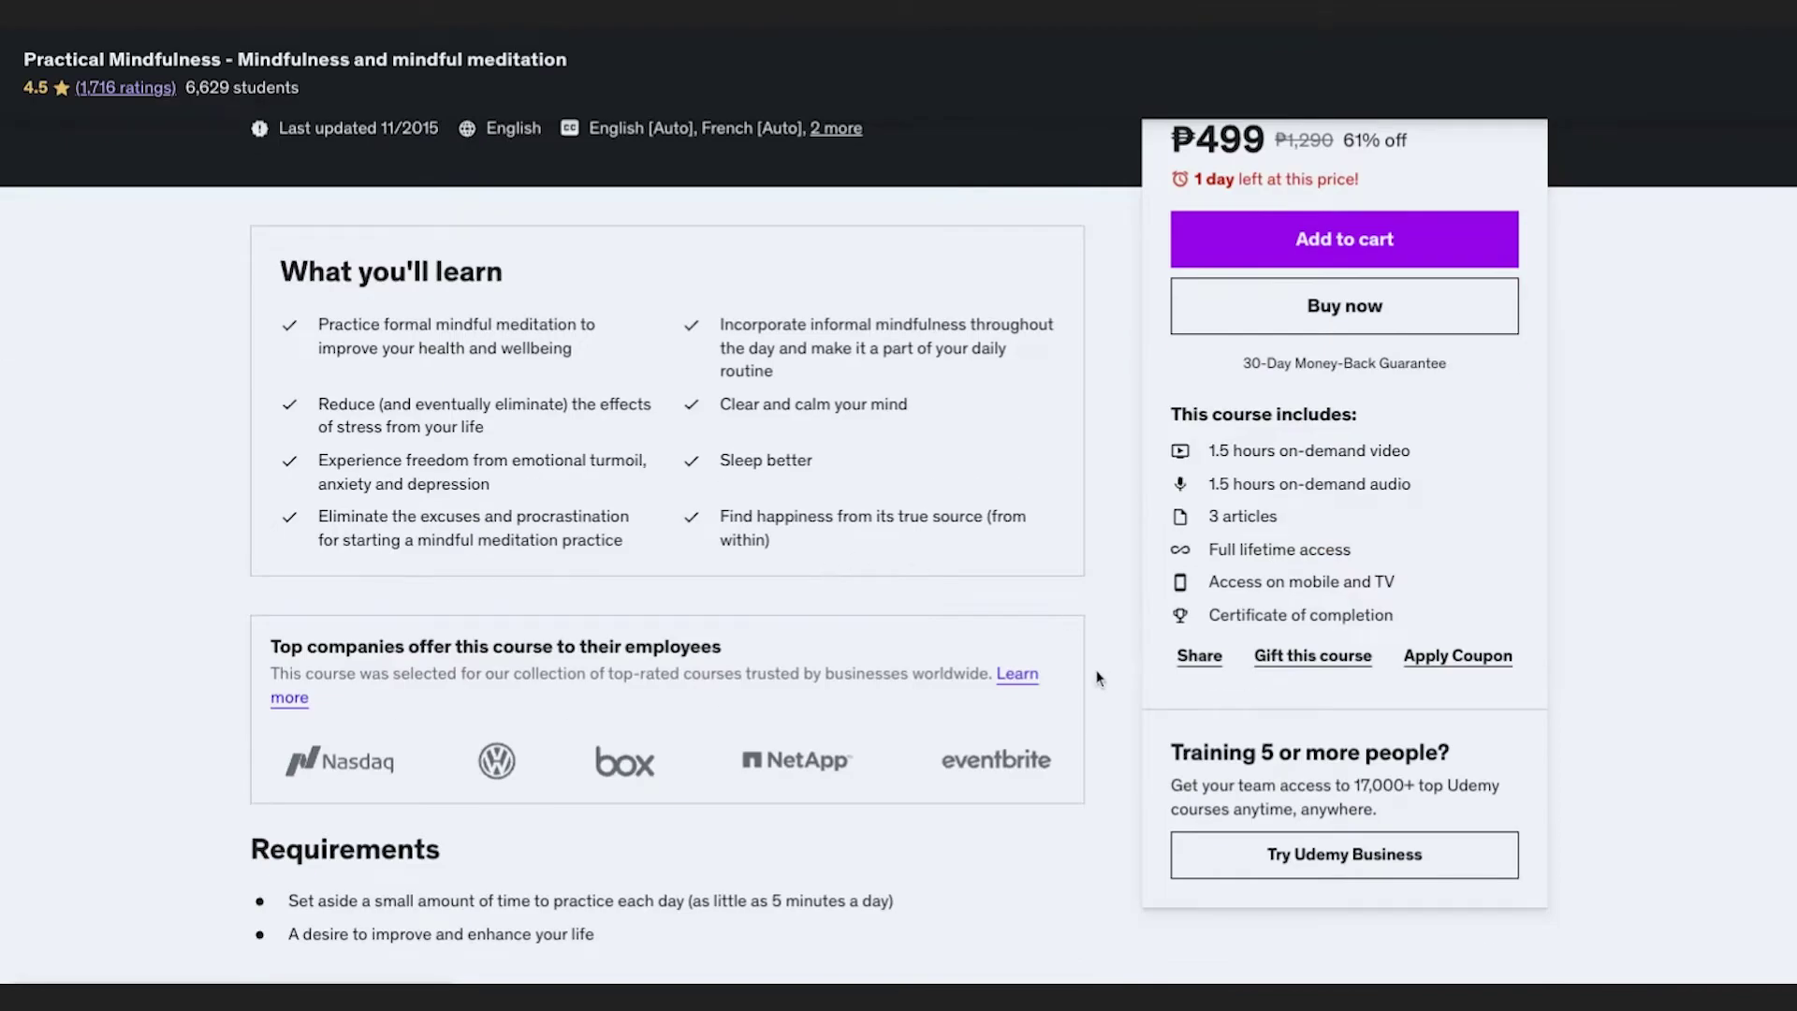
{"action": "scroll", "coordinate": [1099, 670], "scroll_direction": "down", "scroll_amount": 5}
{"action": "scroll", "coordinate": [1106, 871], "scroll_direction": "down", "scroll_amount": 4}
{"action": "scroll", "coordinate": [1085, 859], "scroll_direction": "up", "scroll_amount": 12}
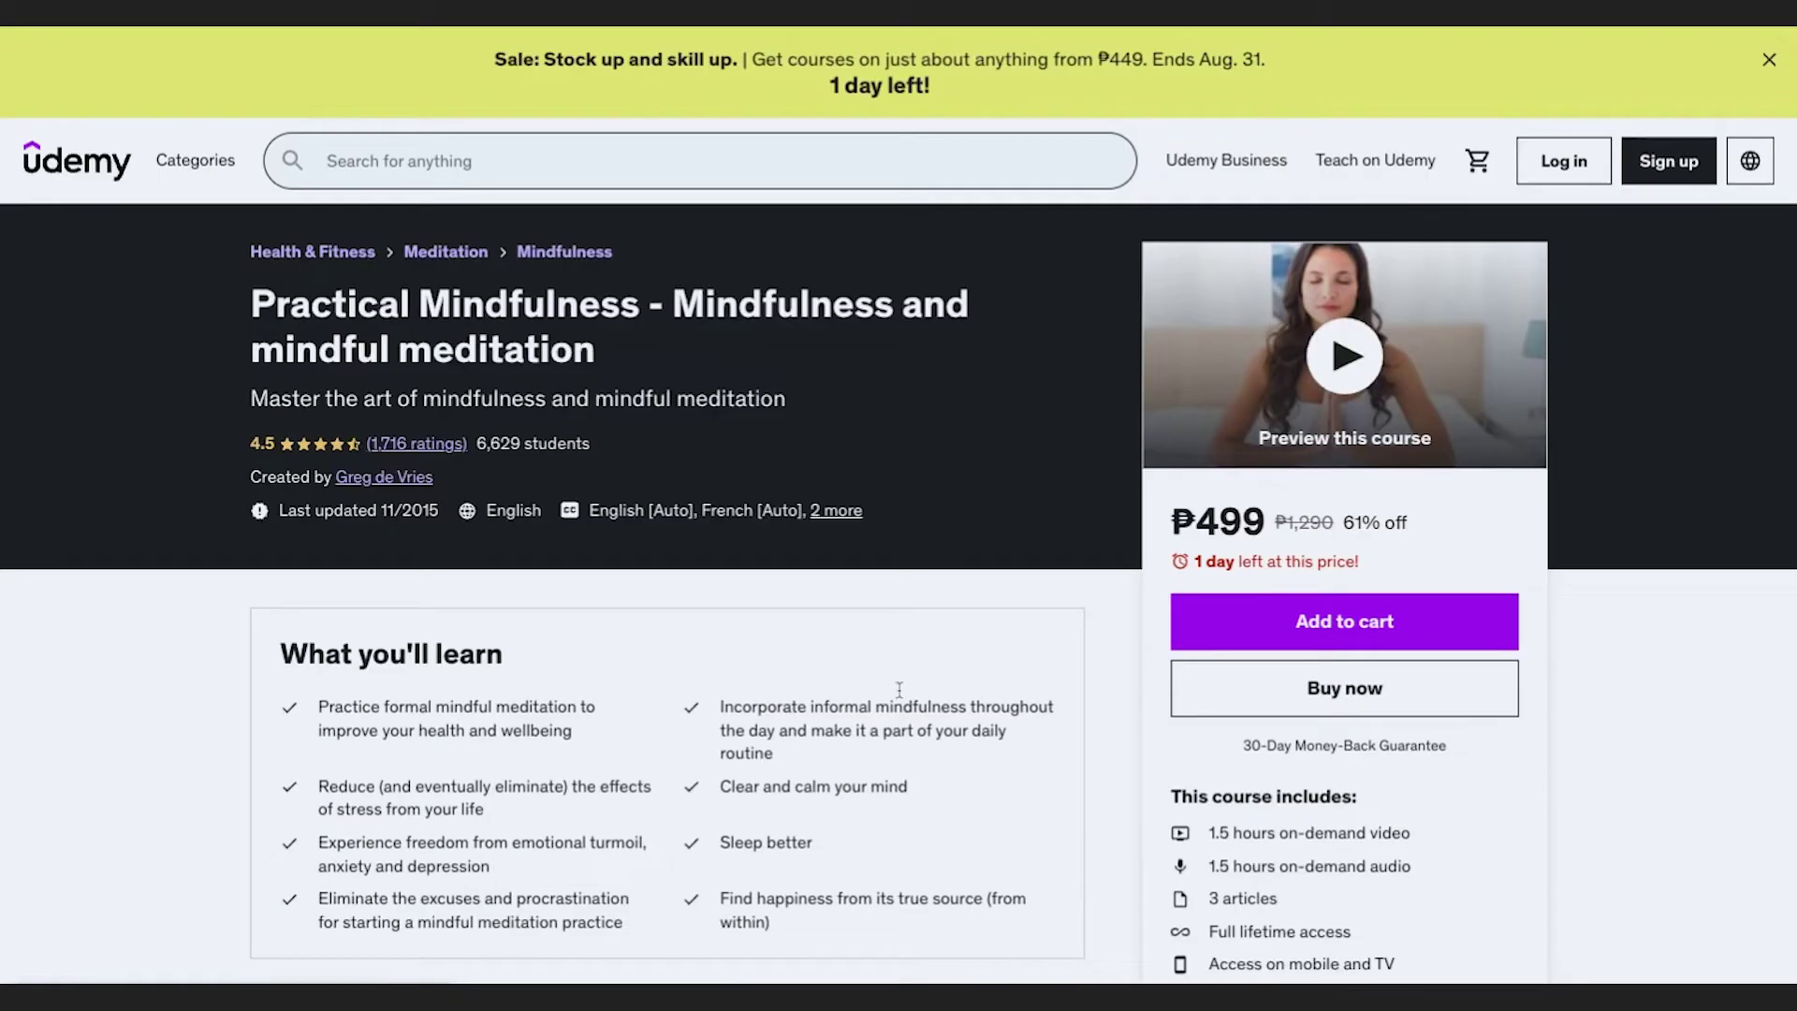
{"action": "triple_click", "coordinate": [251, 301]}
{"action": "key", "text": "ctrl+c"}
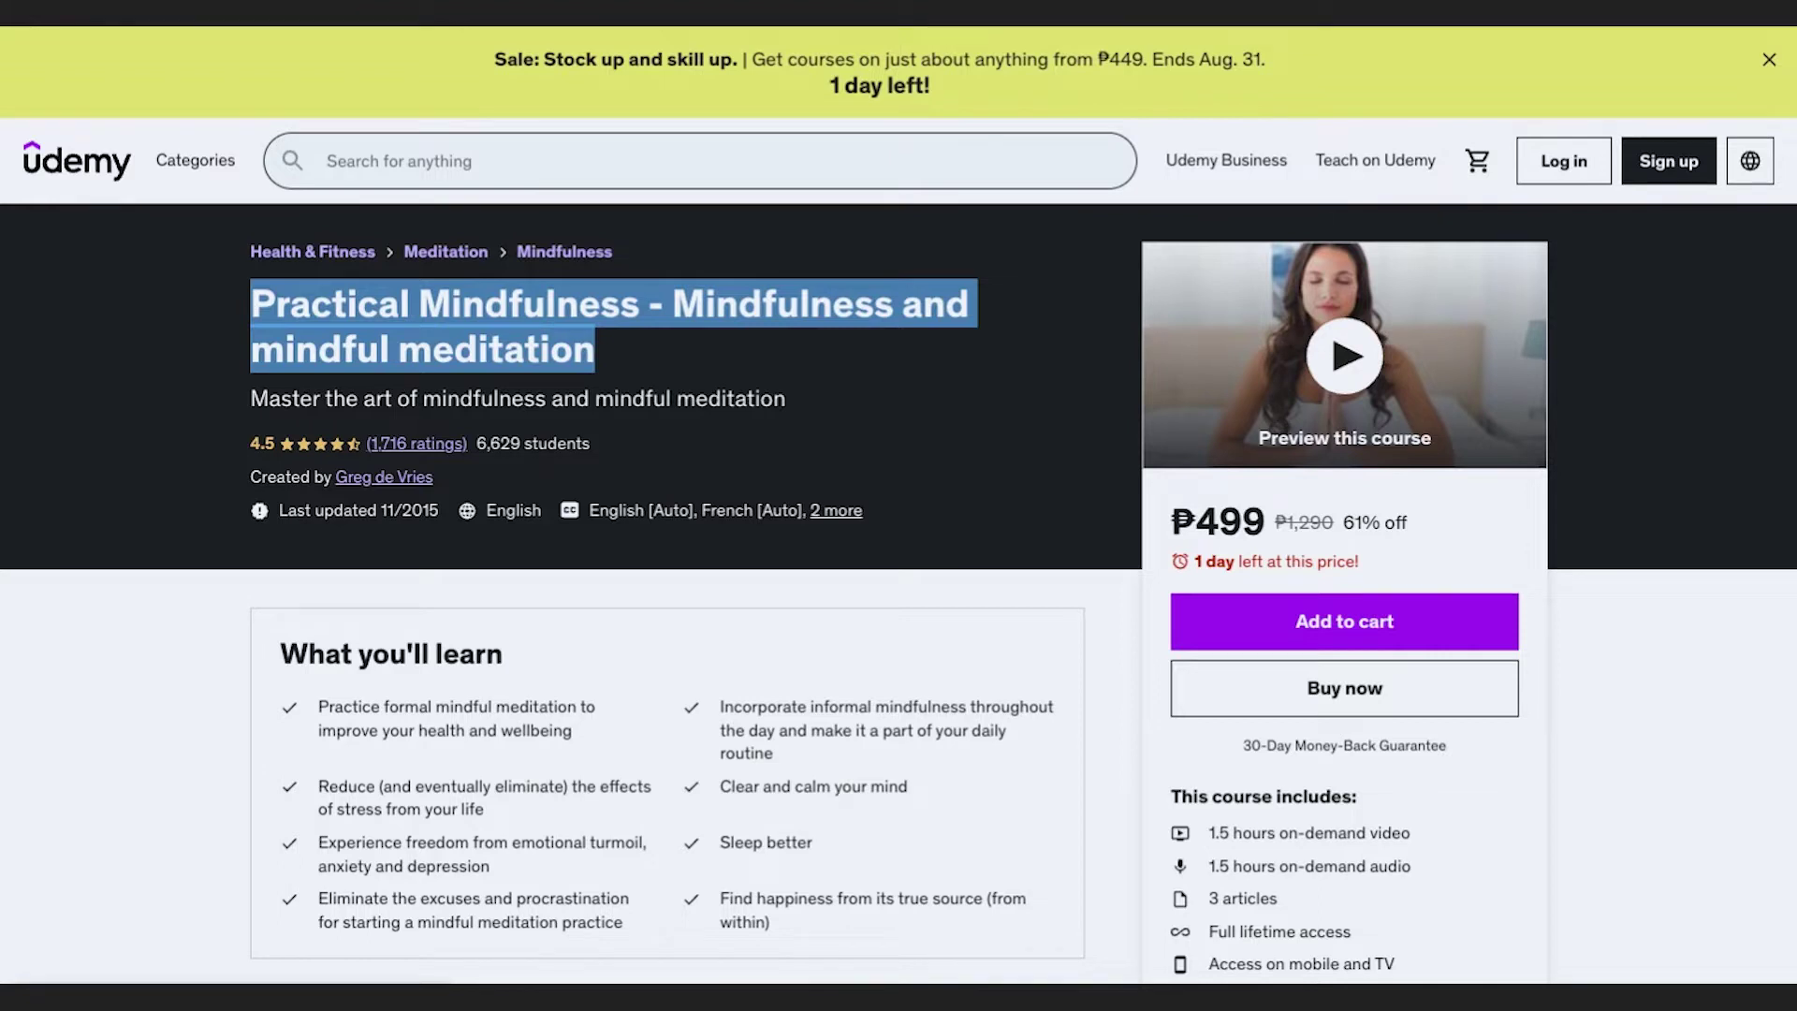
{"action": "key", "text": "ctrl+Tab"}
{"action": "key", "text": "ctrl+v"}
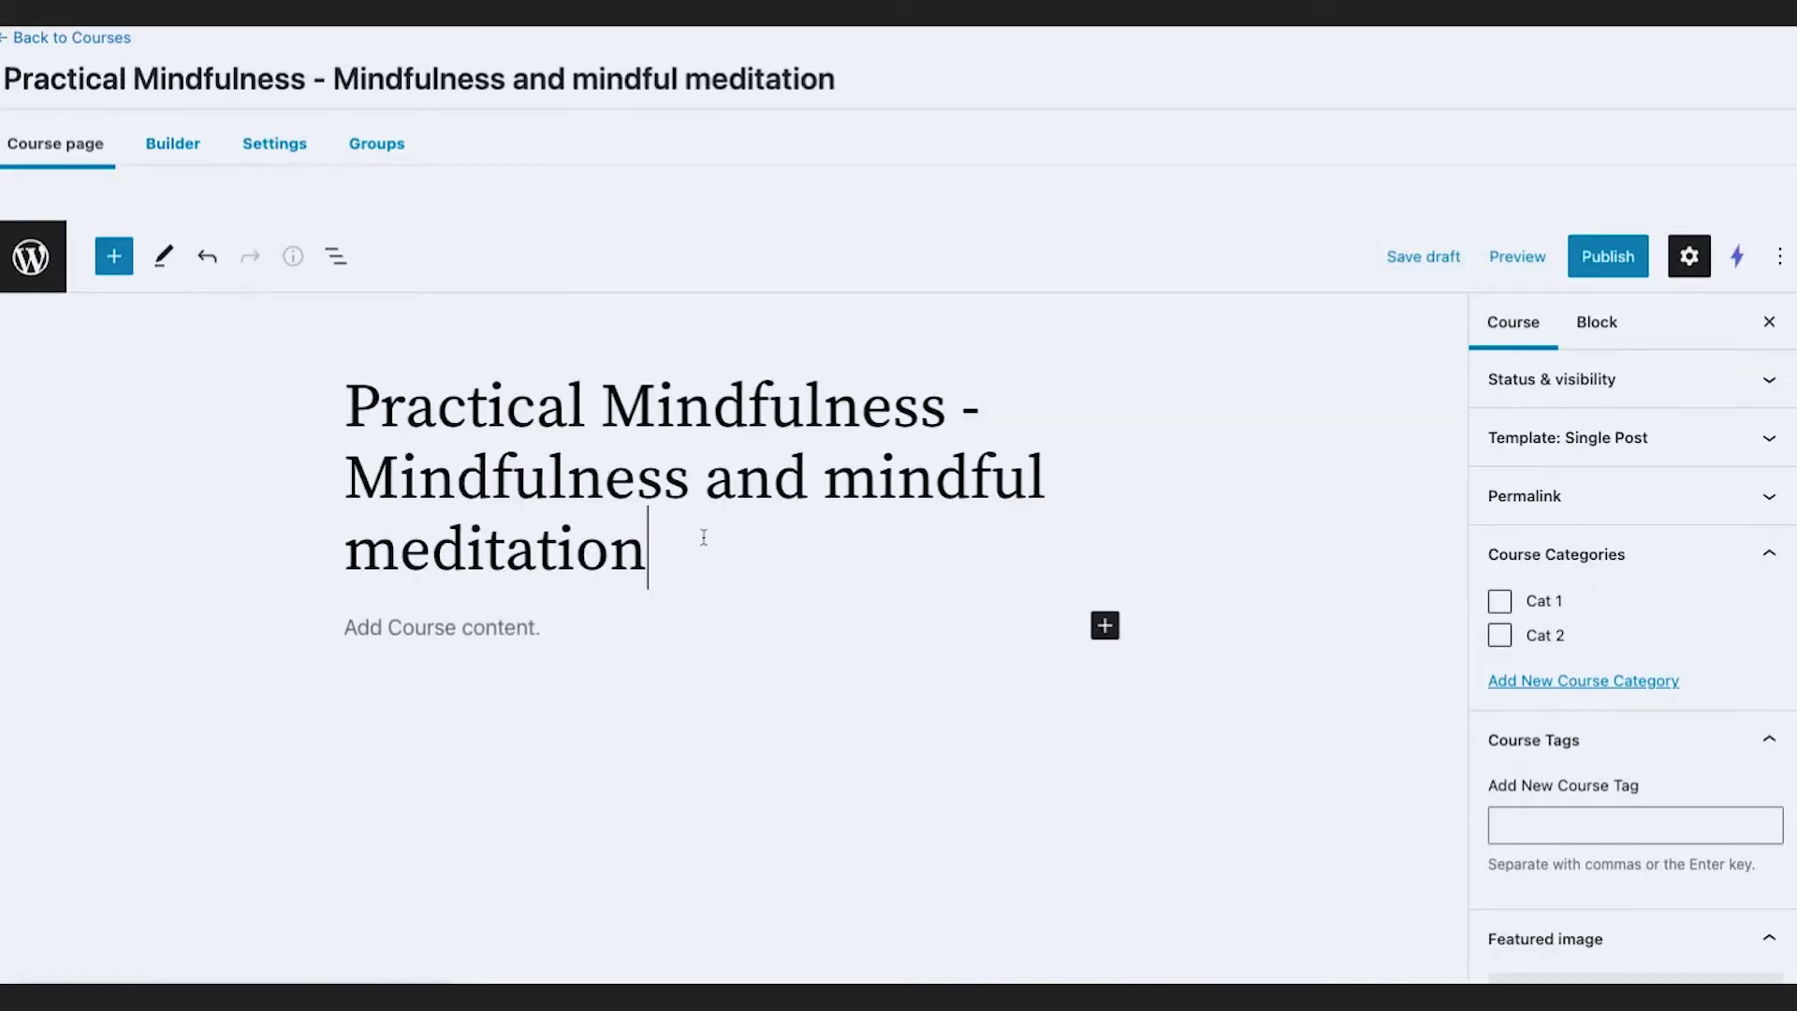
Step: Copy the Udemy page's text from Requirements through "Who this course is for" into the new course's content
{"action": "key", "text": "ctrl+shift+Tab"}
{"action": "scroll", "coordinate": [422, 363], "scroll_direction": "down", "scroll_amount": 10}
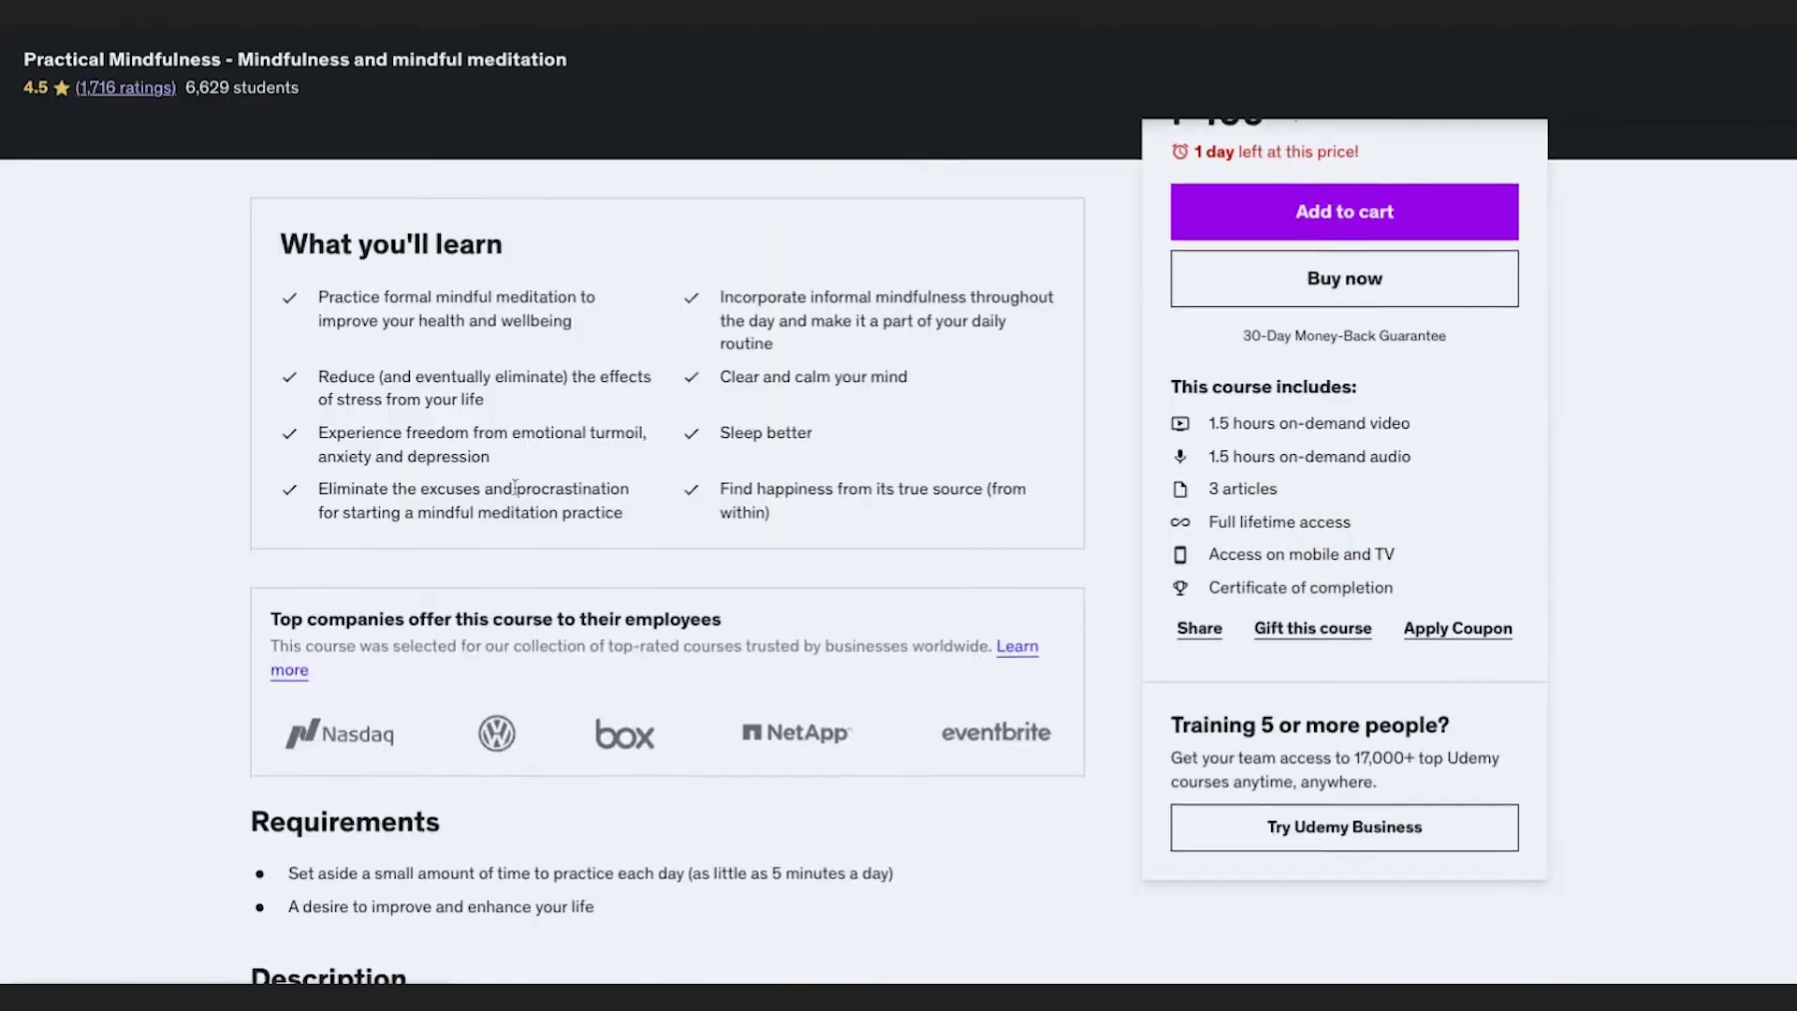
{"action": "left_click", "coordinate": [293, 757]}
{"action": "scroll", "coordinate": [578, 640], "scroll_direction": "down", "scroll_amount": 5}
{"action": "left_click_drag", "start_coordinate": [807, 527], "coordinate": [252, 557]}
{"action": "scroll", "coordinate": [906, 507], "scroll_direction": "up", "scroll_amount": 5}
{"action": "scroll", "coordinate": [906, 500], "scroll_direction": "up", "scroll_amount": 7}
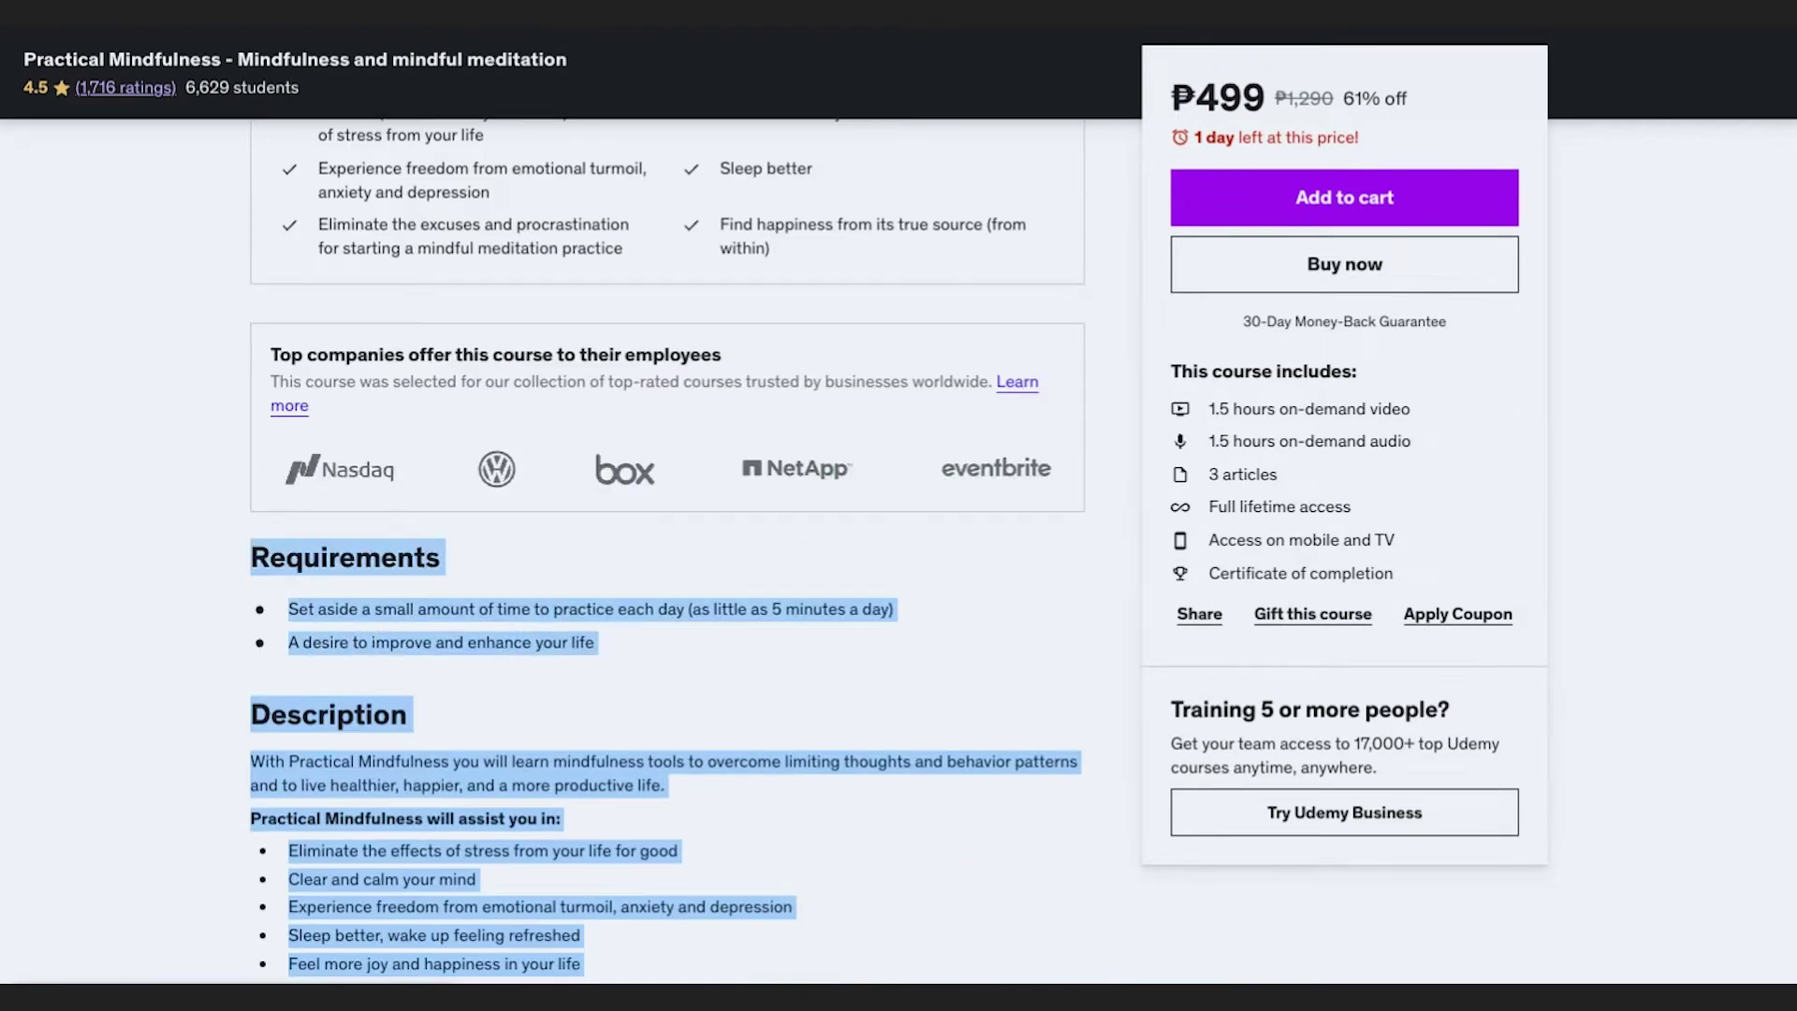
{"action": "scroll", "coordinate": [257, 80], "scroll_direction": "up", "scroll_amount": 4}
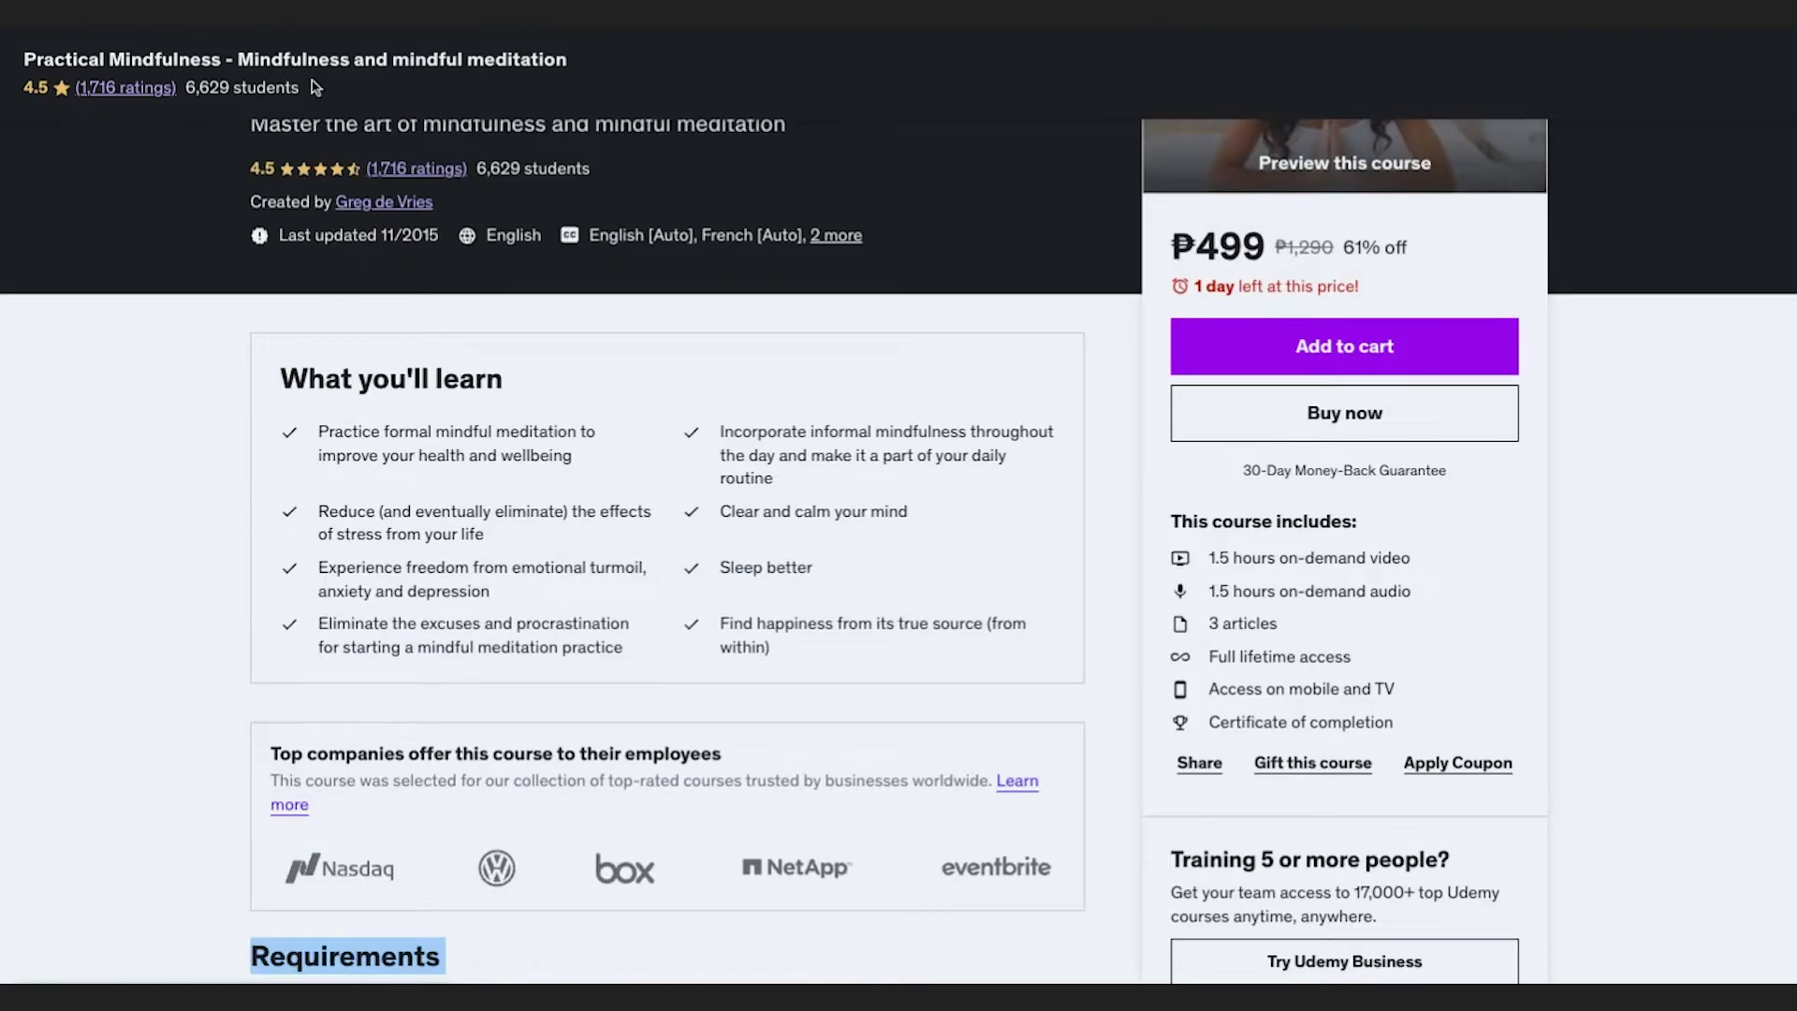
{"action": "key", "text": "ctrl+c"}
{"action": "key", "text": "alt+Tab"}
{"action": "left_click", "coordinate": [469, 629]}
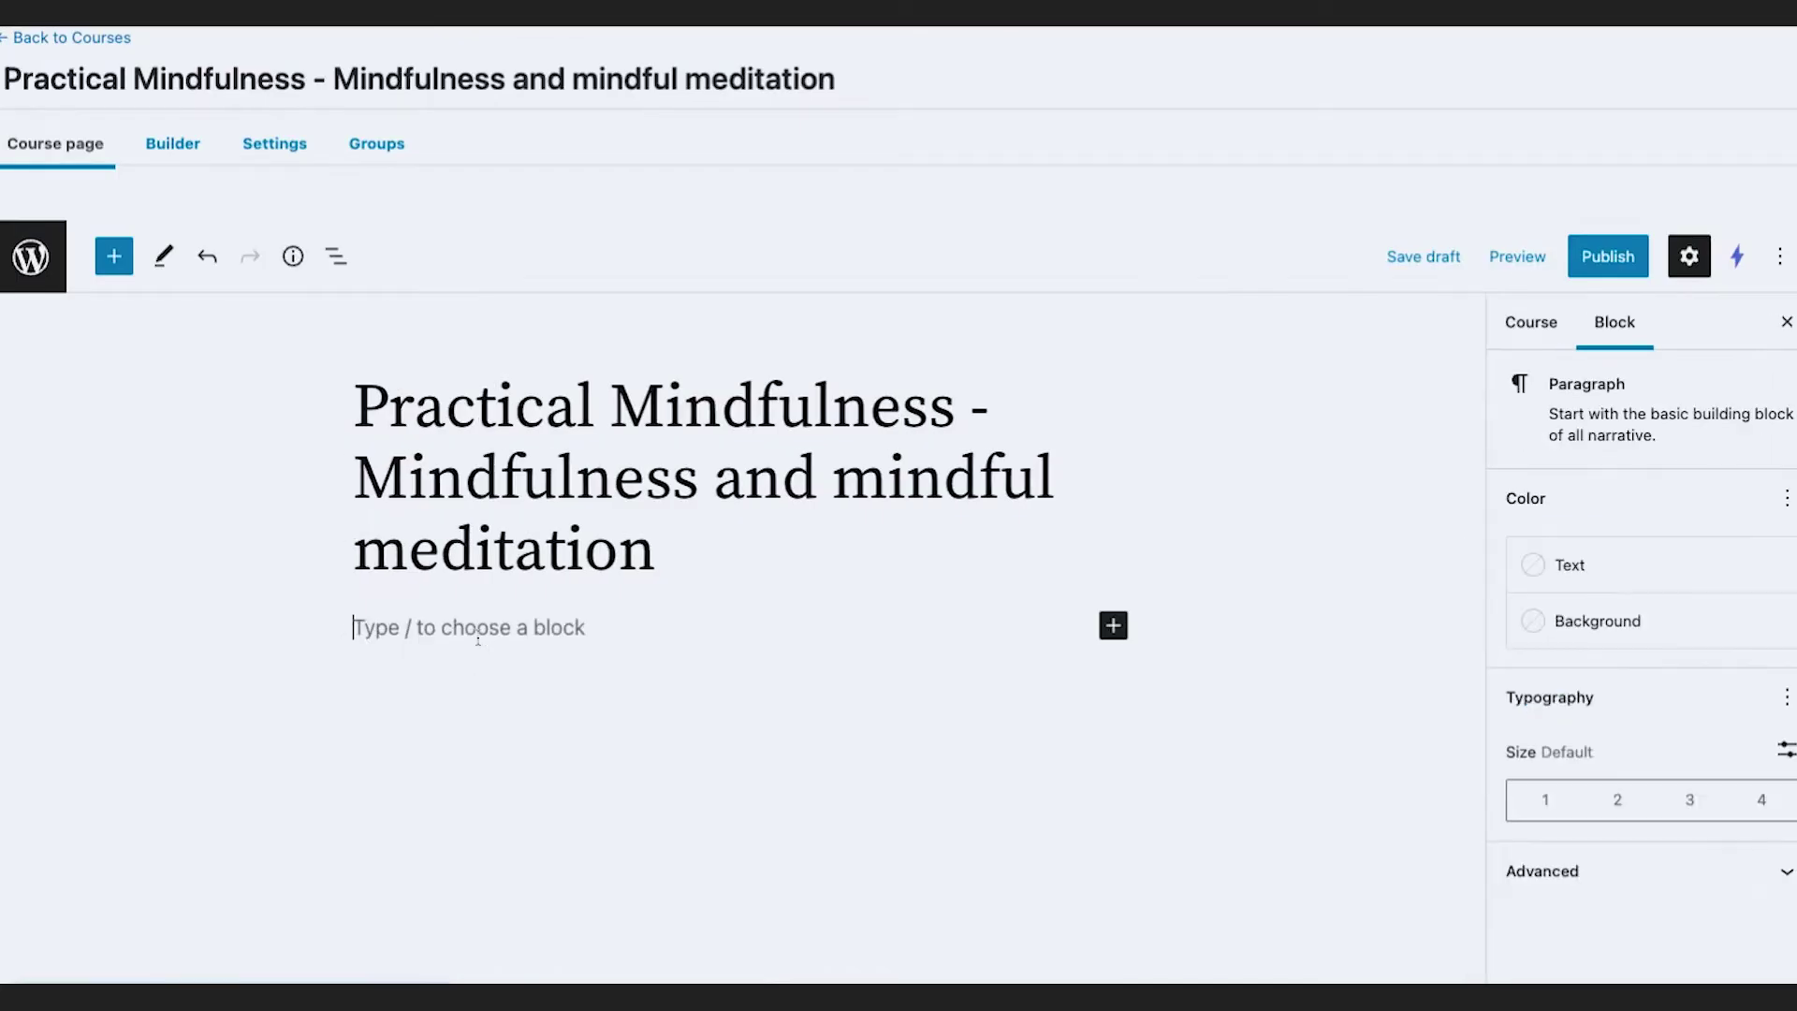
{"action": "key", "text": "ctrl+v"}
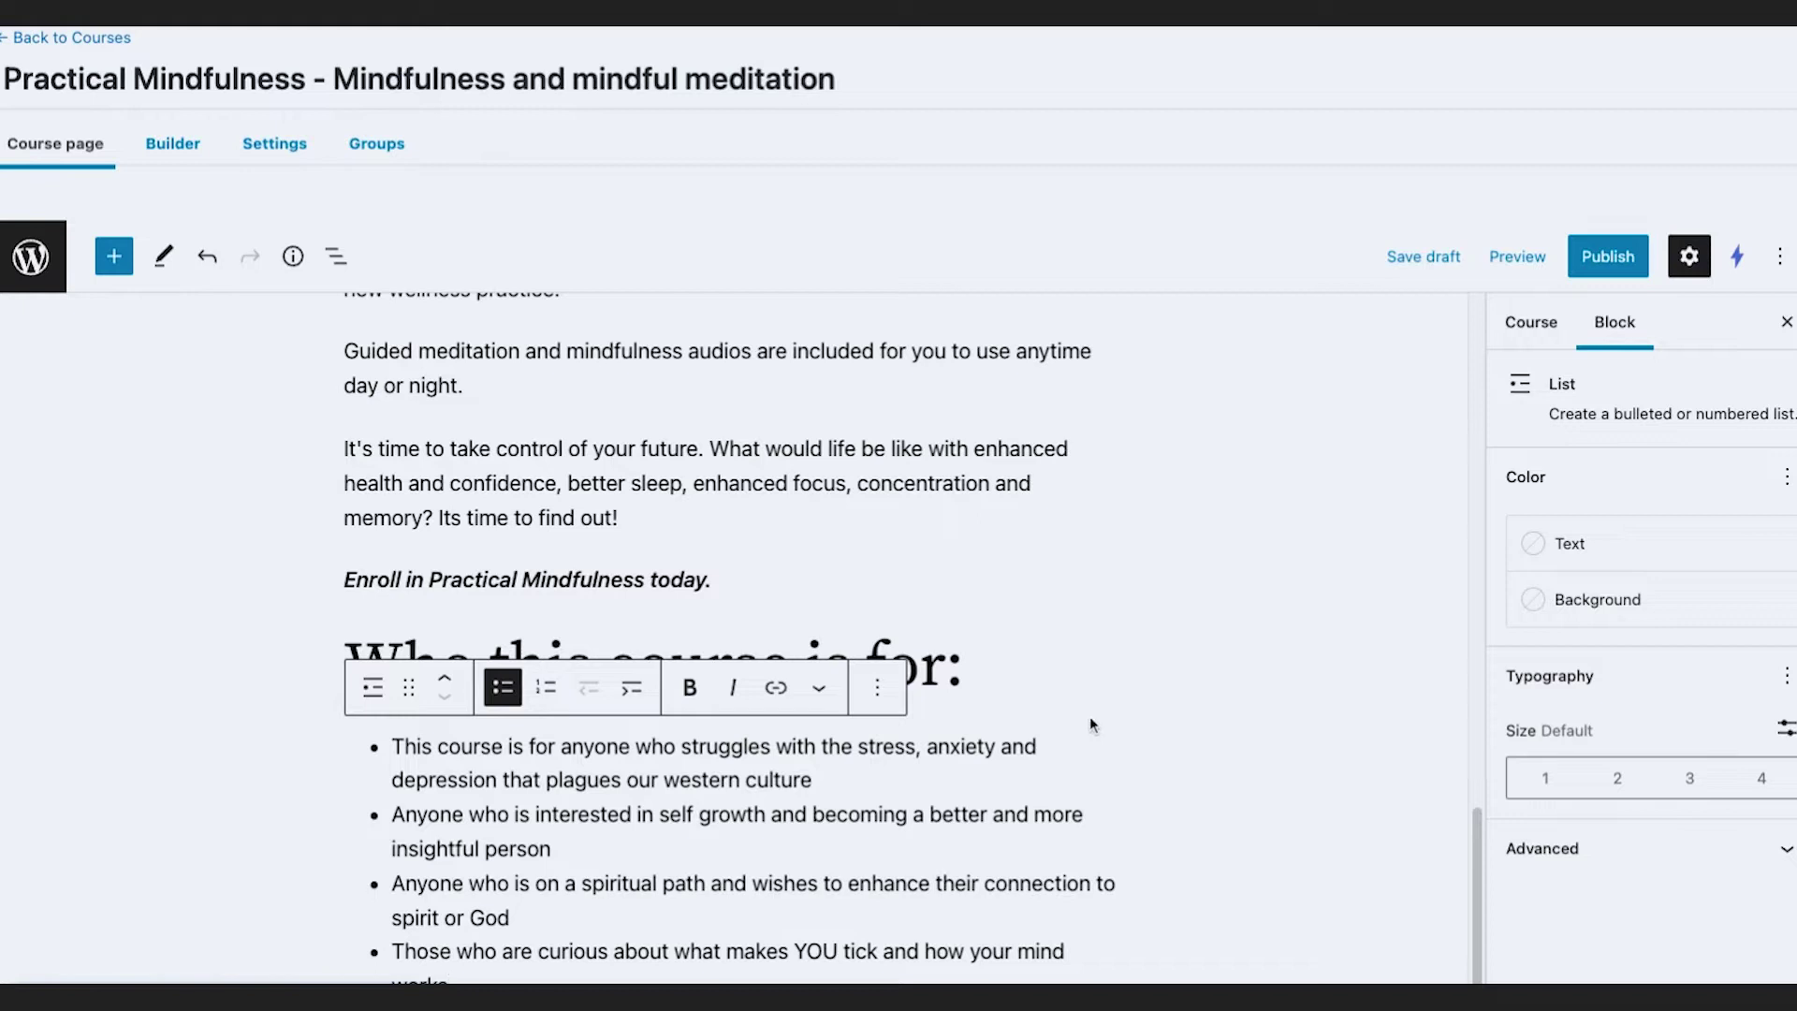
Step: Copy the "What you'll learn" section from the Udemy page and insert it above the Requirements heading in the course content
{"action": "scroll", "coordinate": [1057, 754], "scroll_direction": "up", "scroll_amount": 20}
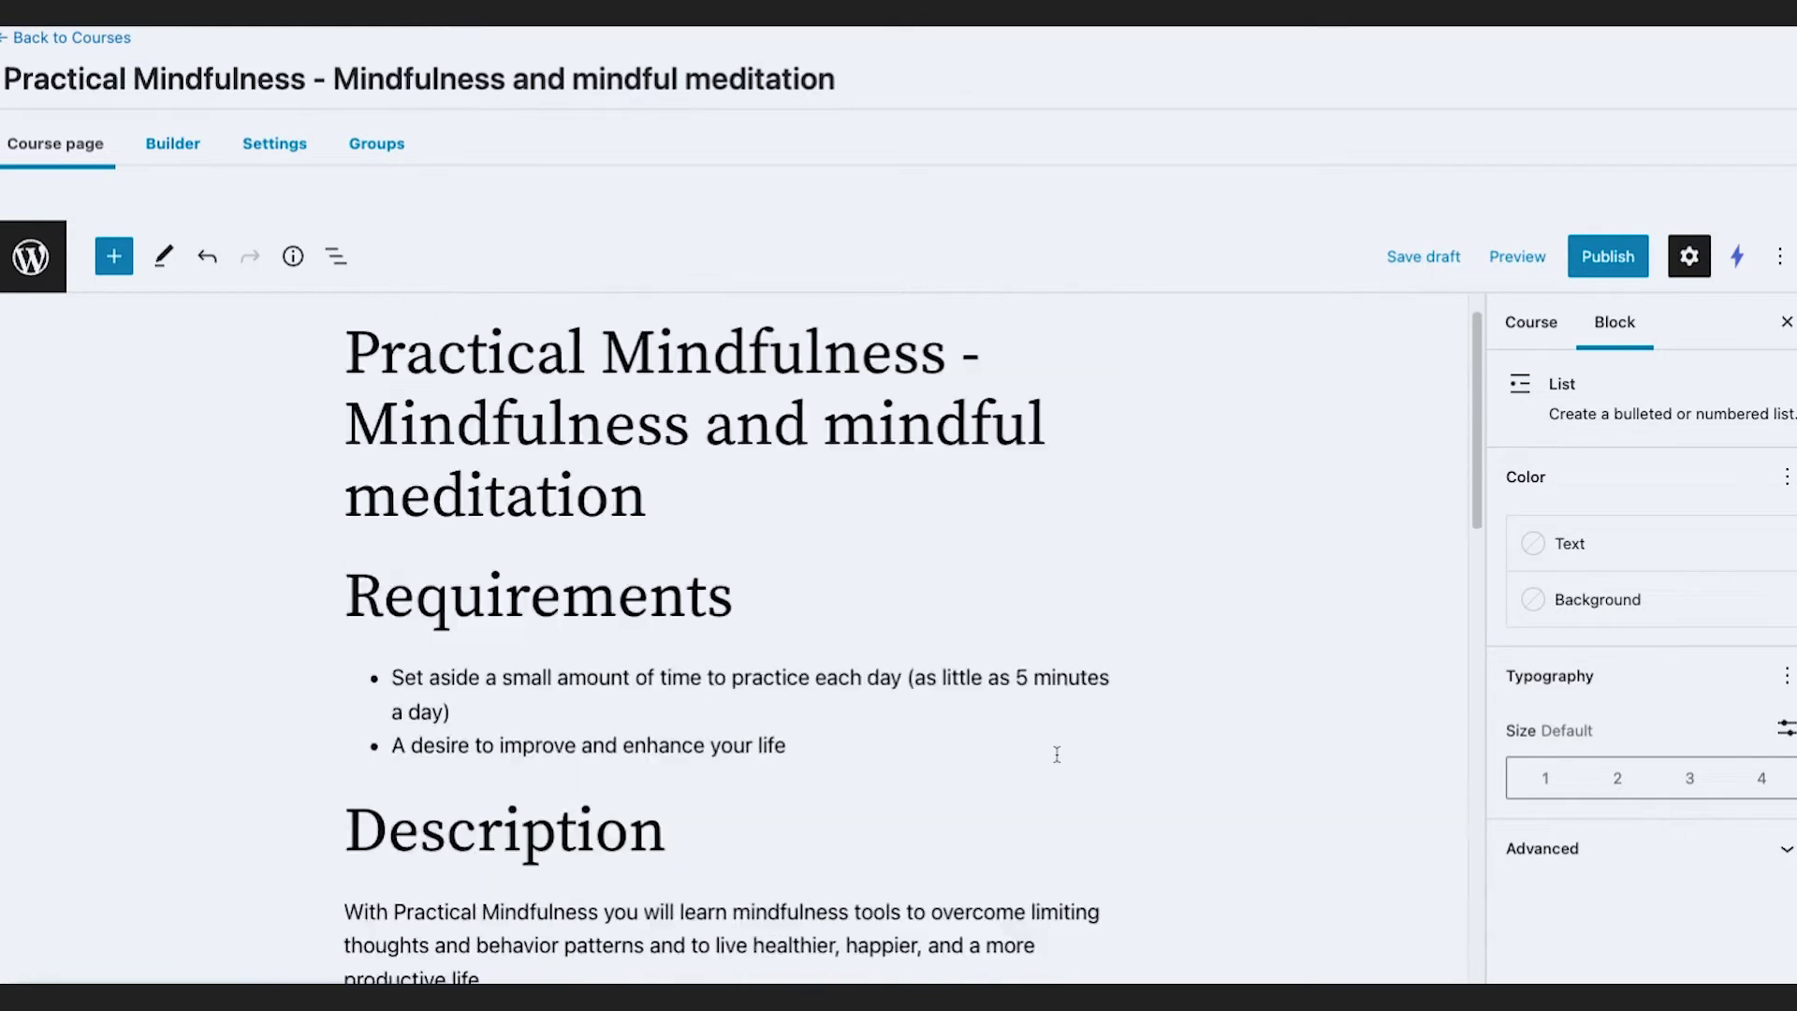
{"action": "scroll", "coordinate": [912, 637], "scroll_direction": "up", "scroll_amount": 1}
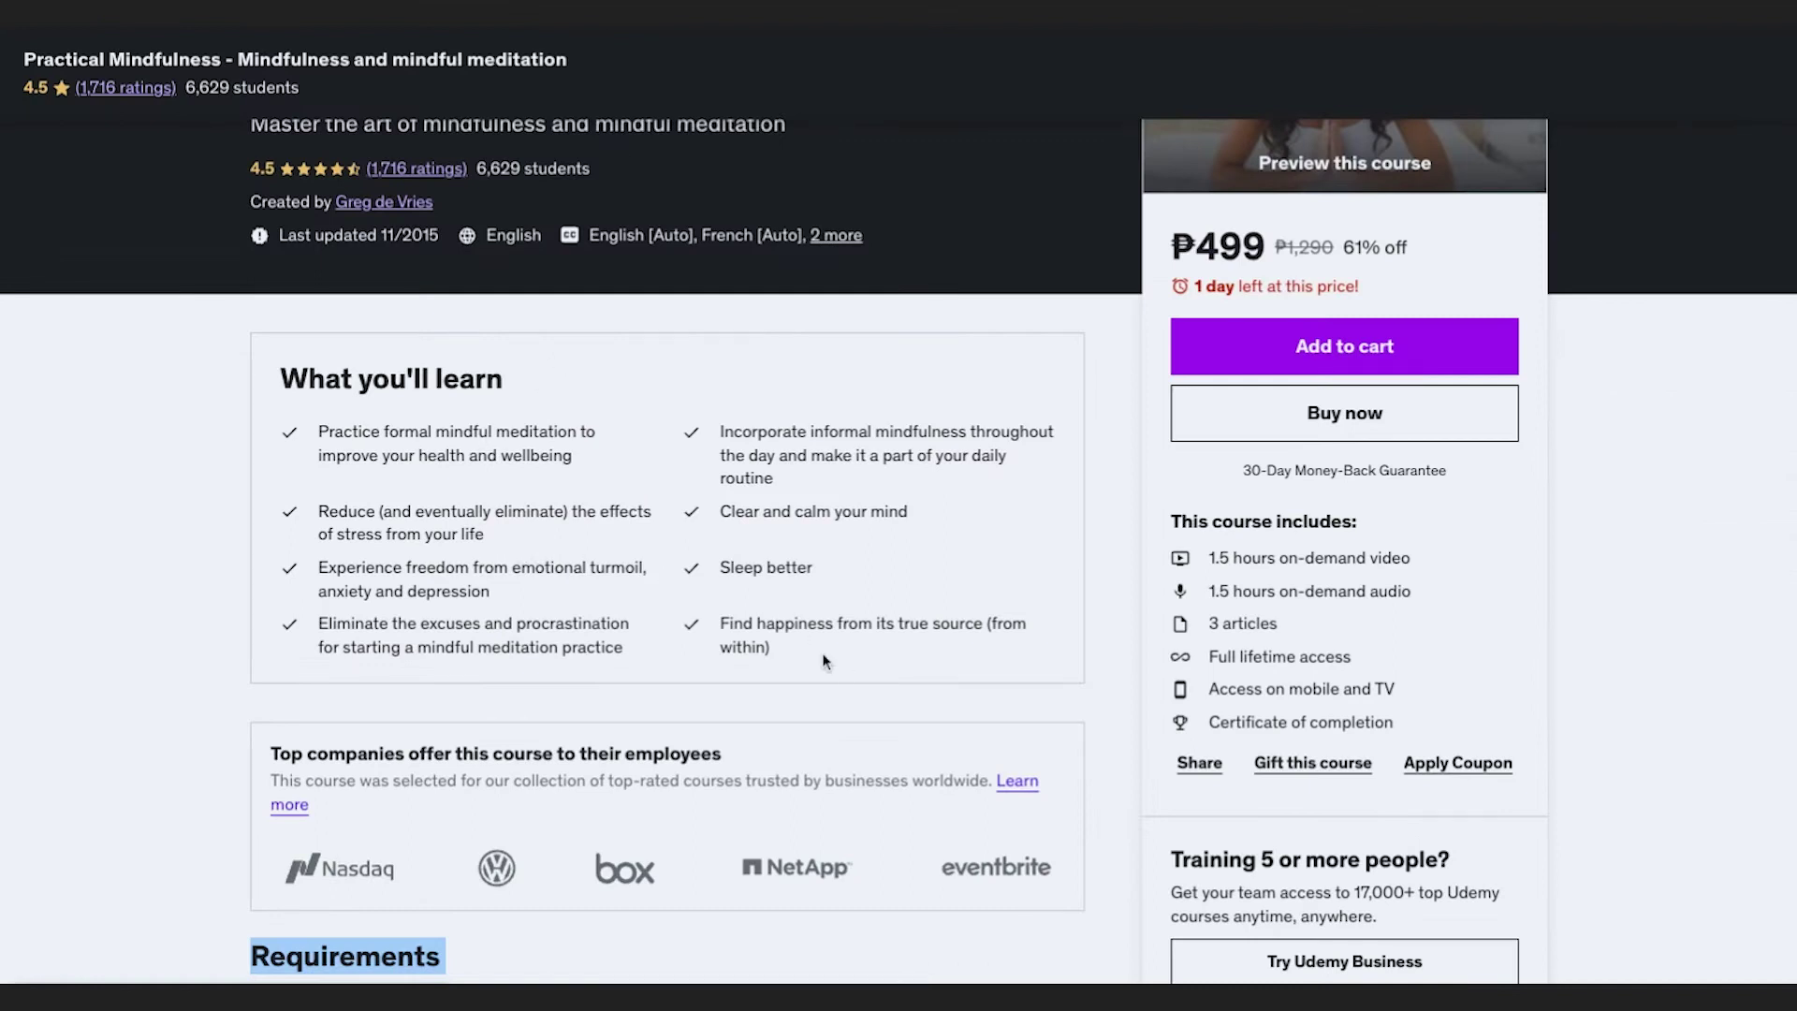
{"action": "left_click_drag", "start_coordinate": [846, 669], "coordinate": [309, 378]}
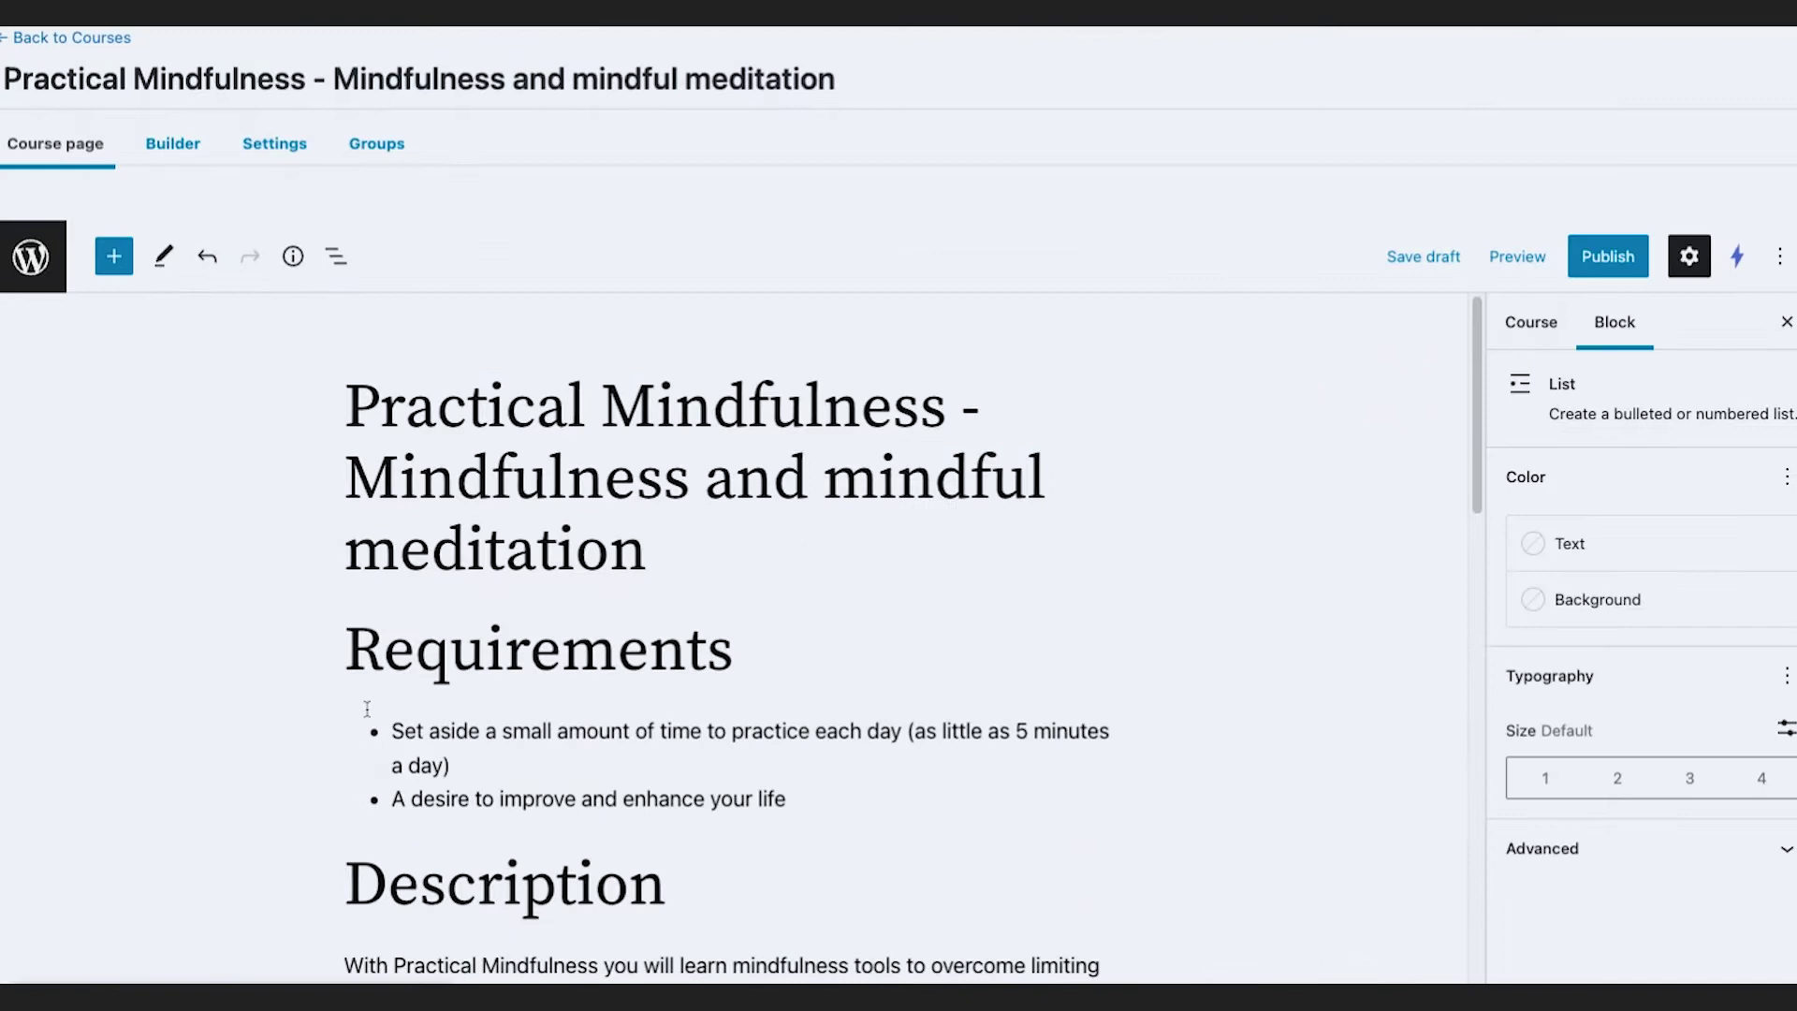
{"action": "left_click", "coordinate": [342, 654]}
{"action": "key", "text": "ctrl+v"}
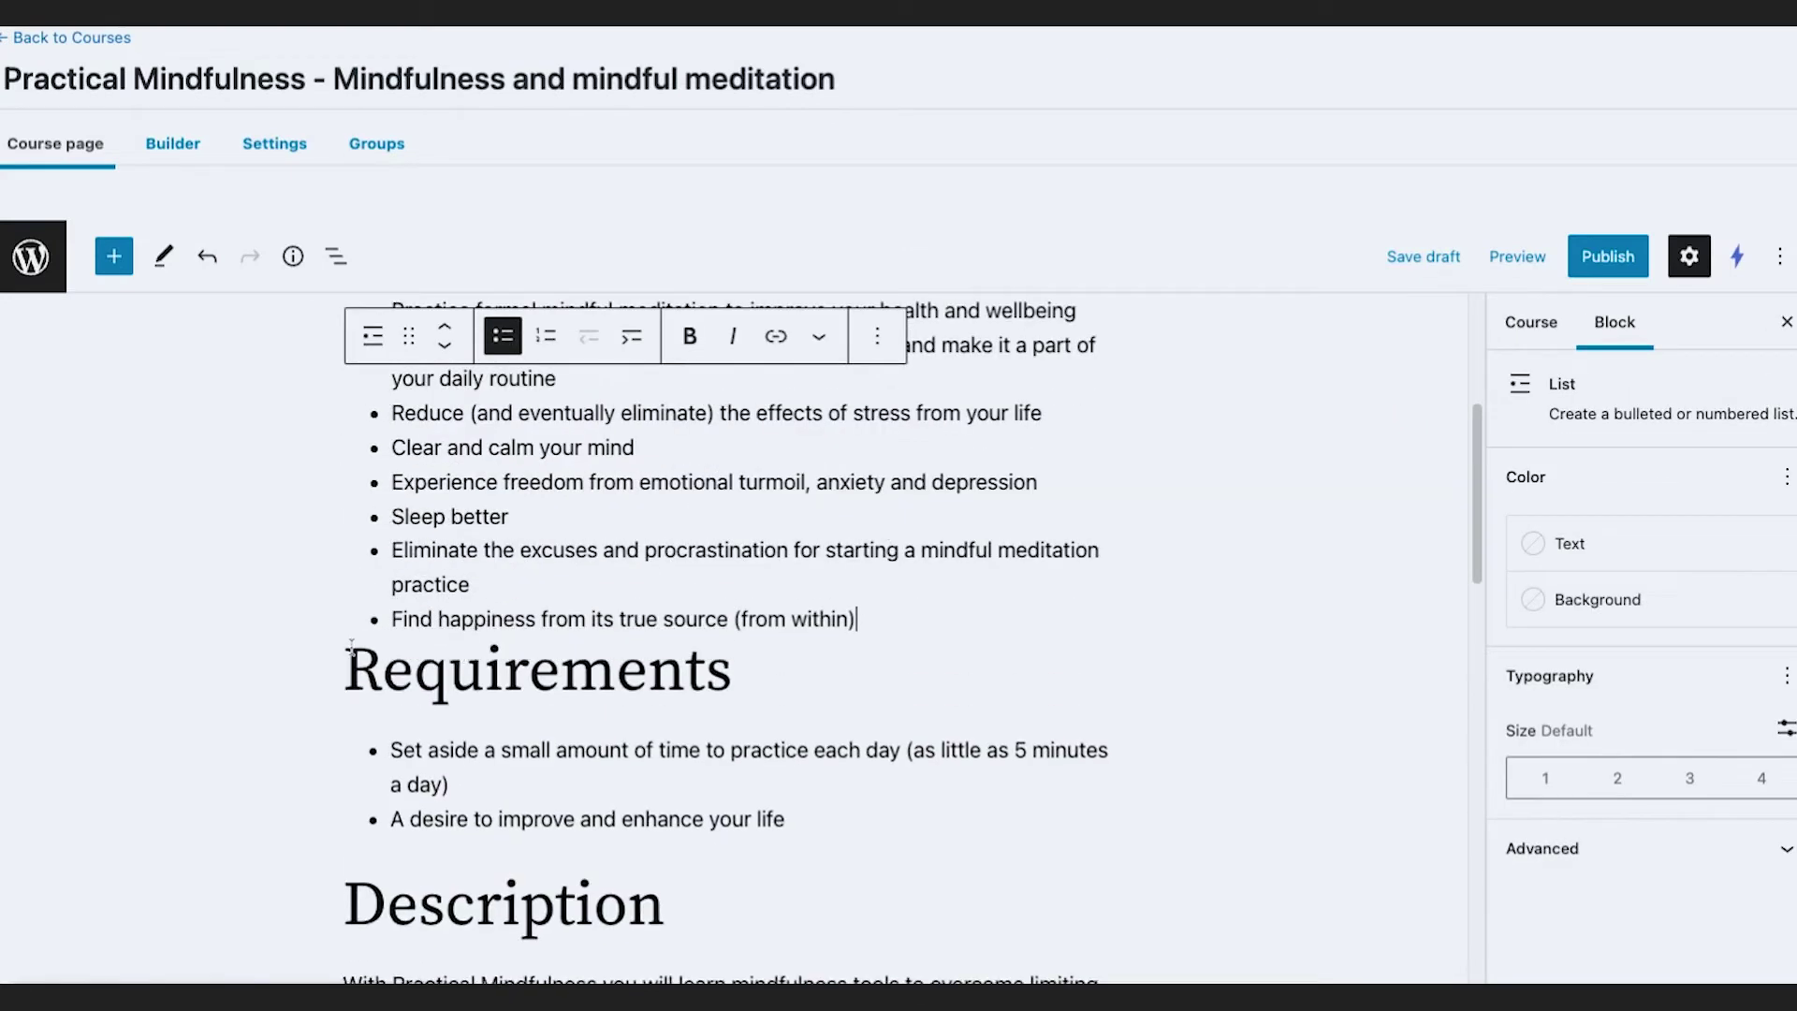
{"action": "scroll", "coordinate": [752, 693], "scroll_direction": "up", "scroll_amount": 3}
{"action": "key", "text": "ctrl+s"}
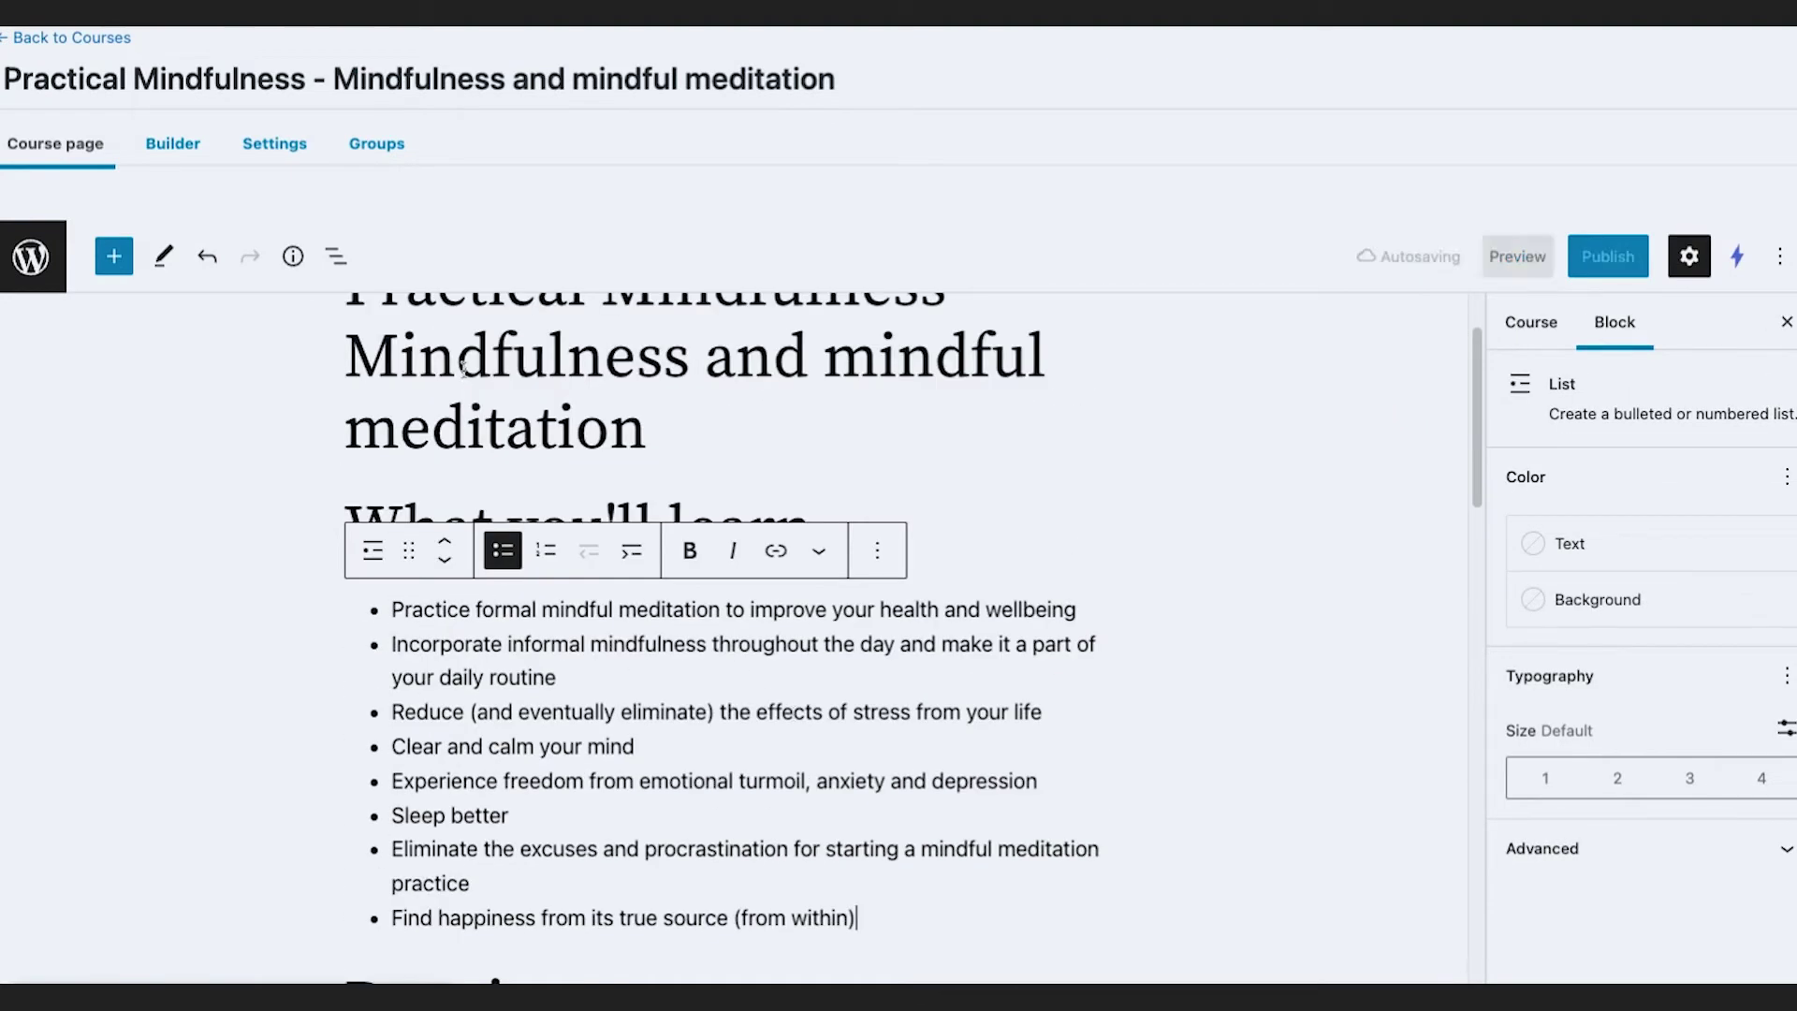
Step: Copy the "This course includes" section from the Udemy page and insert it above the "What you'll learn" heading in the course content
{"action": "key", "text": "ctrl+Tab"}
{"action": "scroll", "coordinate": [595, 678], "scroll_direction": "down", "scroll_amount": 3}
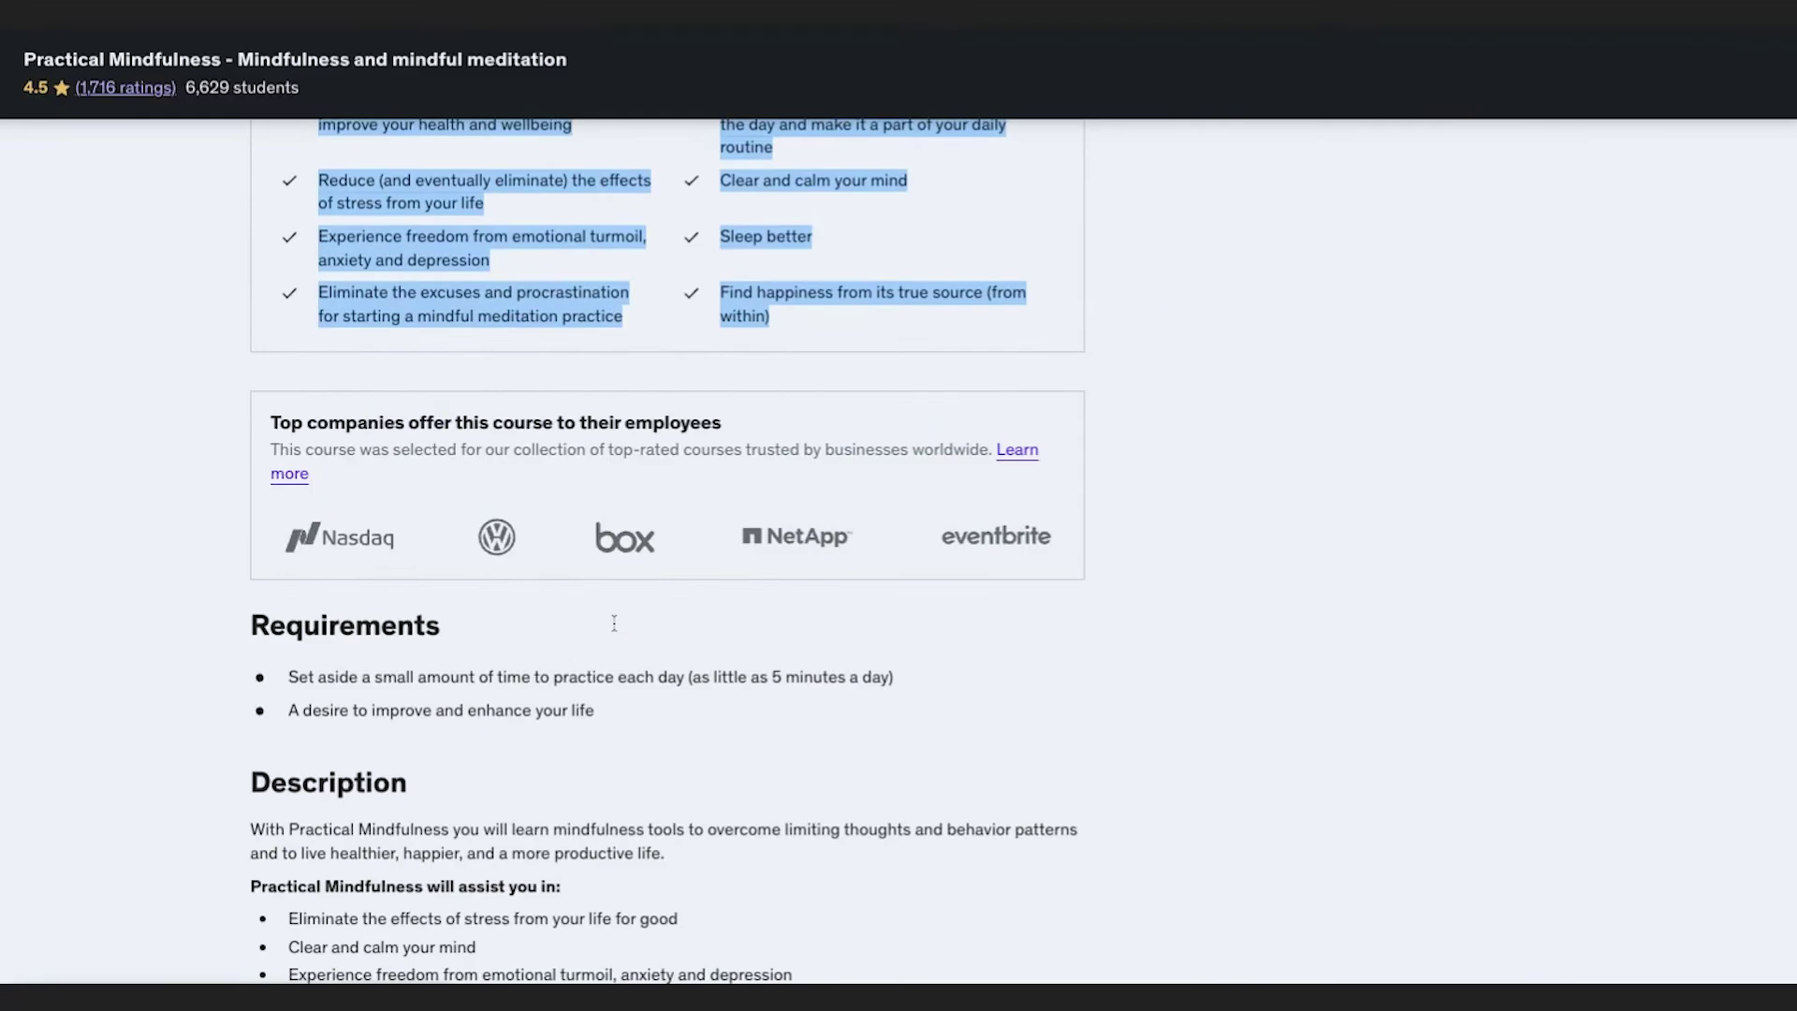
{"action": "scroll", "coordinate": [596, 678], "scroll_direction": "down", "scroll_amount": 10}
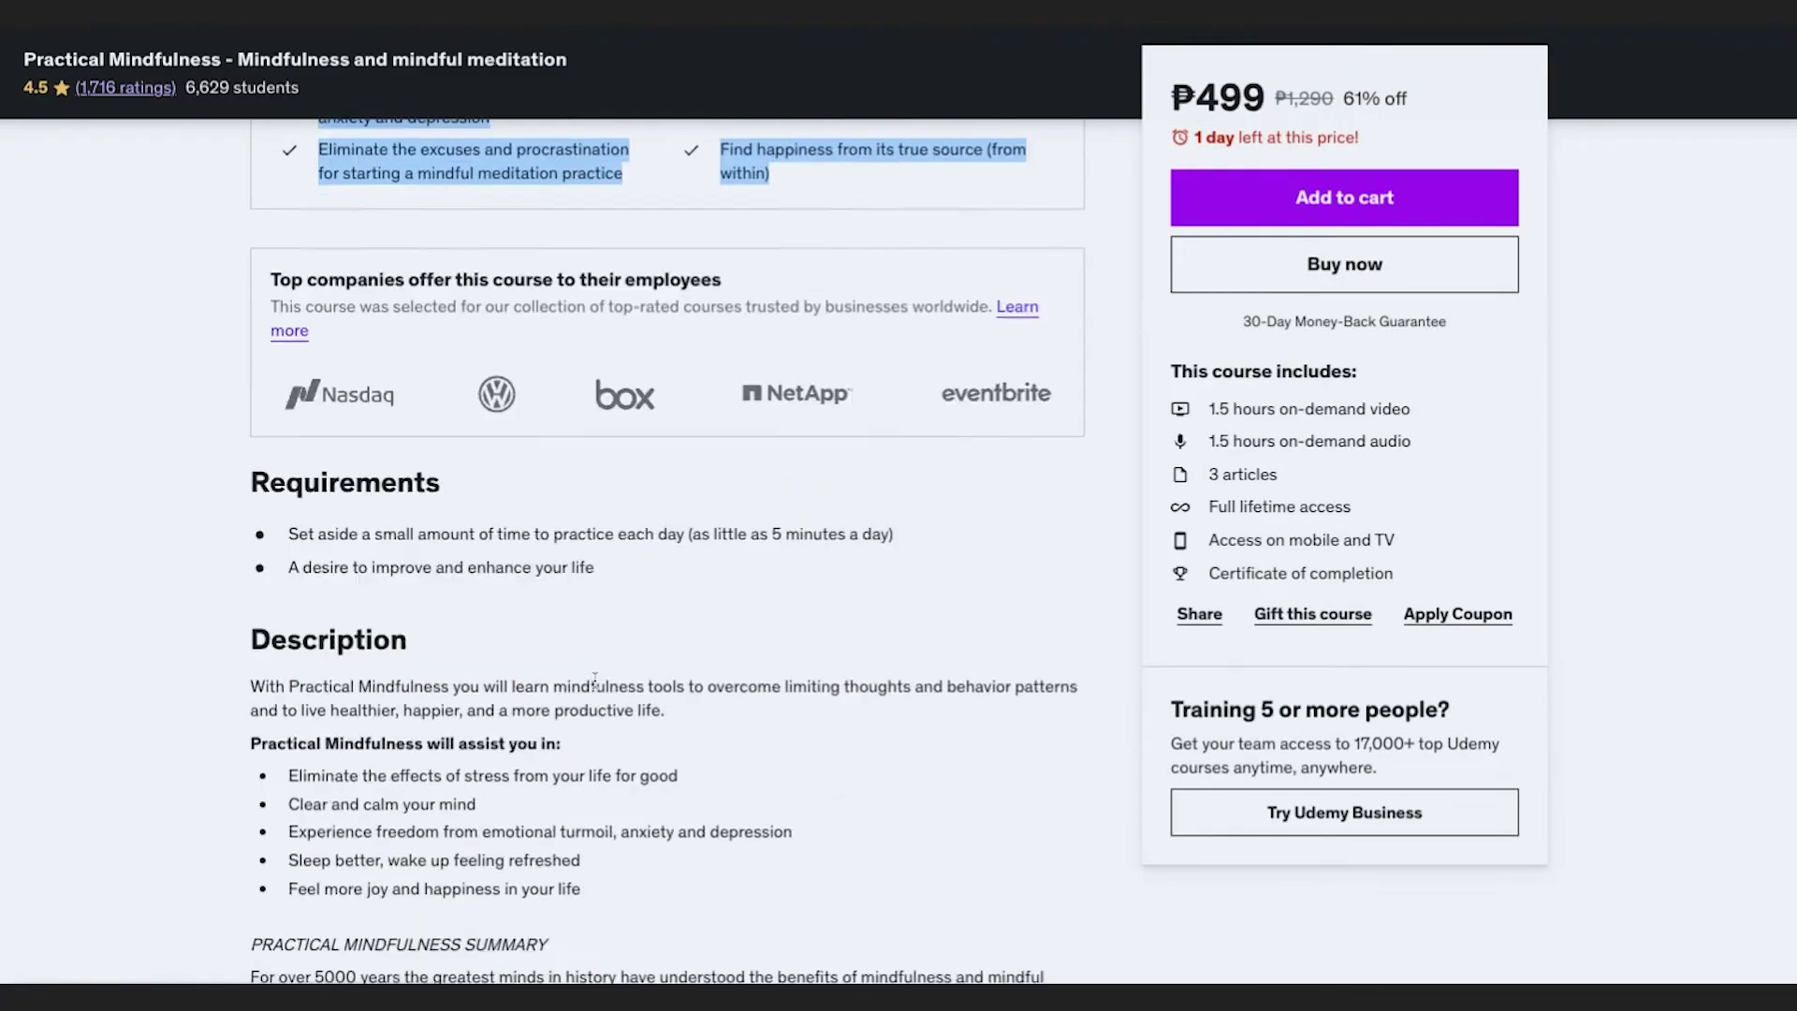
{"action": "scroll", "coordinate": [667, 553], "scroll_direction": "down", "scroll_amount": 5}
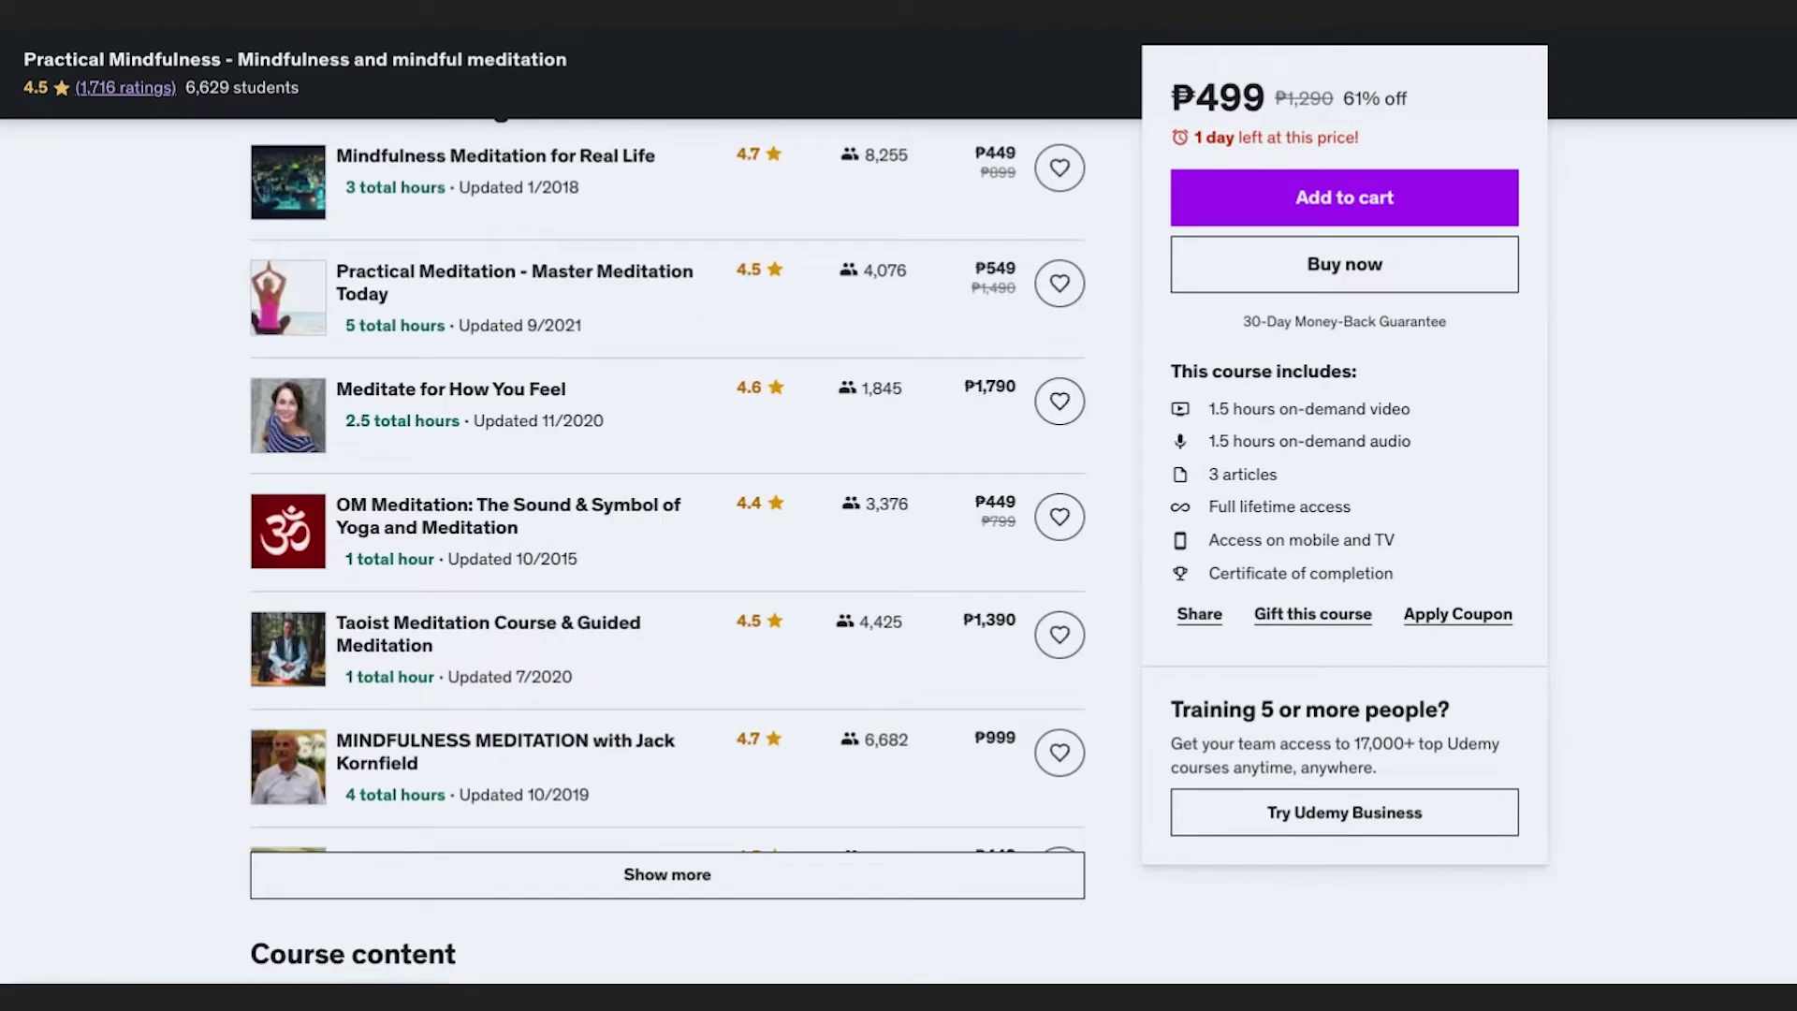
{"action": "scroll", "coordinate": [1110, 539], "scroll_direction": "down", "scroll_amount": 5}
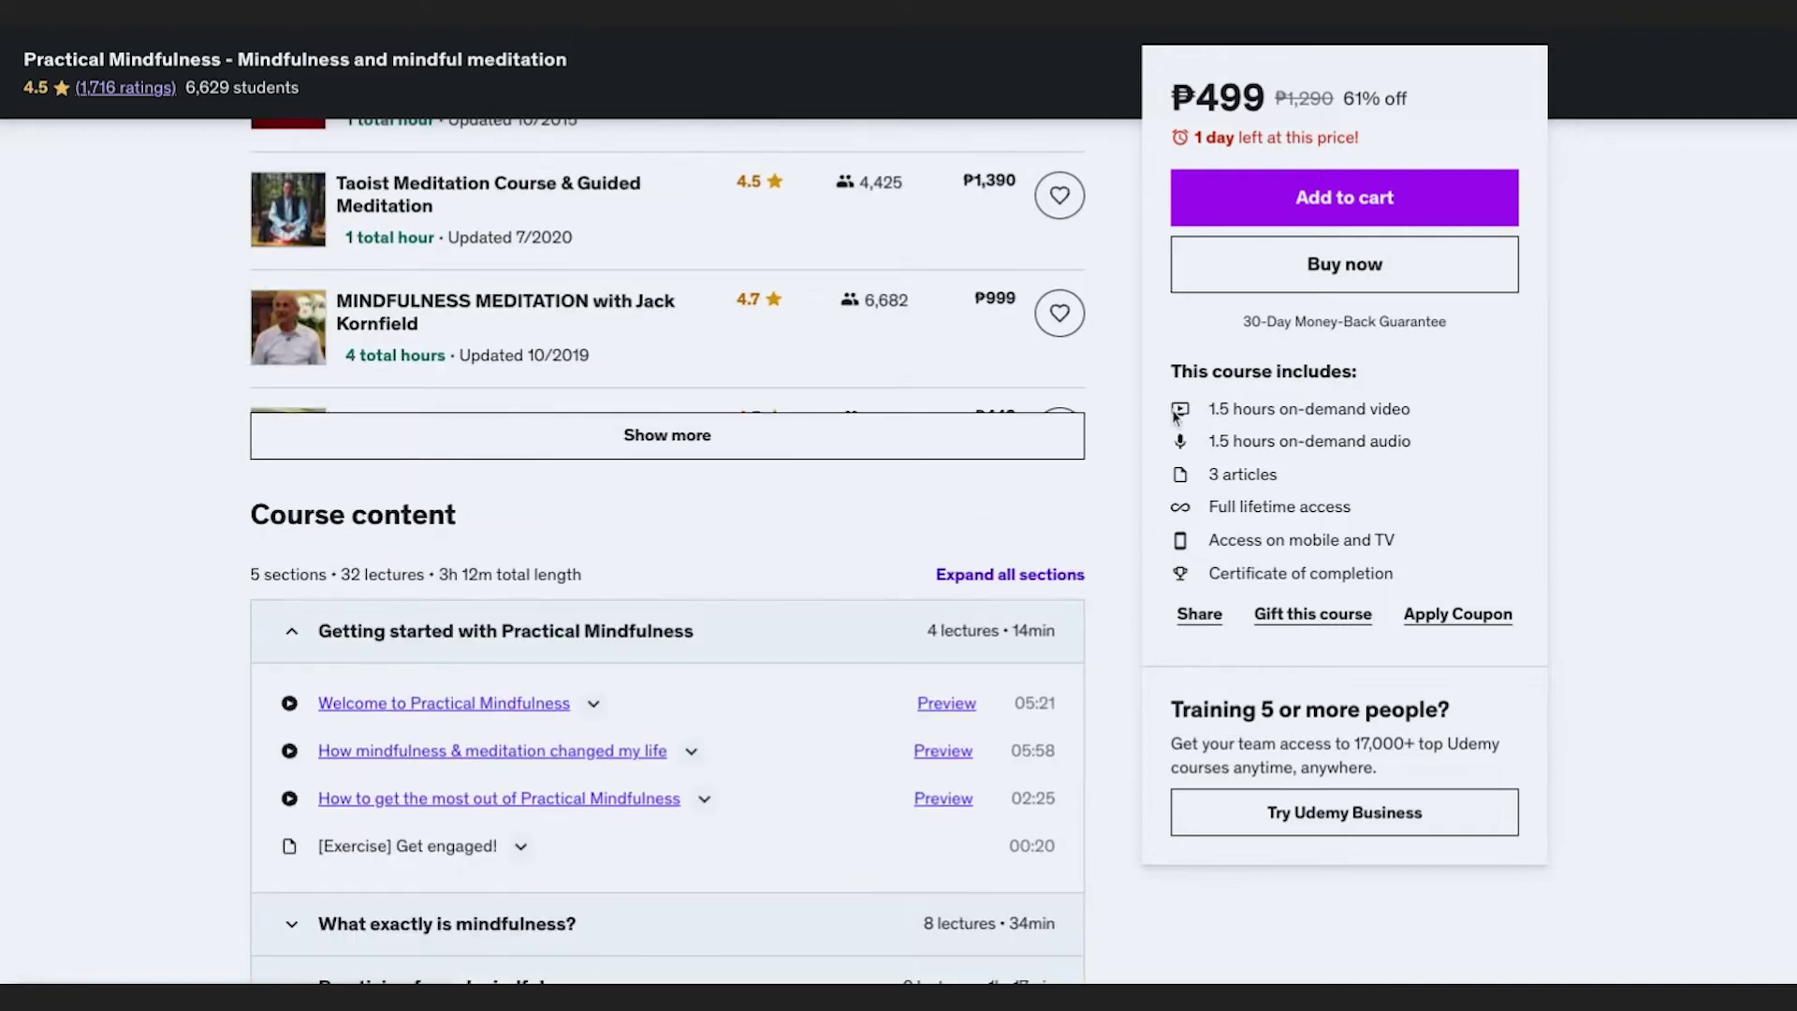
{"action": "left_click", "coordinate": [1173, 371]}
{"action": "key", "text": "shift+Down"}
{"action": "key", "text": "shift+Down"}
{"action": "key", "text": "shift+Down"}
{"action": "key", "text": "shift+Down"}
{"action": "key", "text": "shift+Down"}
{"action": "key", "text": "shift+Down"}
{"action": "key", "text": "ctrl+c"}
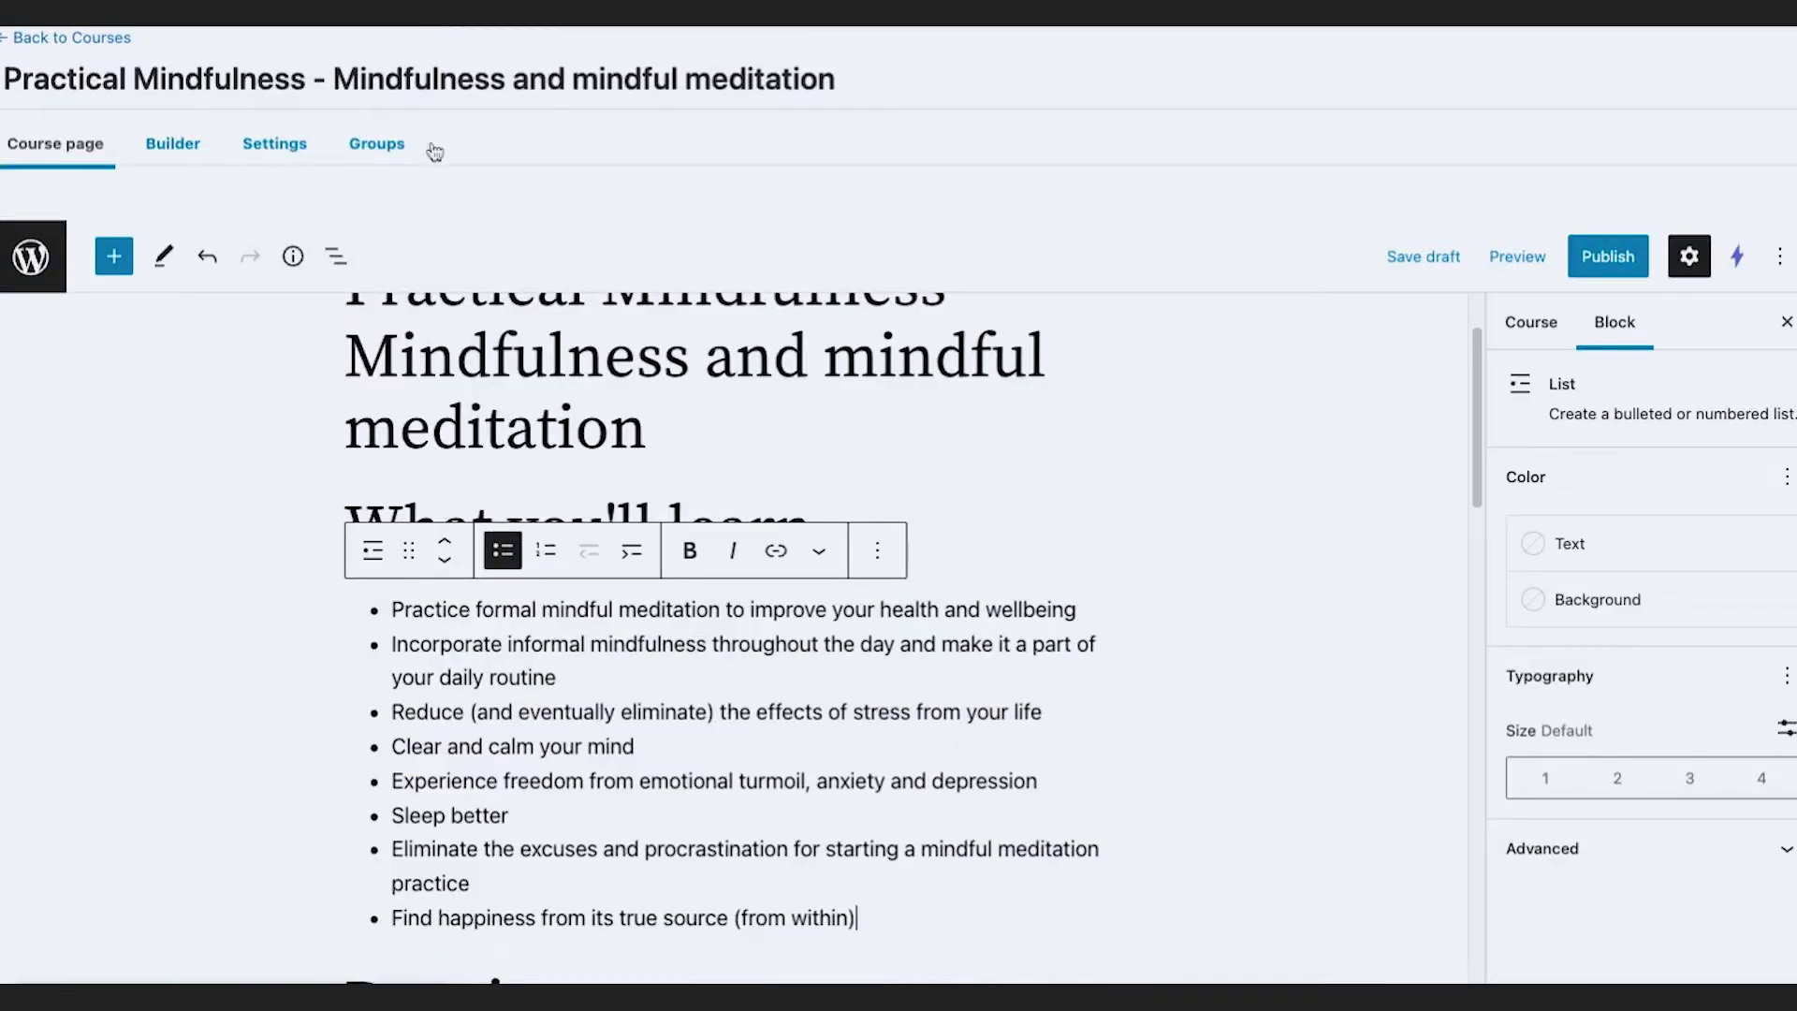
{"action": "scroll", "coordinate": [517, 355], "scroll_direction": "up", "scroll_amount": 2}
{"action": "left_click", "coordinate": [348, 637]}
{"action": "key", "text": "ctrl+v"}
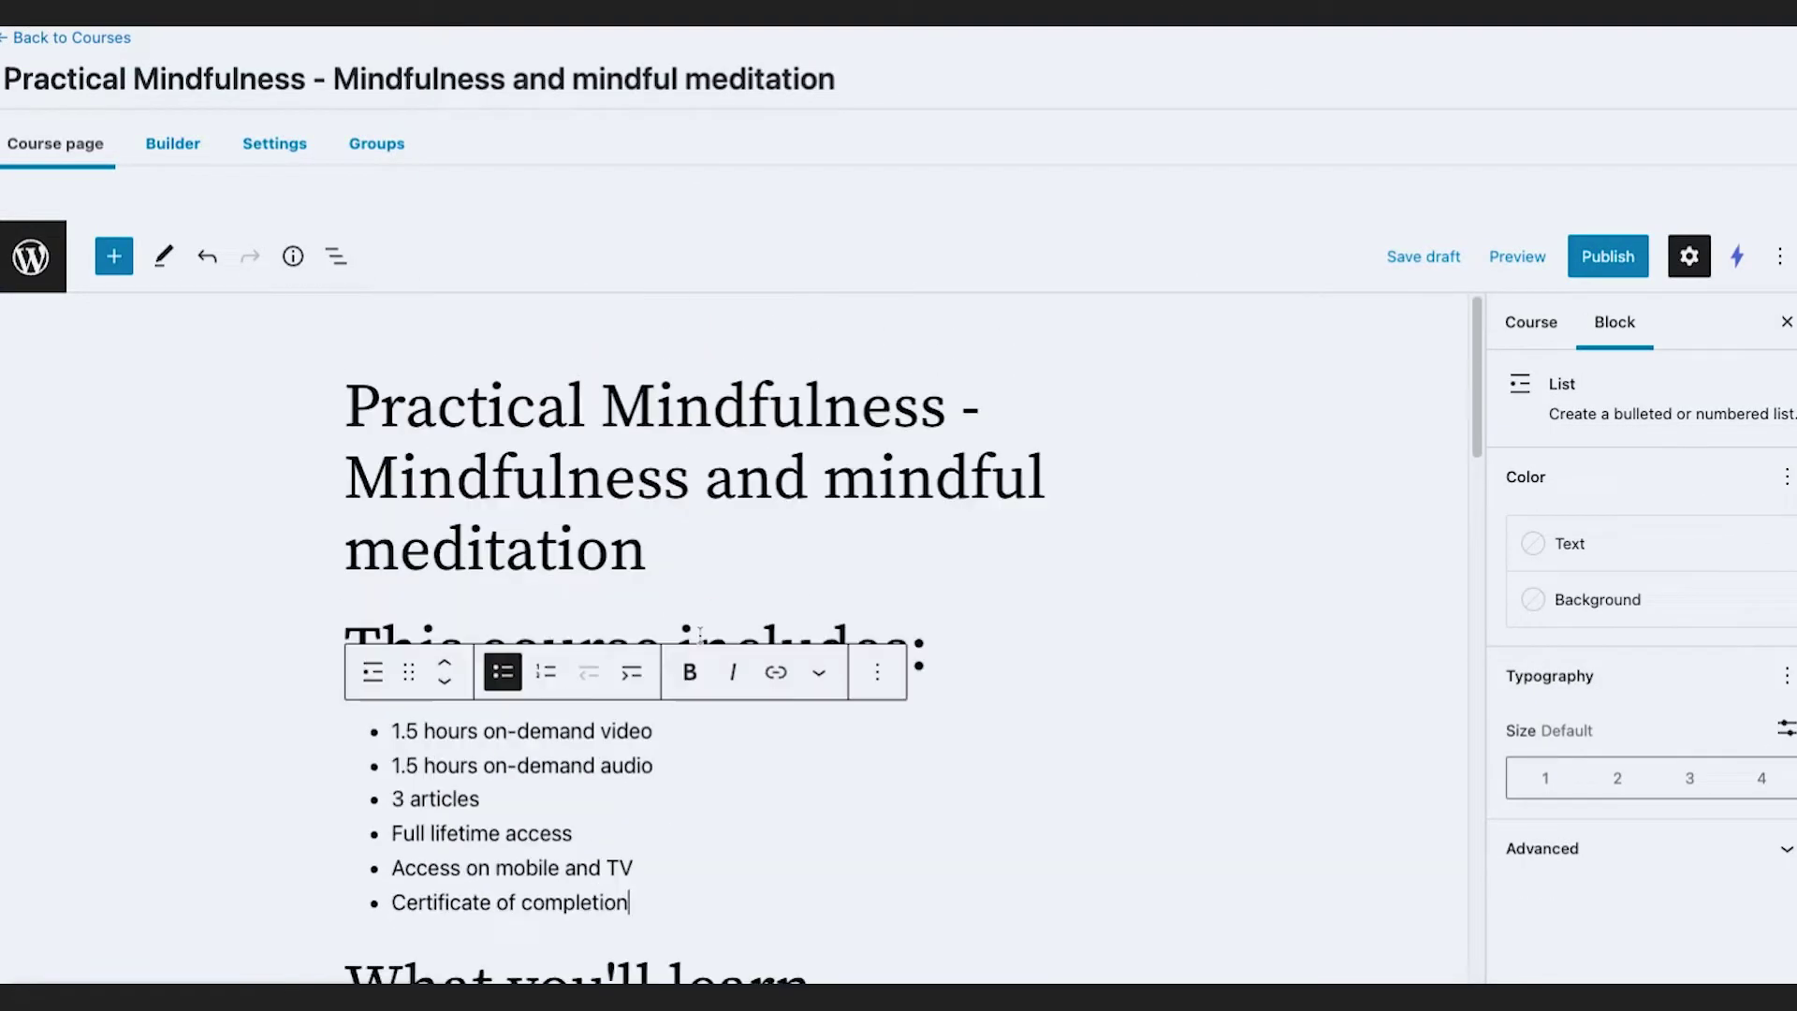
Step: Examine the heading levels and formatting of the pasted sections, from "This course includes" through the Description section, in the course editor
{"action": "left_click", "coordinate": [698, 636]}
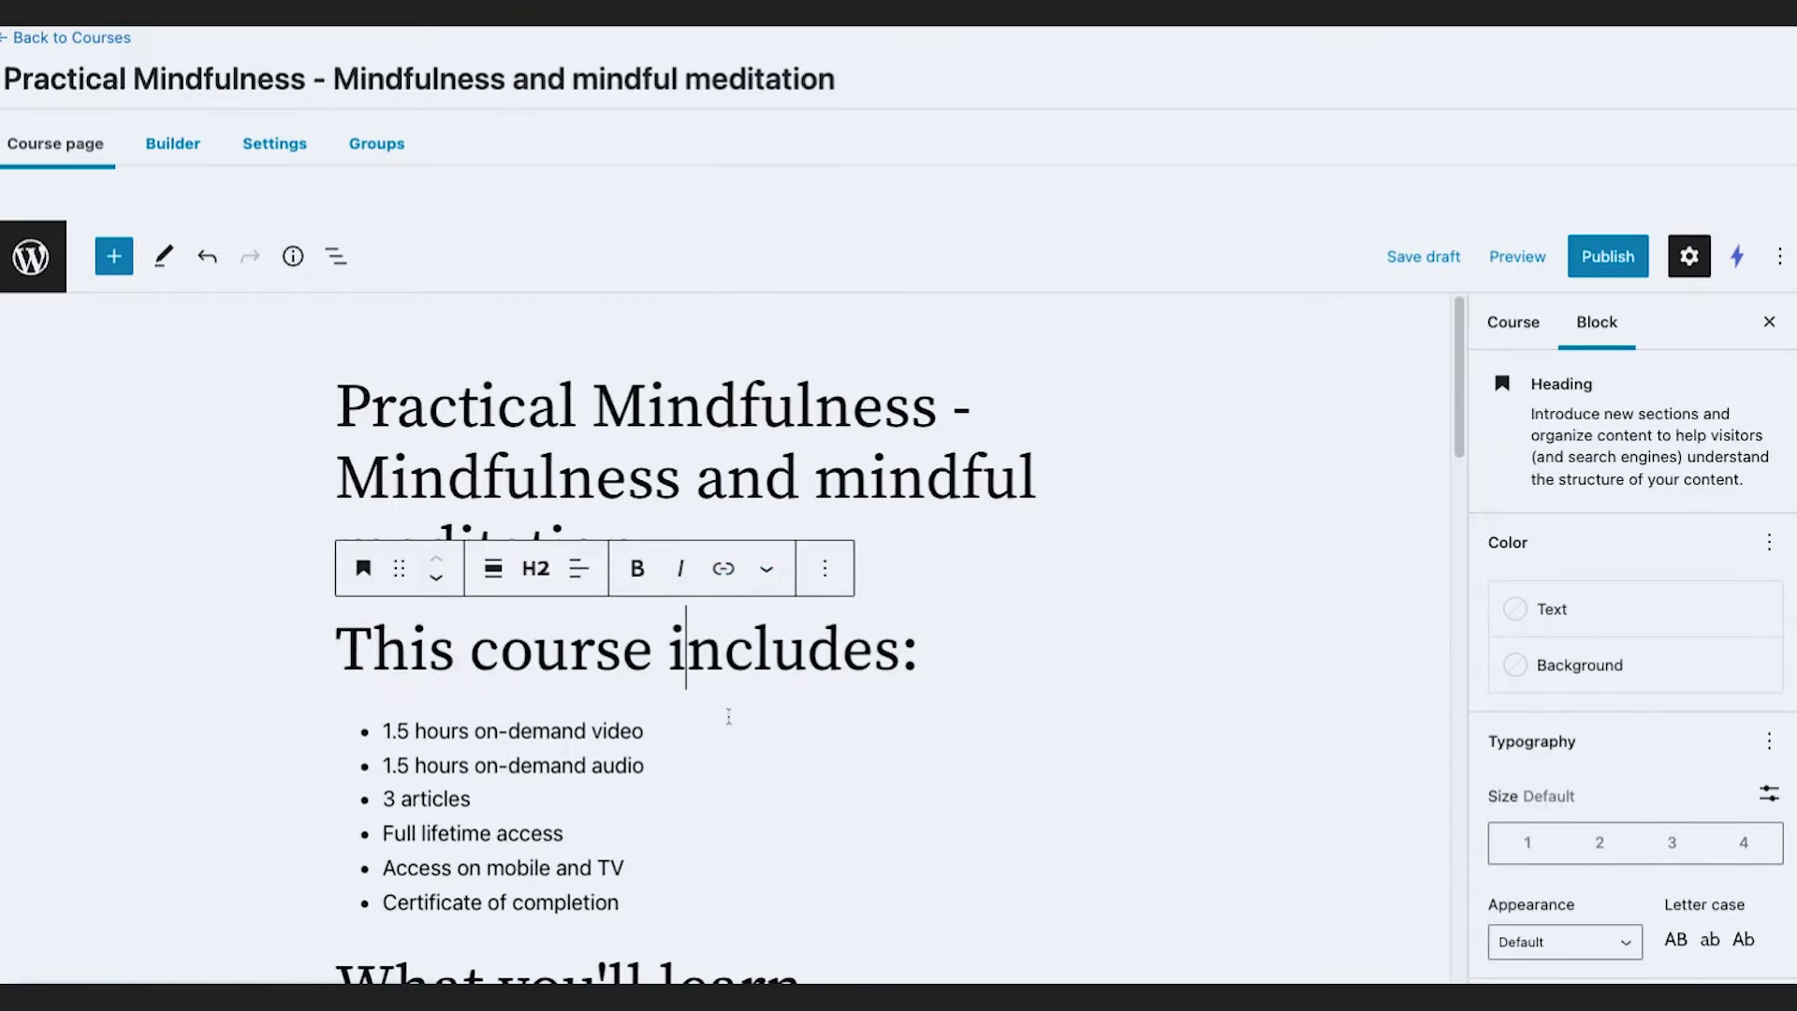
{"action": "scroll", "coordinate": [686, 659], "scroll_direction": "down", "scroll_amount": 1}
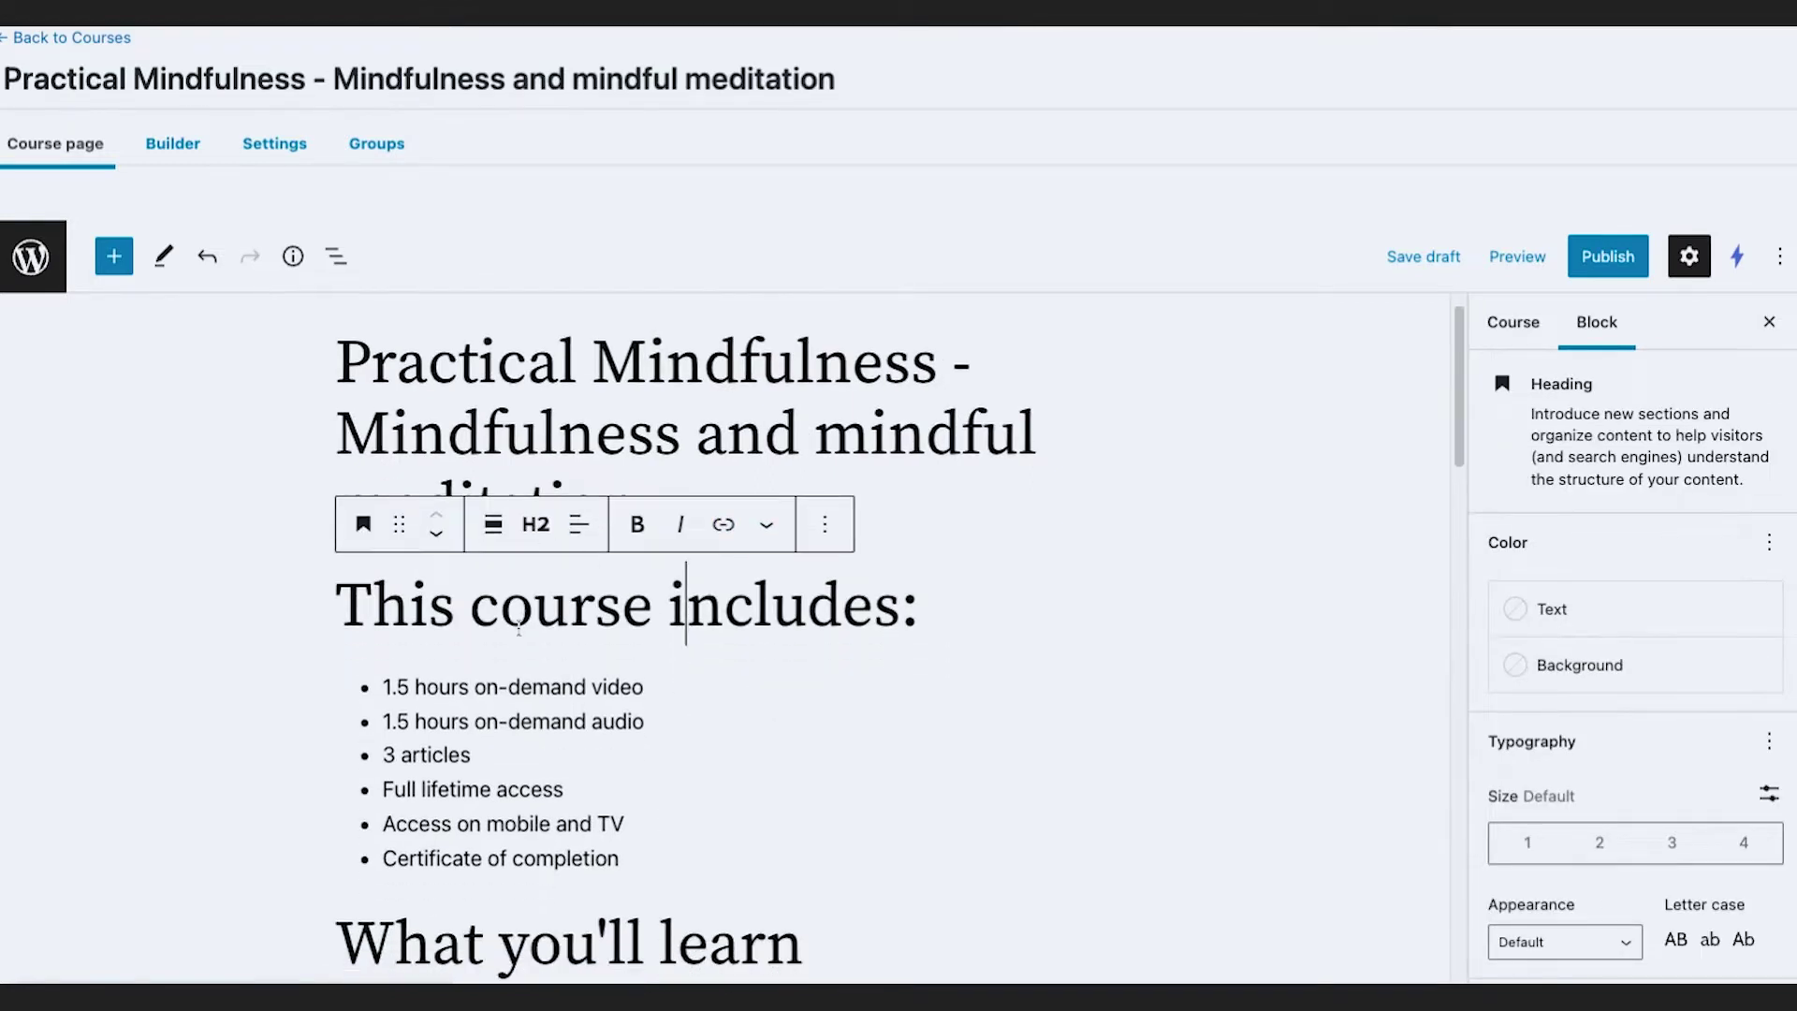
{"action": "left_click_drag", "start_coordinate": [842, 608], "coordinate": [510, 614]}
{"action": "left_click_drag", "start_coordinate": [362, 600], "coordinate": [921, 611]}
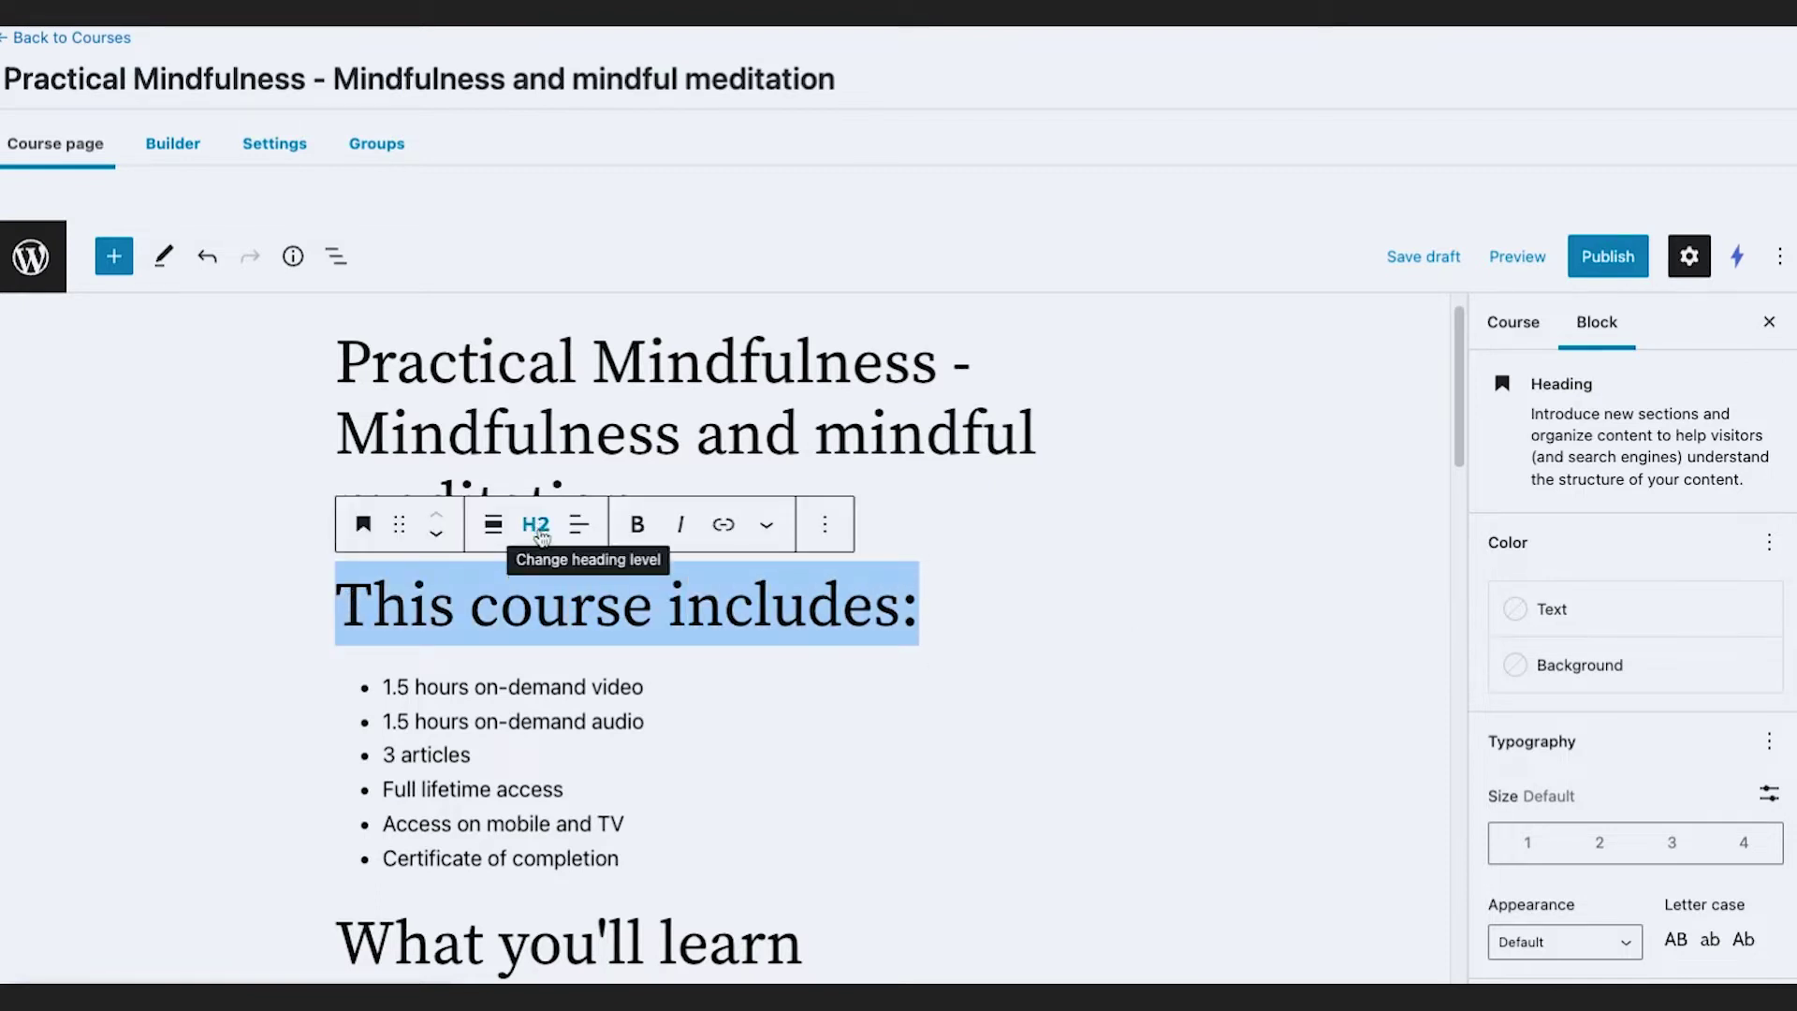
{"action": "scroll", "coordinate": [627, 724], "scroll_direction": "down", "scroll_amount": 5}
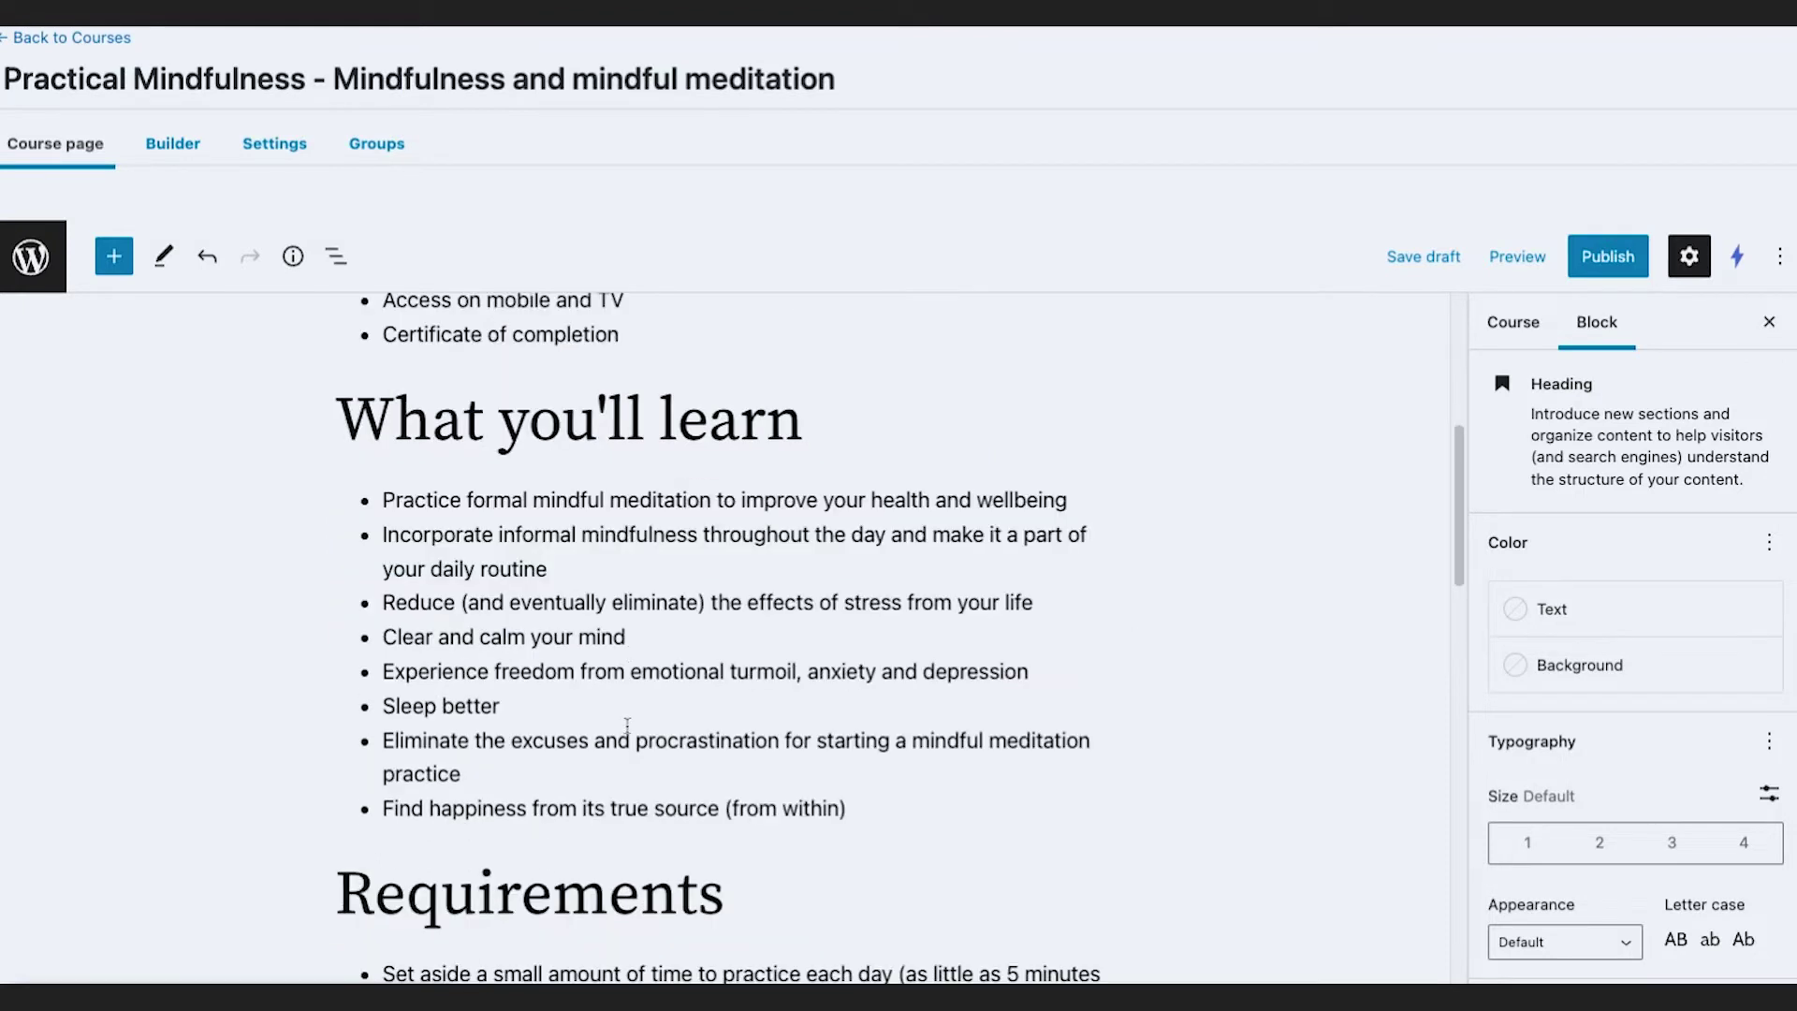
{"action": "left_click", "coordinate": [623, 421]}
{"action": "left_click", "coordinate": [591, 897]}
{"action": "scroll", "coordinate": [590, 897], "scroll_direction": "down", "scroll_amount": 5}
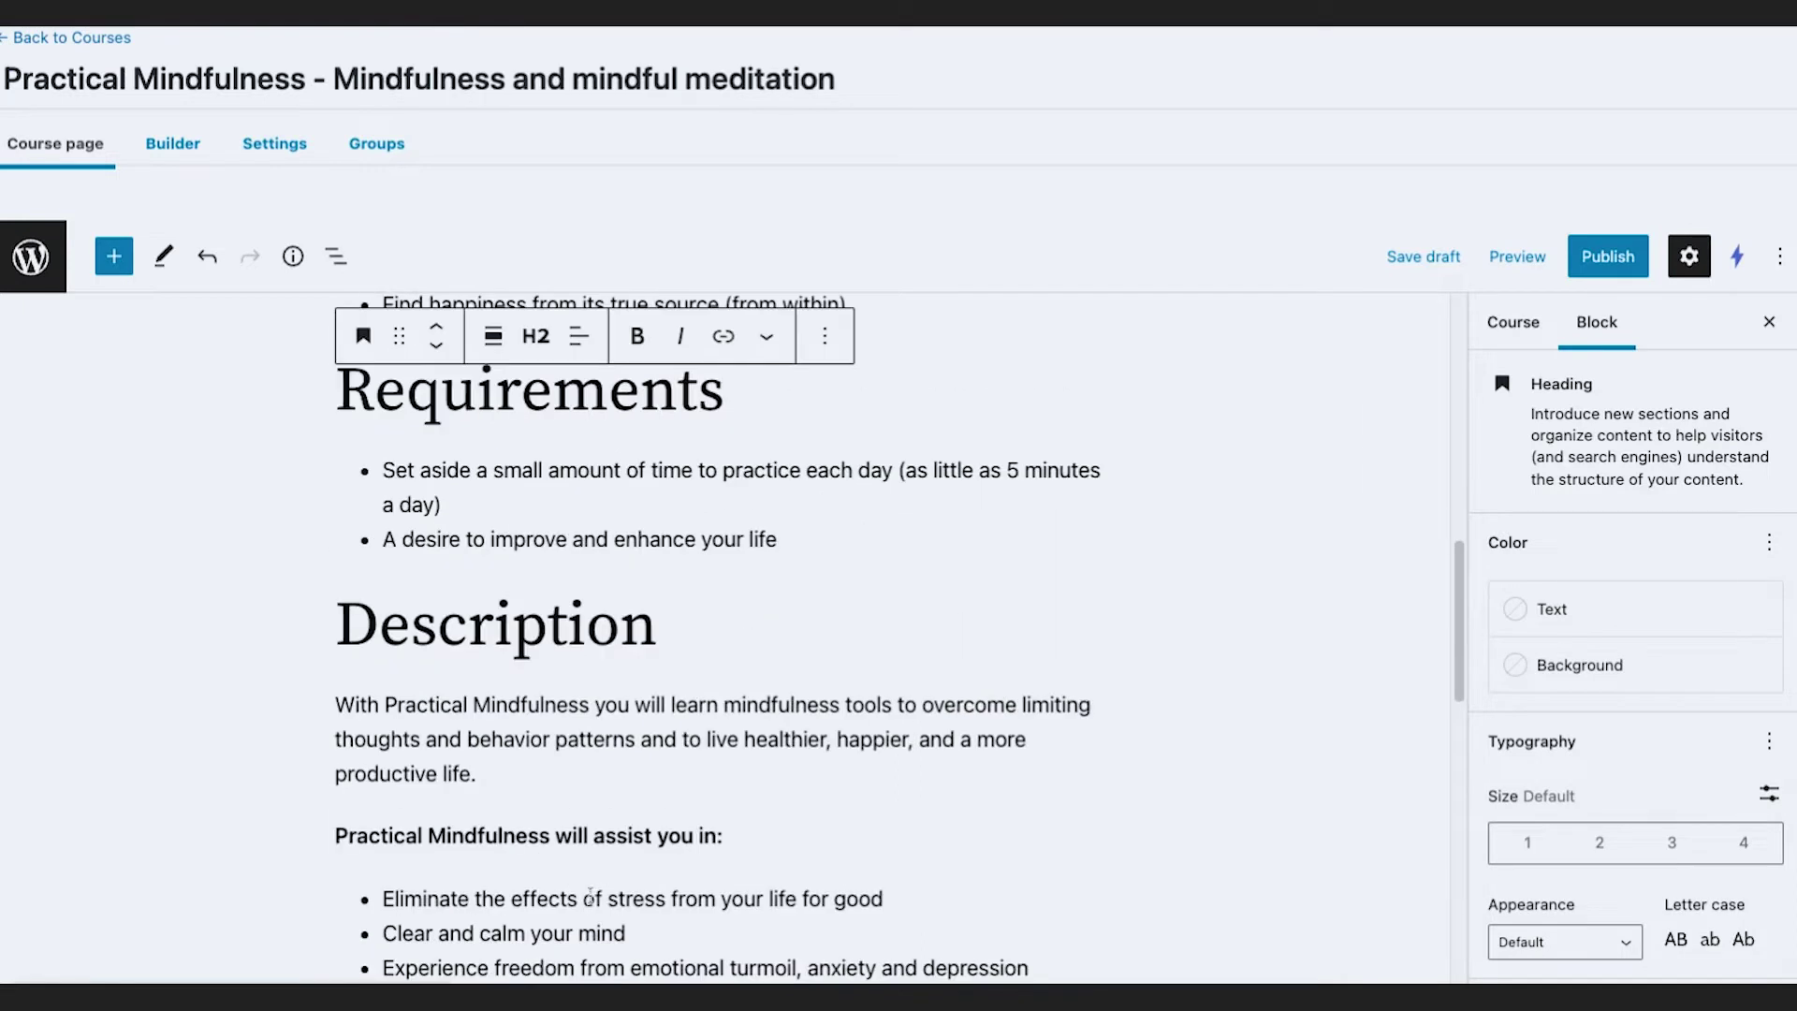
{"action": "left_click", "coordinate": [548, 622]}
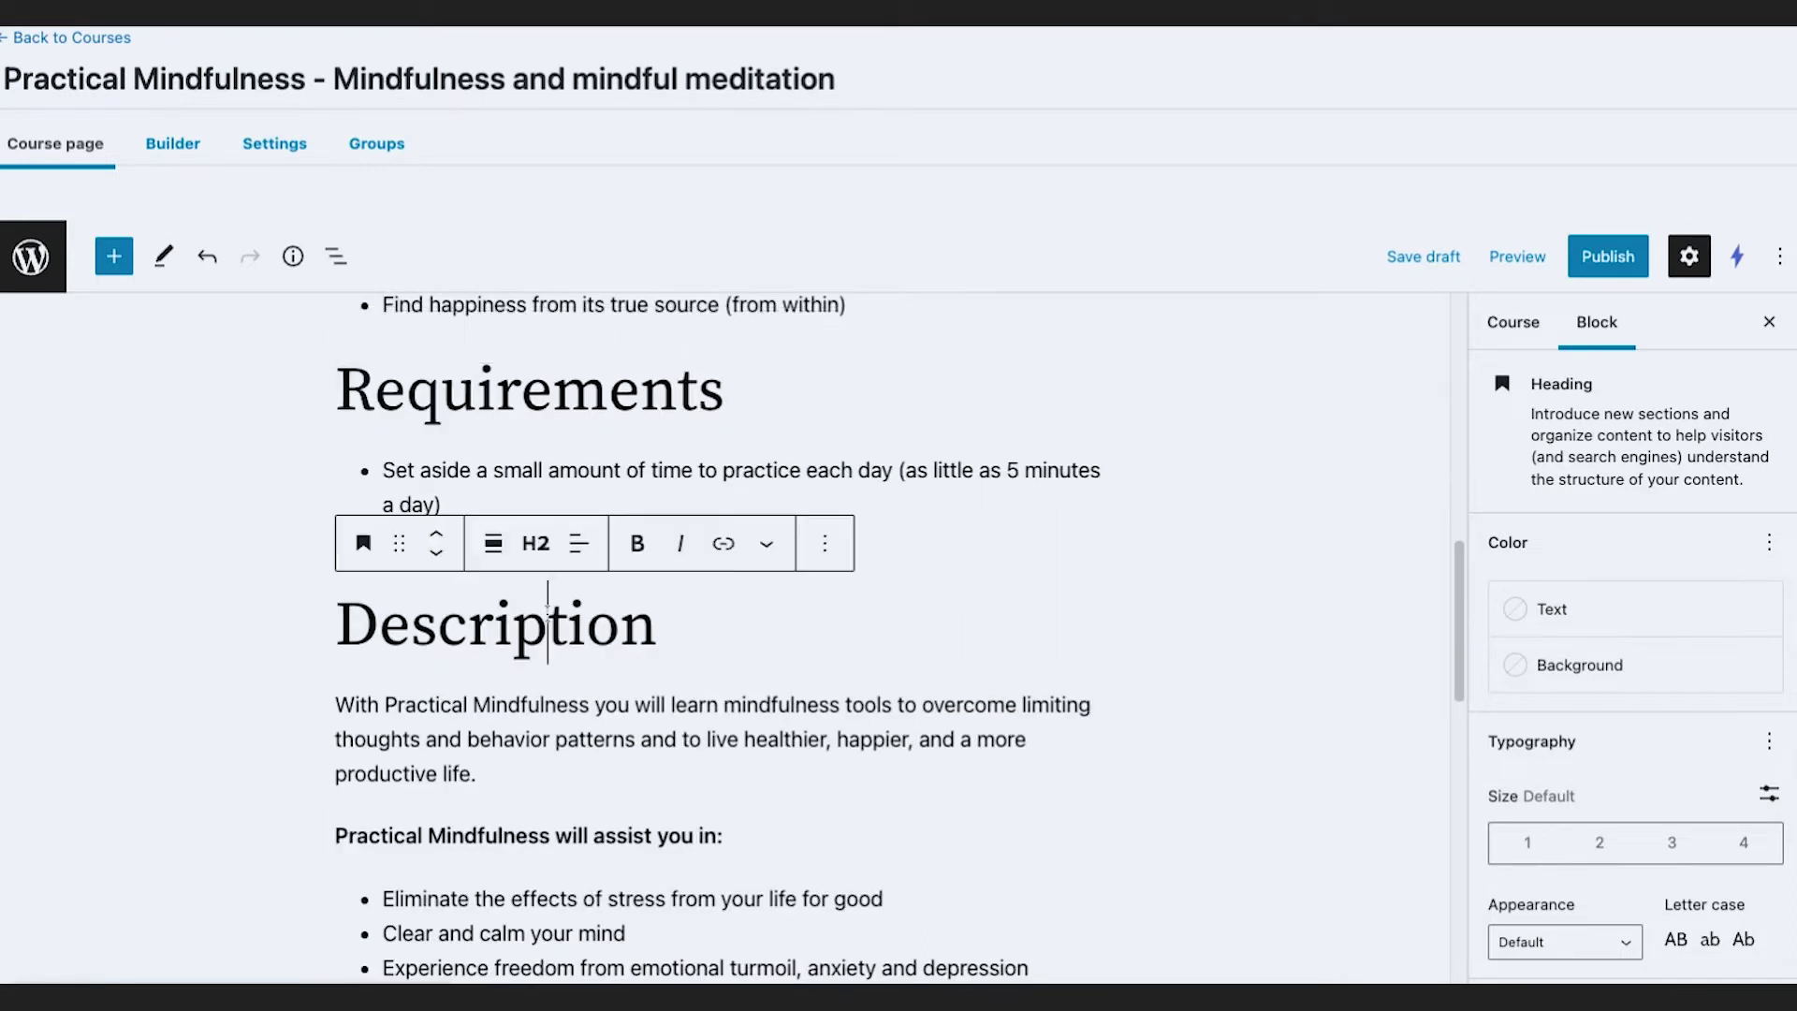
{"action": "triple_click", "coordinate": [567, 833]}
{"action": "scroll", "coordinate": [572, 847], "scroll_direction": "down", "scroll_amount": 4}
{"action": "triple_click", "coordinate": [569, 745]}
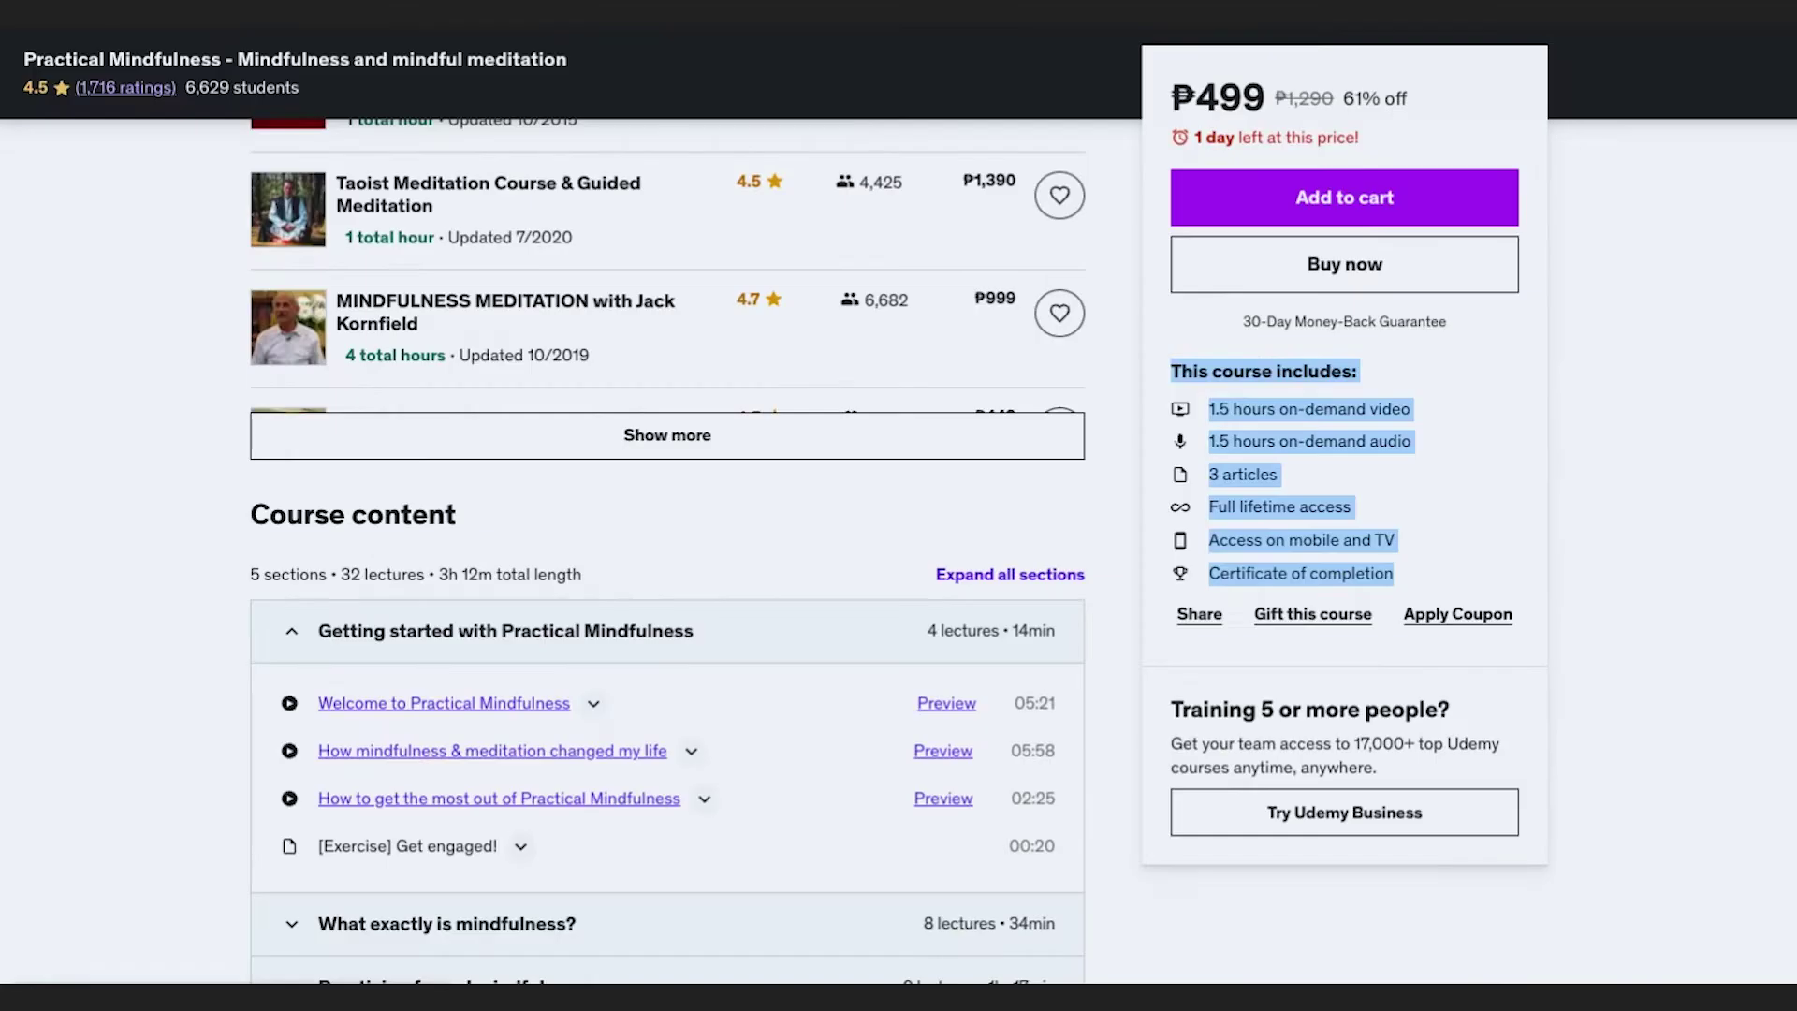
Step: Collapse and re-expand the Udemy course description, and compare it with the course content down to "Who this course is for"
{"action": "scroll", "coordinate": [697, 700], "scroll_direction": "up", "scroll_amount": 9}
{"action": "scroll", "coordinate": [702, 697], "scroll_direction": "up", "scroll_amount": 3}
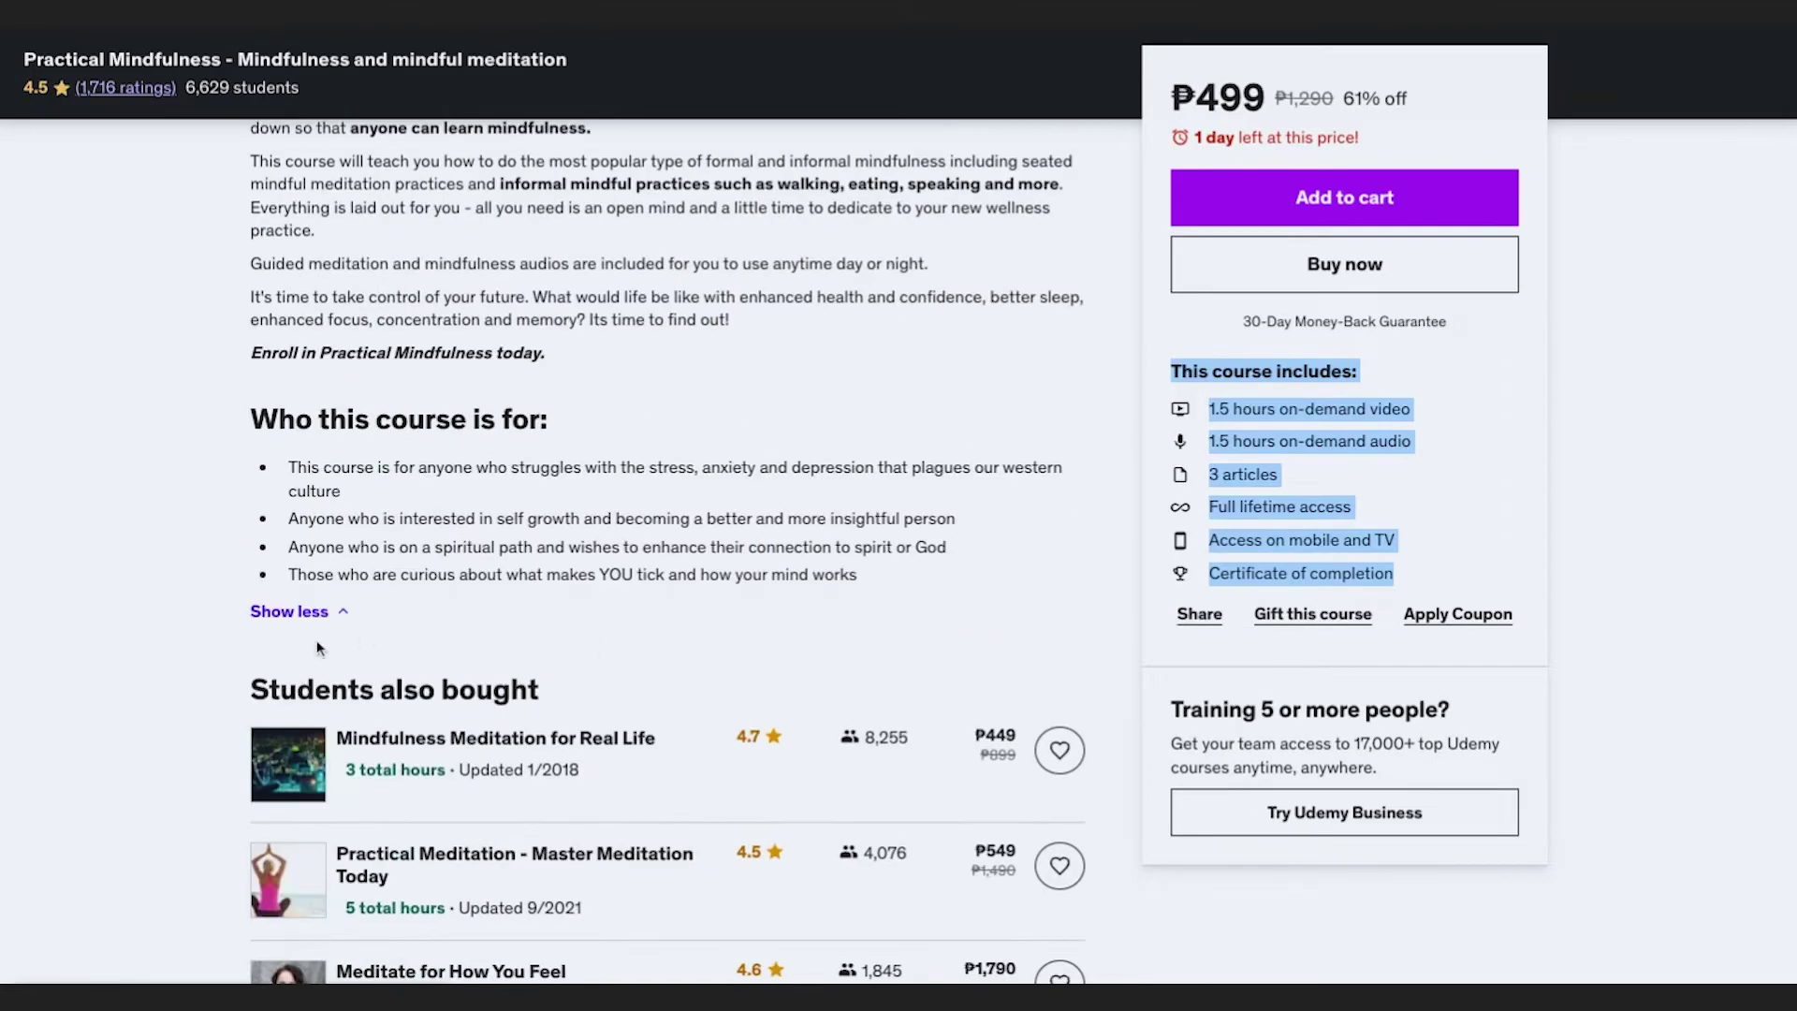
{"action": "left_click", "coordinate": [319, 614]}
{"action": "scroll", "coordinate": [328, 608], "scroll_direction": "up", "scroll_amount": 6}
{"action": "left_click", "coordinate": [332, 601]}
{"action": "scroll", "coordinate": [329, 581], "scroll_direction": "down", "scroll_amount": 2}
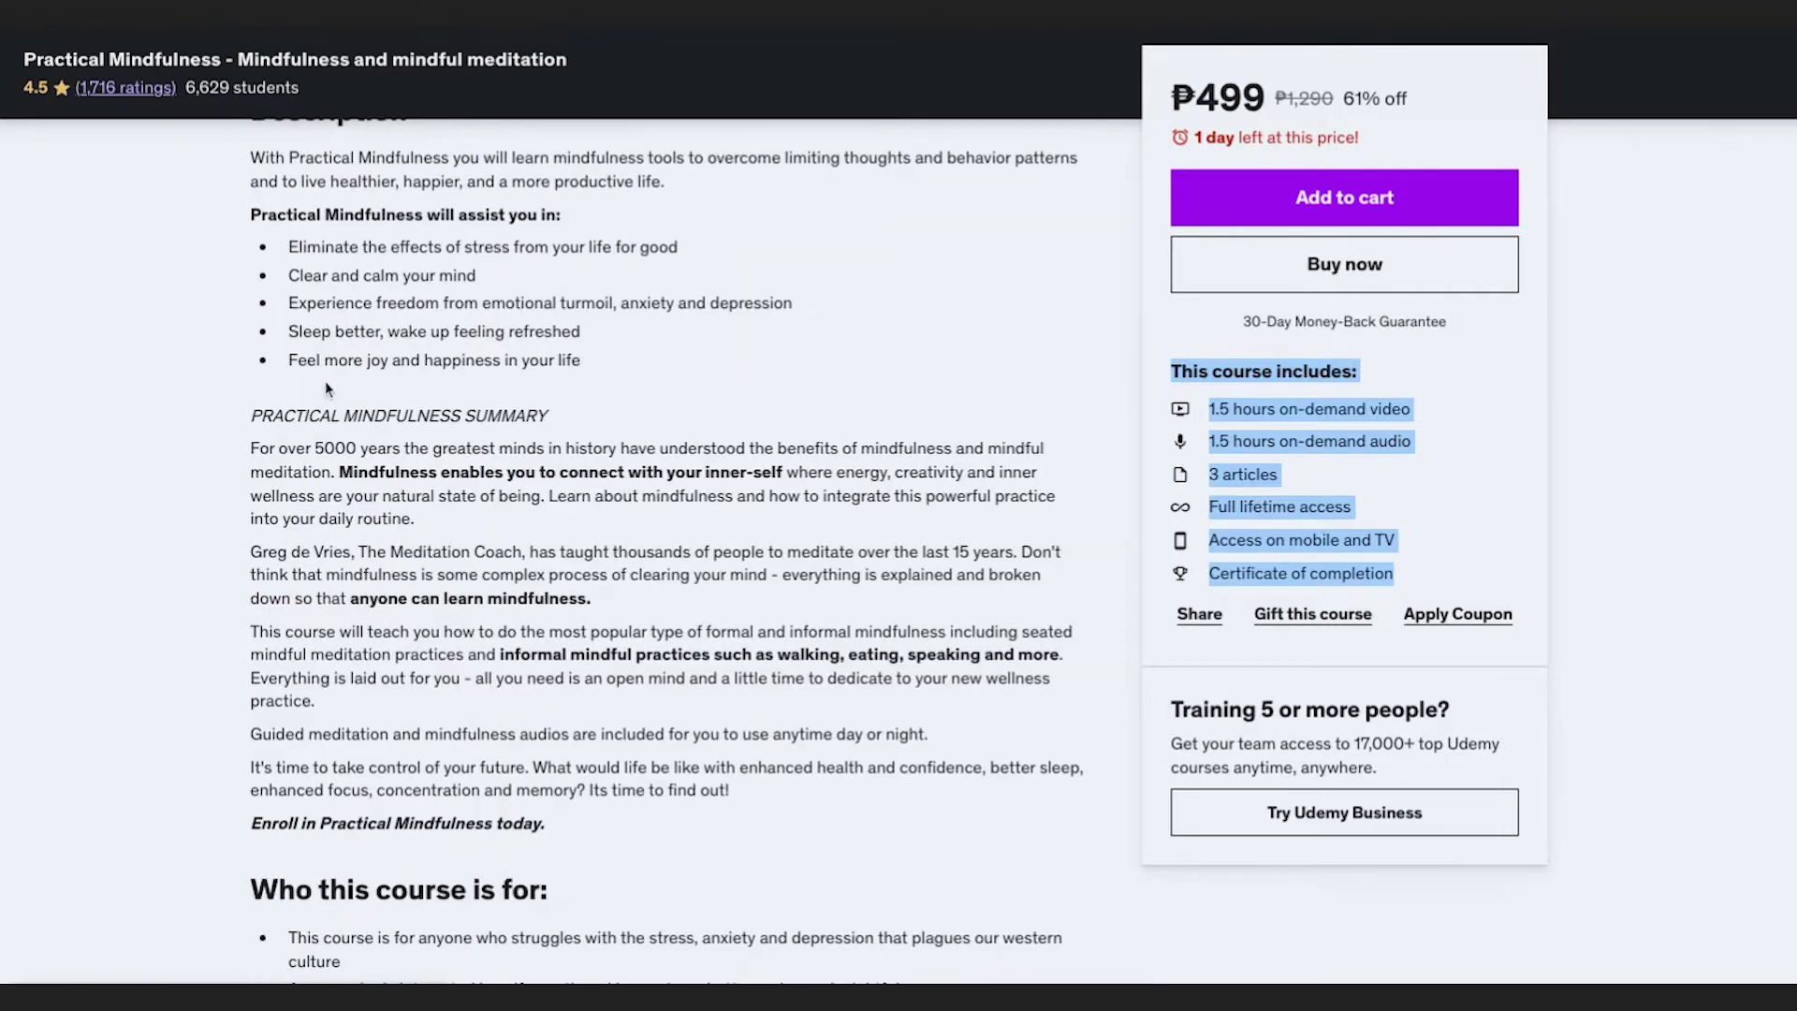
{"action": "key", "text": "ctrl+Tab"}
{"action": "scroll", "coordinate": [908, 760], "scroll_direction": "down", "scroll_amount": 8}
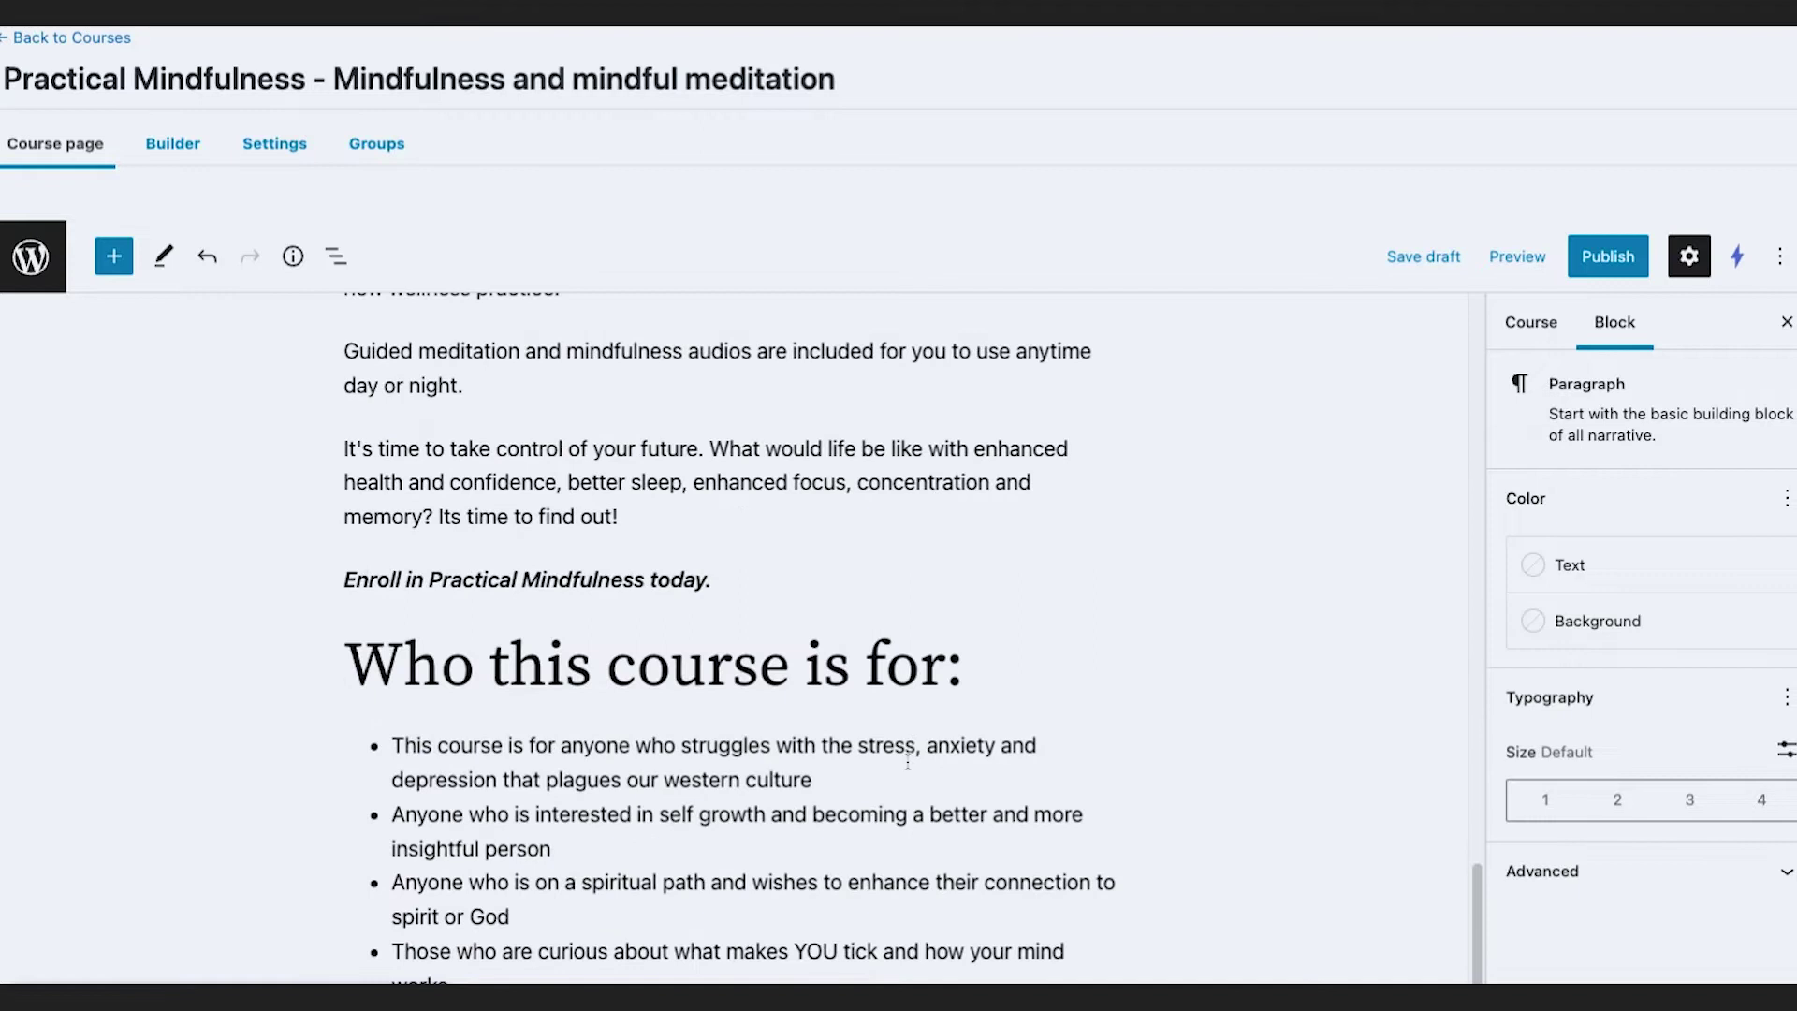
{"action": "scroll", "coordinate": [1146, 794], "scroll_direction": "up", "scroll_amount": 15}
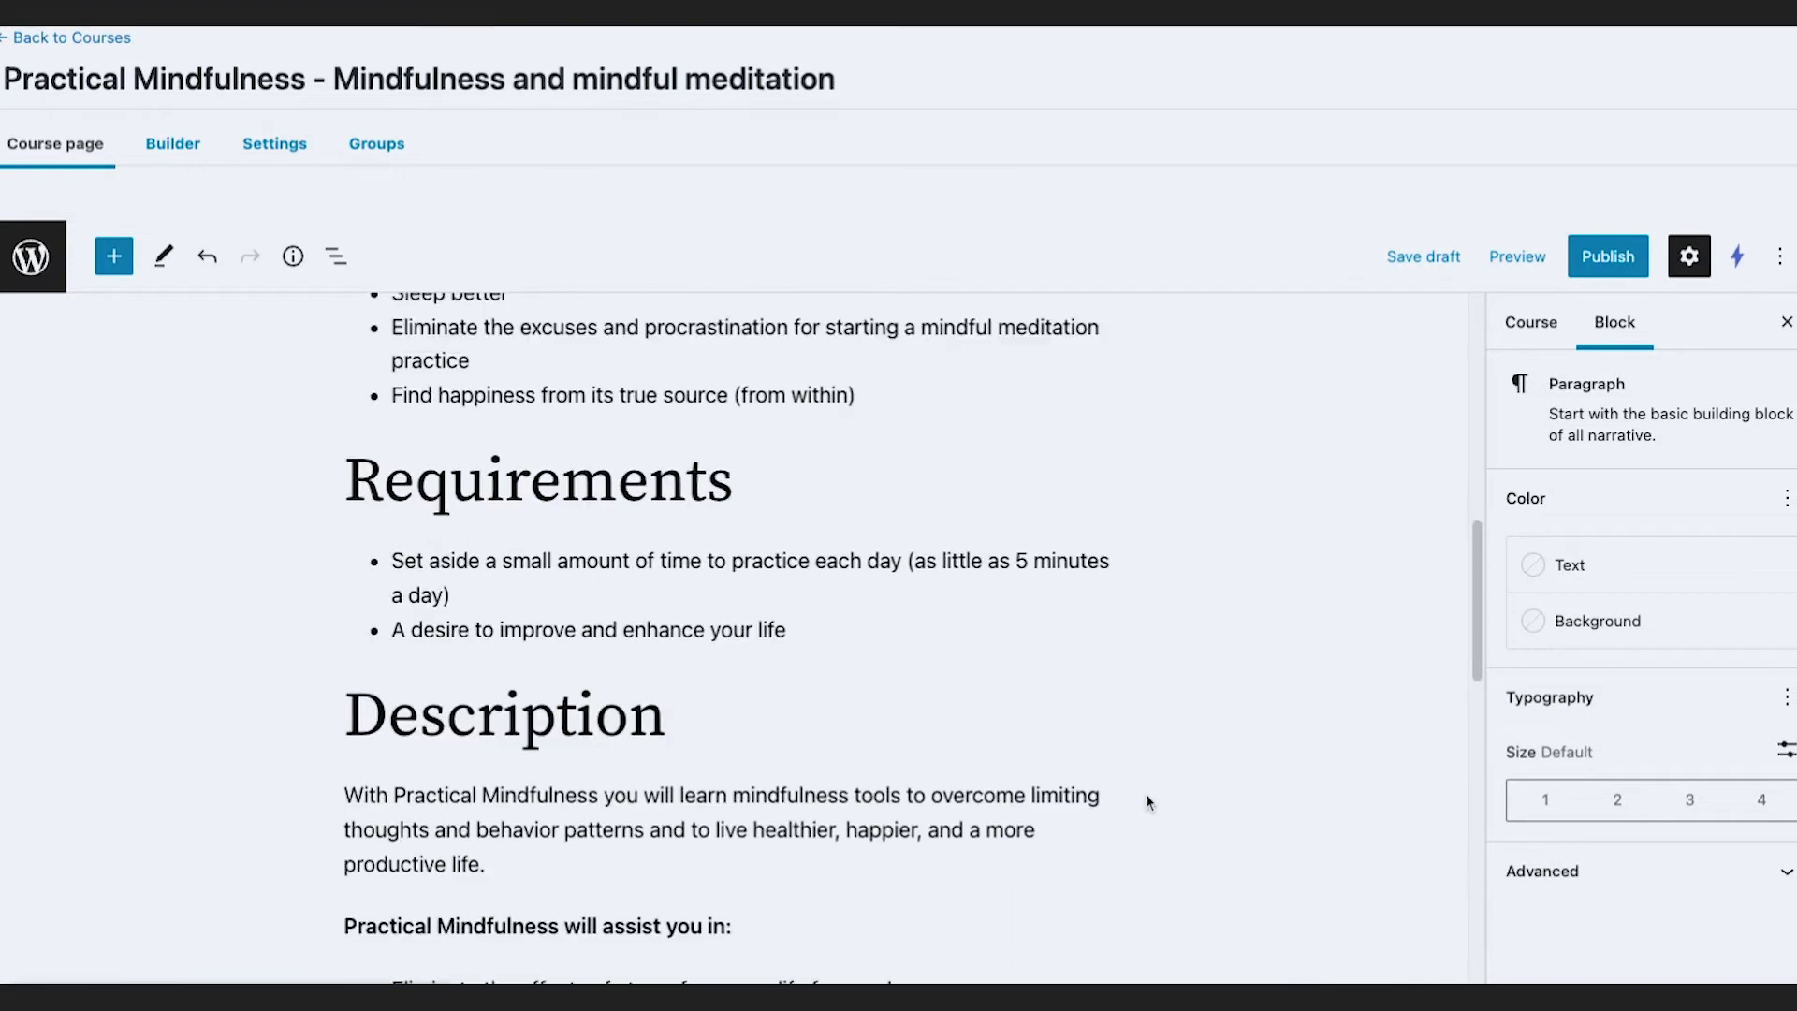
Step: Publish the Practical Mindfulness course and open its live page
{"action": "left_click", "coordinate": [1608, 257]}
{"action": "left_click", "coordinate": [1584, 212]}
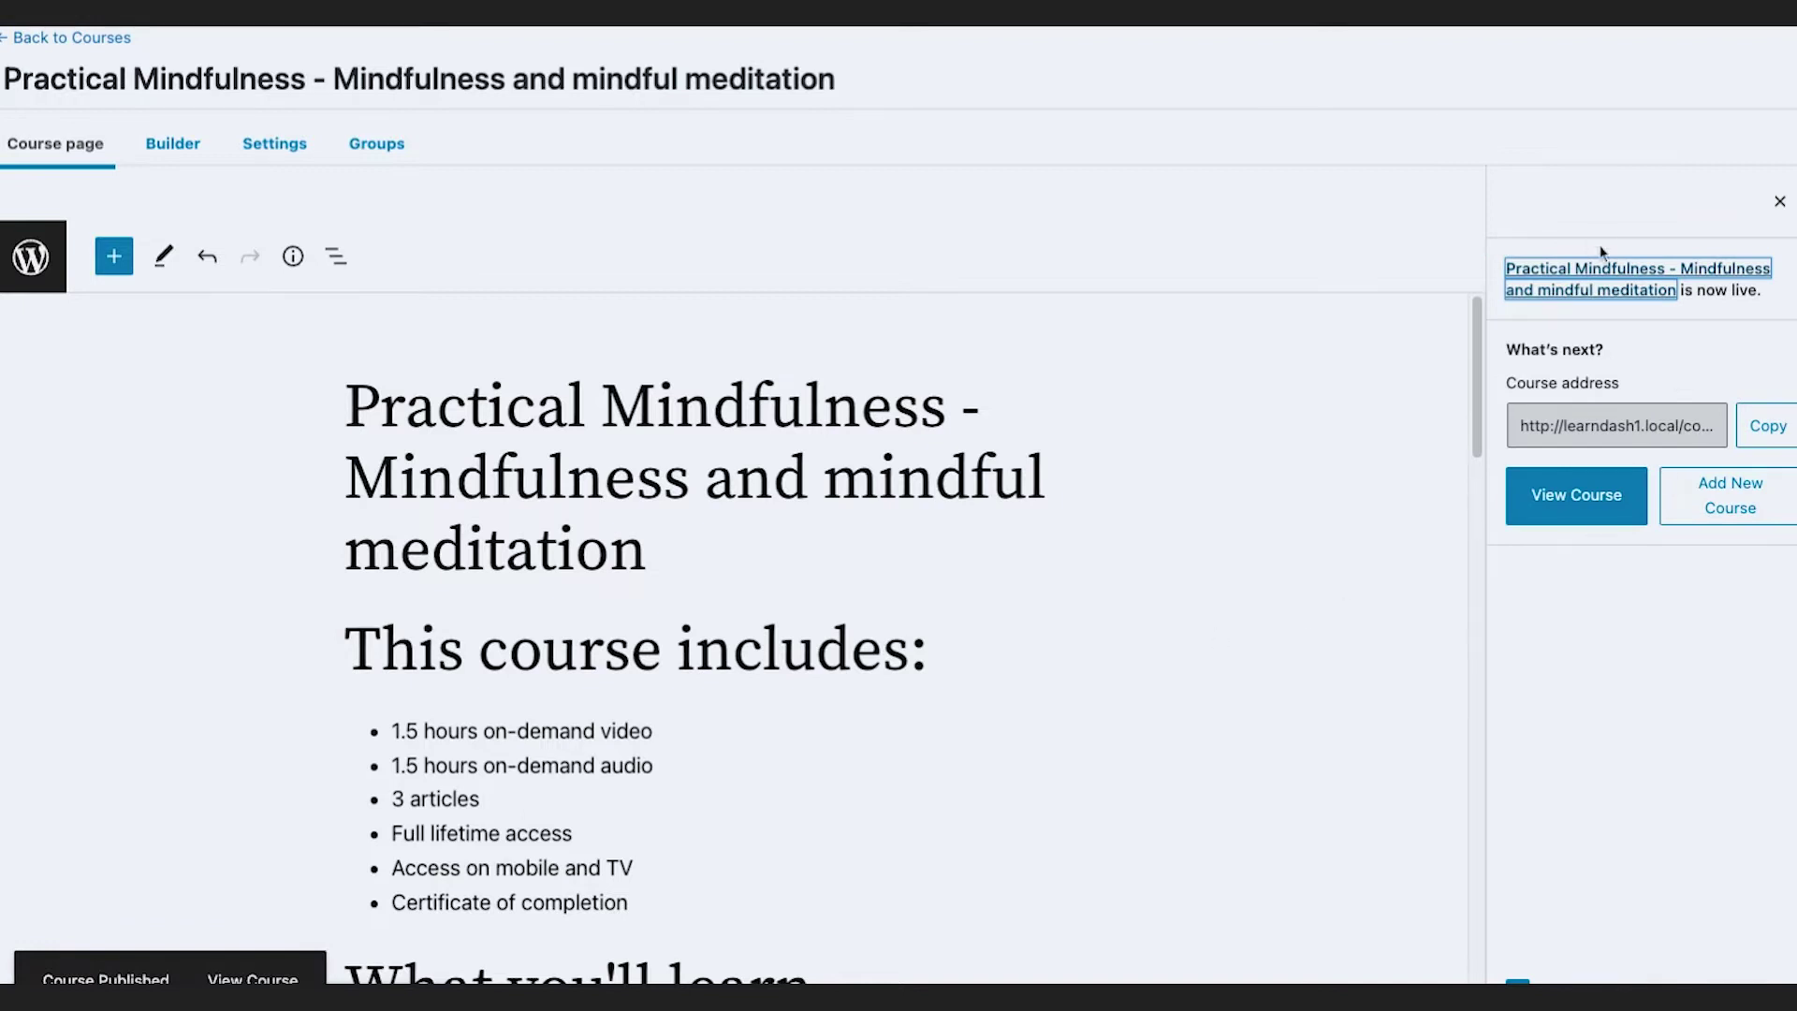
{"action": "left_click", "coordinate": [1597, 502]}
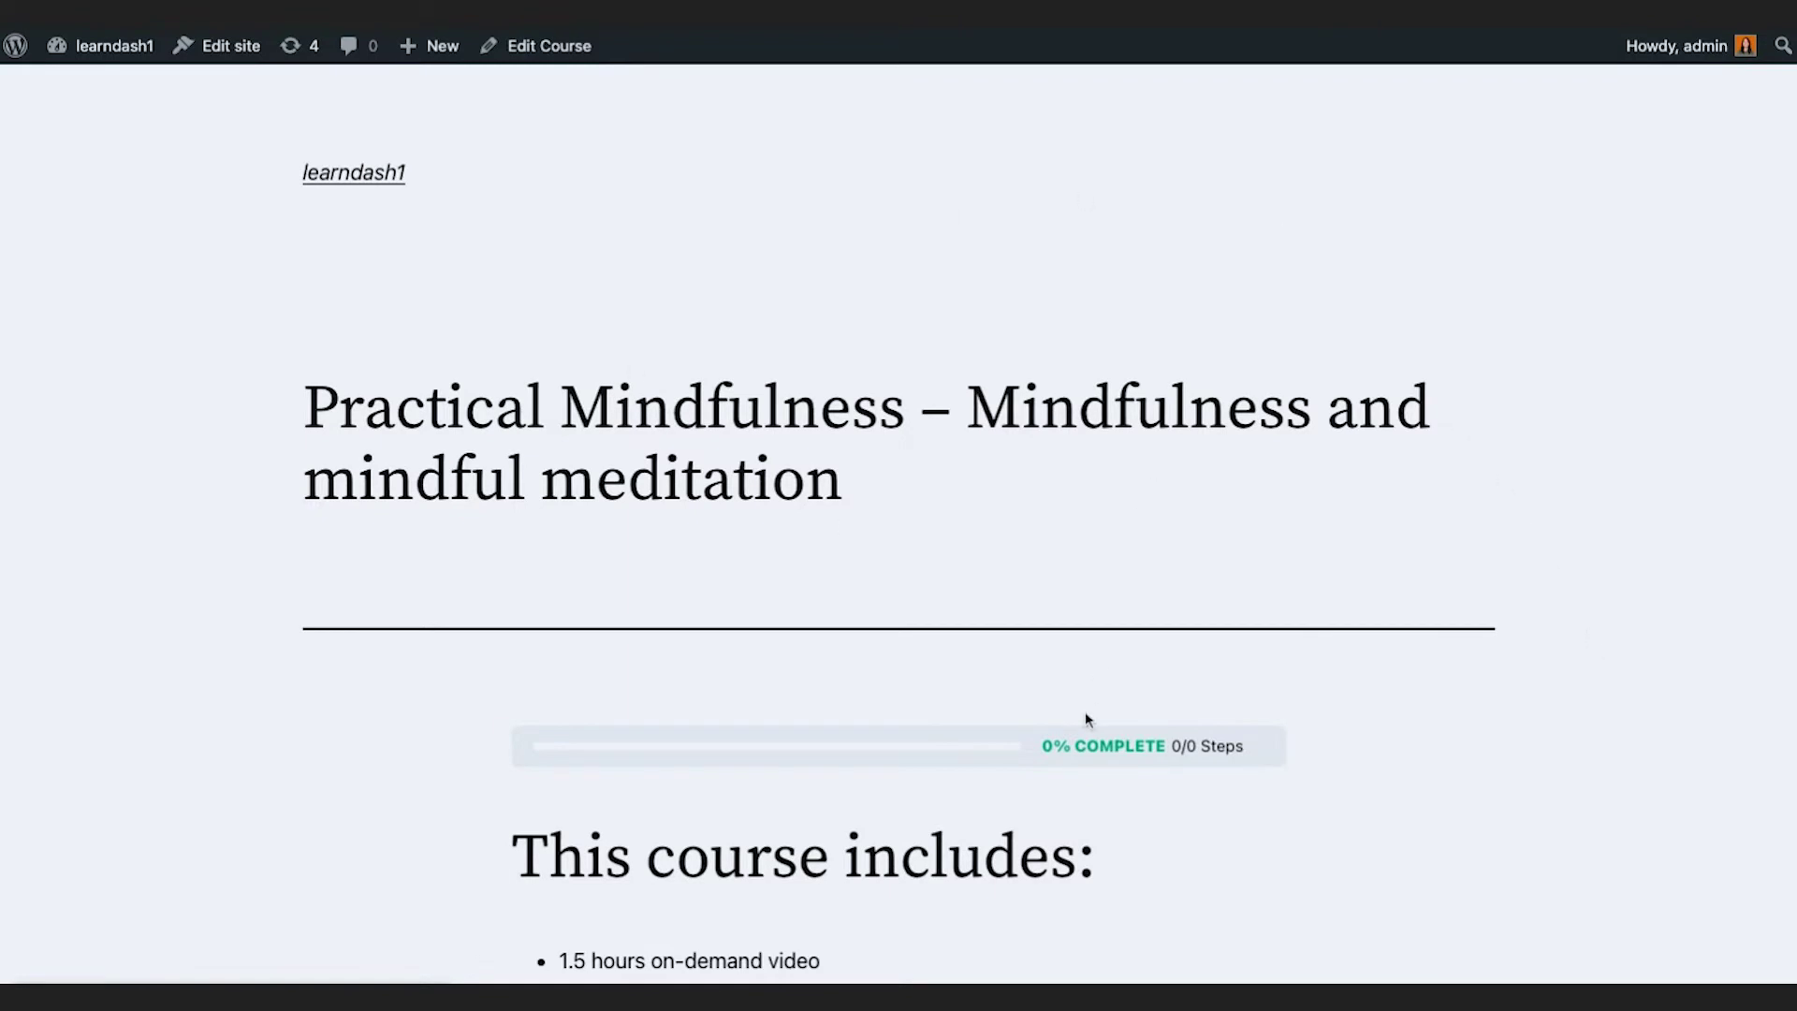
Step: Review the published course page, from the progress bar and "This course includes" list through the full description
{"action": "scroll", "coordinate": [1516, 469], "scroll_direction": "down", "scroll_amount": 3}
{"action": "scroll", "coordinate": [1495, 465], "scroll_direction": "up", "scroll_amount": 2}
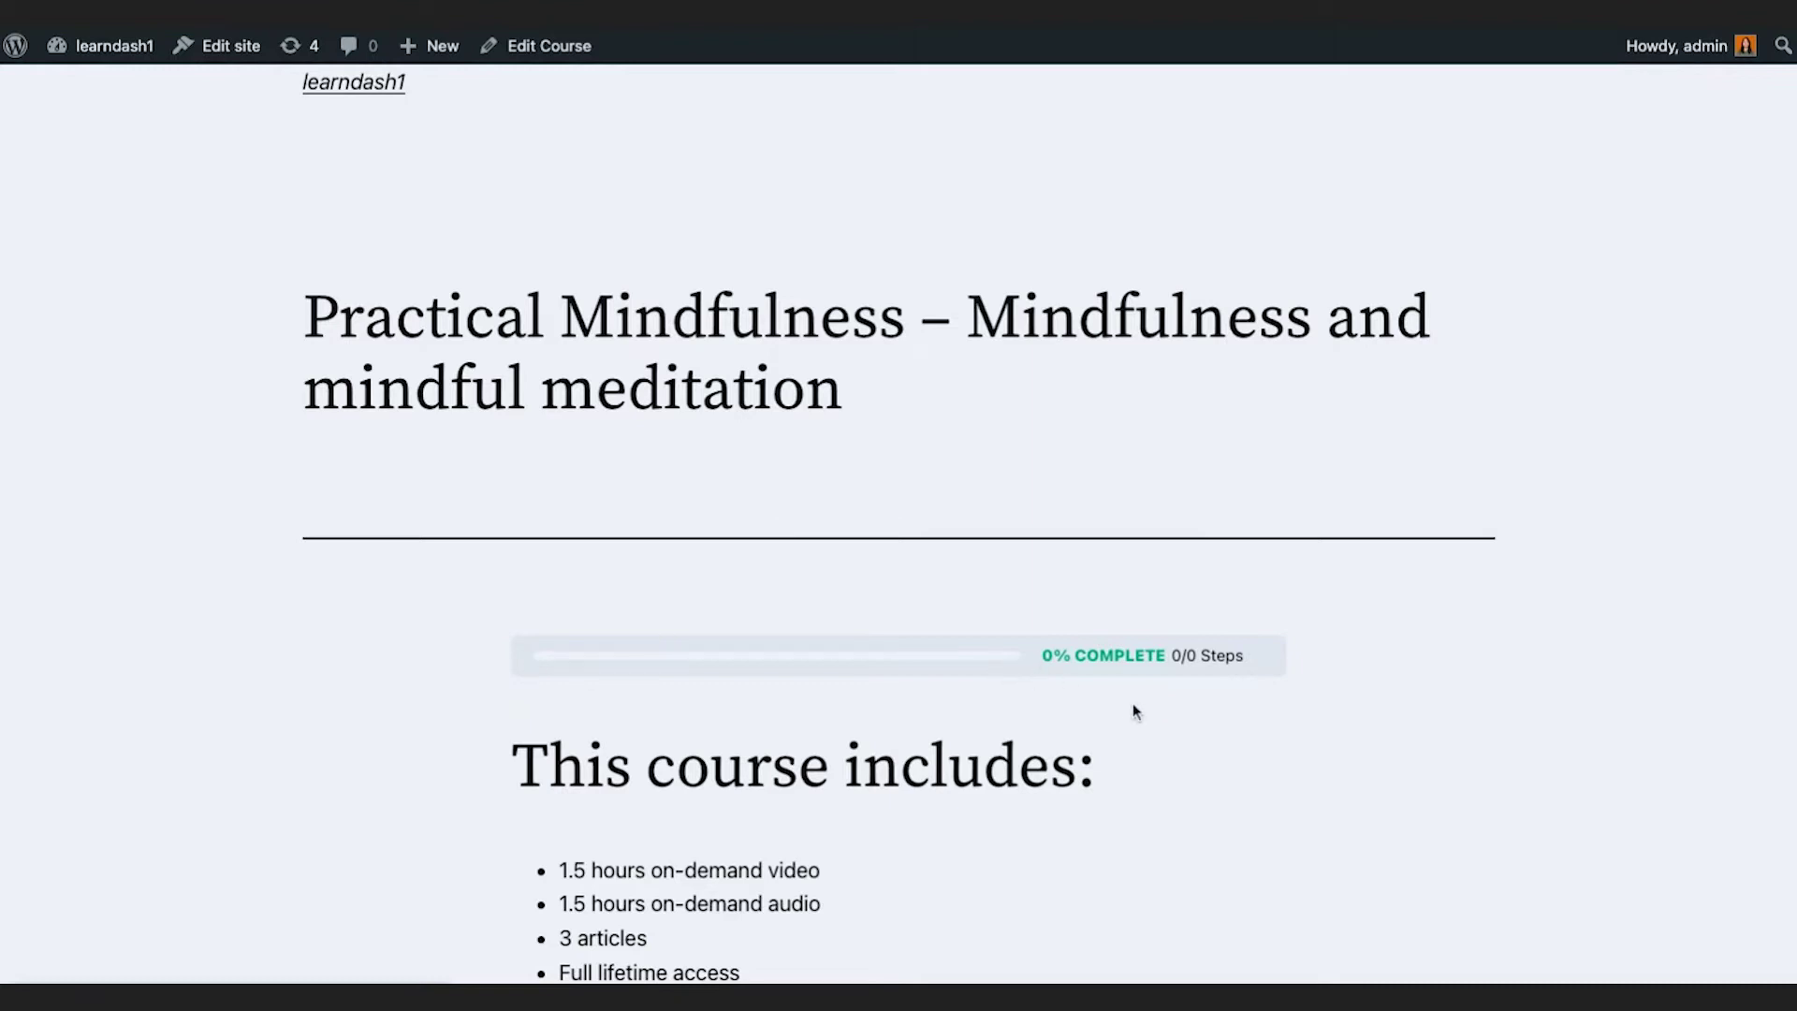
{"action": "scroll", "coordinate": [1211, 646], "scroll_direction": "down", "scroll_amount": 4}
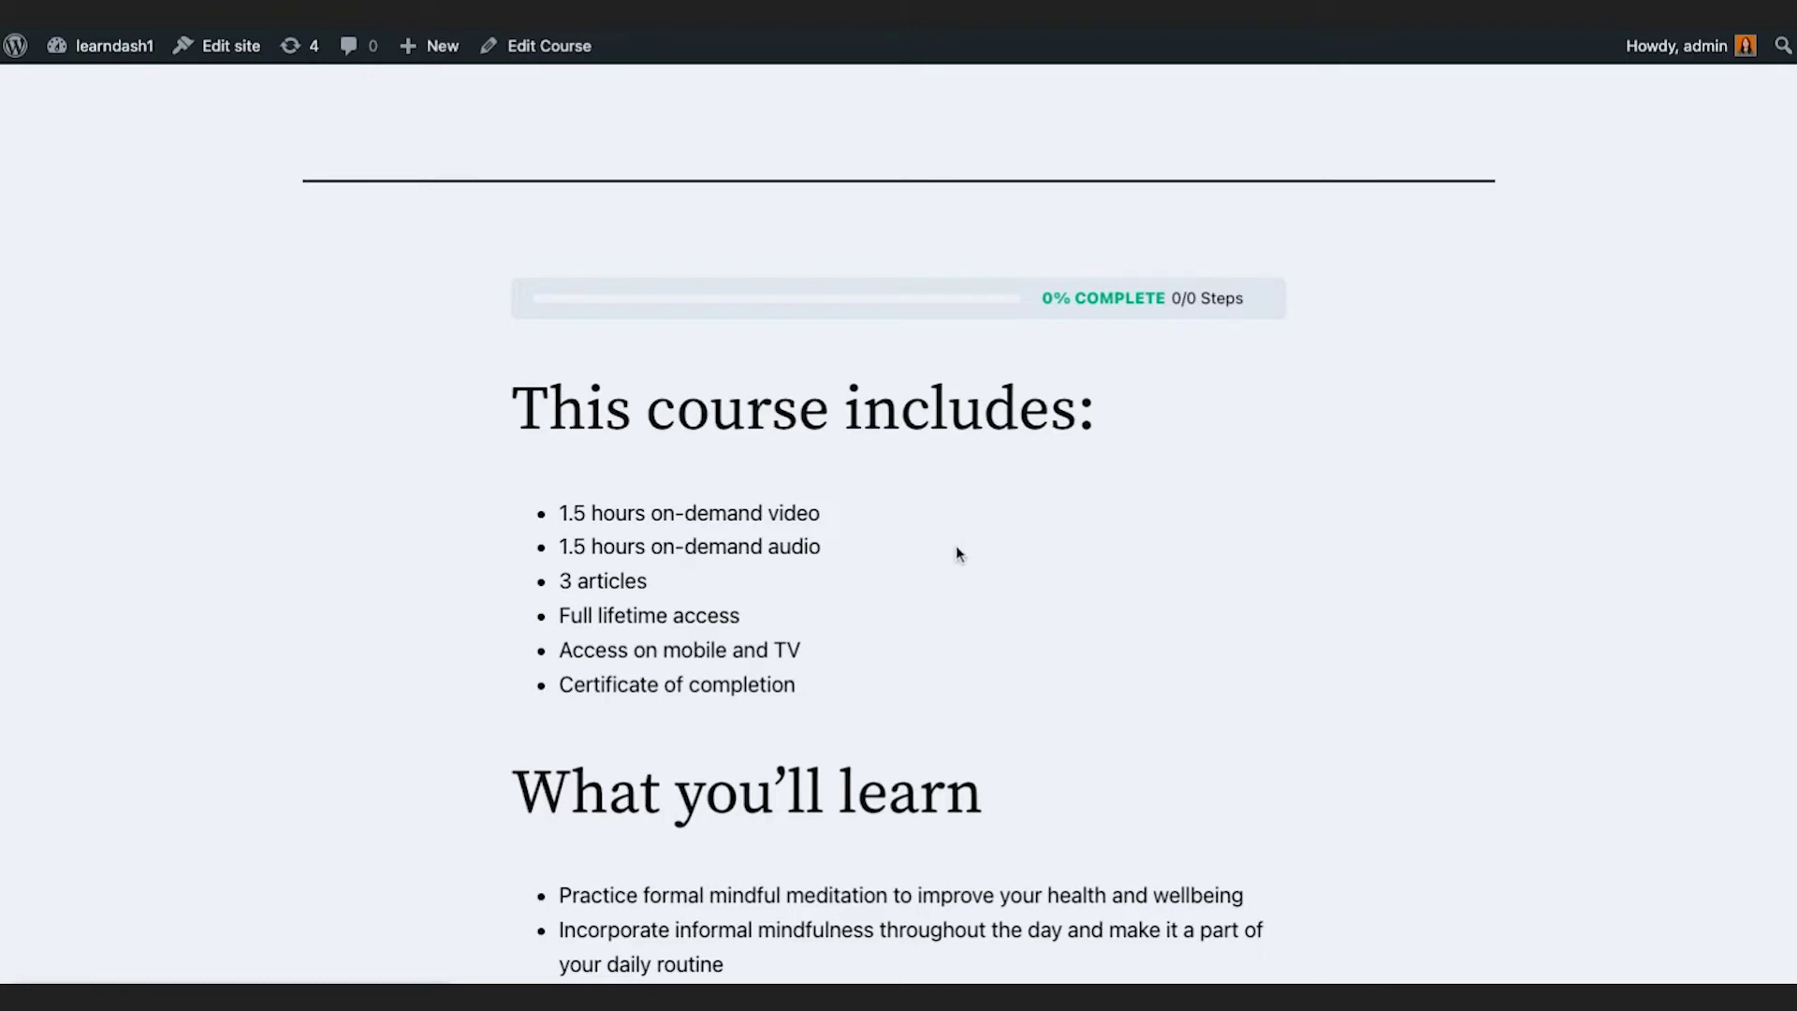
{"action": "scroll", "coordinate": [924, 516], "scroll_direction": "down", "scroll_amount": 5}
{"action": "scroll", "coordinate": [764, 700], "scroll_direction": "down", "scroll_amount": 5}
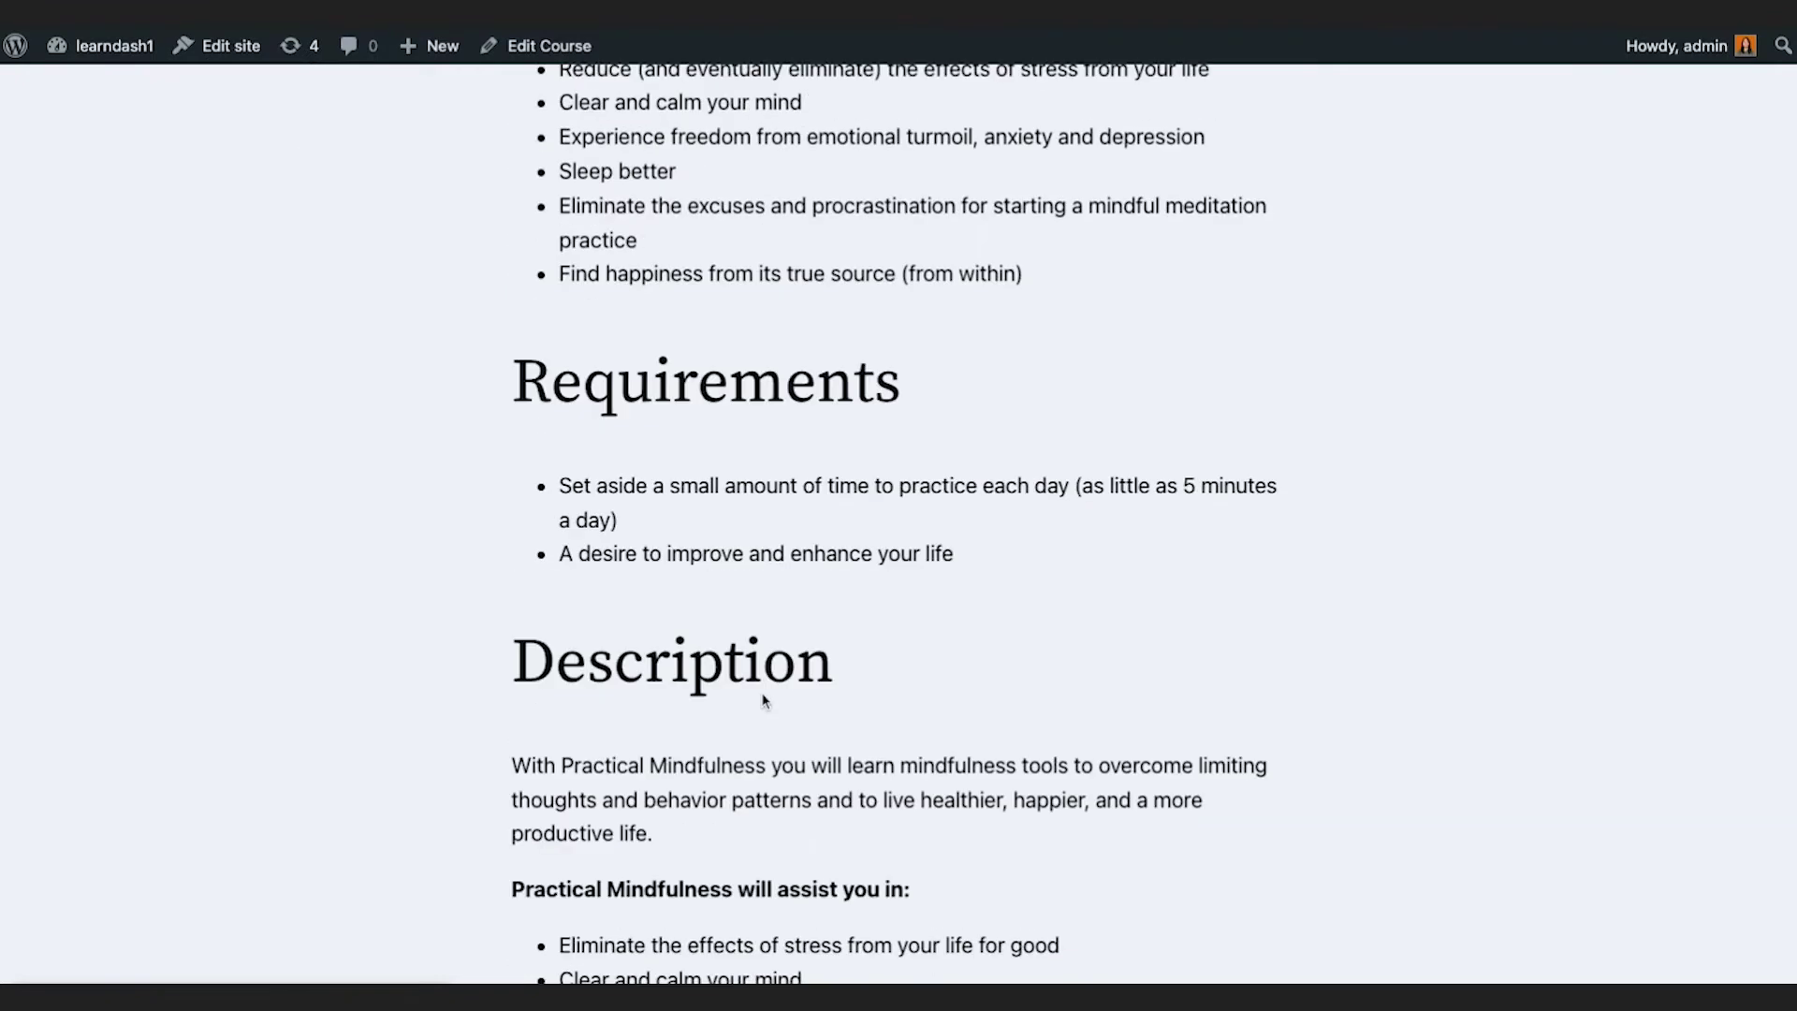
{"action": "scroll", "coordinate": [764, 700], "scroll_direction": "down", "scroll_amount": 17}
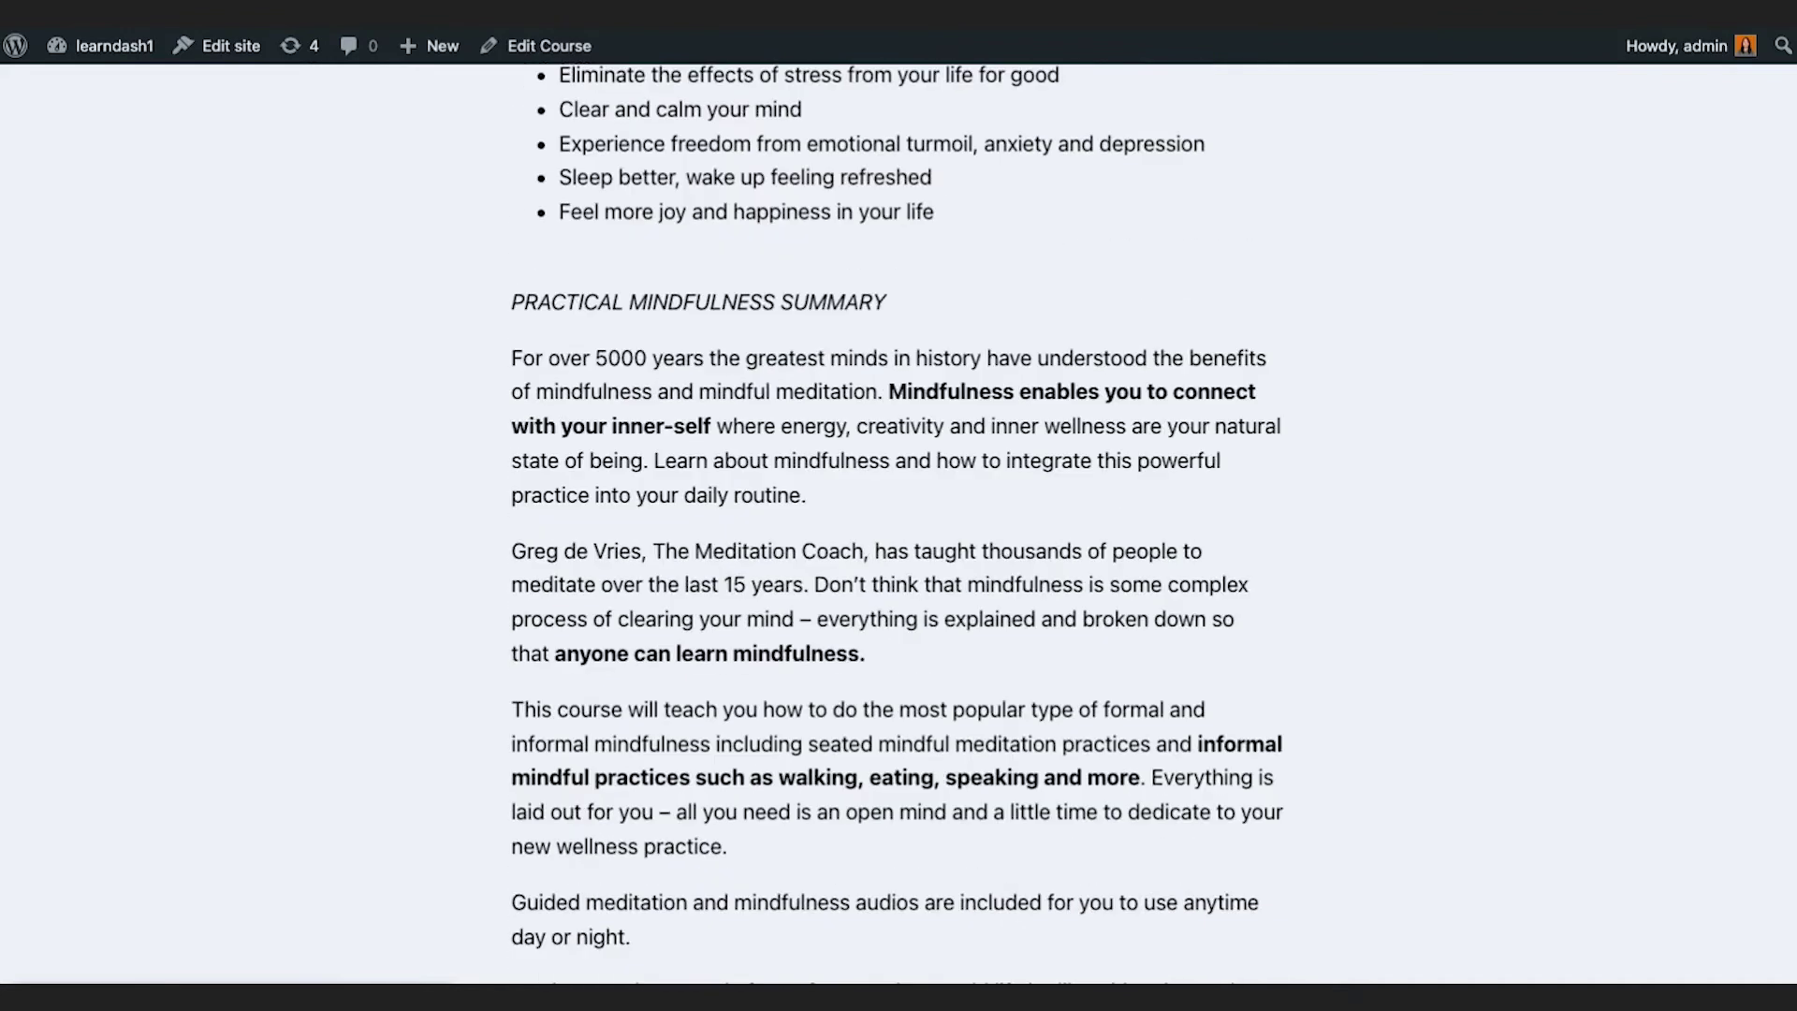
{"action": "scroll", "coordinate": [898, 524], "scroll_direction": "down", "scroll_amount": 4}
{"action": "scroll", "coordinate": [899, 524], "scroll_direction": "up", "scroll_amount": 20}
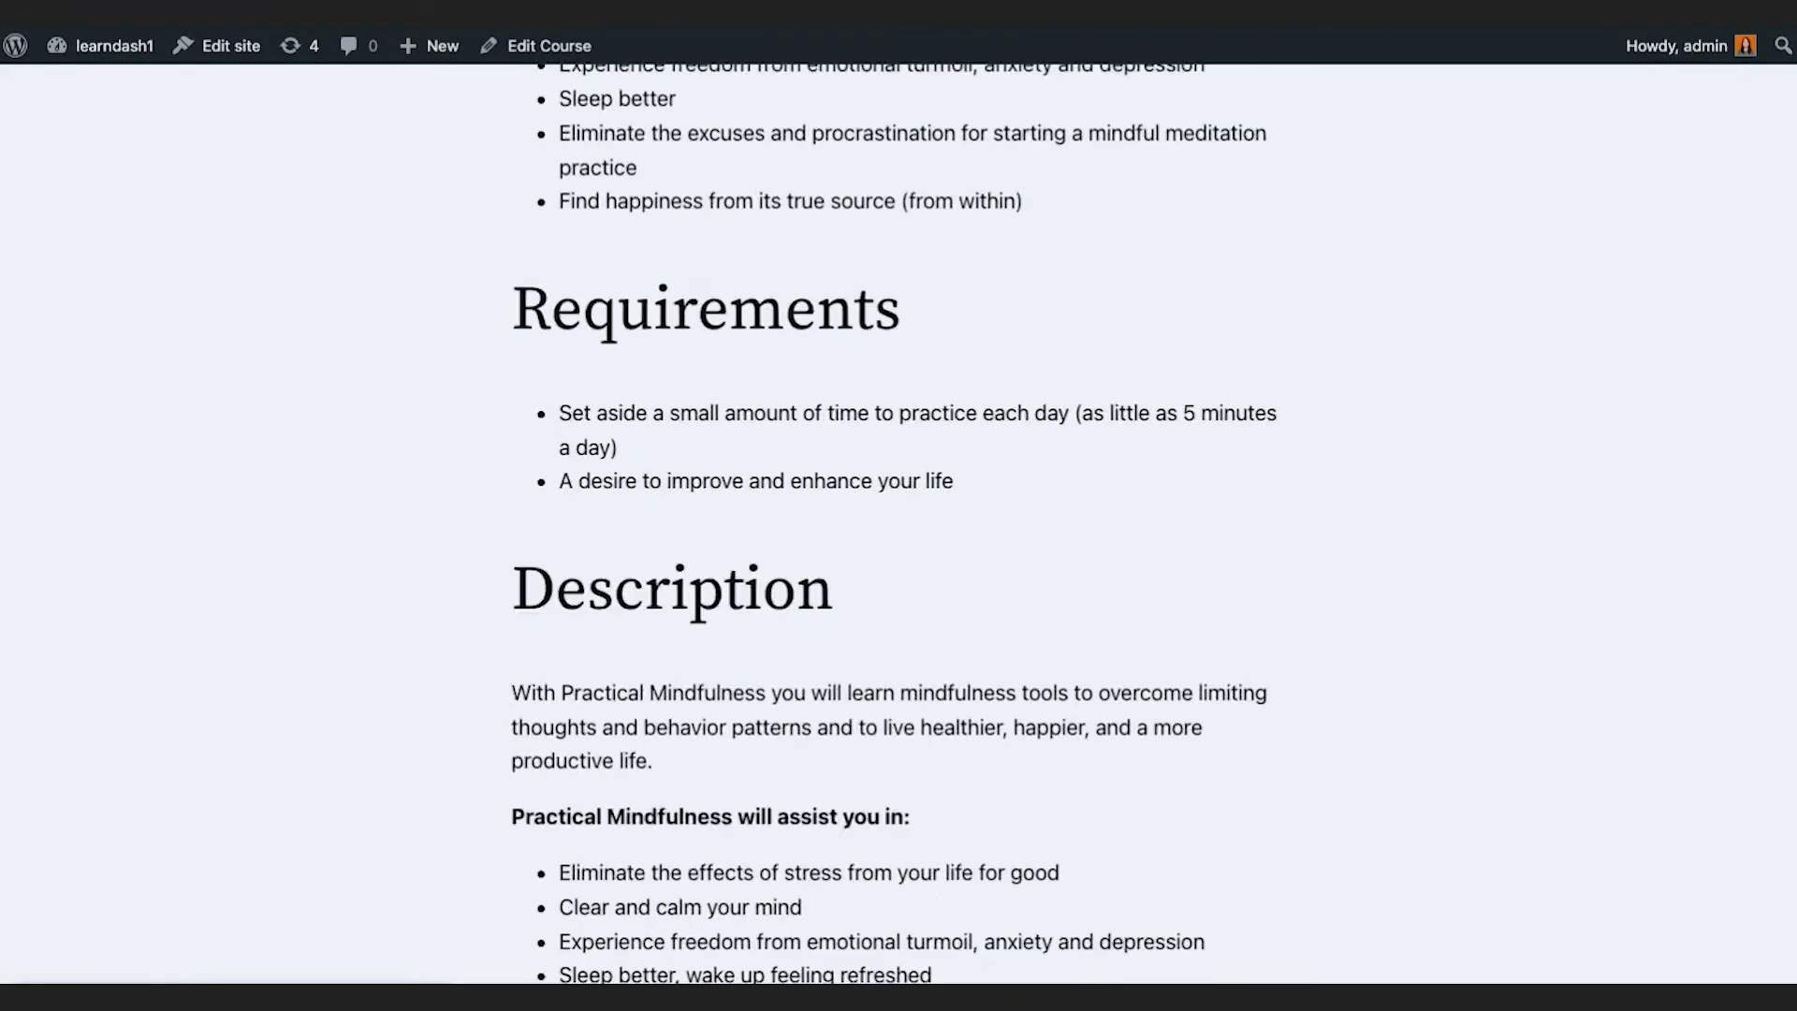
{"action": "scroll", "coordinate": [782, 670], "scroll_direction": "up", "scroll_amount": 5}
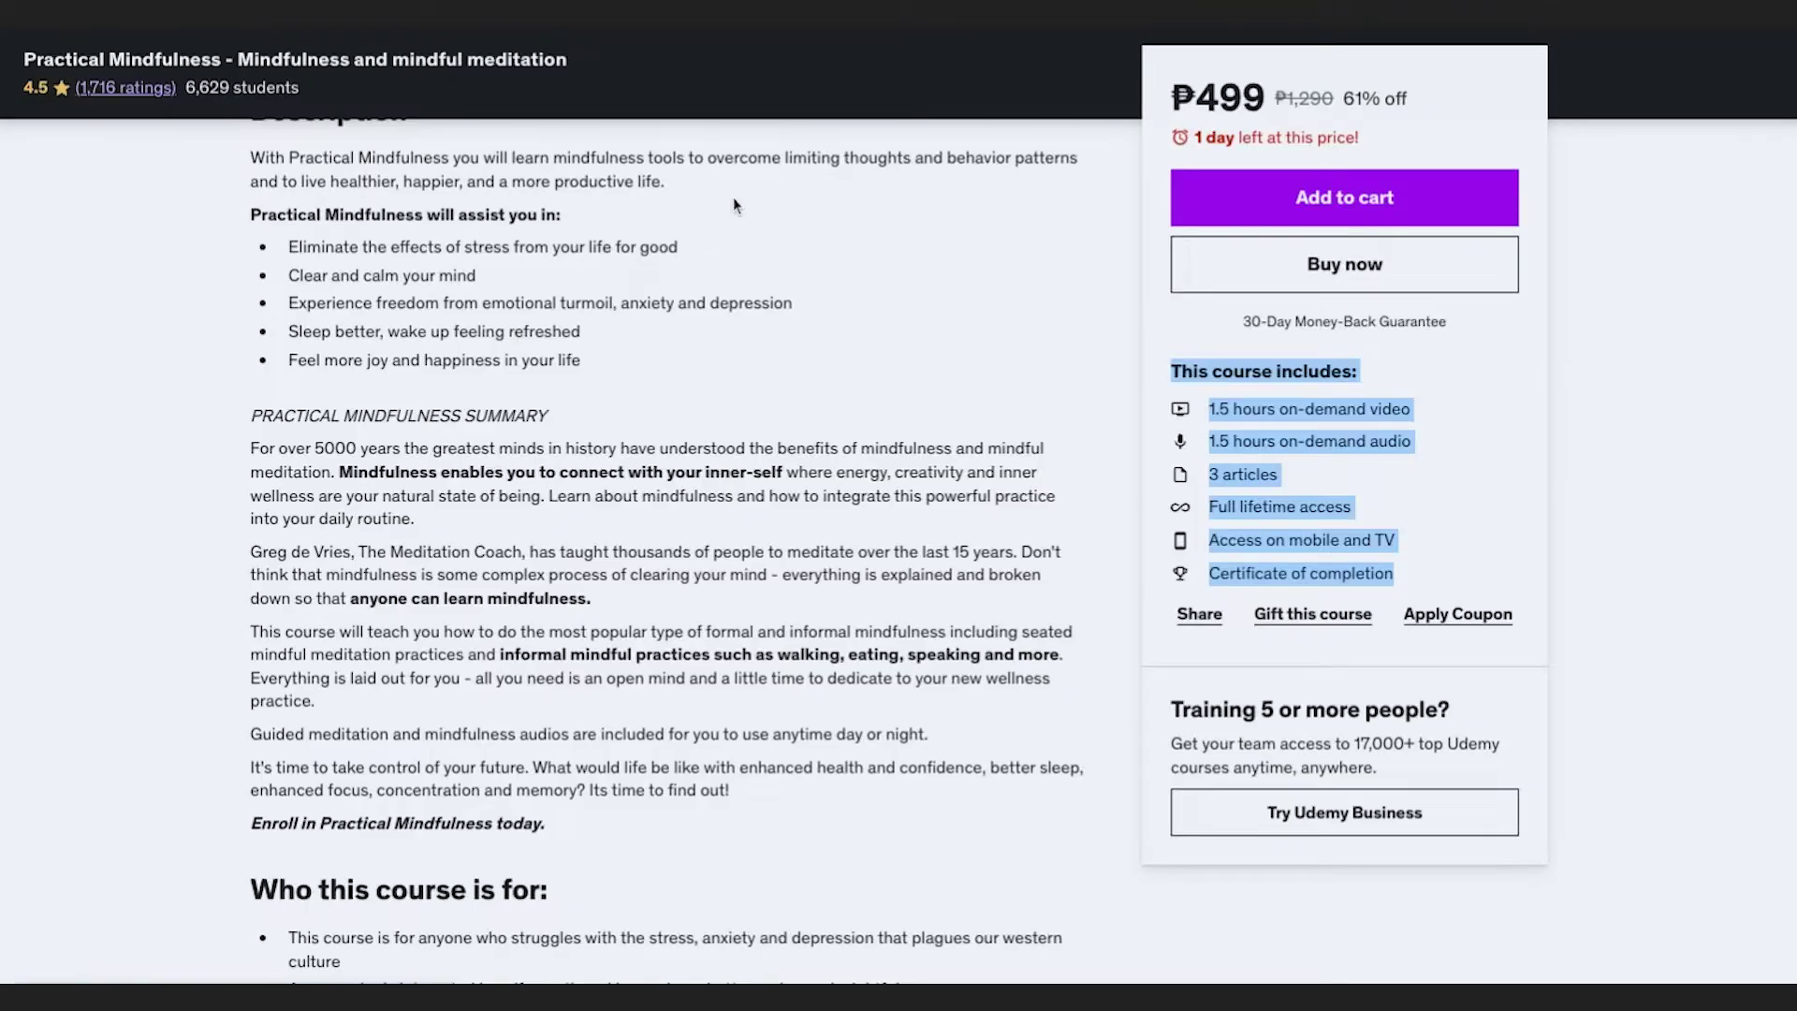
Step: Expand all sections of the Udemy page's course content and examine the listed lectures
{"action": "scroll", "coordinate": [851, 666], "scroll_direction": "down", "scroll_amount": 20}
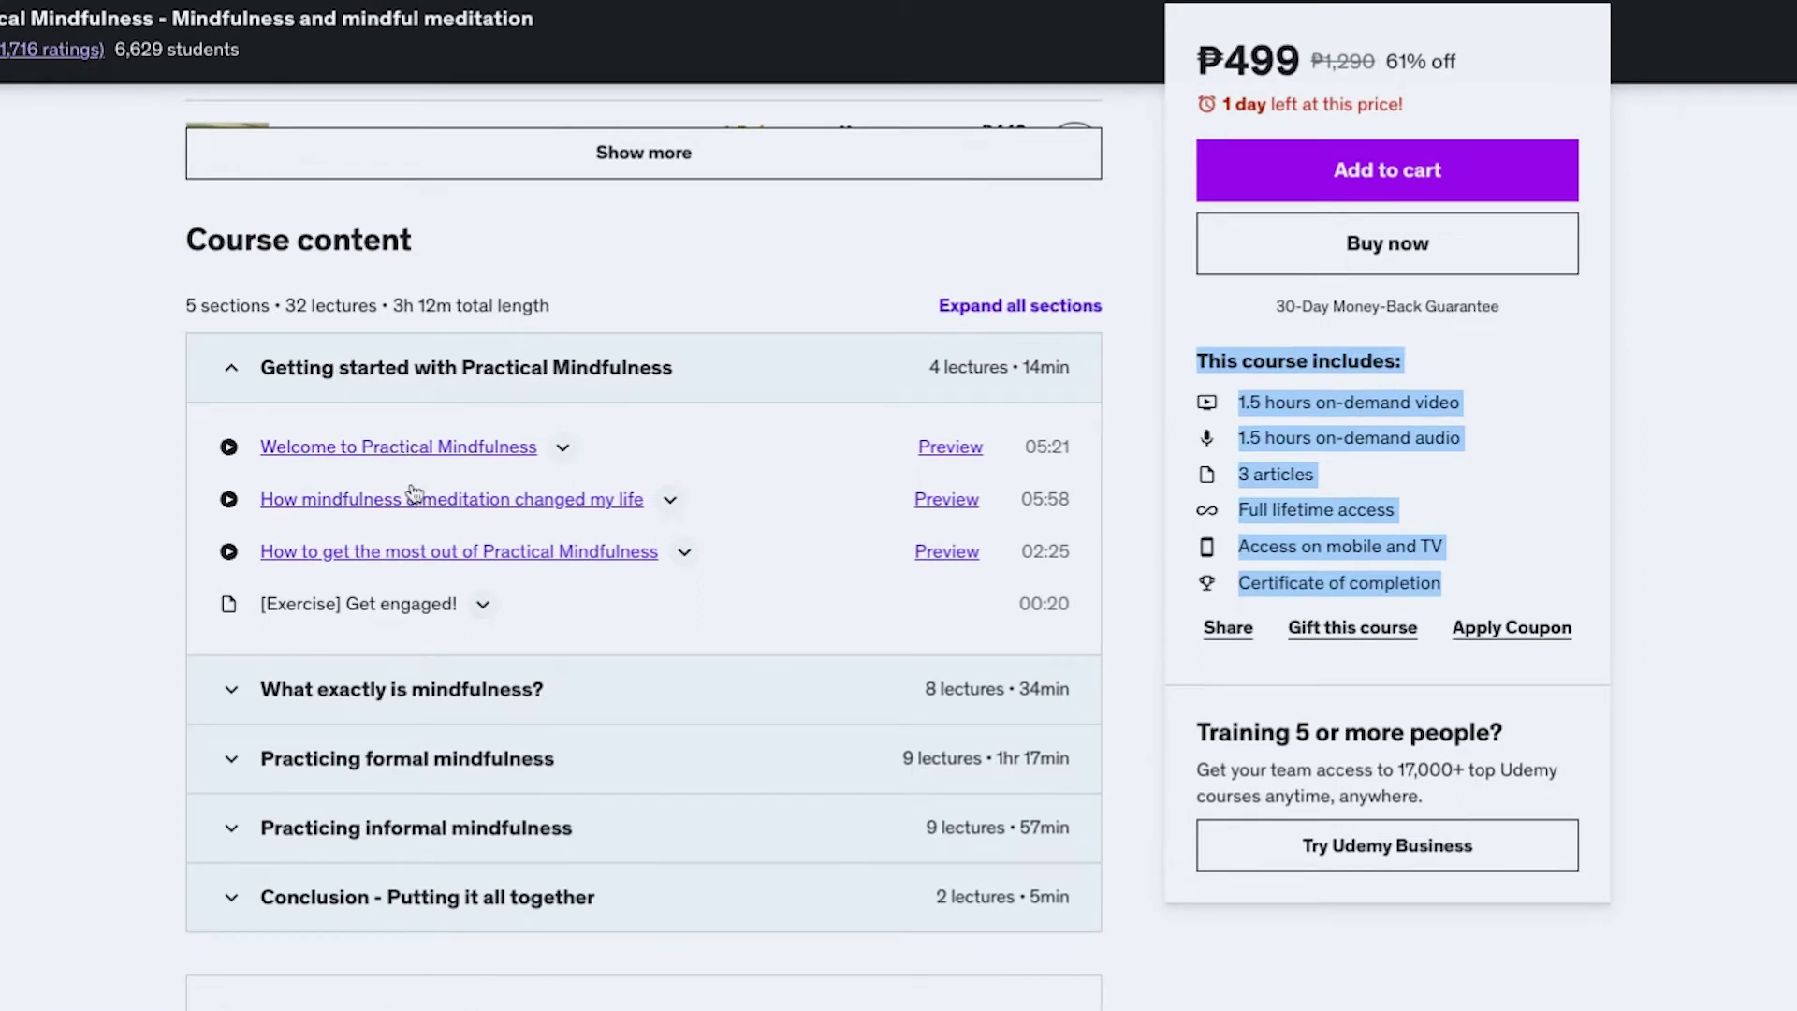
{"action": "left_click", "coordinate": [1022, 305]}
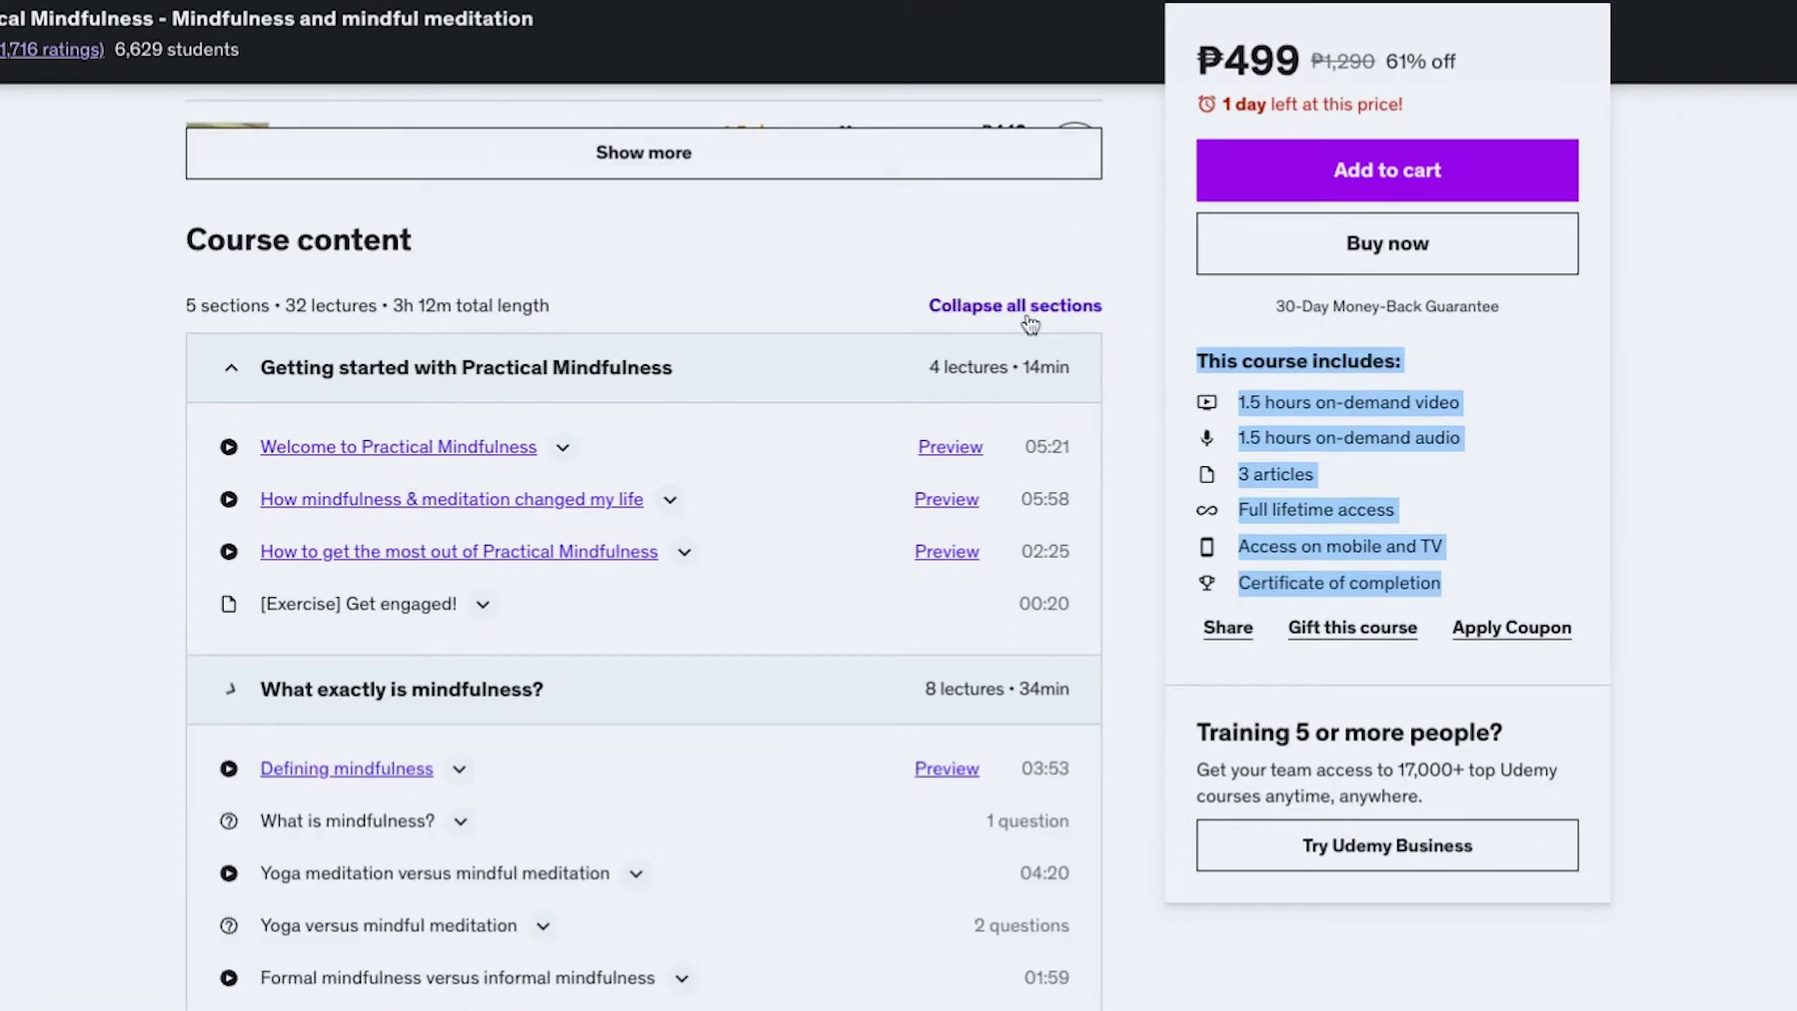
{"action": "scroll", "coordinate": [1103, 662], "scroll_direction": "down", "scroll_amount": 15}
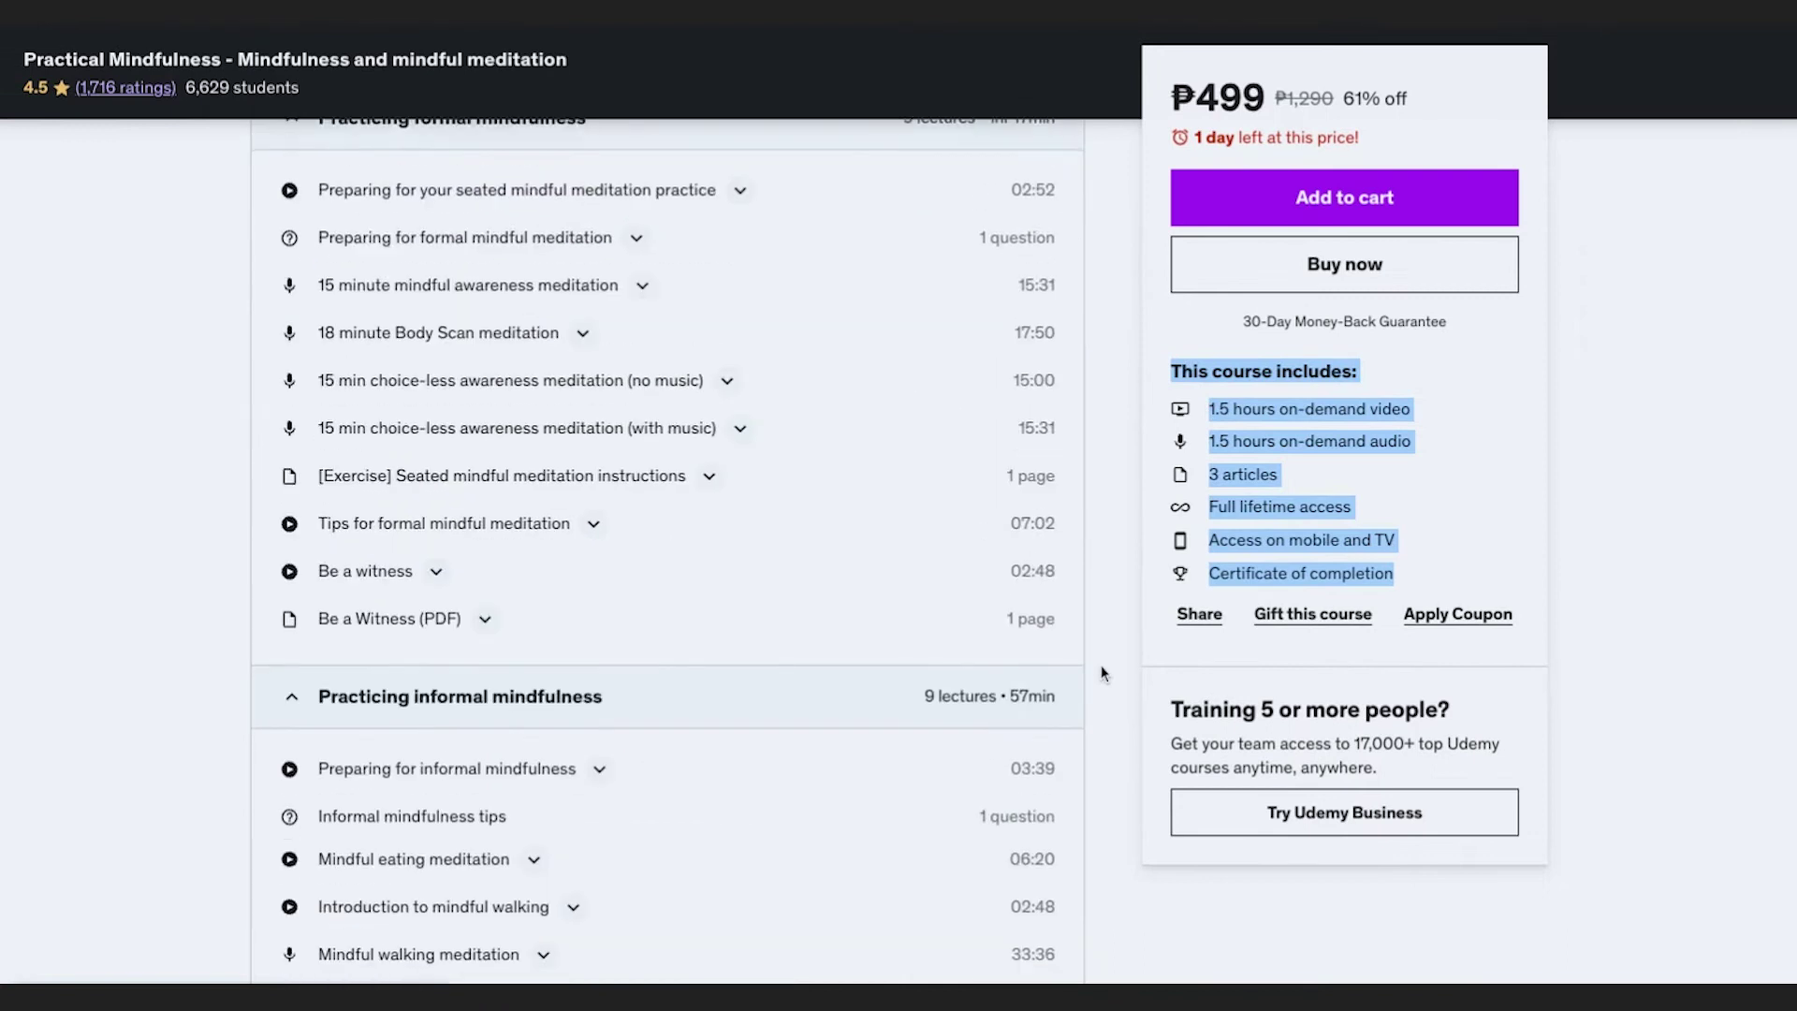
{"action": "scroll", "coordinate": [1101, 702], "scroll_direction": "up", "scroll_amount": 7}
{"action": "scroll", "coordinate": [1095, 722], "scroll_direction": "up", "scroll_amount": 17}
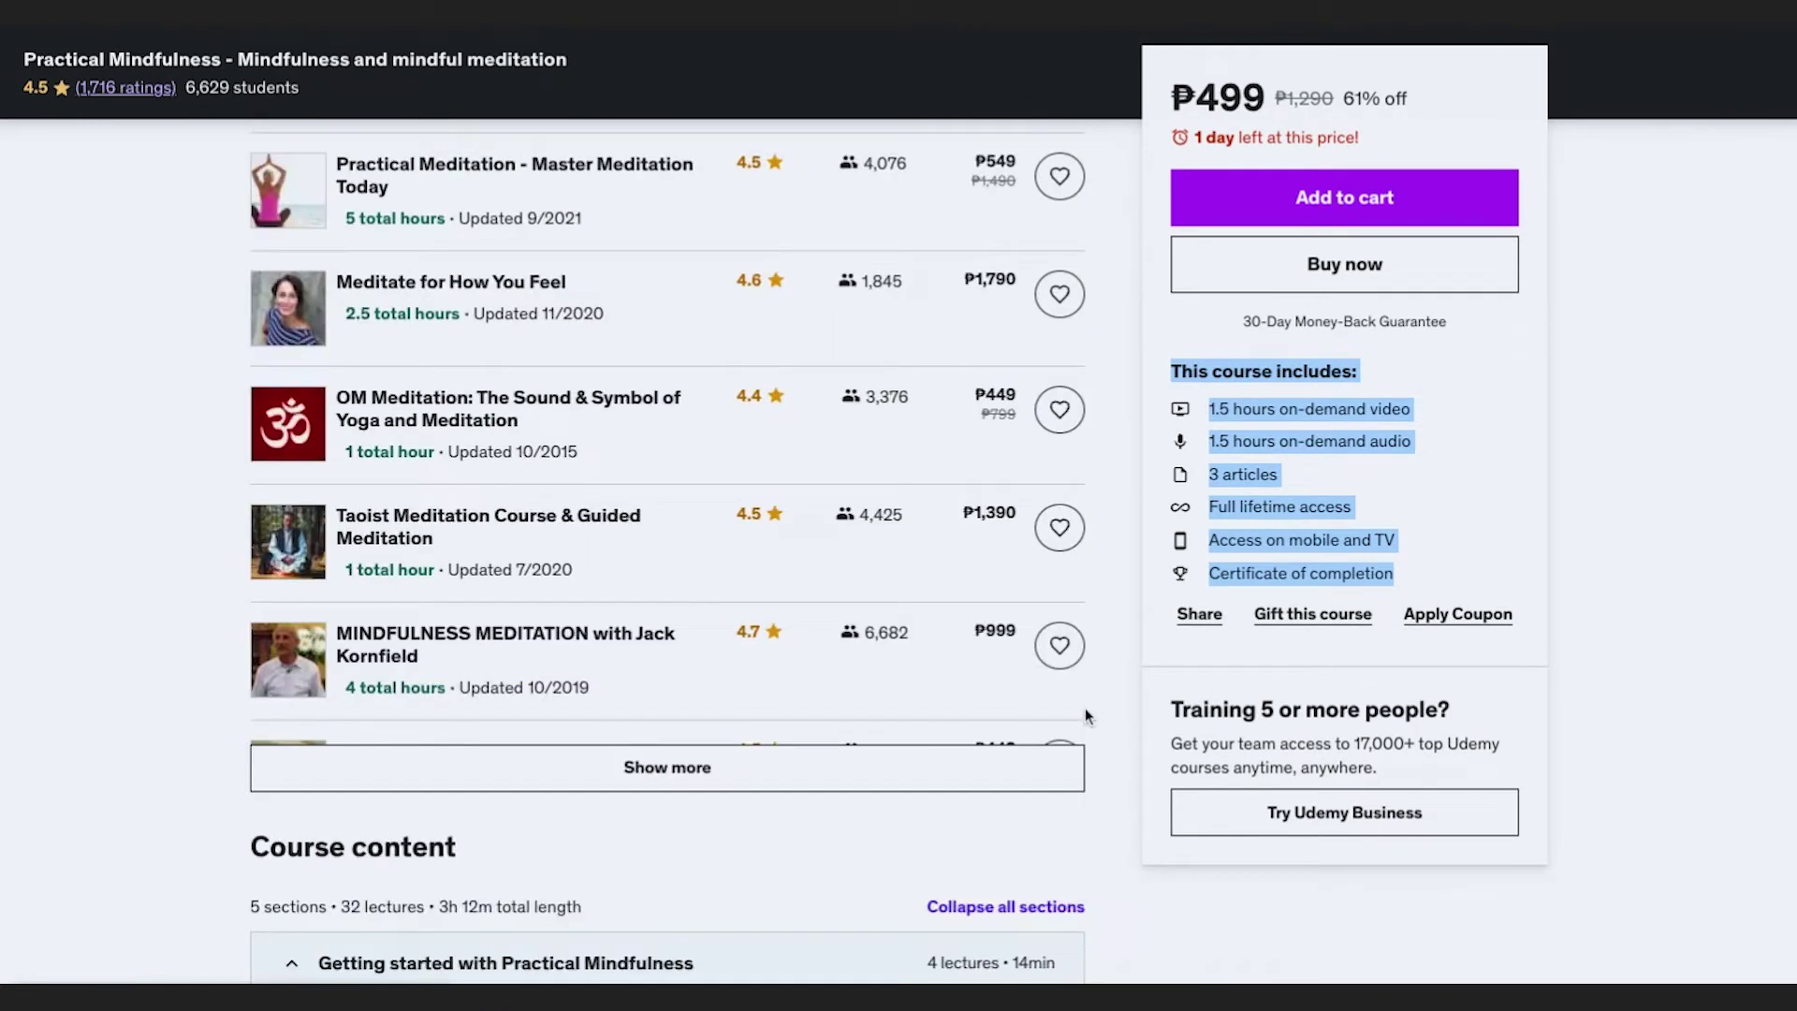
{"action": "scroll", "coordinate": [1085, 708], "scroll_direction": "down", "scroll_amount": 6}
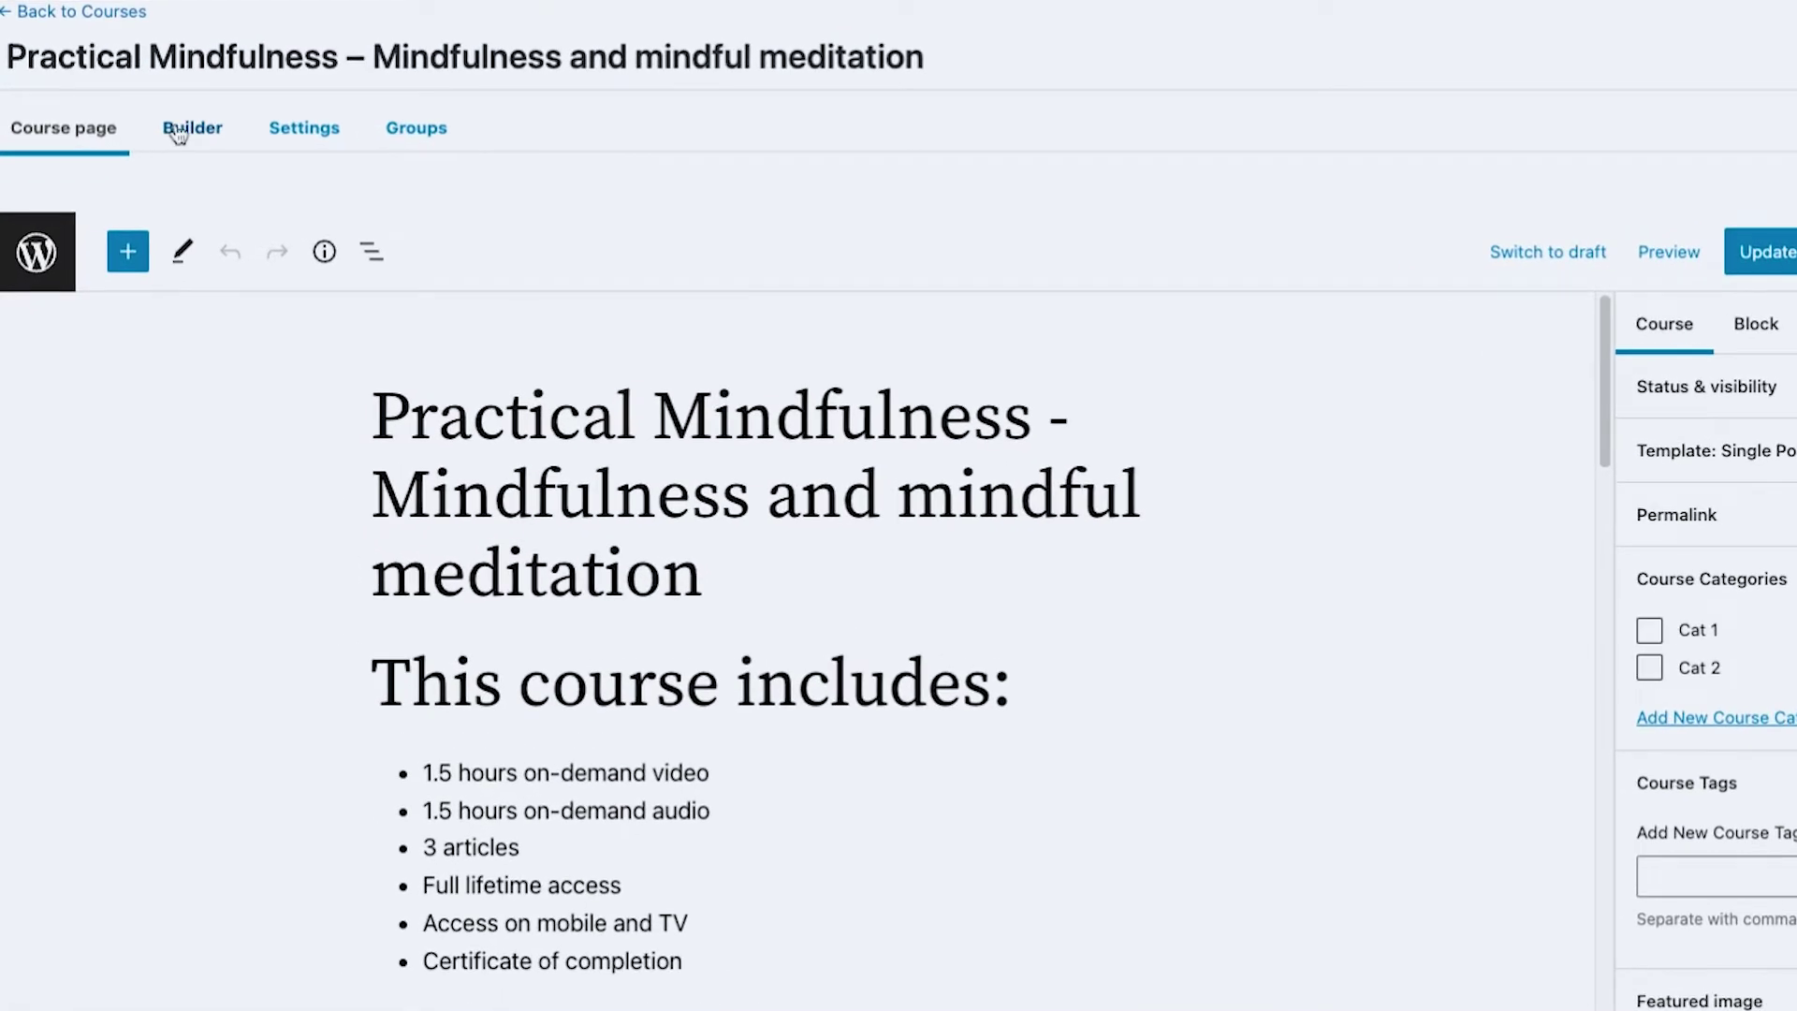
Step: Open the LearnDash course builder, and examine the Udemy course's section structure with the "Welcome to Practical Mindfulness" lecture description expanded
{"action": "left_click", "coordinate": [178, 133]}
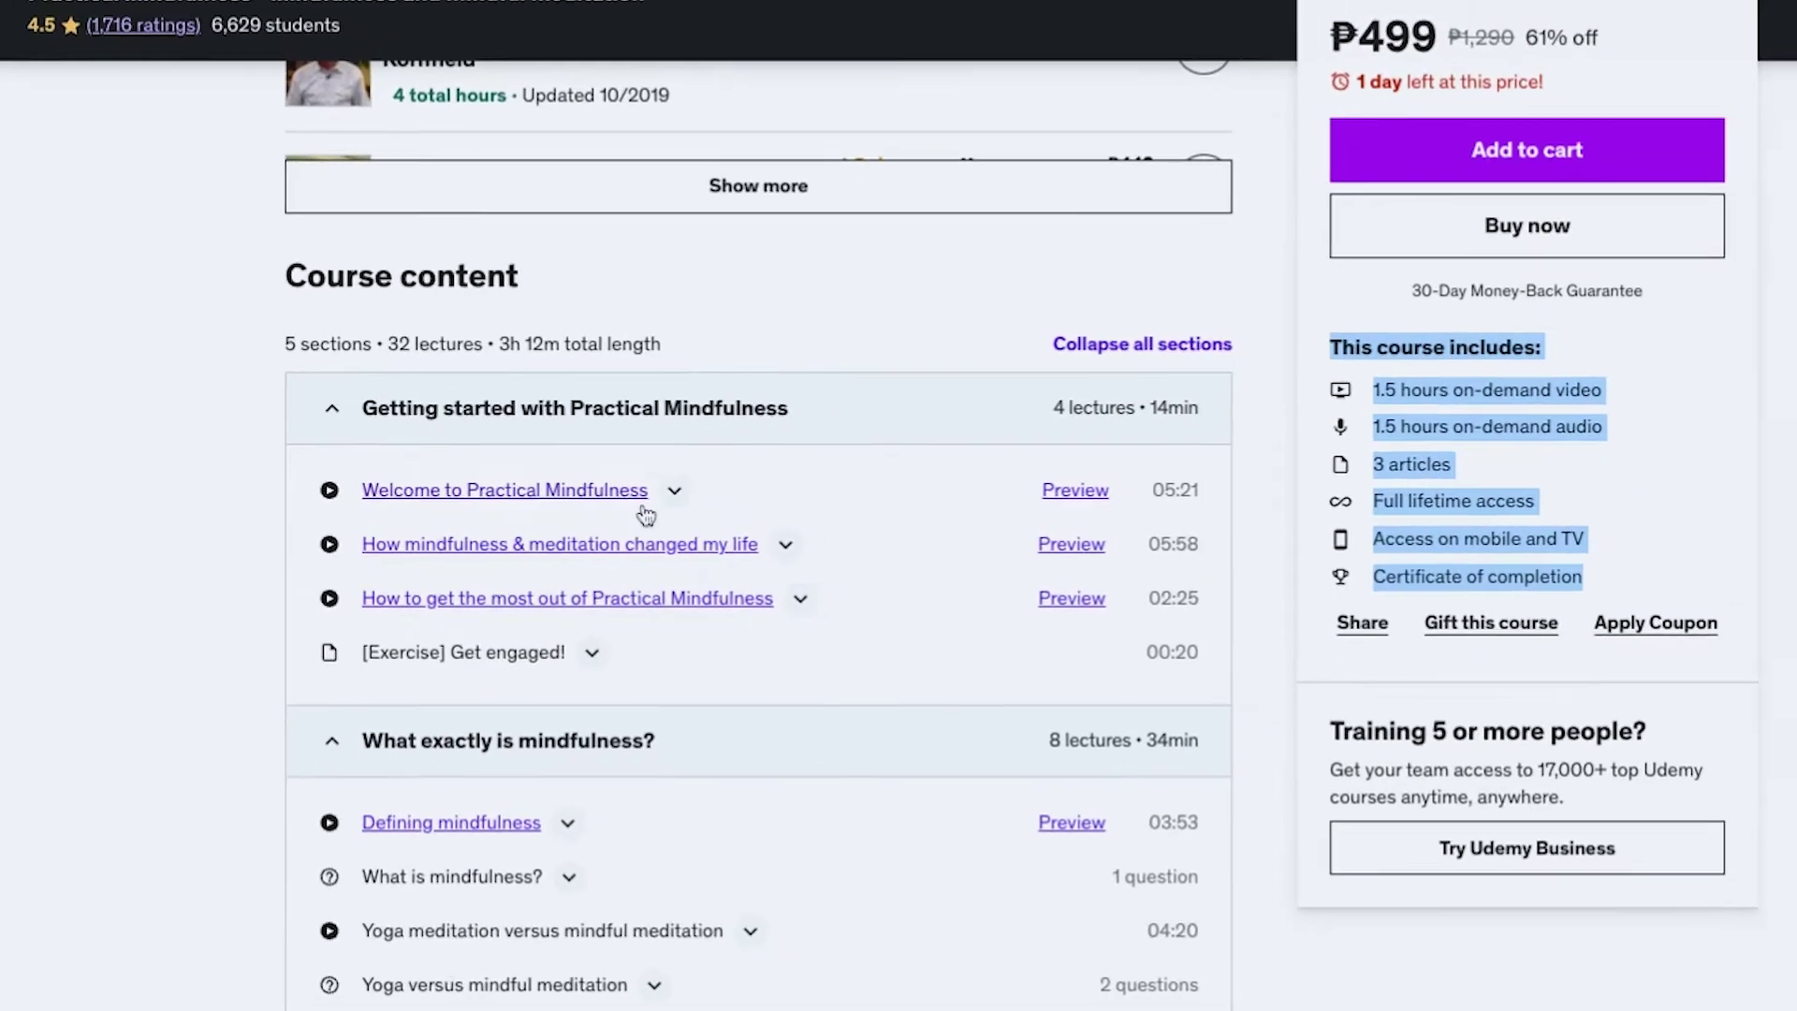
{"action": "left_click", "coordinate": [594, 505]}
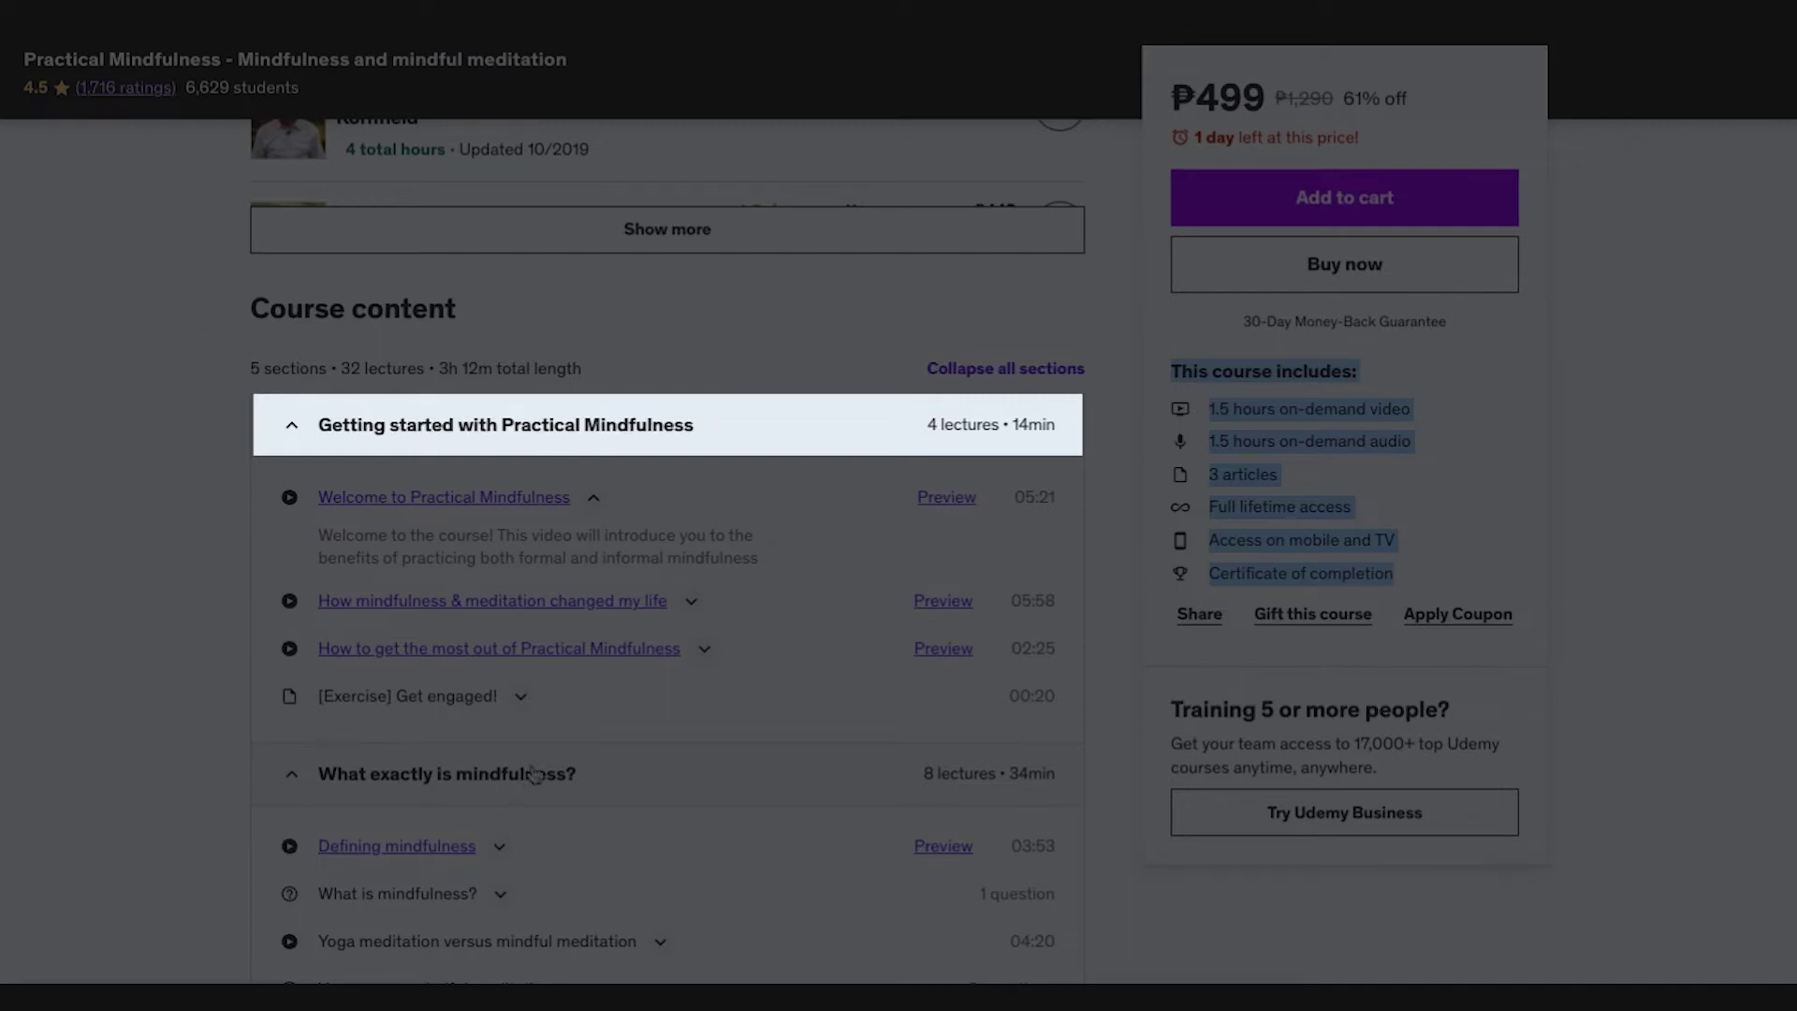
{"action": "scroll", "coordinate": [846, 683], "scroll_direction": "down", "scroll_amount": 1}
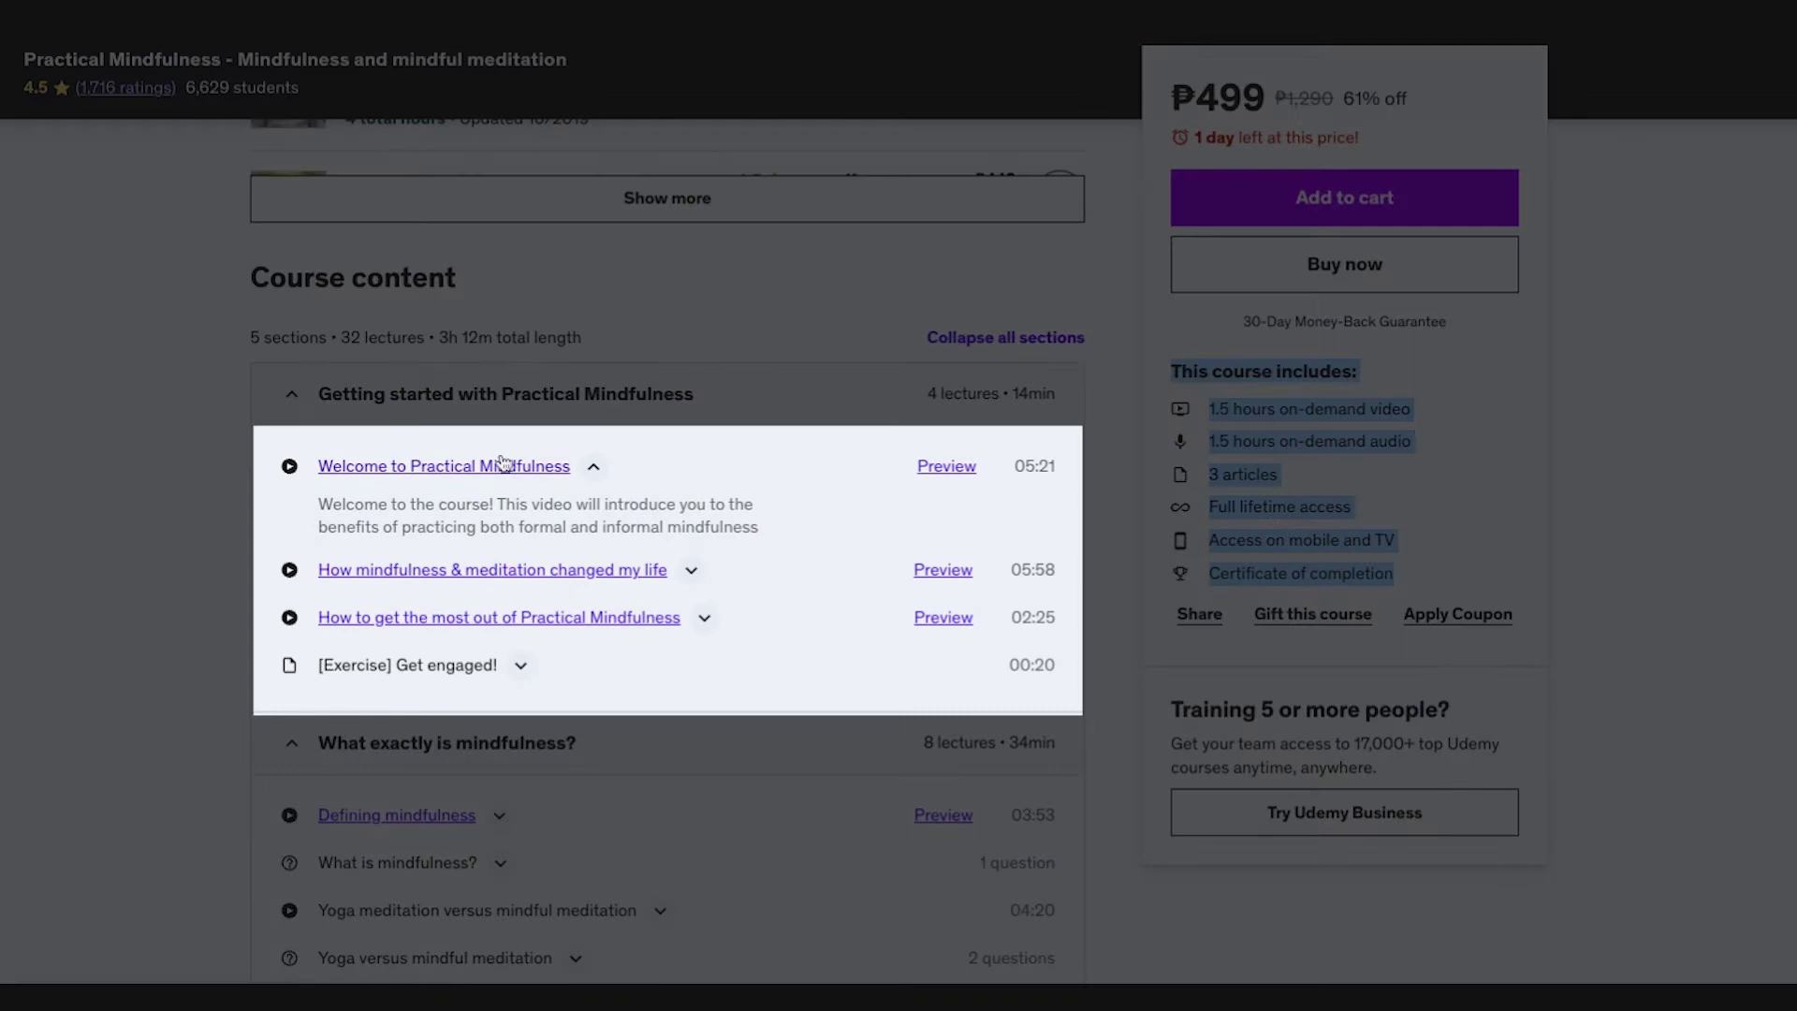
{"action": "scroll", "coordinate": [726, 688], "scroll_direction": "down", "scroll_amount": 1}
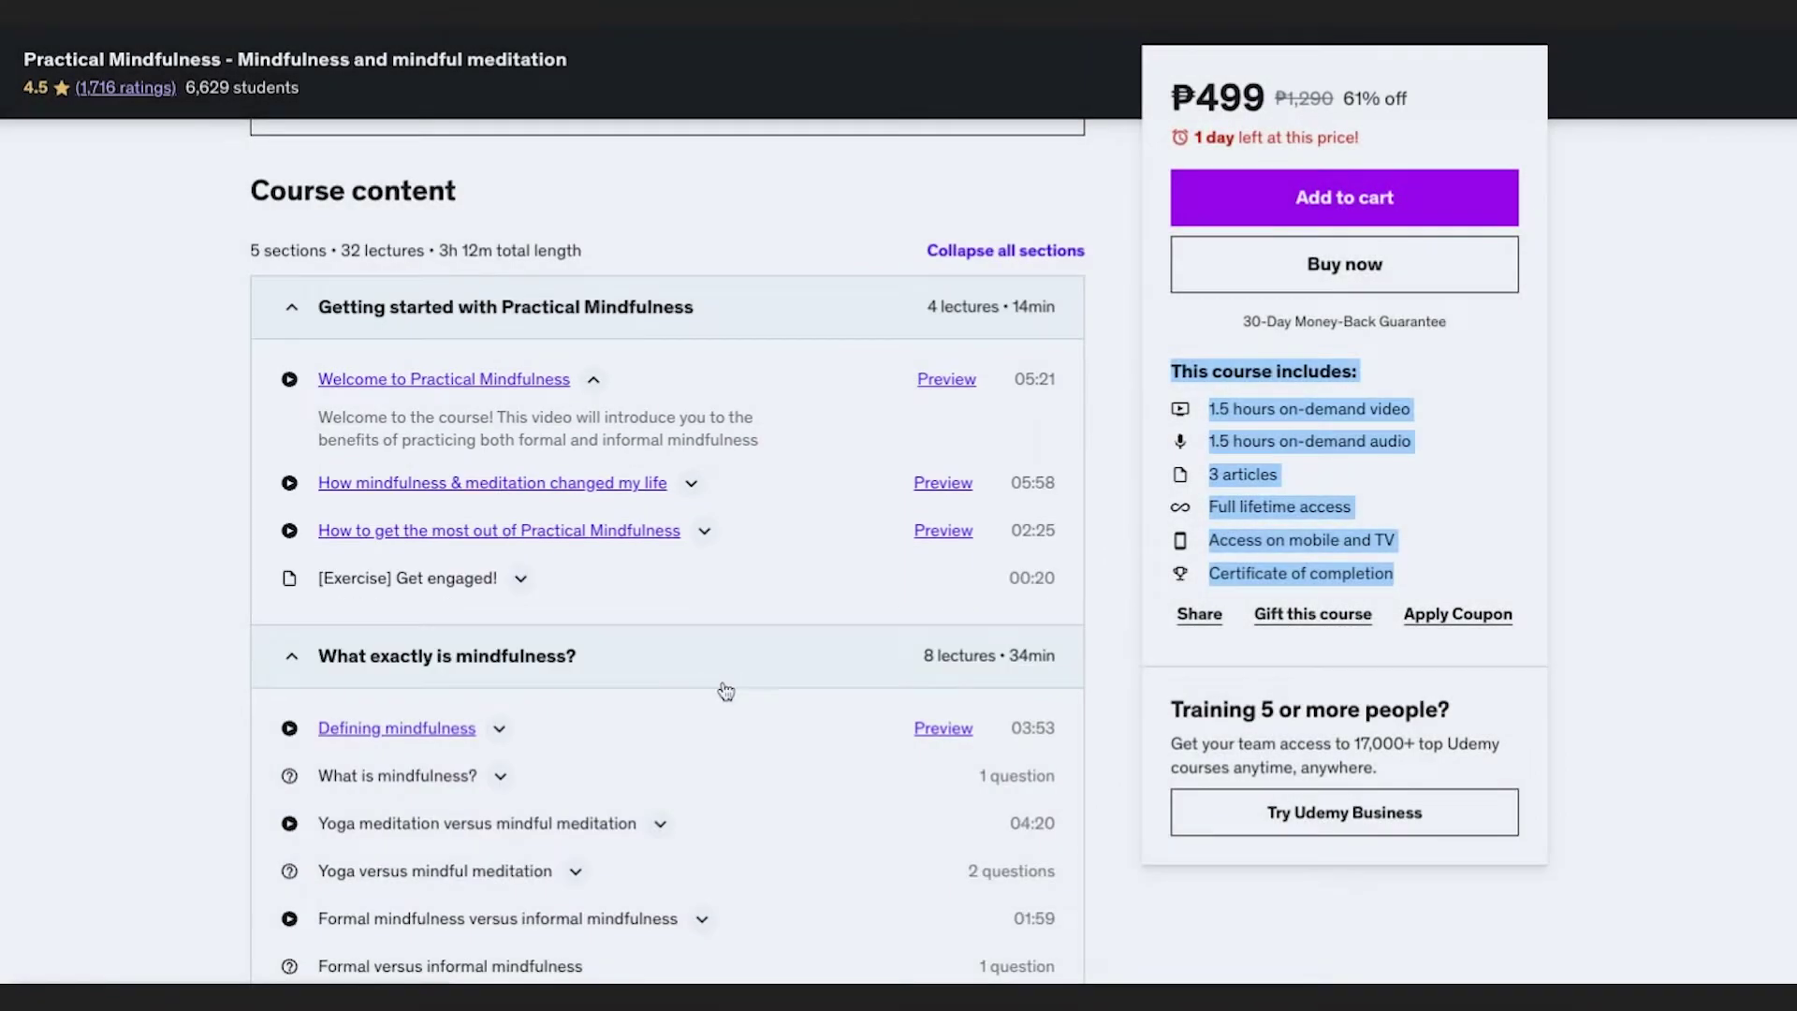
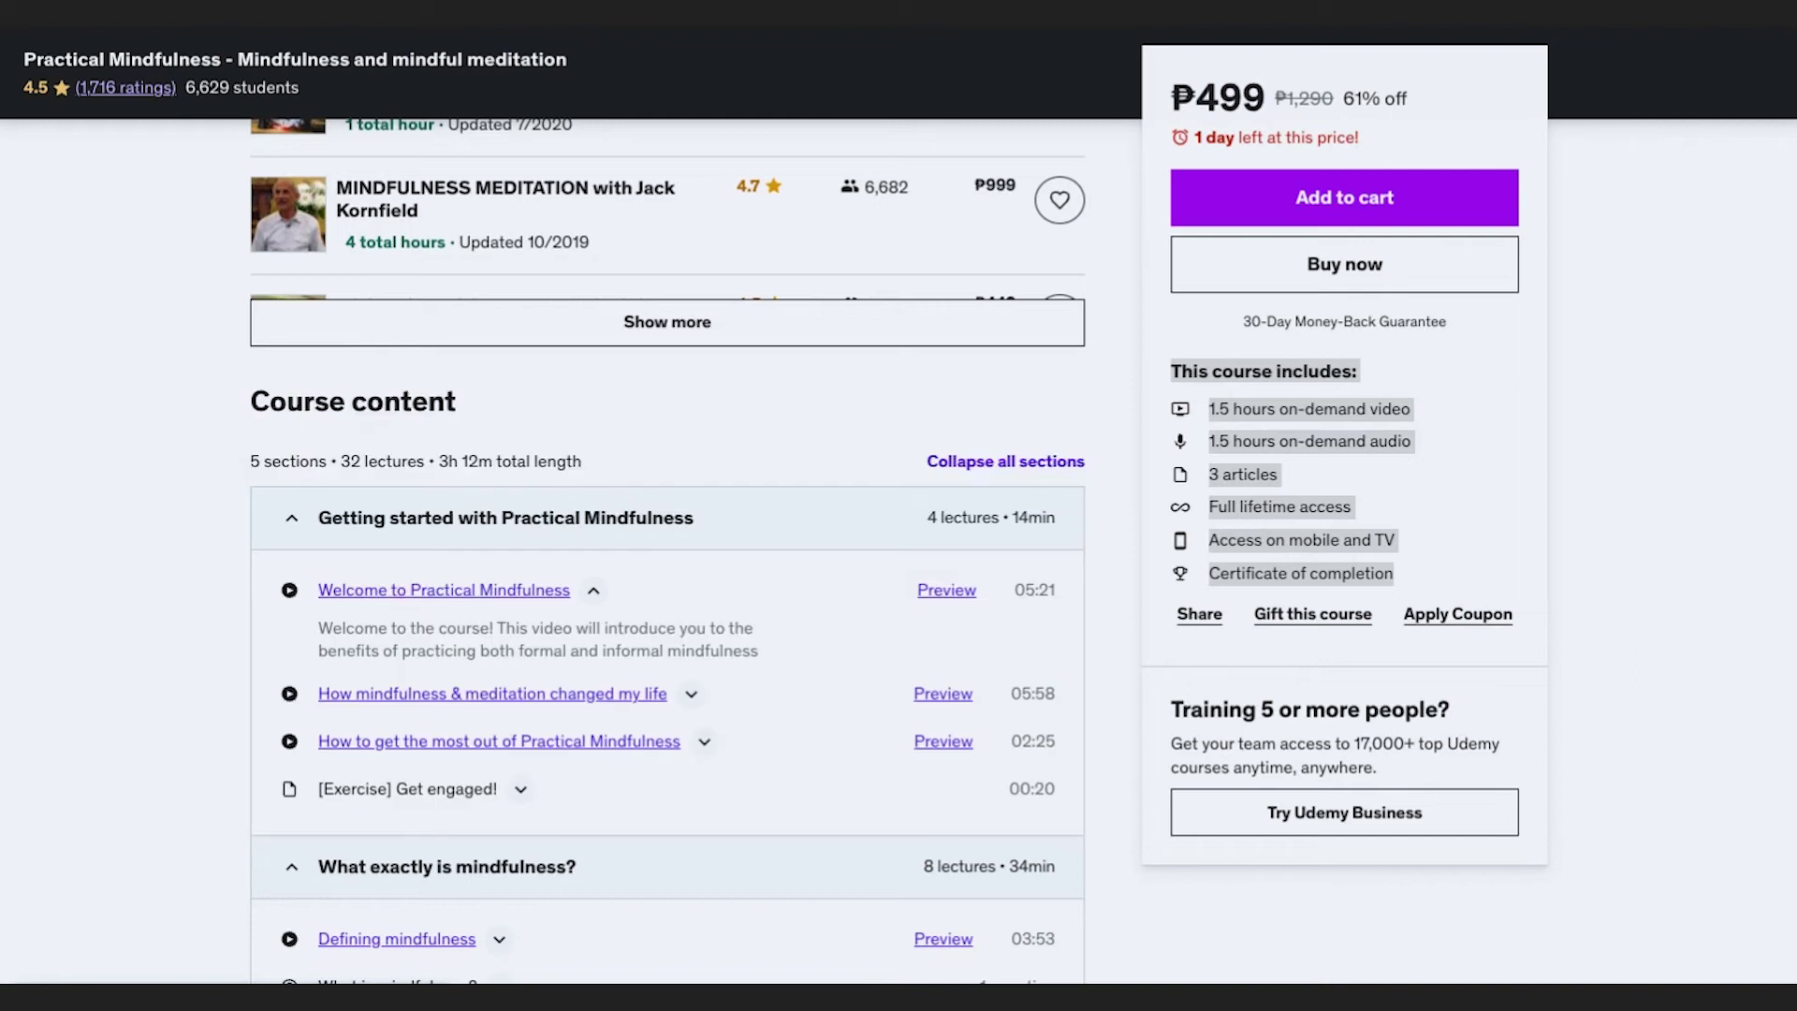
{"action": "left_click", "coordinate": [202, 473]}
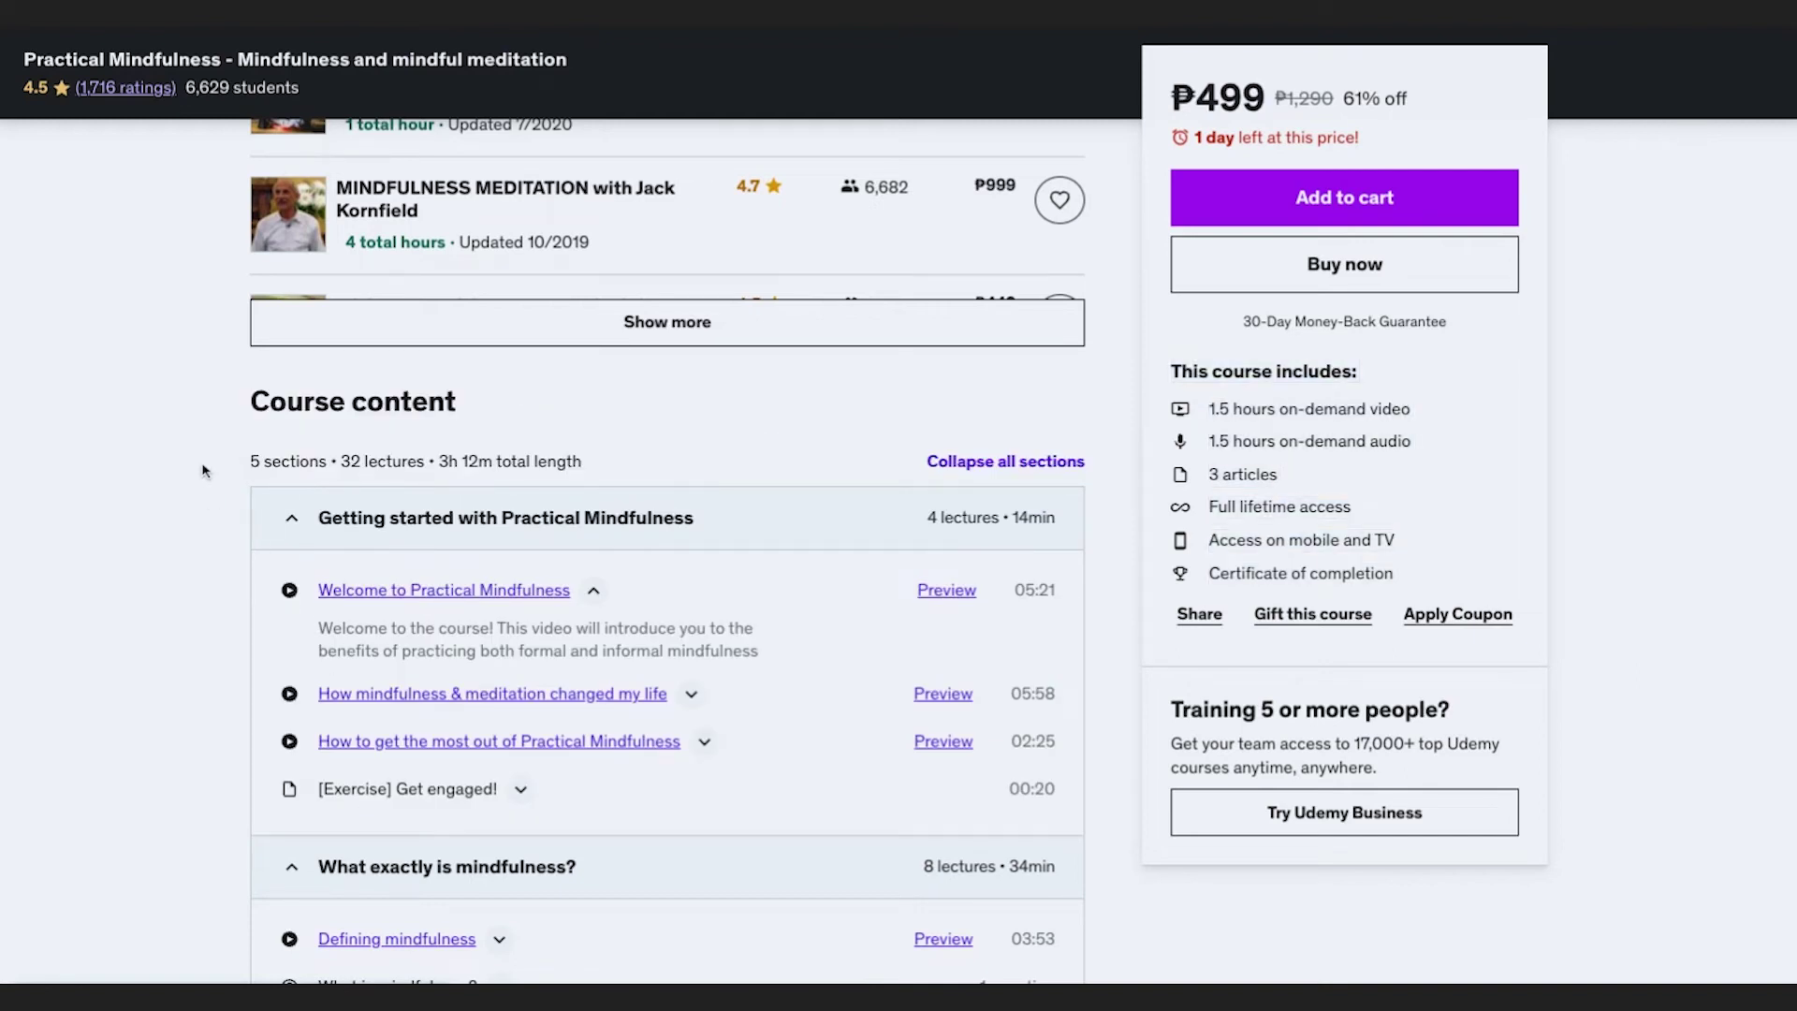
{"action": "left_click", "coordinate": [878, 246]}
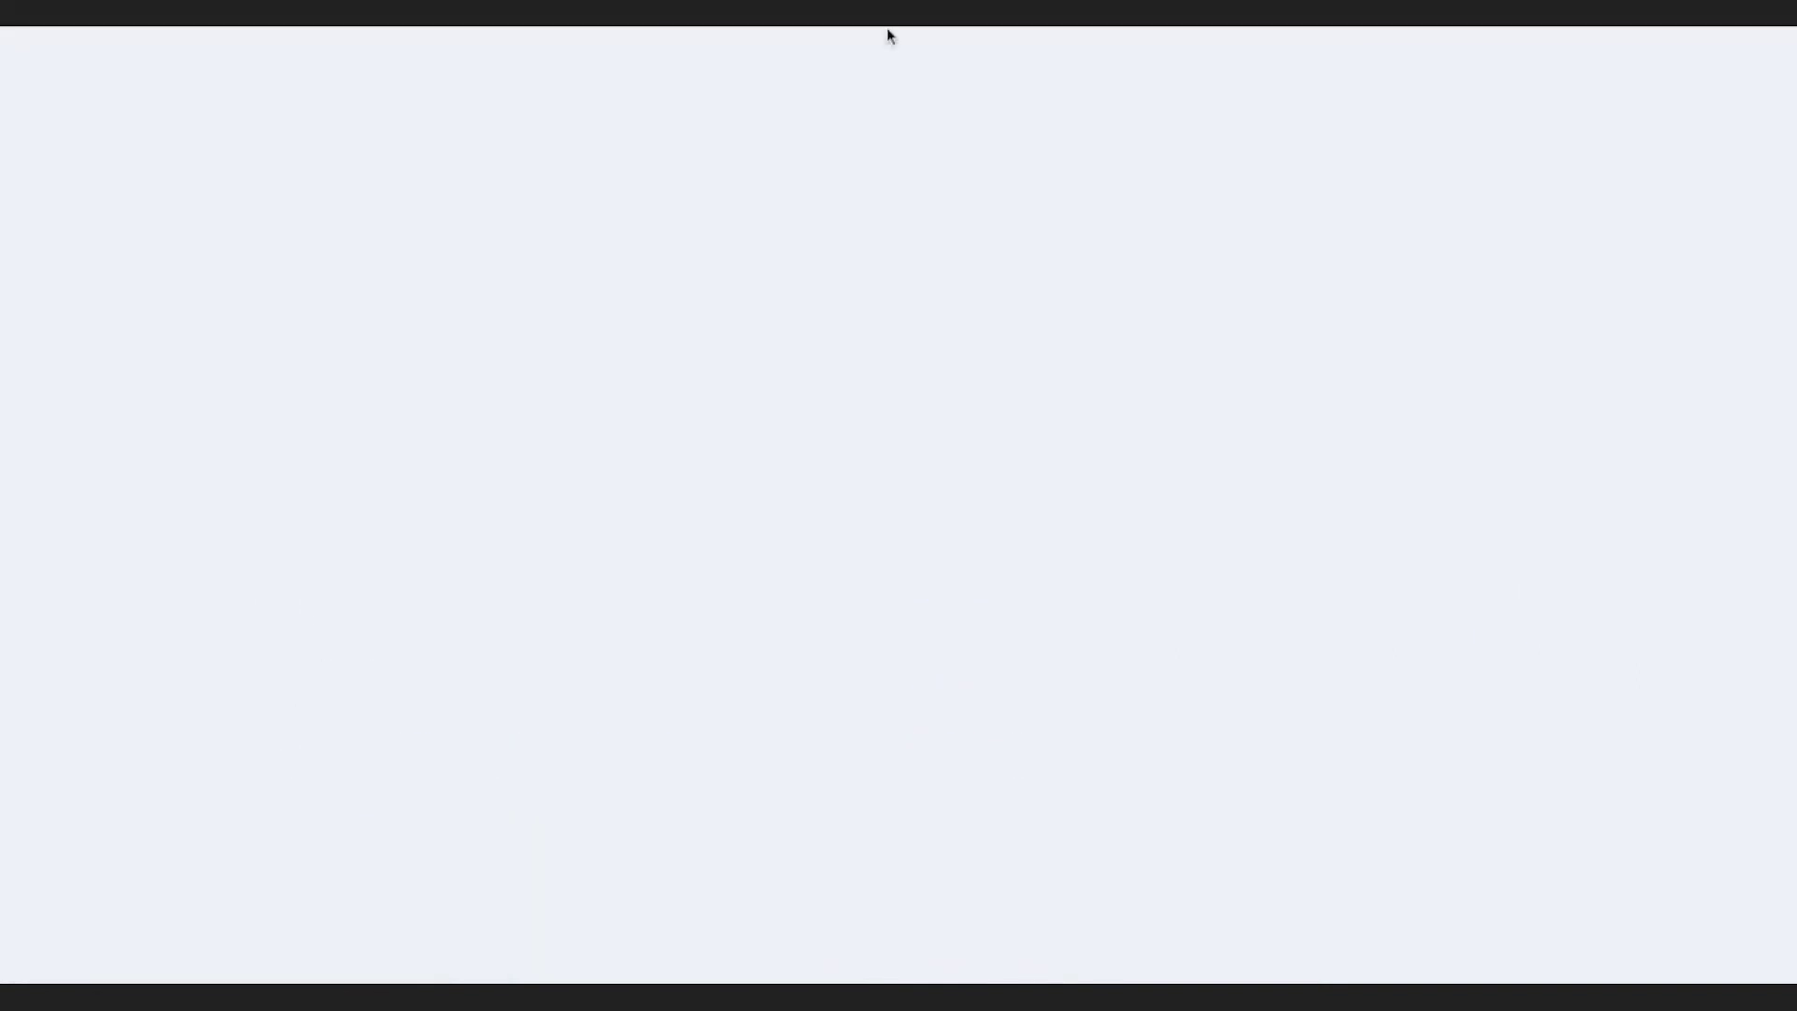
{"action": "key", "text": "ctrl+w"}
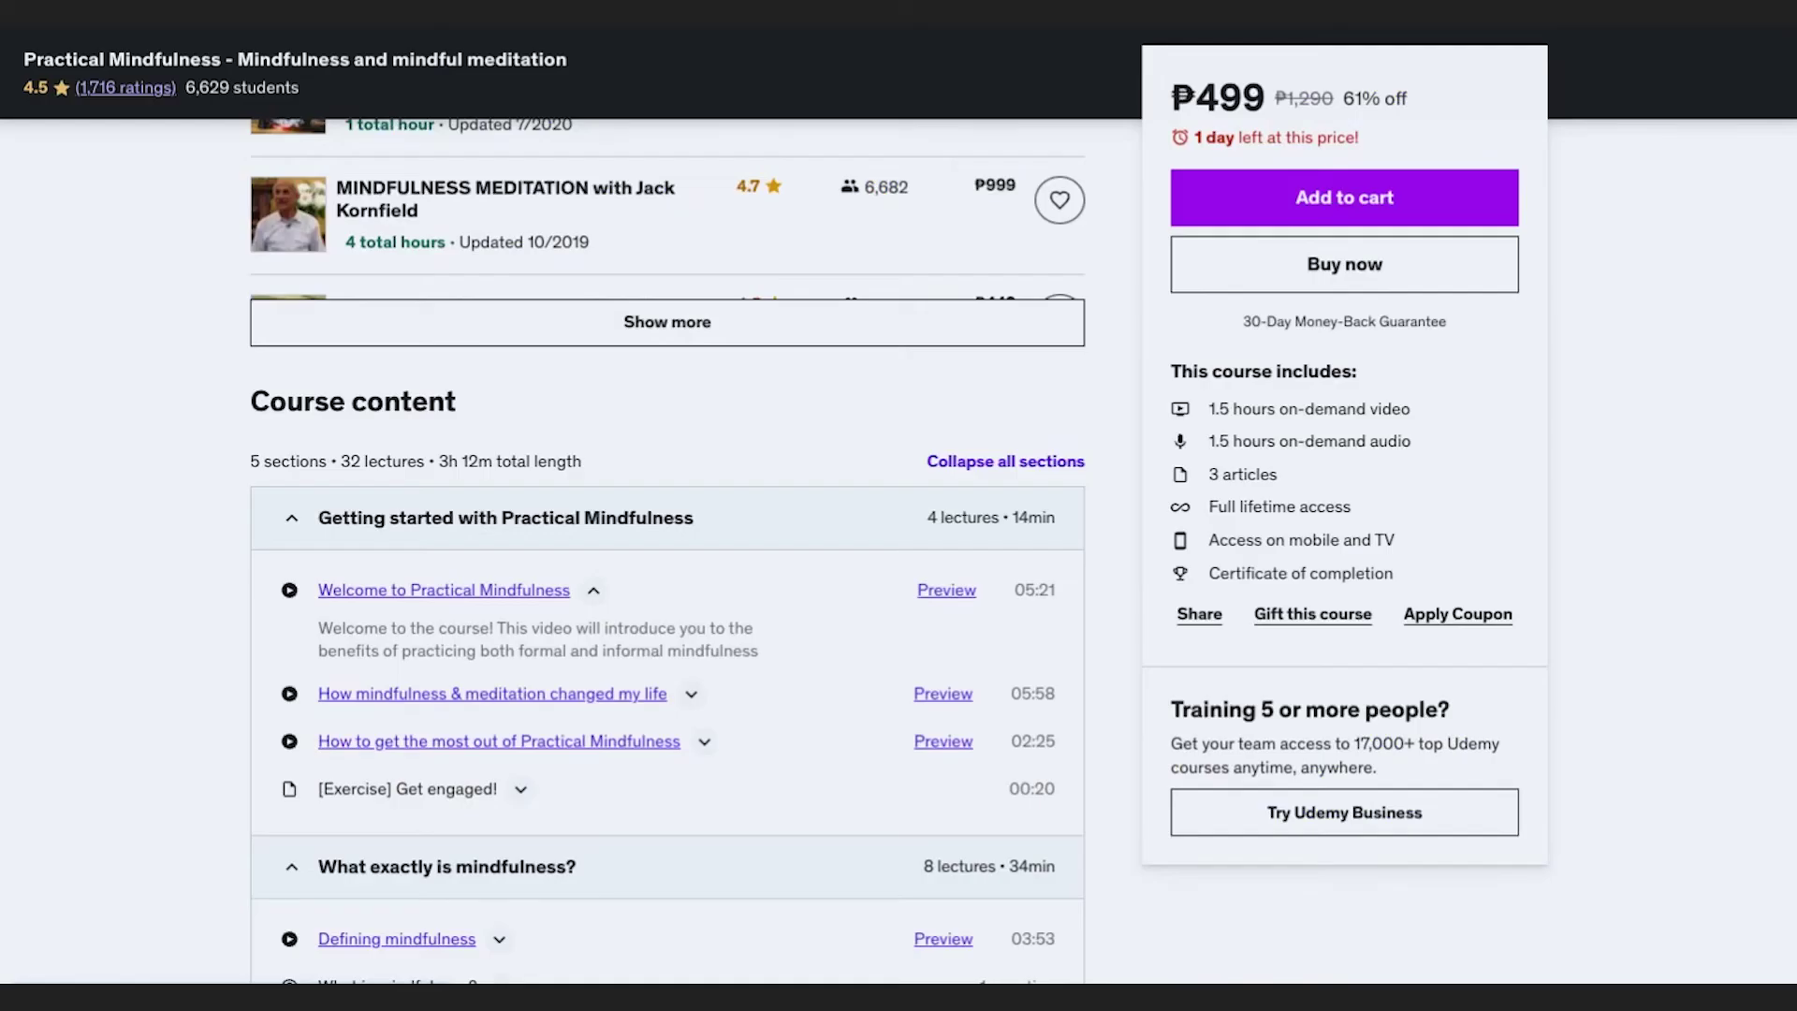
{"action": "key", "text": "ctrl+u"}
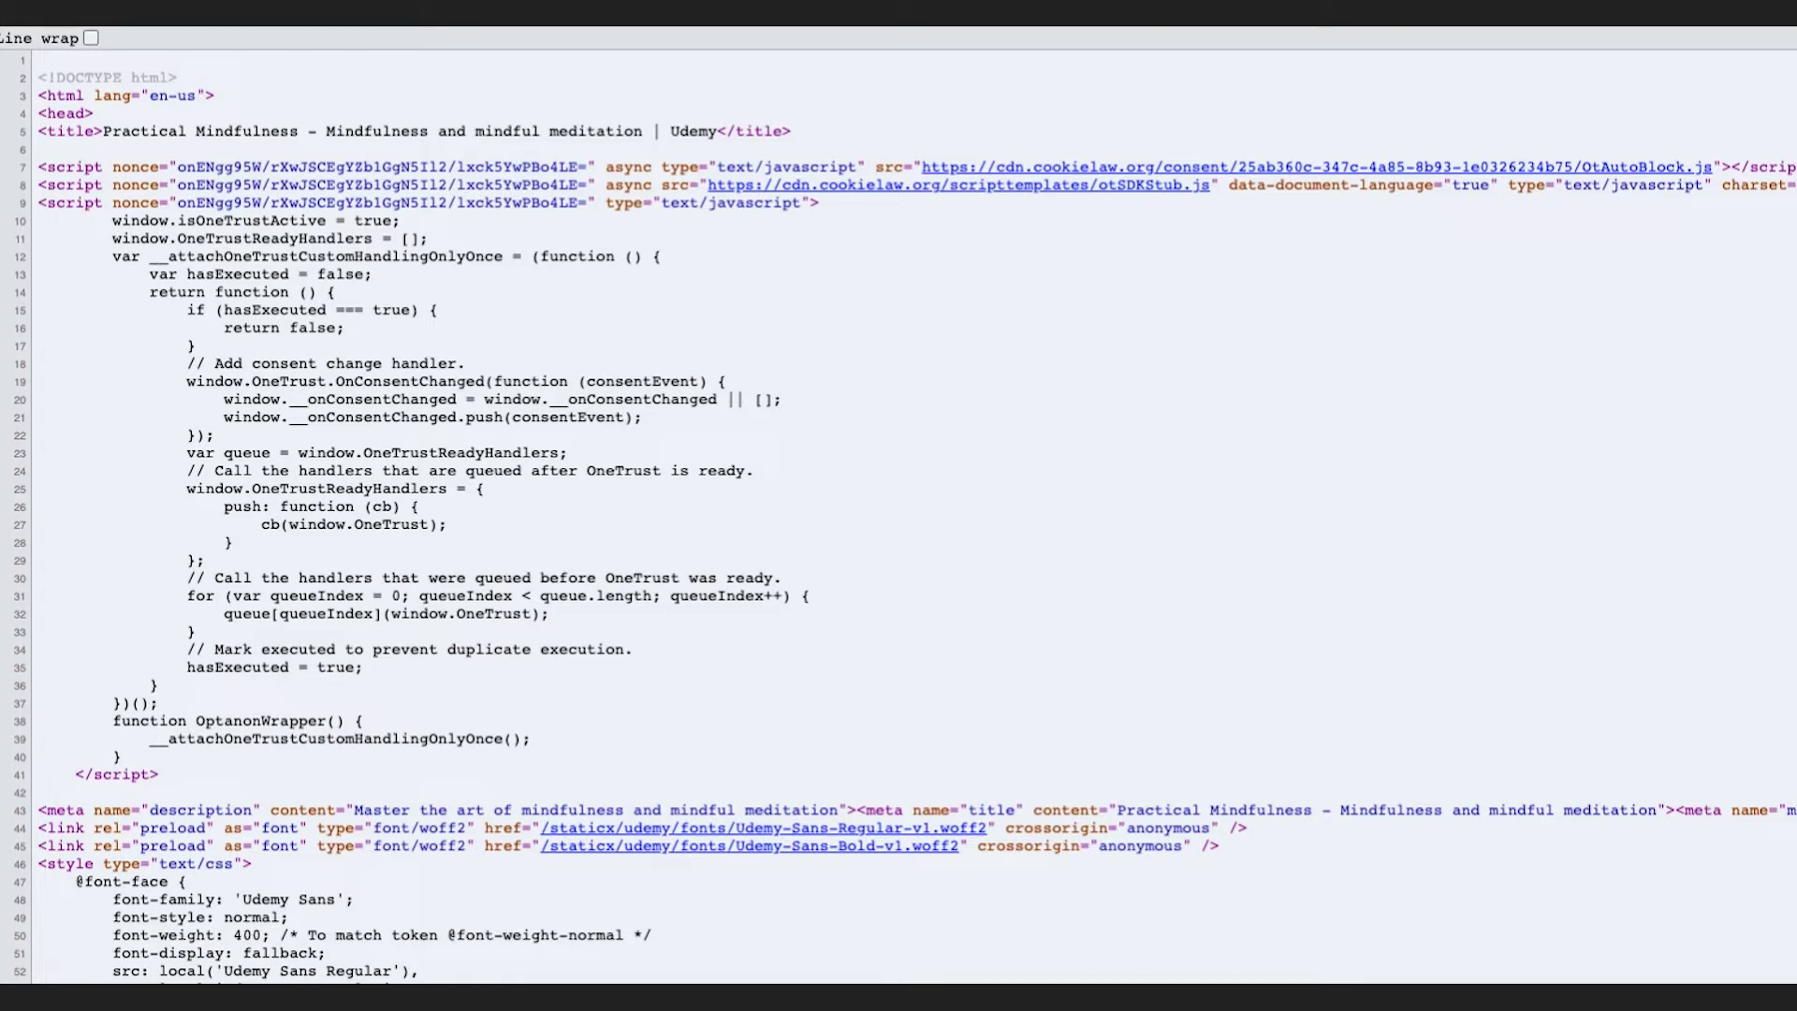
{"action": "key", "text": "ctrl+w"}
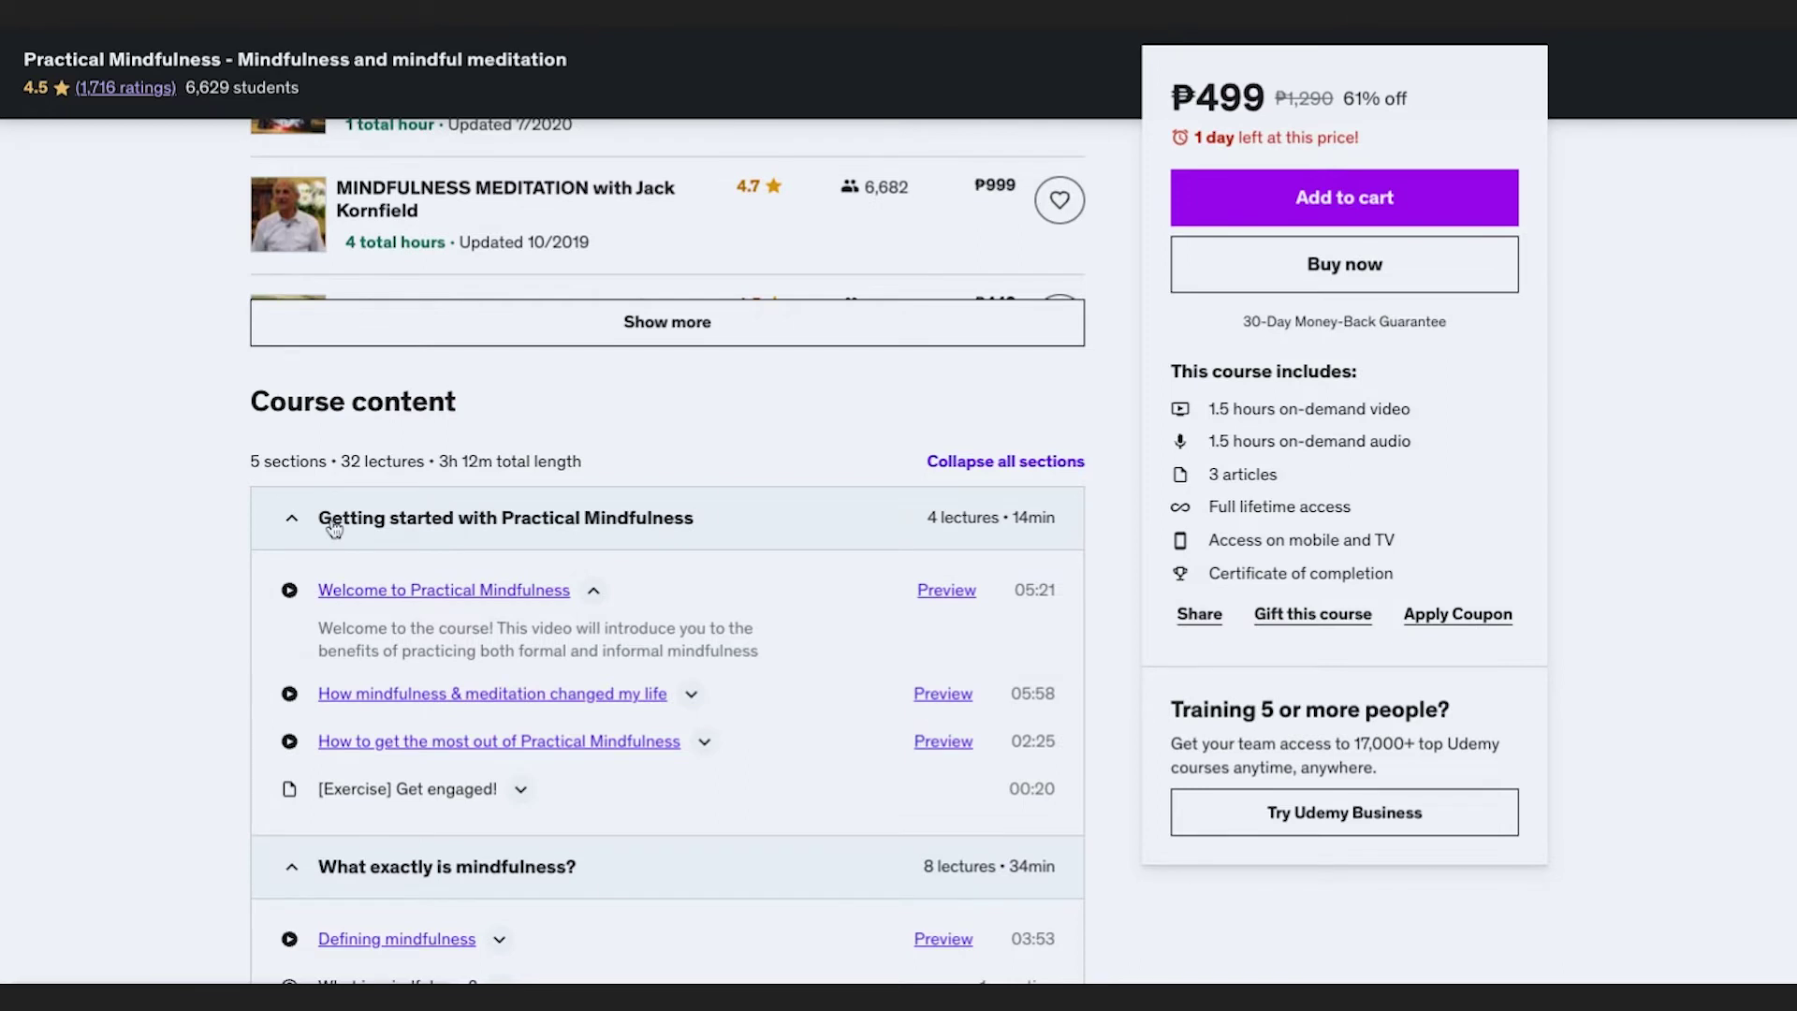
{"action": "key", "text": "ctrl+shift+c"}
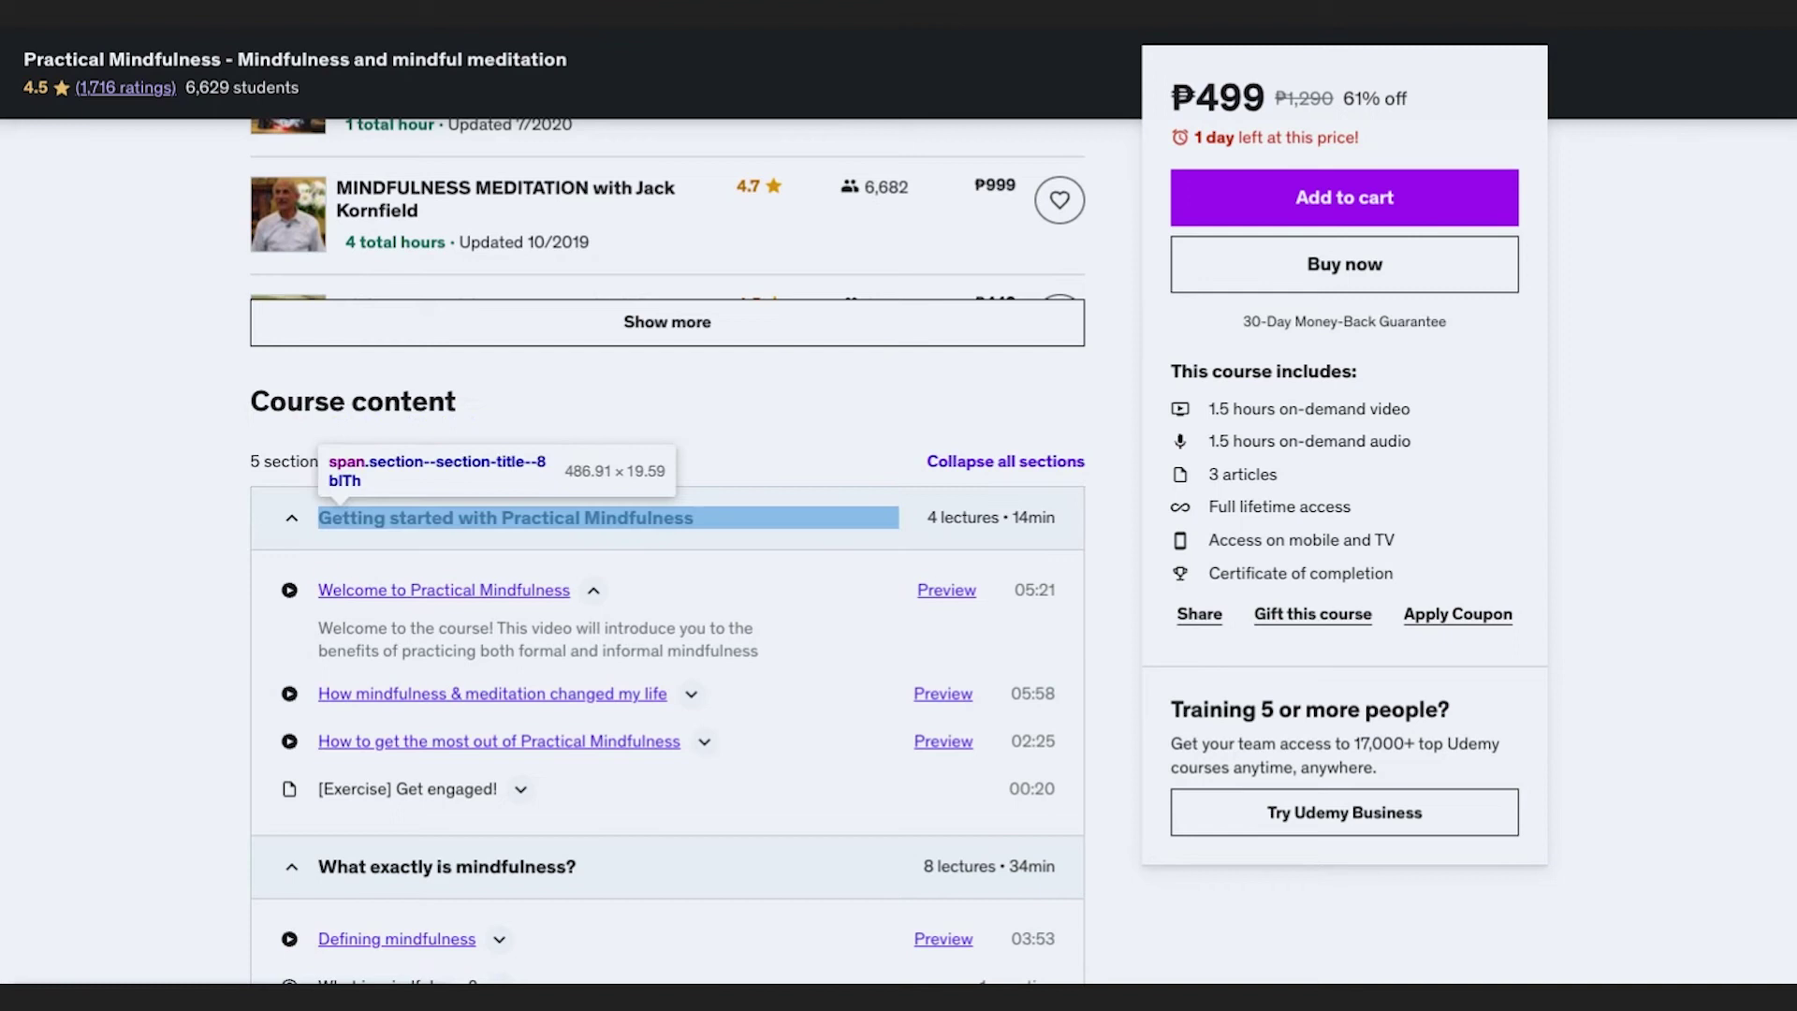
{"action": "key", "text": "ctrl+shift+c"}
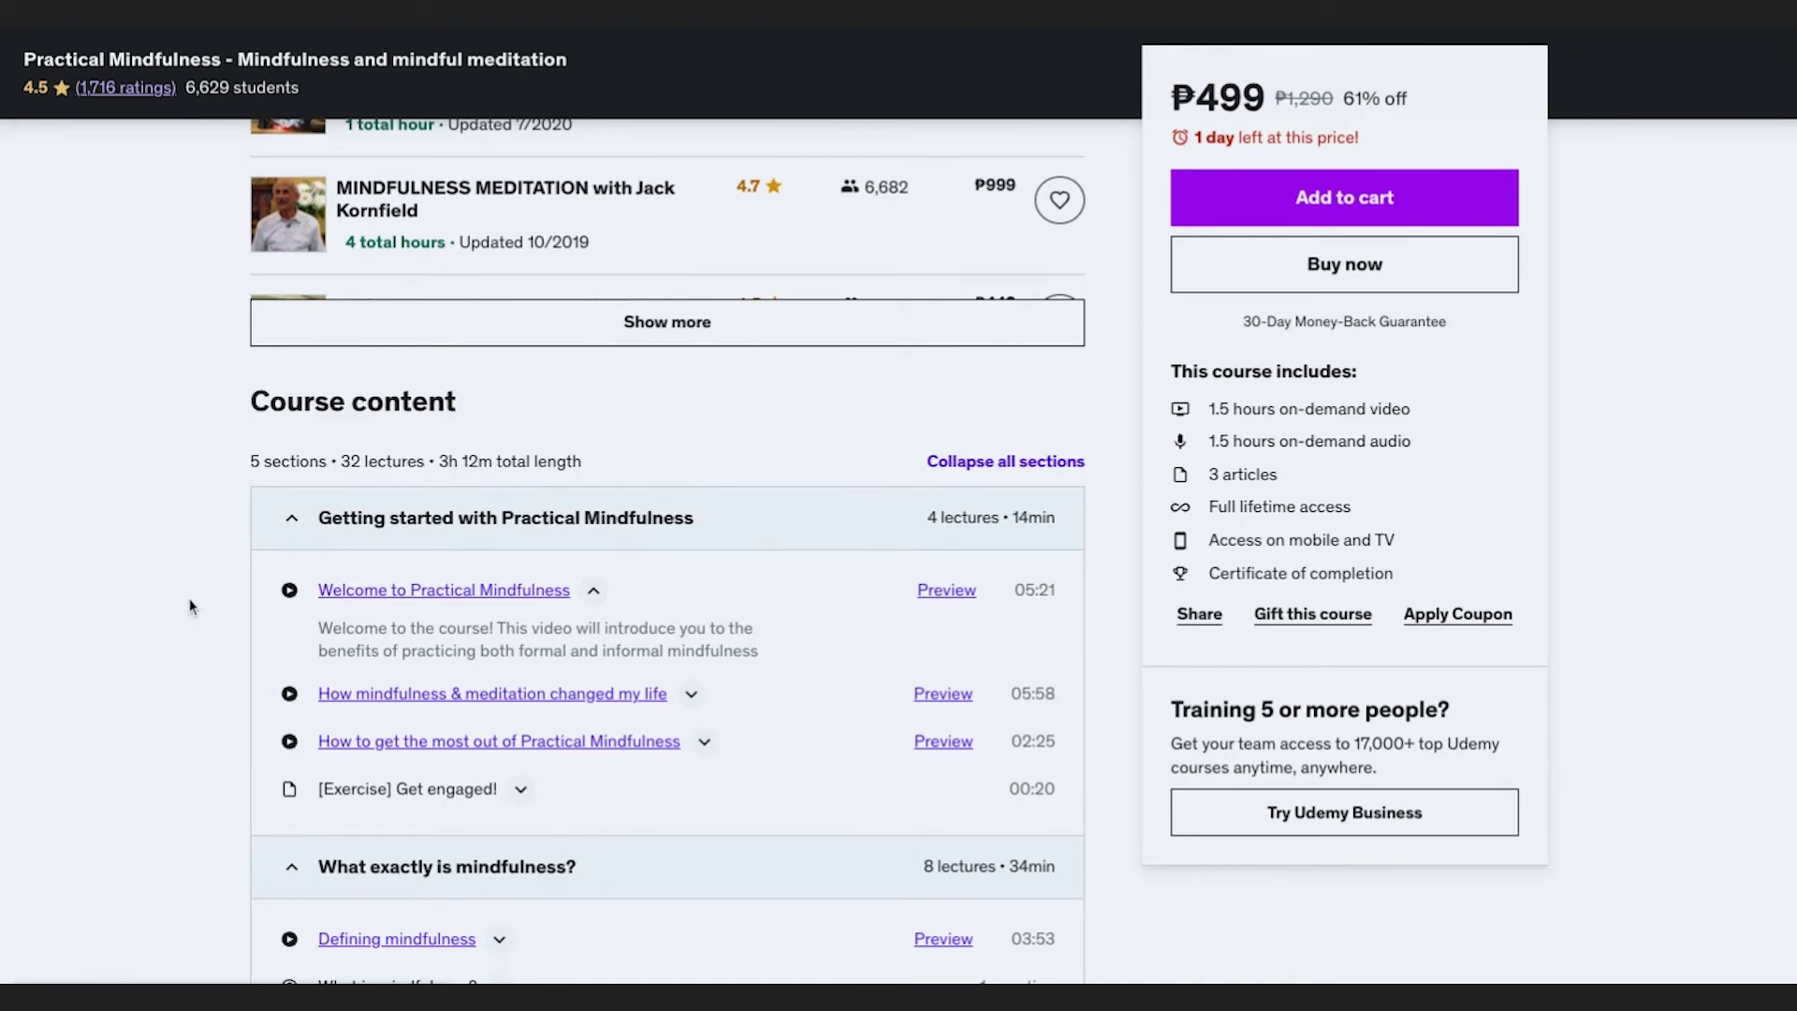
Step: Add a lesson titled "Getting Started with Practical Mindfulness" to the course, matching the first section of the Udemy page
{"action": "scroll", "coordinate": [746, 867], "scroll_direction": "down", "scroll_amount": 3}
{"action": "scroll", "coordinate": [749, 760], "scroll_direction": "up", "scroll_amount": 1}
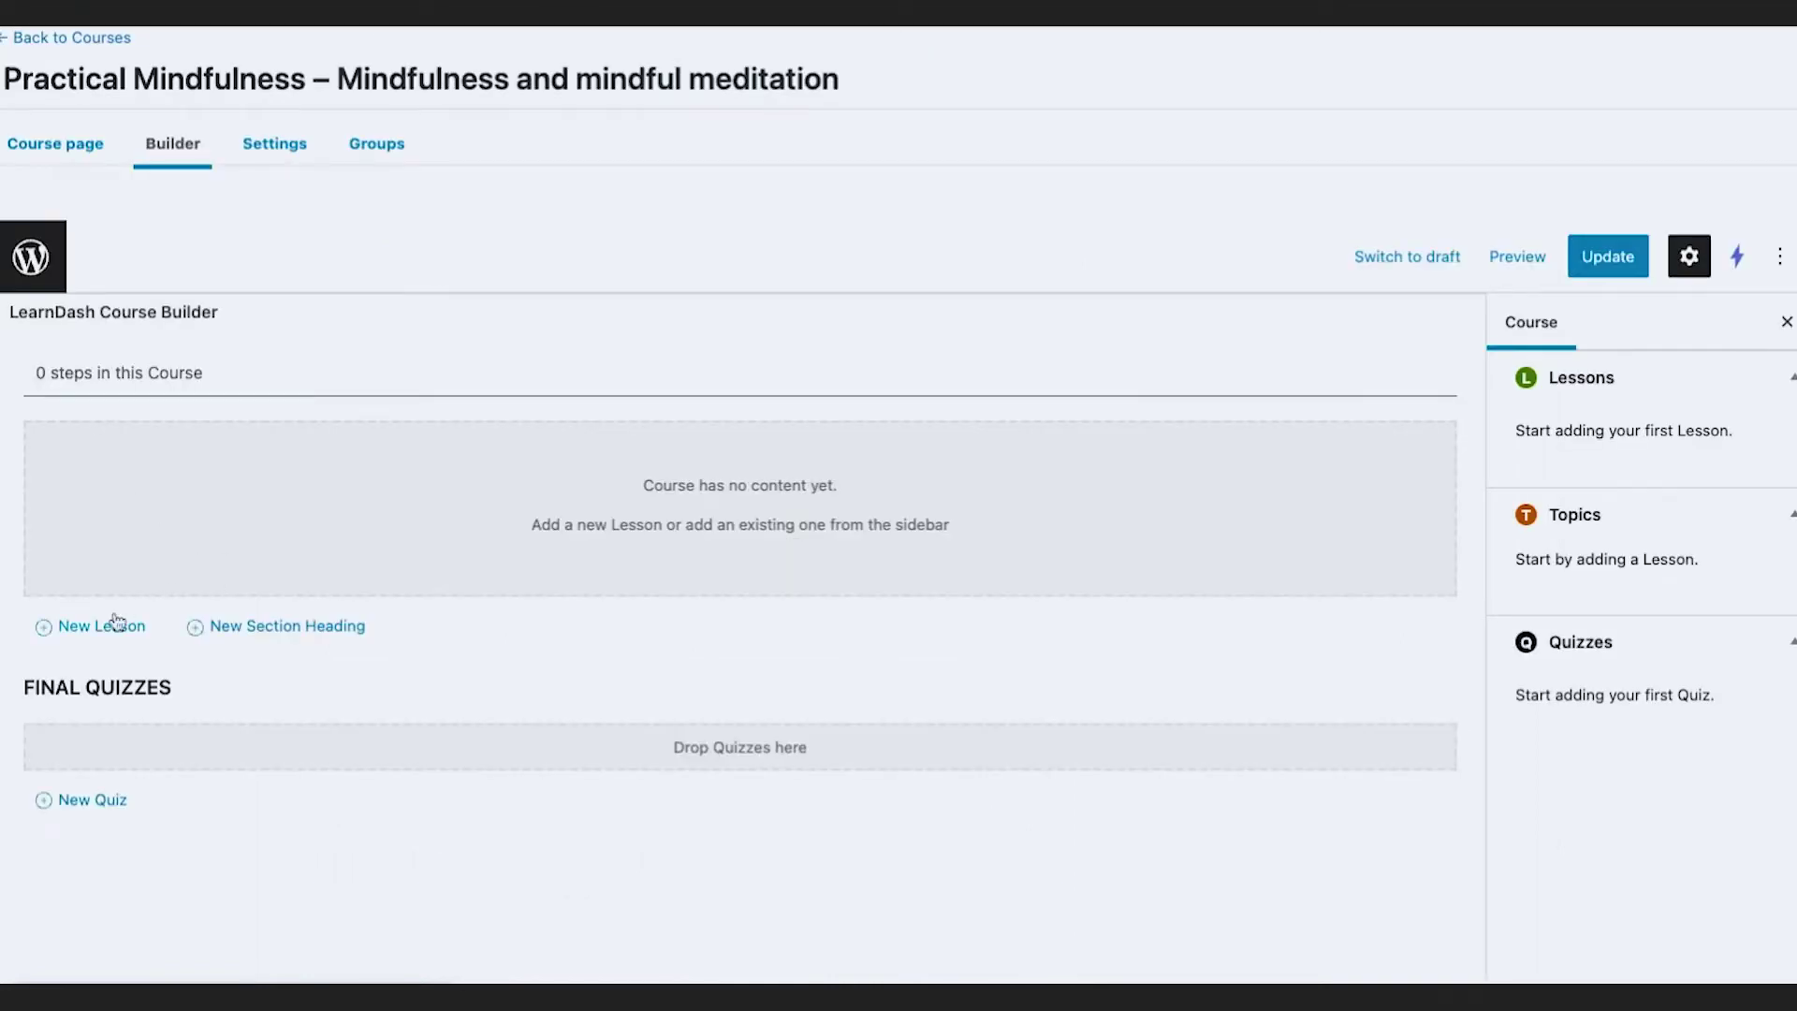
{"action": "left_click", "coordinate": [115, 625]}
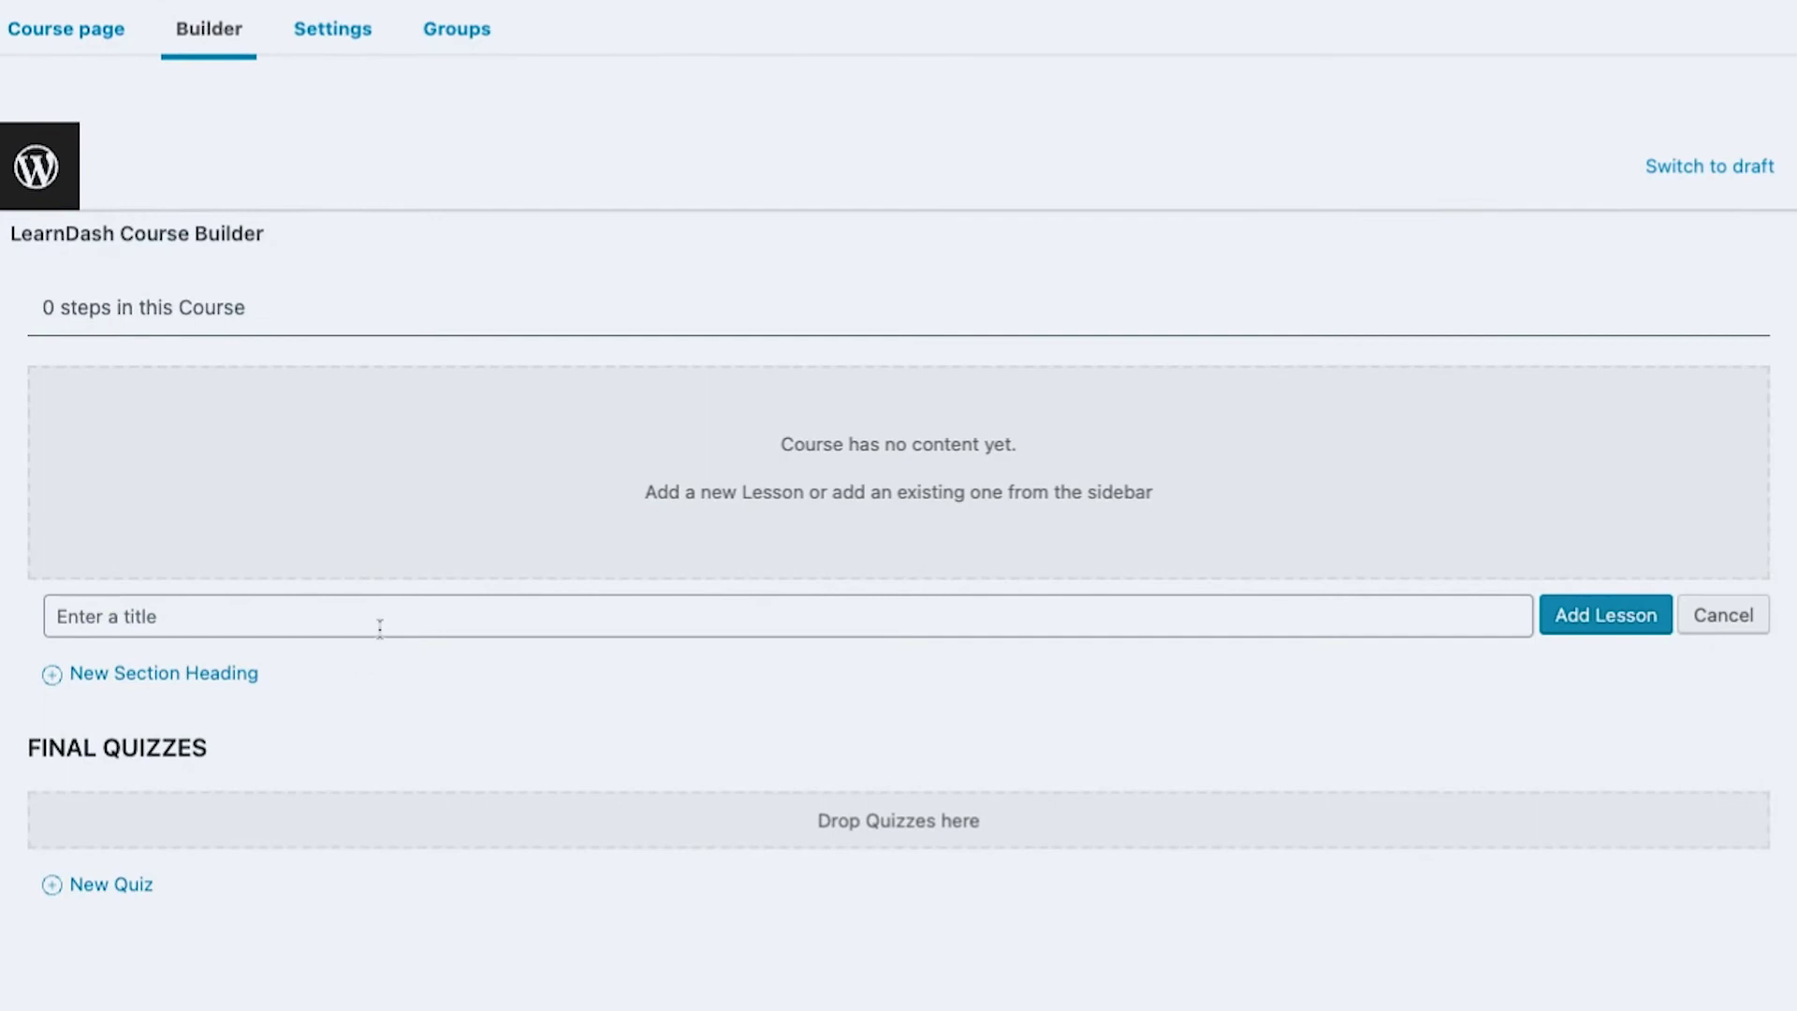
{"action": "type", "text": "Getting Started with P"}
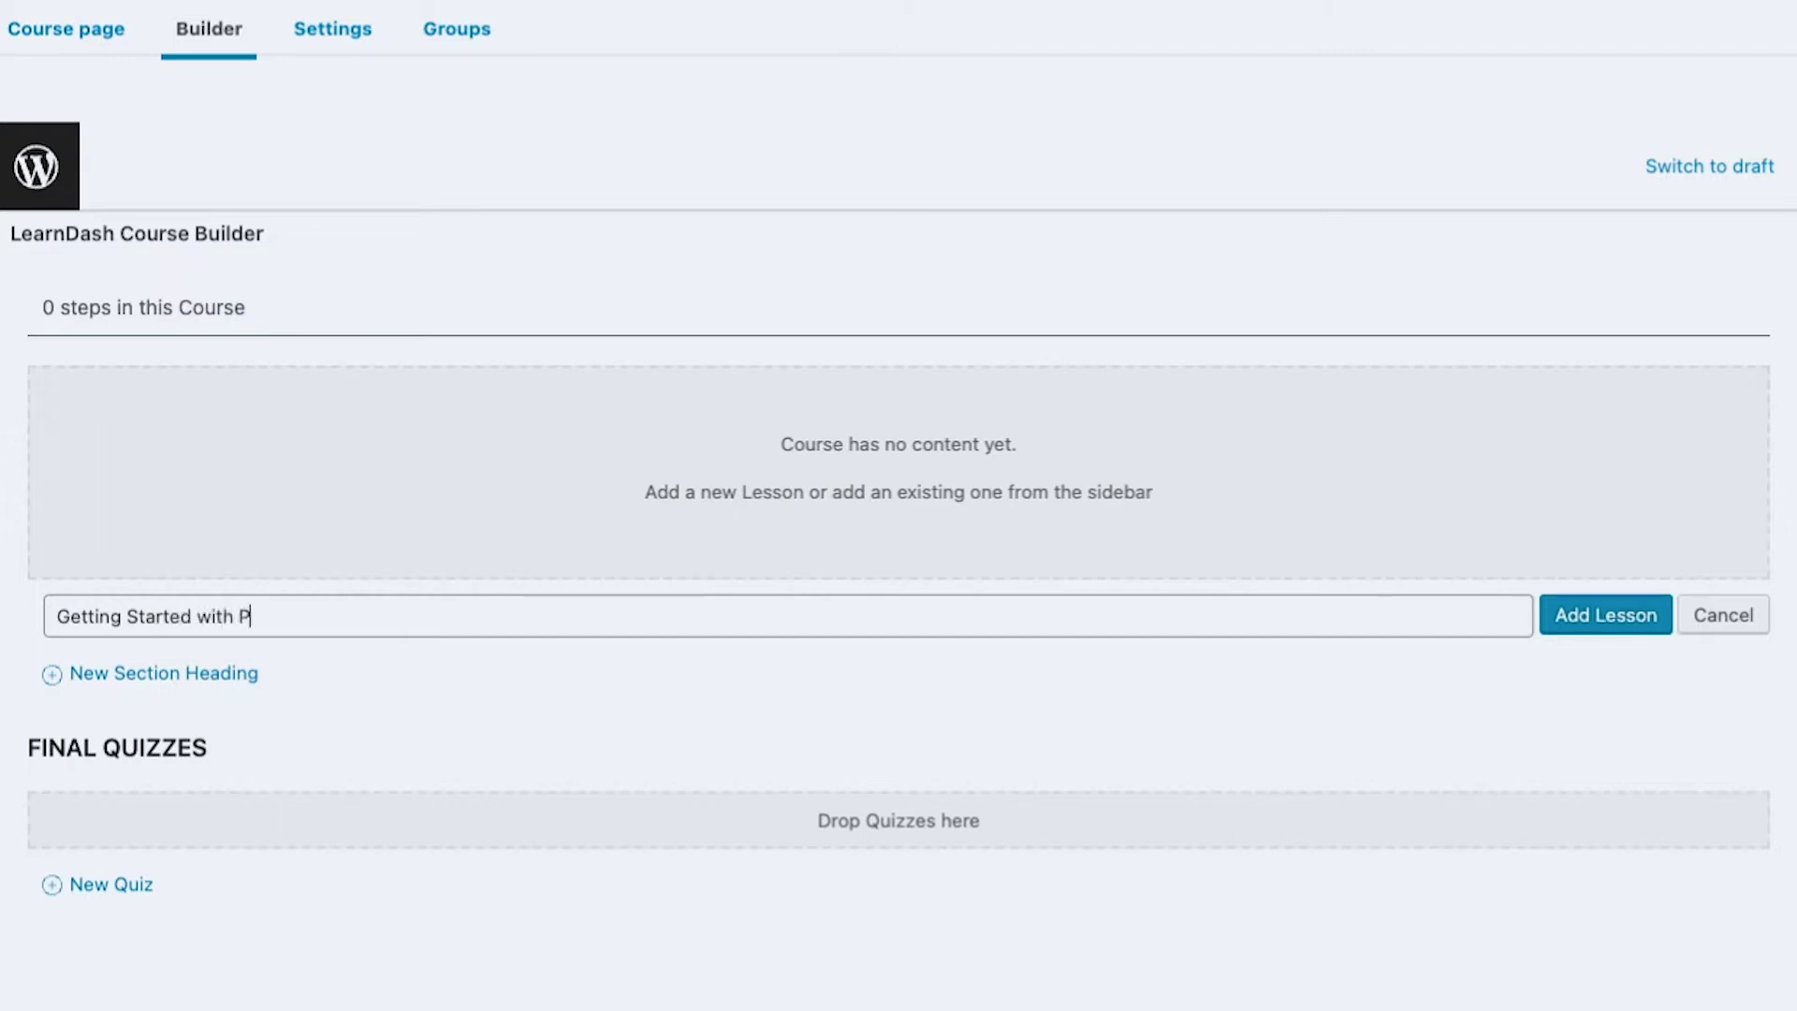
{"action": "type", "text": "ractical Mindfulness"}
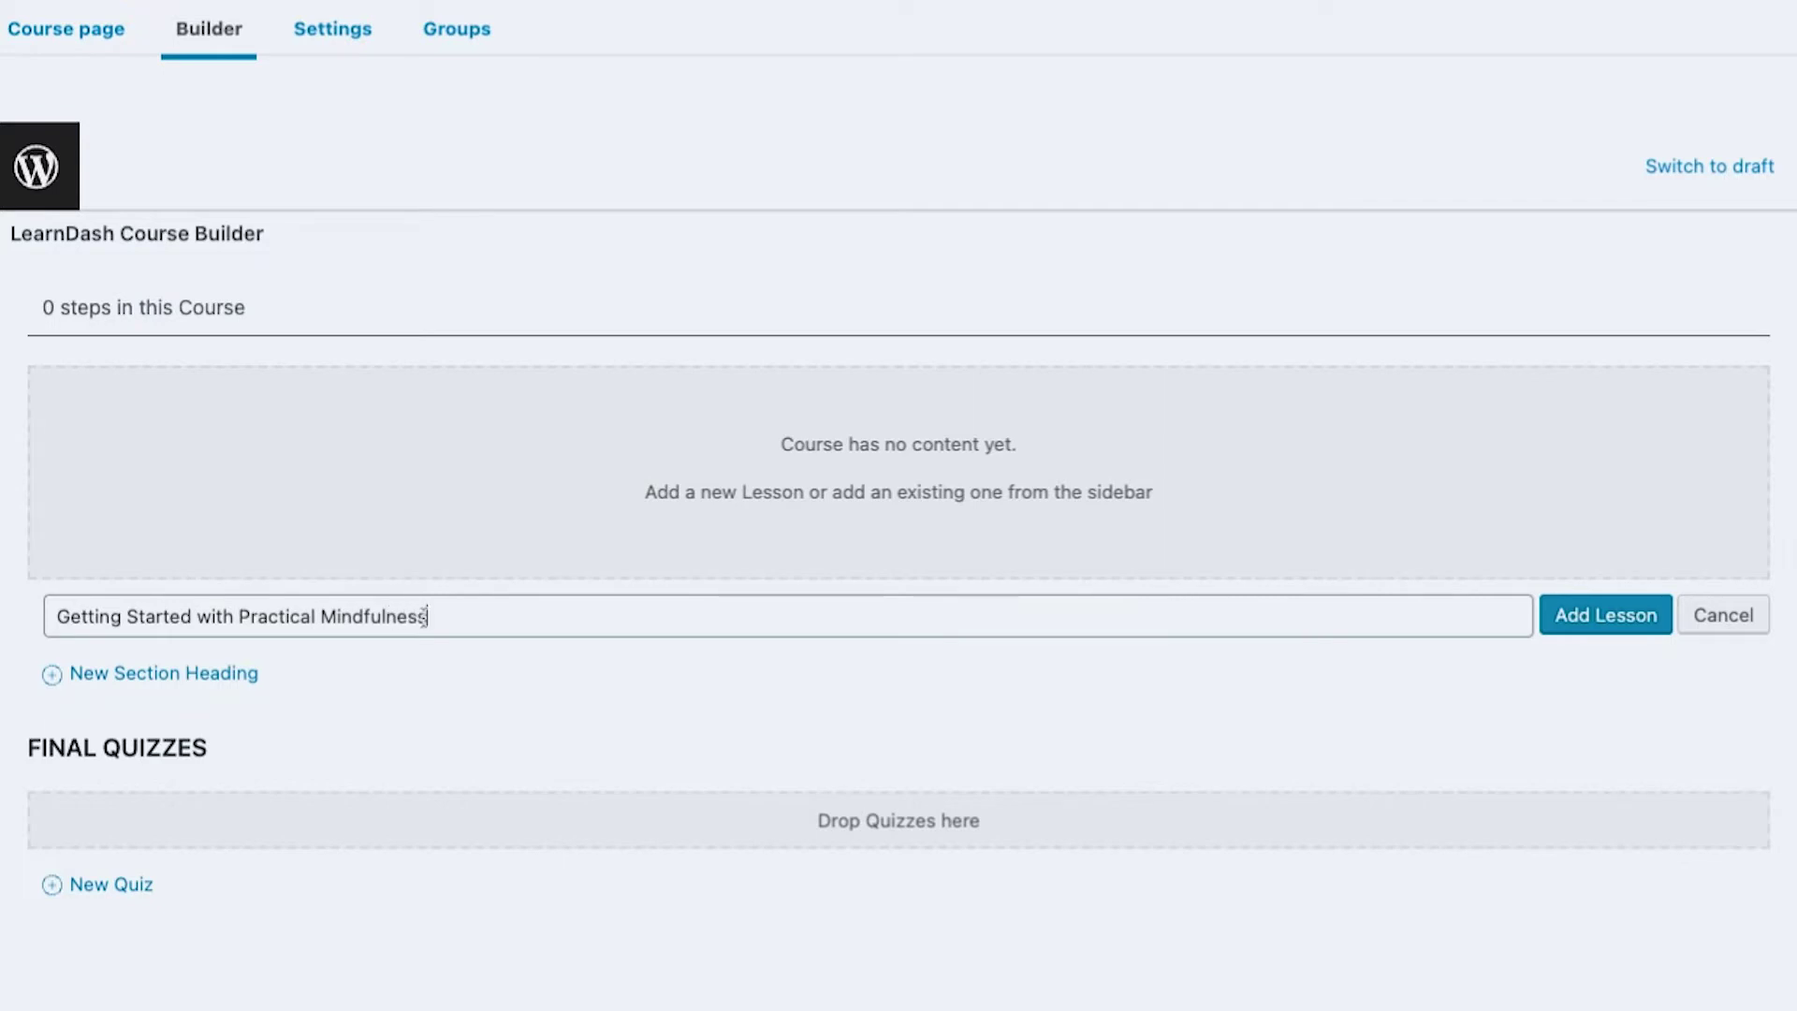
{"action": "left_click", "coordinate": [1606, 617]}
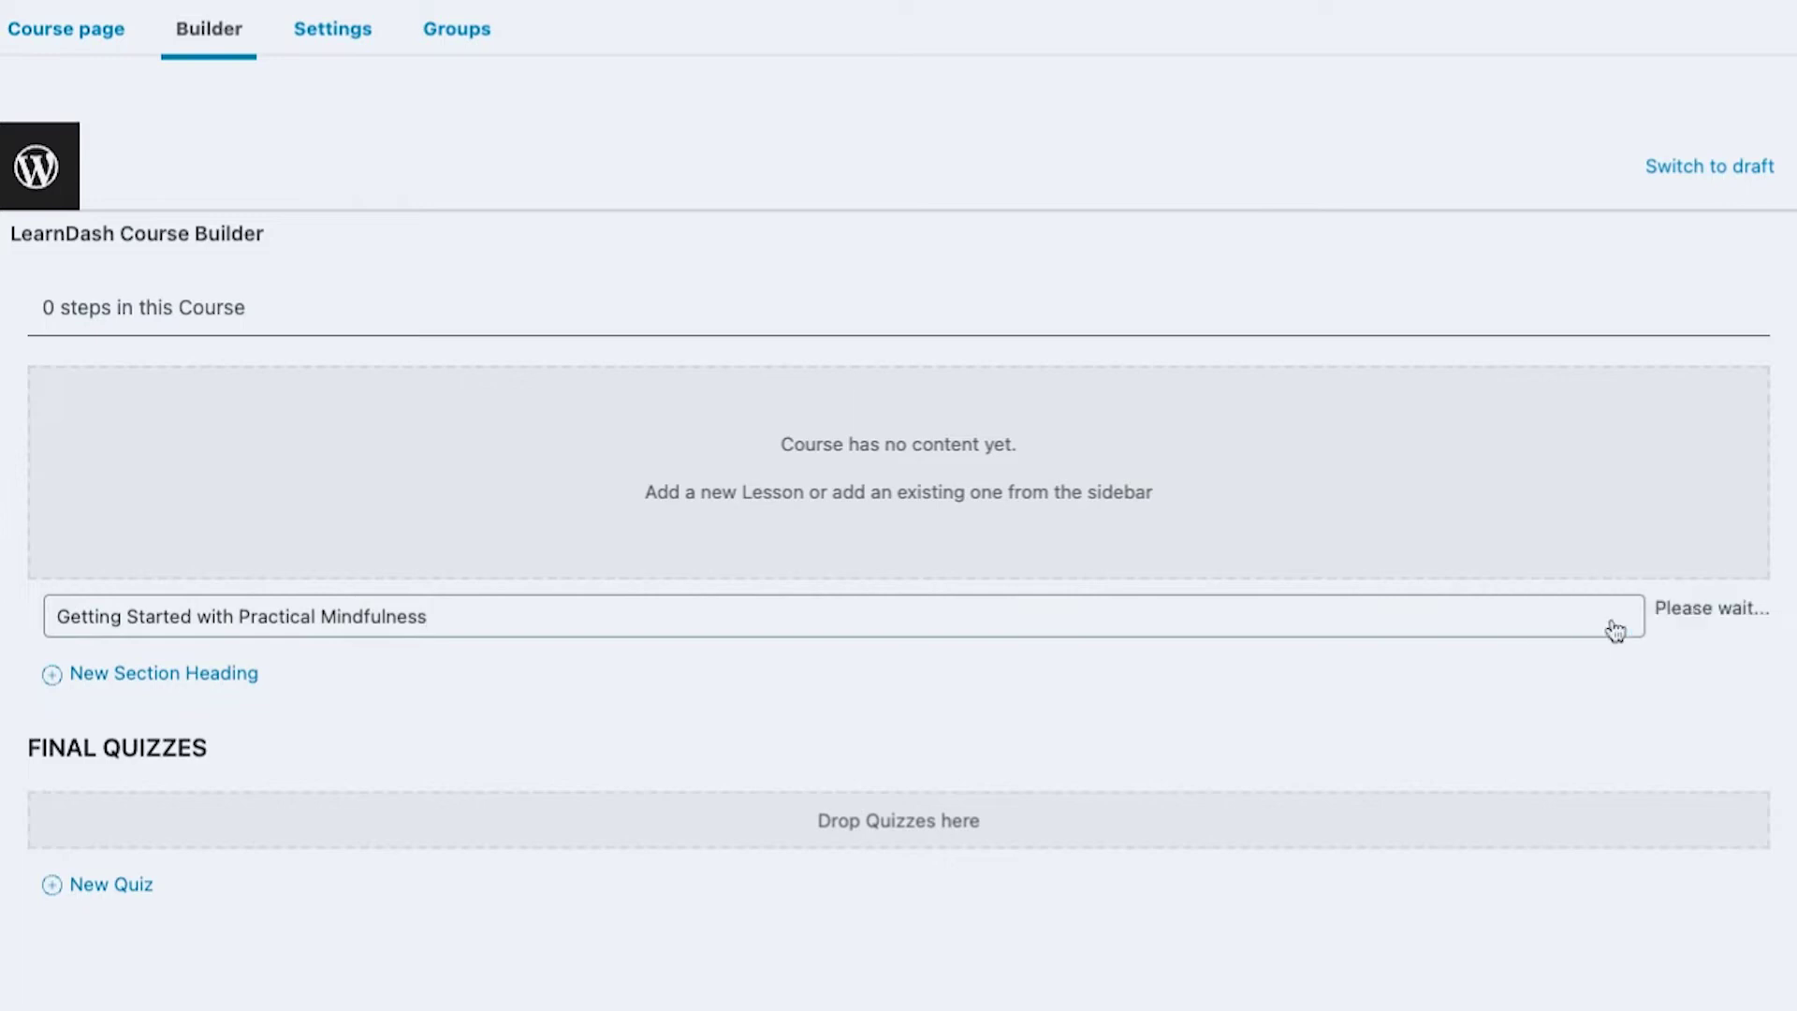
Step: Add the topics "Welcome to Practical Mindfulness", "How mindfulness & meditation changed my life" and "How to get the most out of Practical Mindfulness" to the lesson
{"action": "mouse_move", "coordinate": [403, 432]}
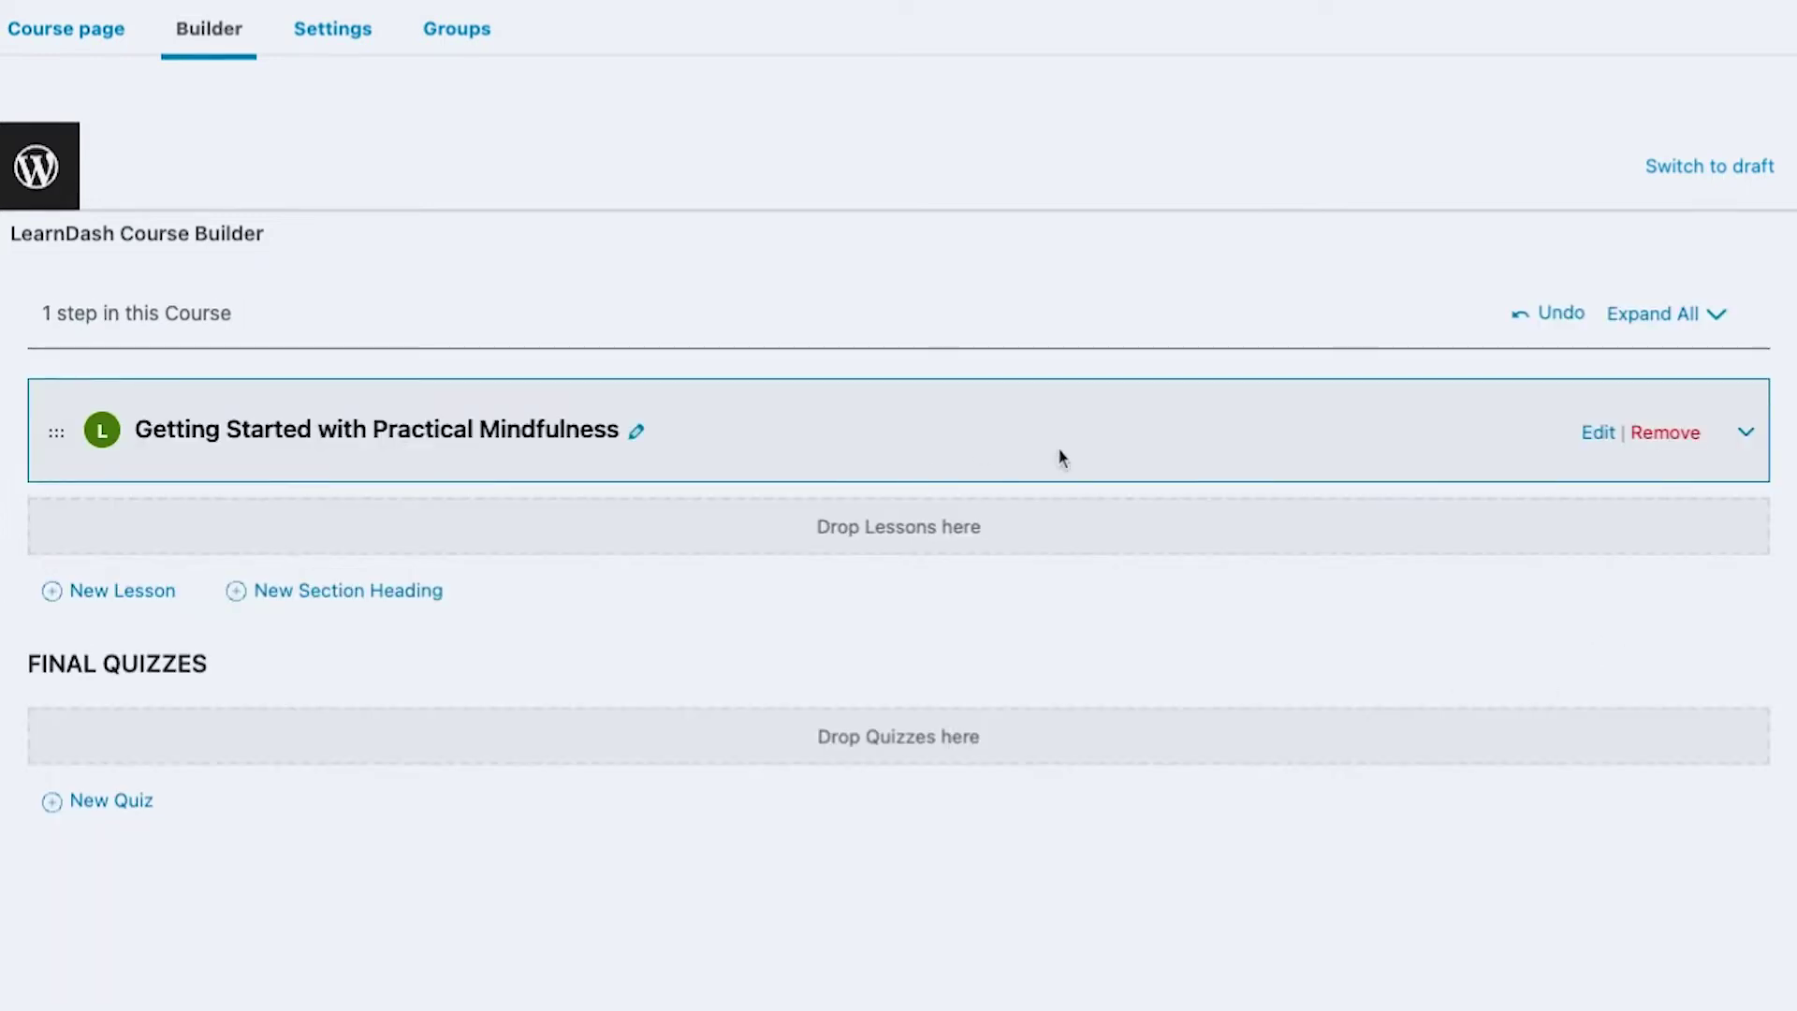
{"action": "left_click", "coordinate": [1746, 433]}
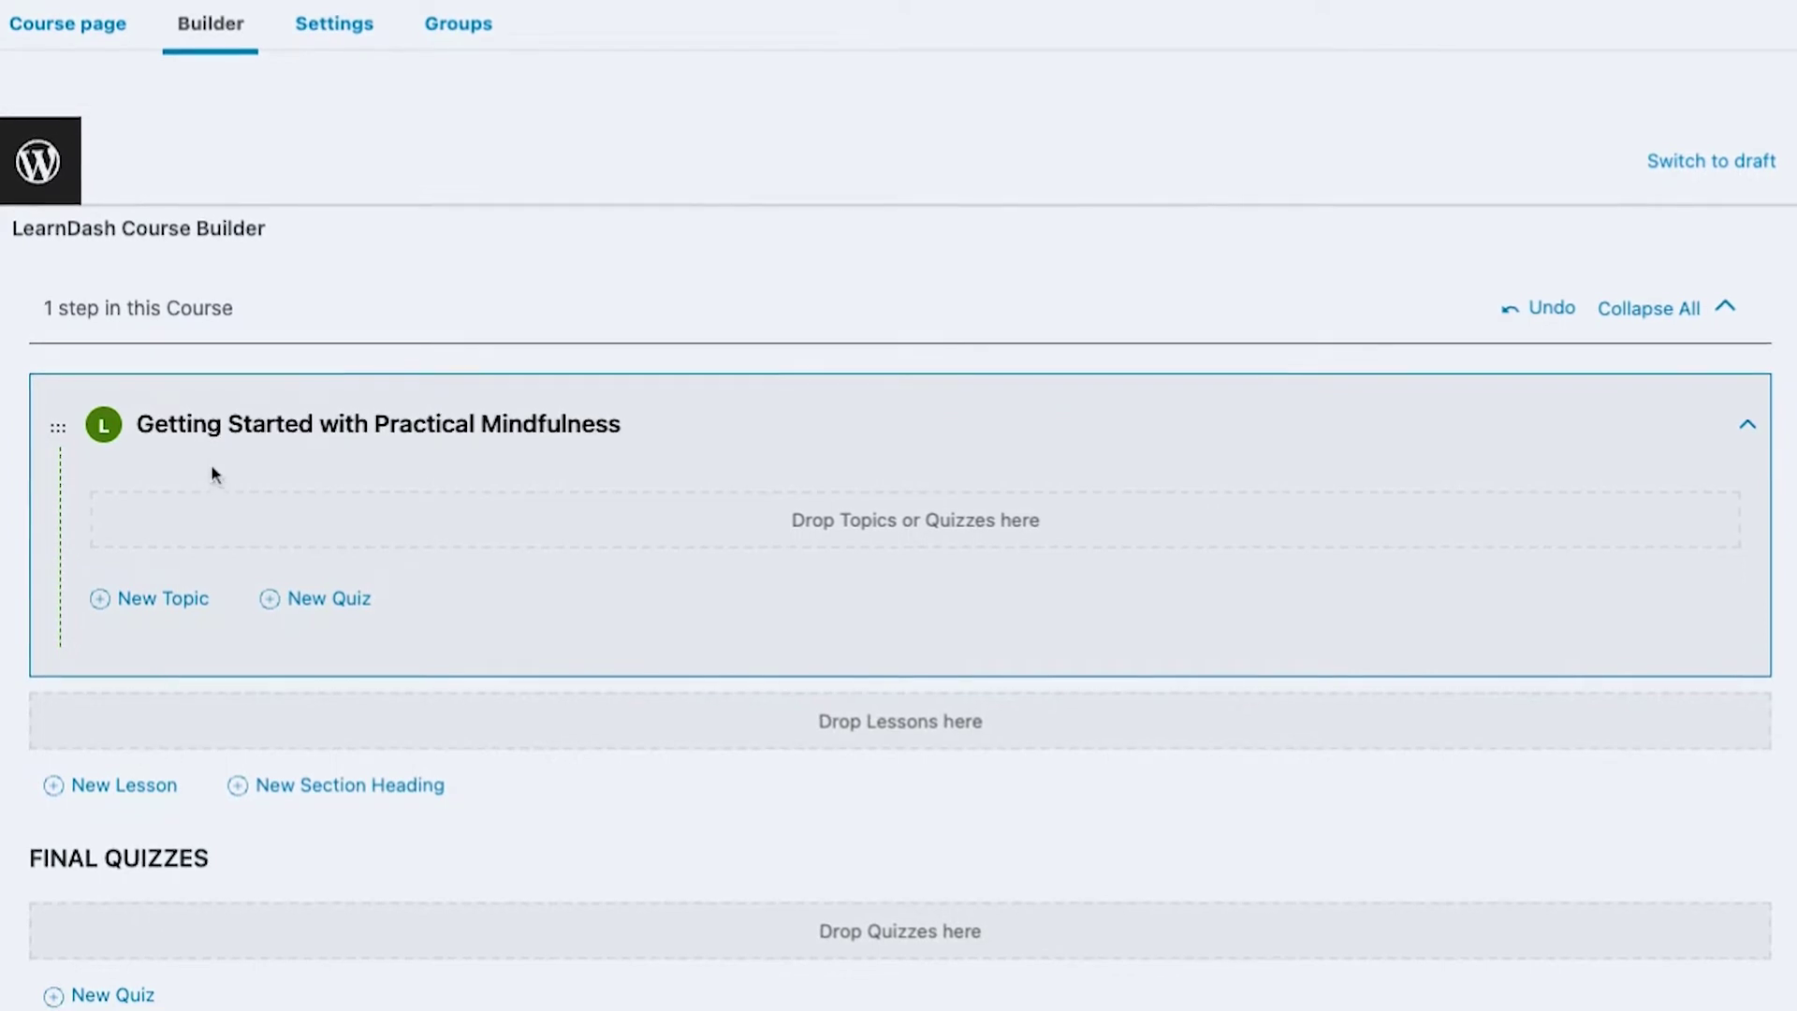
{"action": "left_click", "coordinate": [172, 606]}
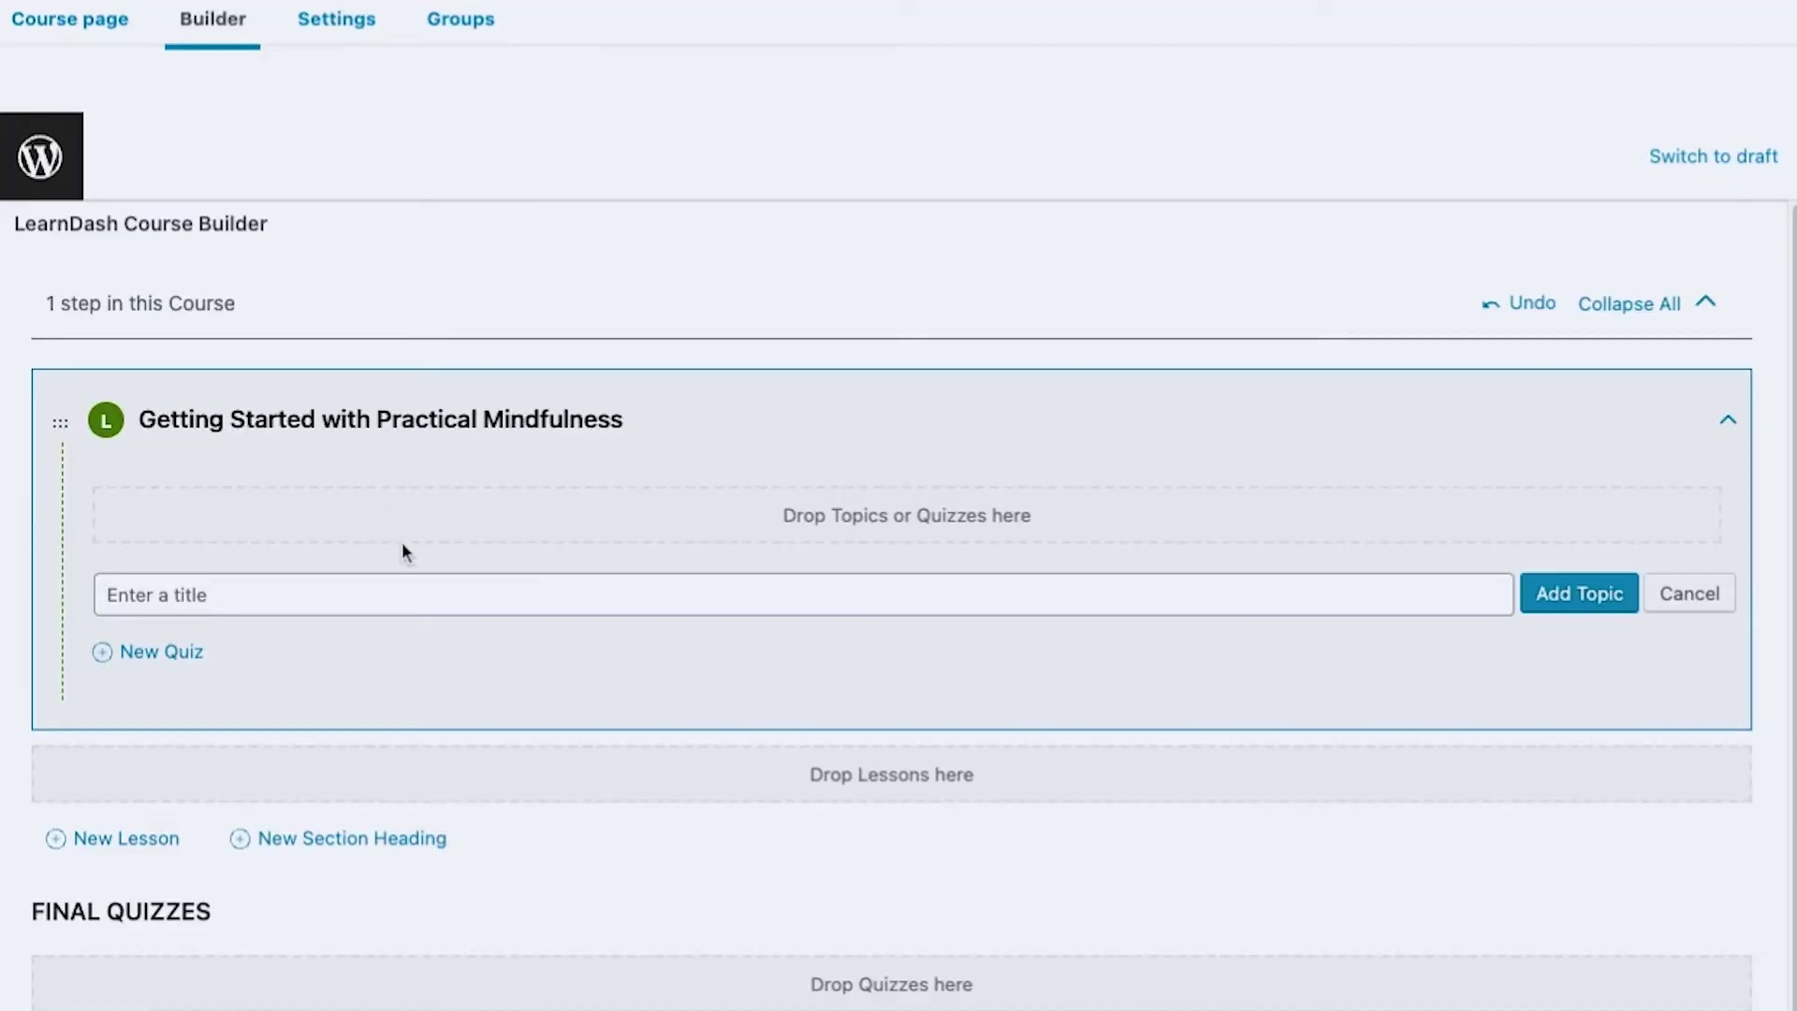
{"action": "type", "text": "Welcome to Practical Mindfulness"}
{"action": "key", "text": "Return"}
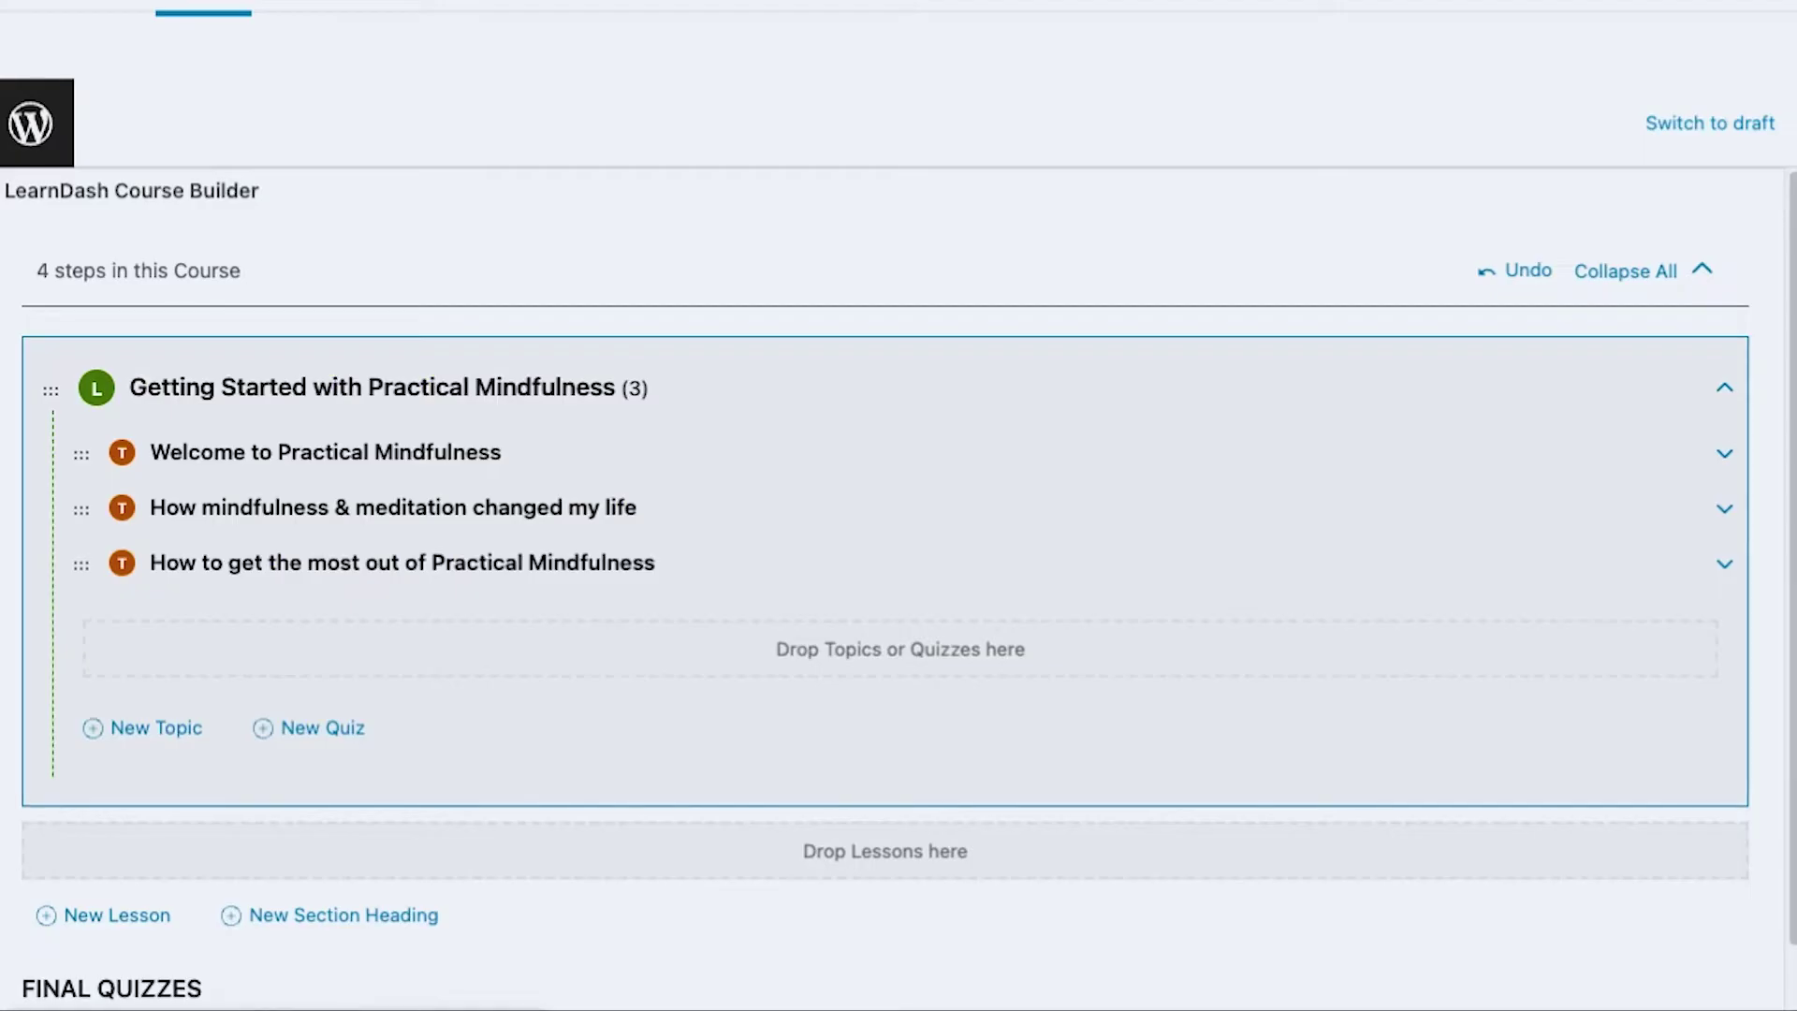
Step: Add a quiz titled "[Exercise] Get engaged!" to the "Getting Started with Practical Mindfulness" lesson
{"action": "mouse_move", "coordinate": [408, 489]}
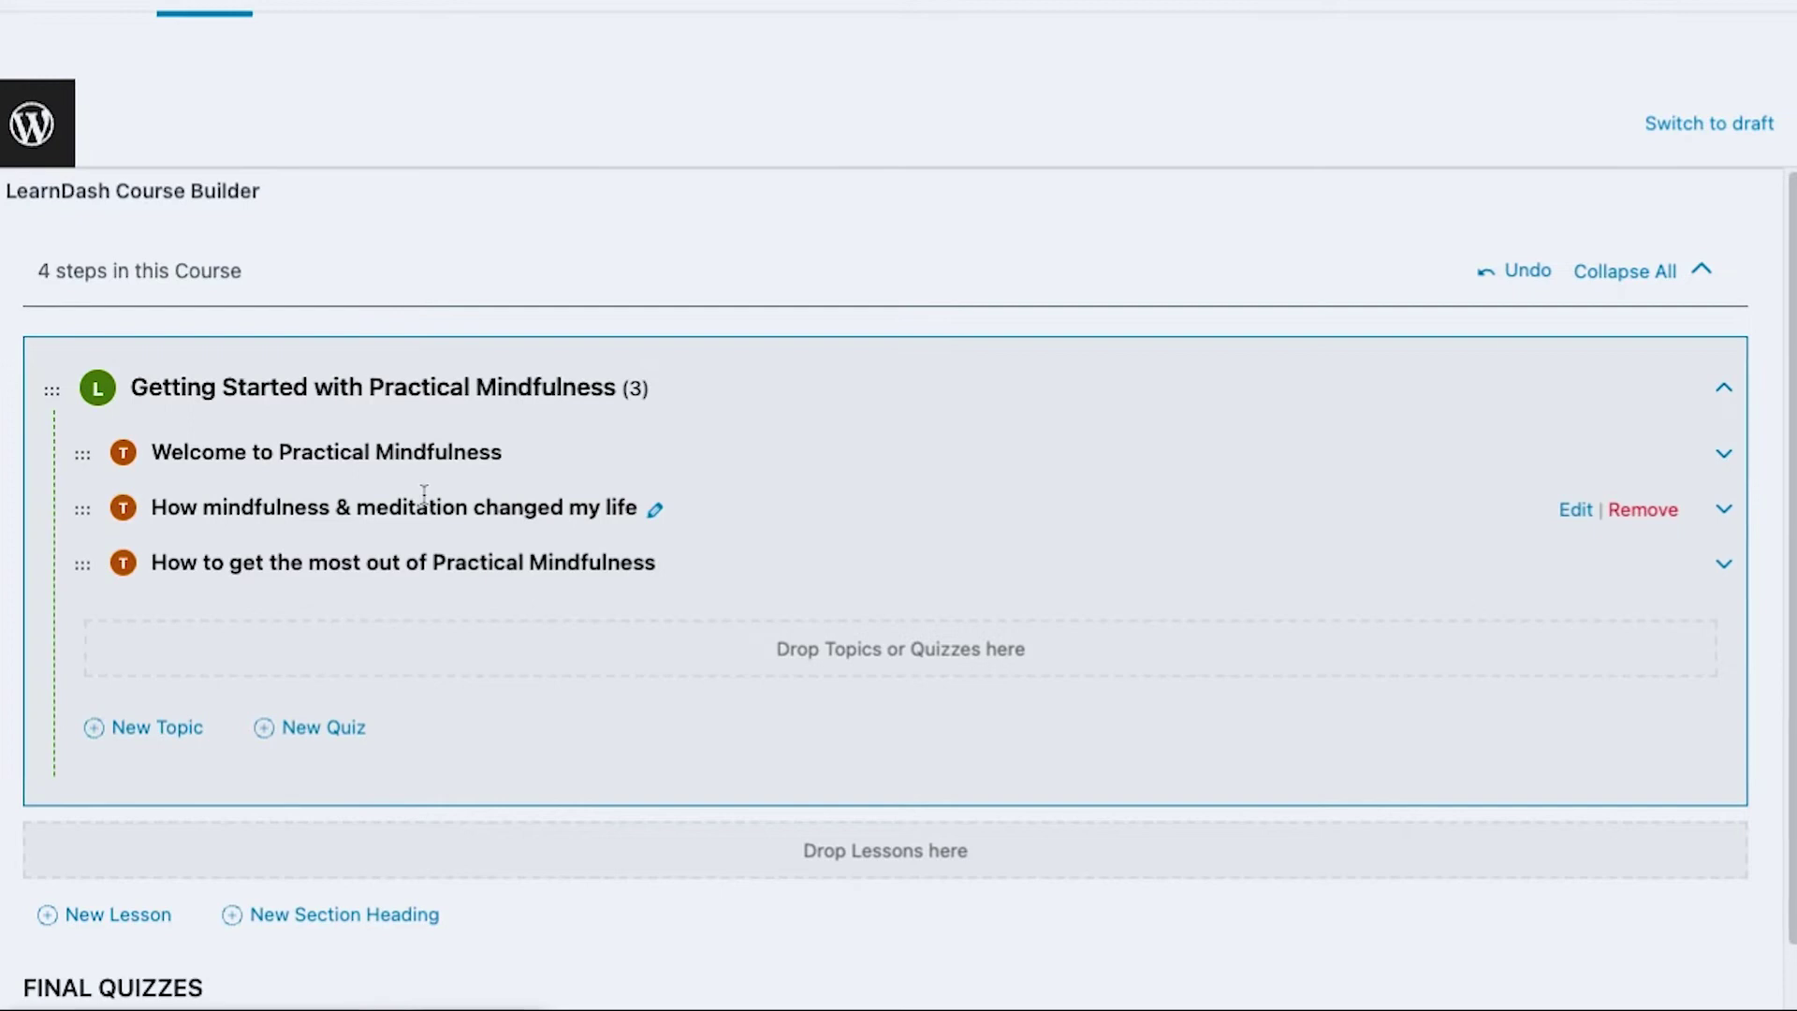
{"action": "left_click", "coordinate": [321, 735]}
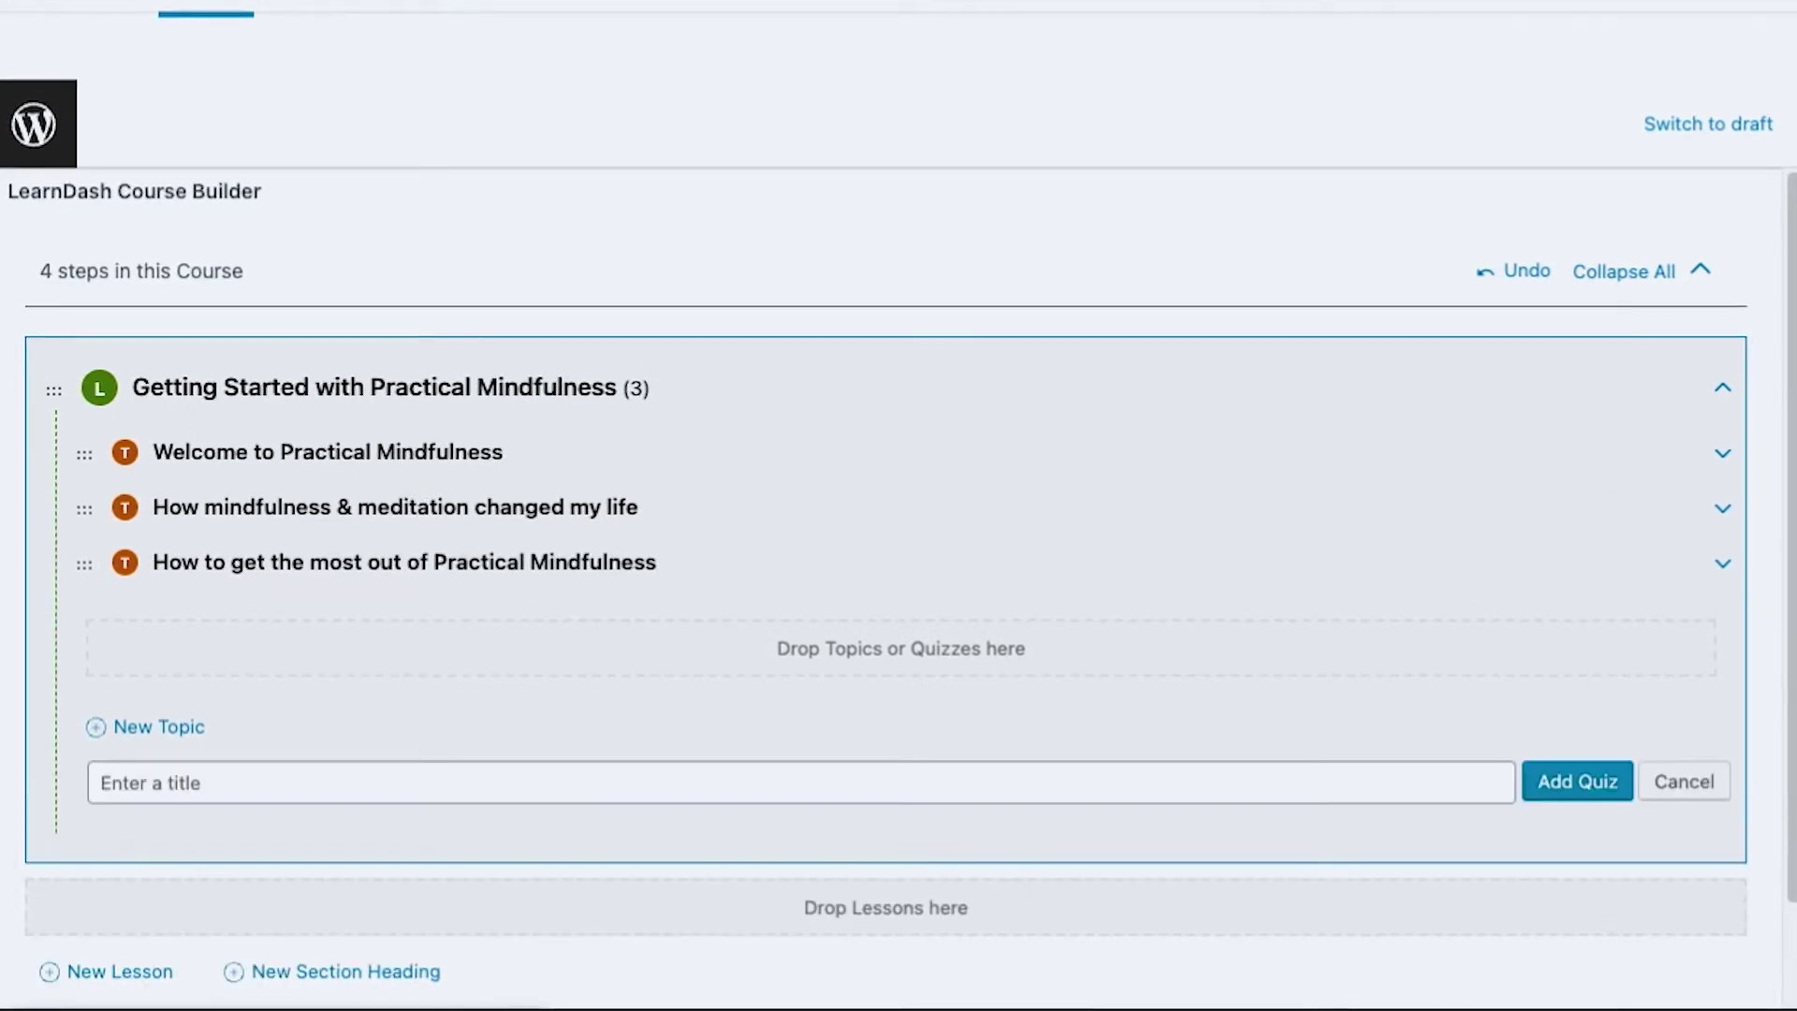
{"action": "left_click", "coordinate": [336, 768]}
{"action": "type", "text": "[Exercise] Get engaged!"}
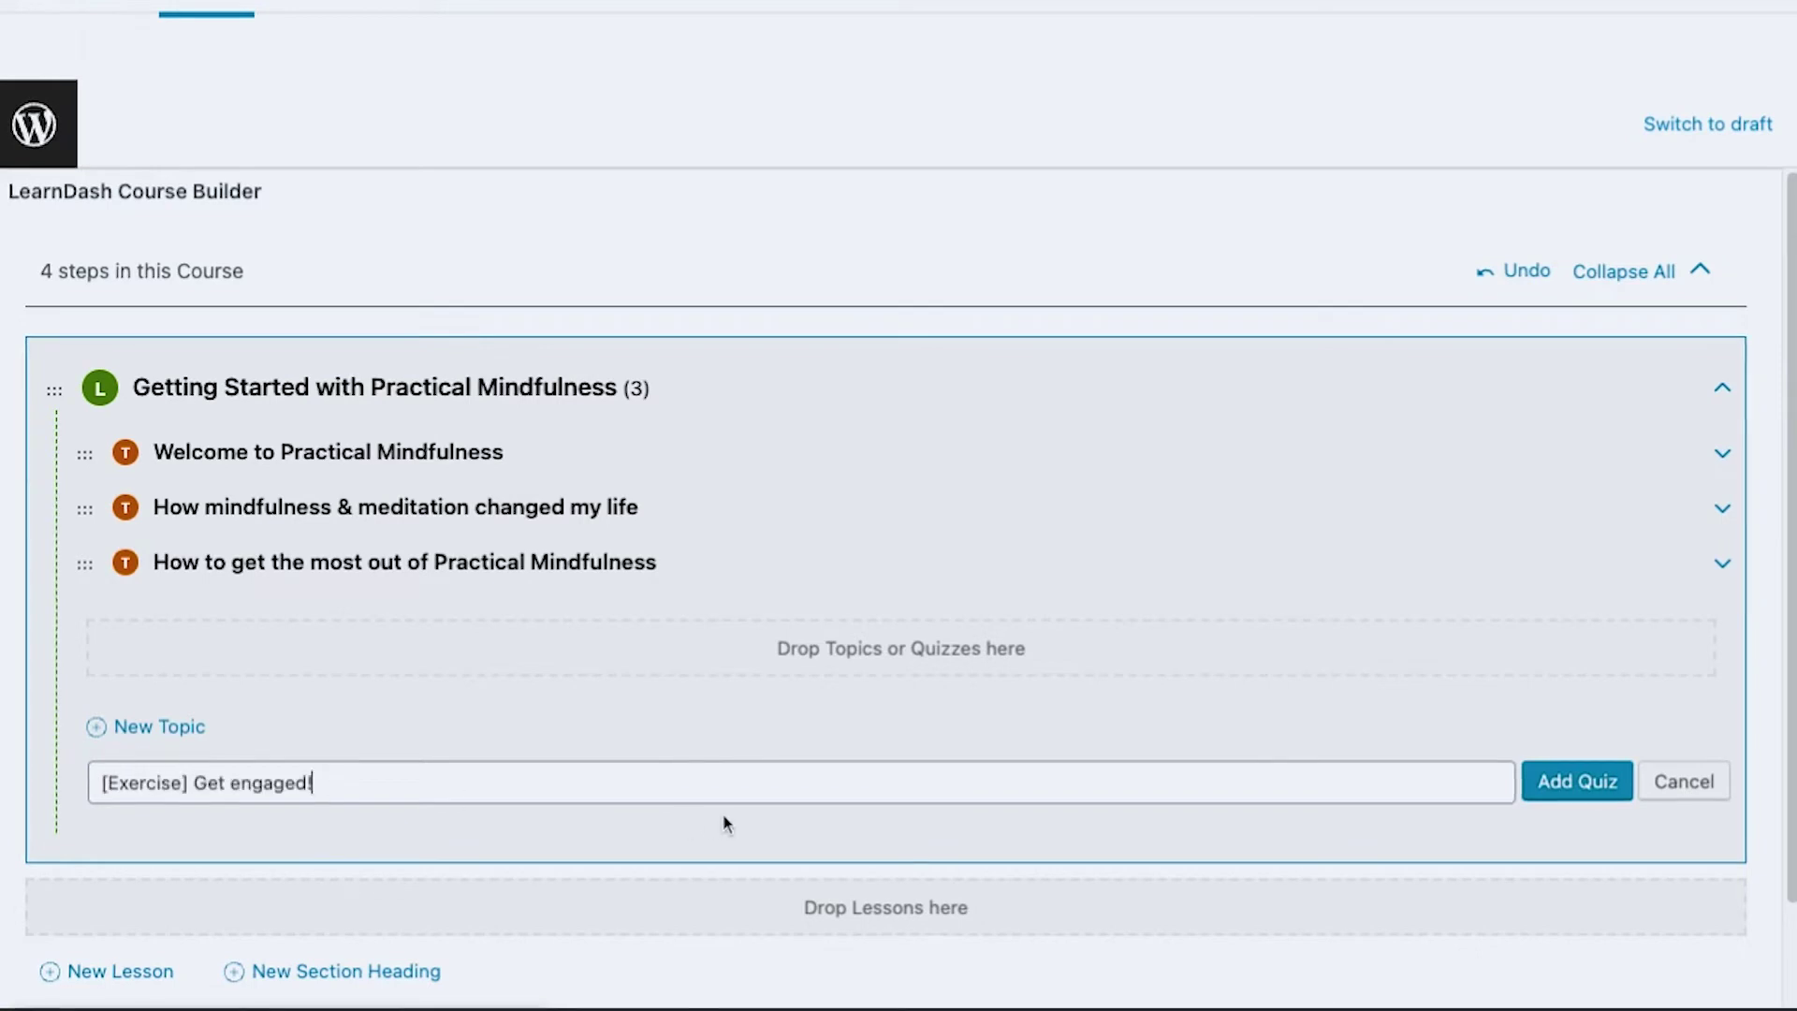
{"action": "left_click", "coordinate": [1558, 783]}
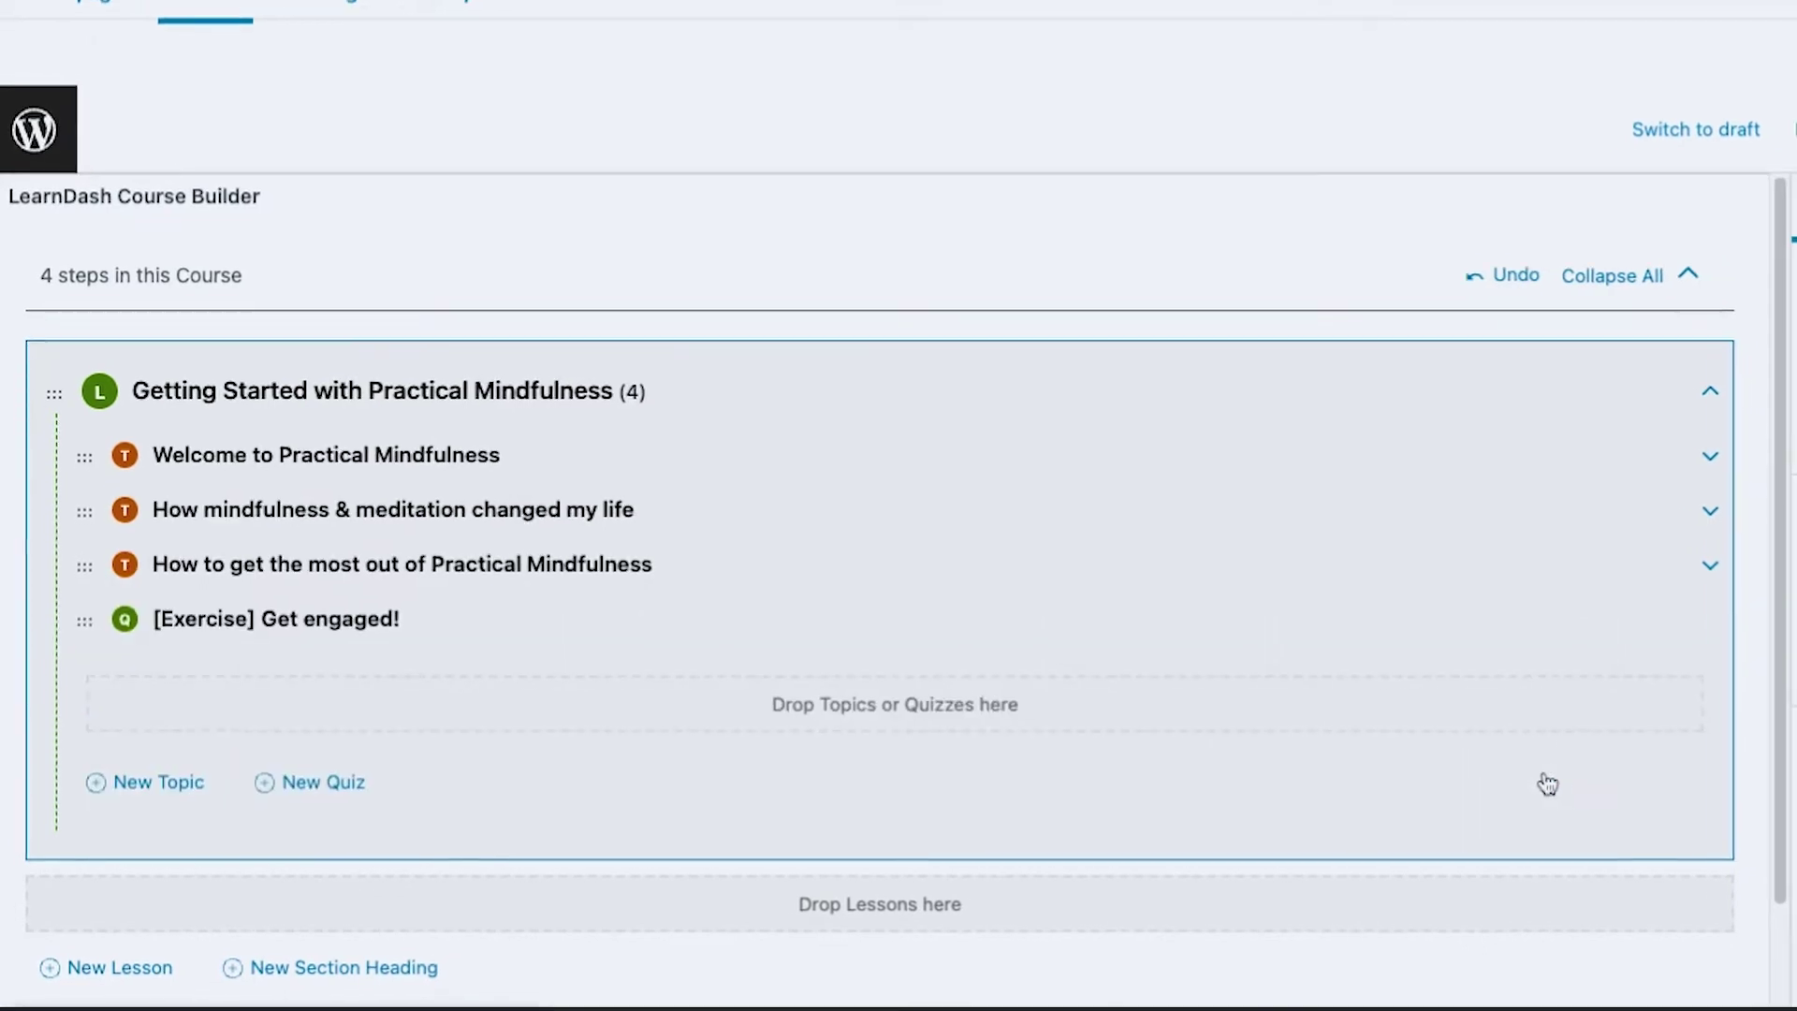
Step: Update the course with its new lesson structure and preview it in a new tab
{"action": "left_click", "coordinate": [1713, 219]}
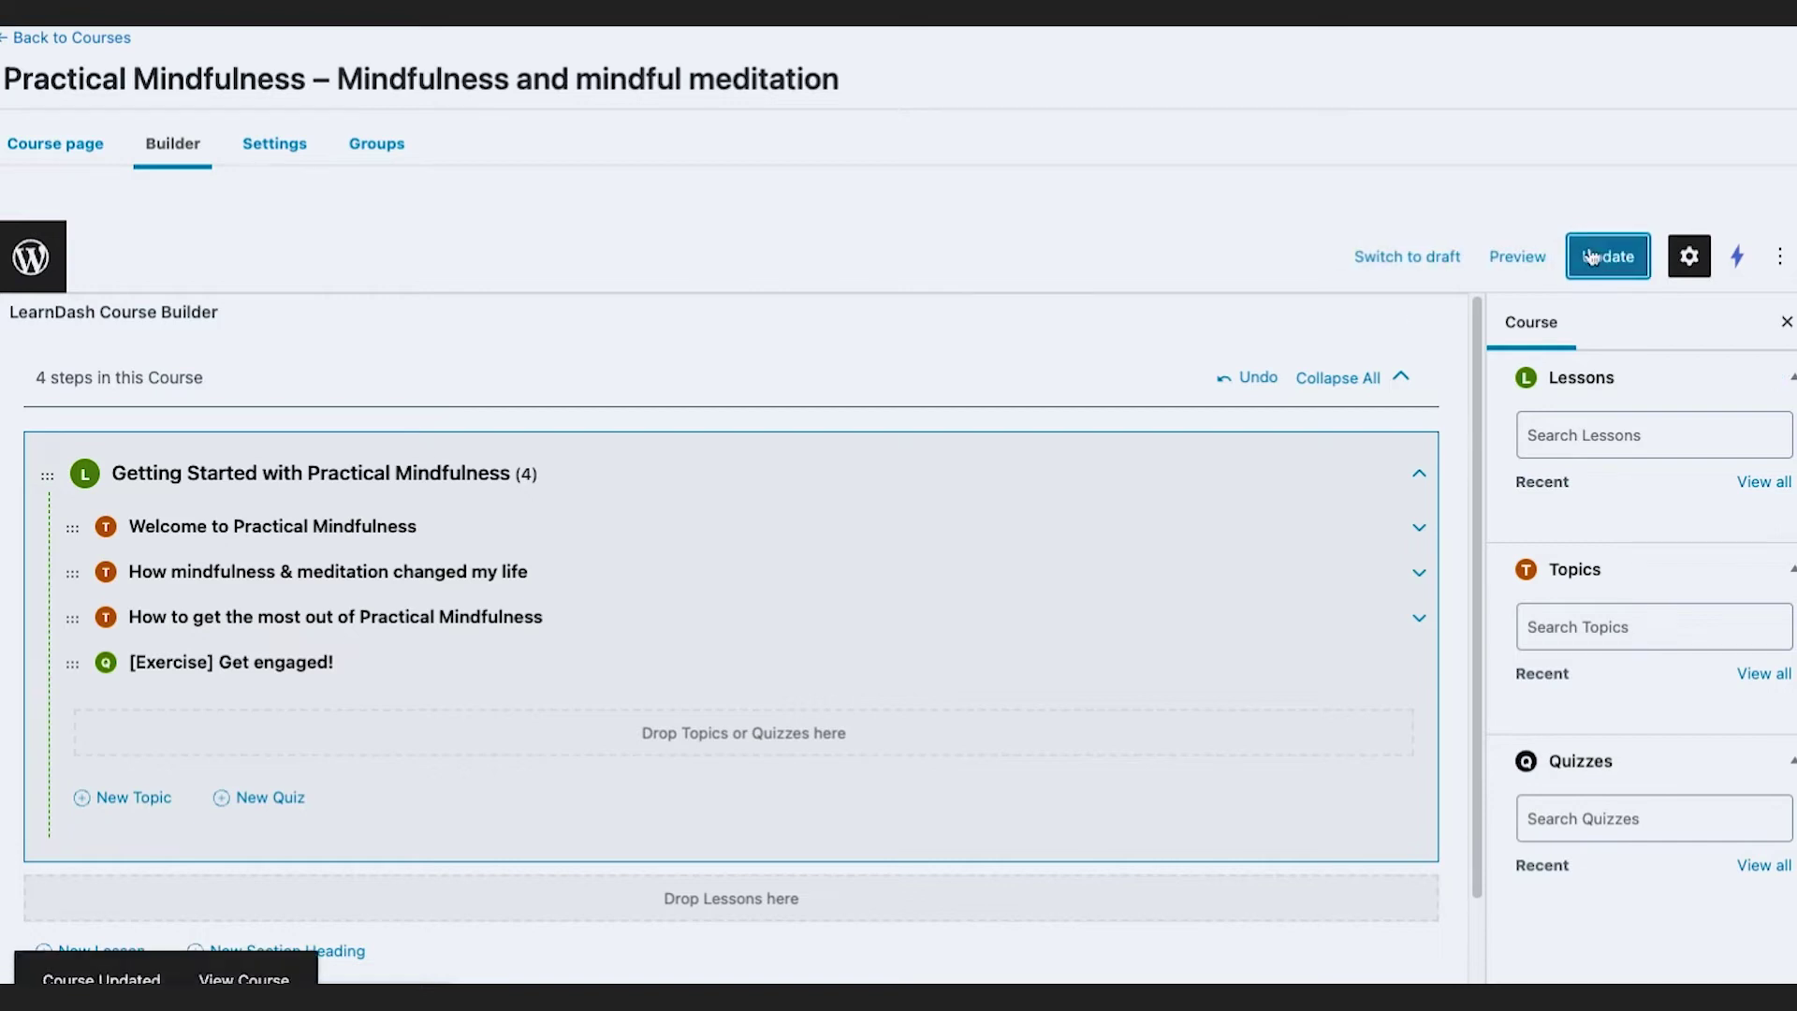
{"action": "left_click", "coordinate": [1517, 257]}
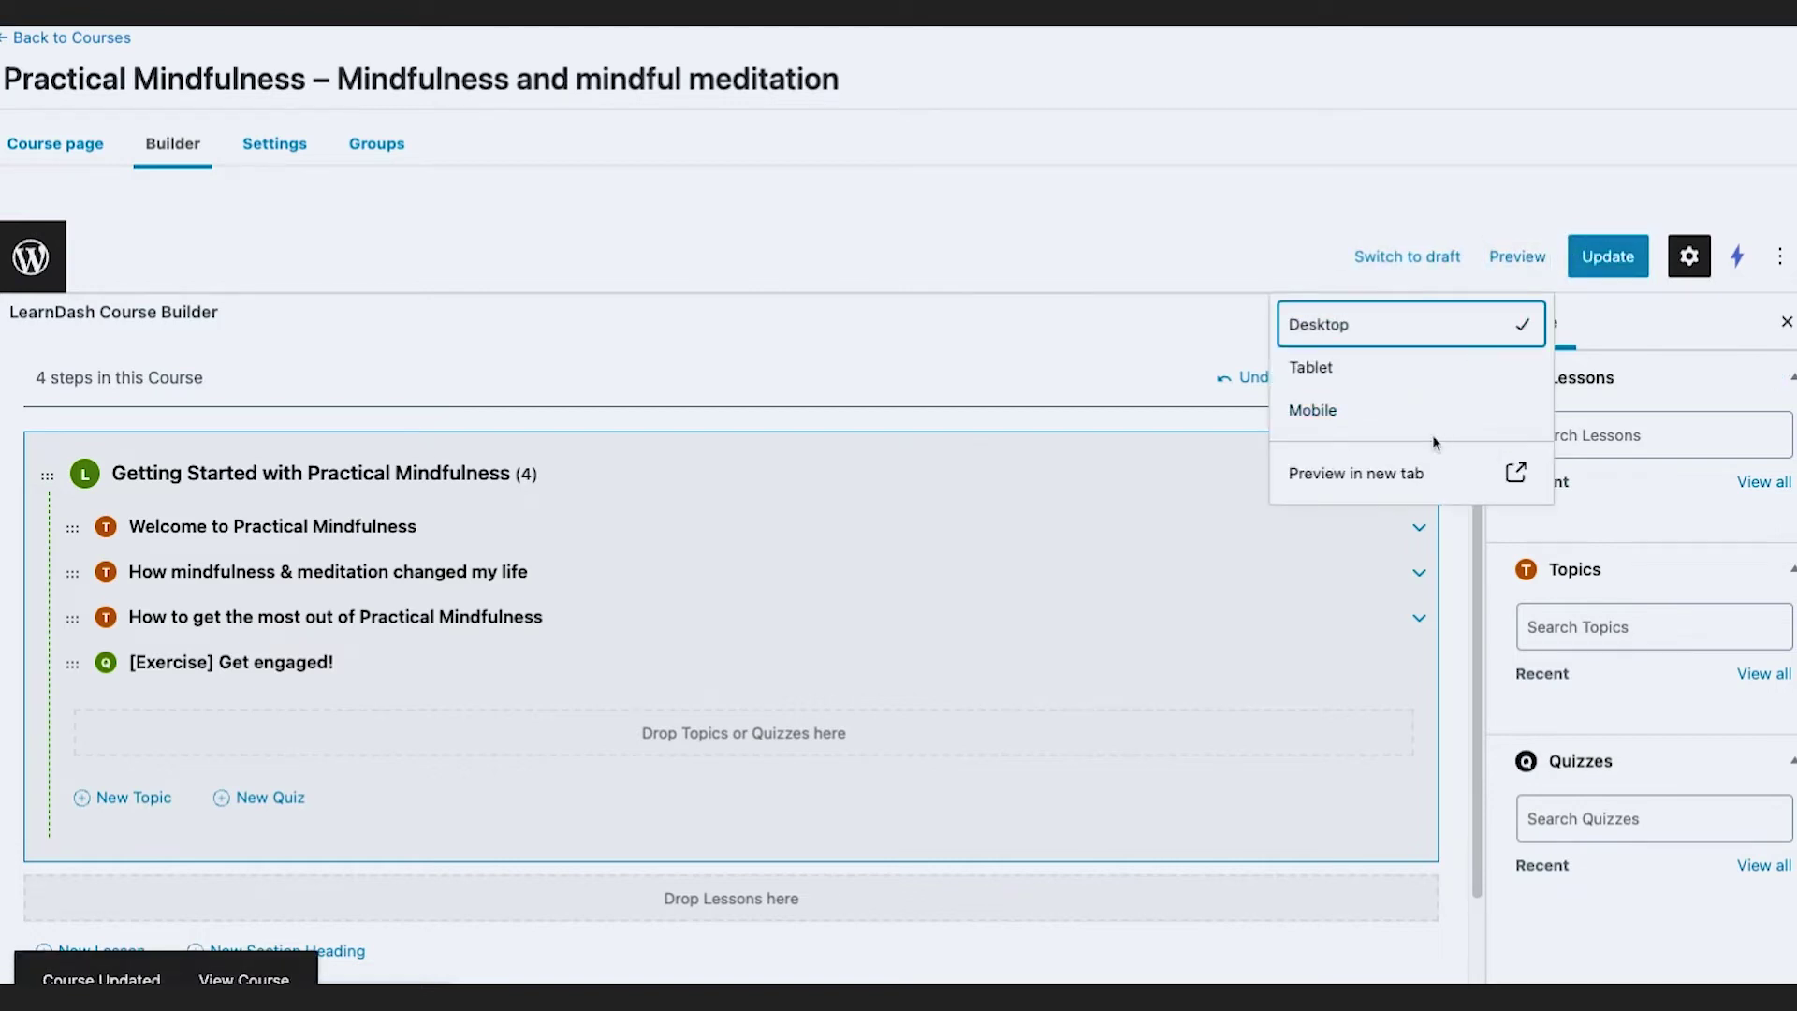
{"action": "left_click", "coordinate": [1329, 473]}
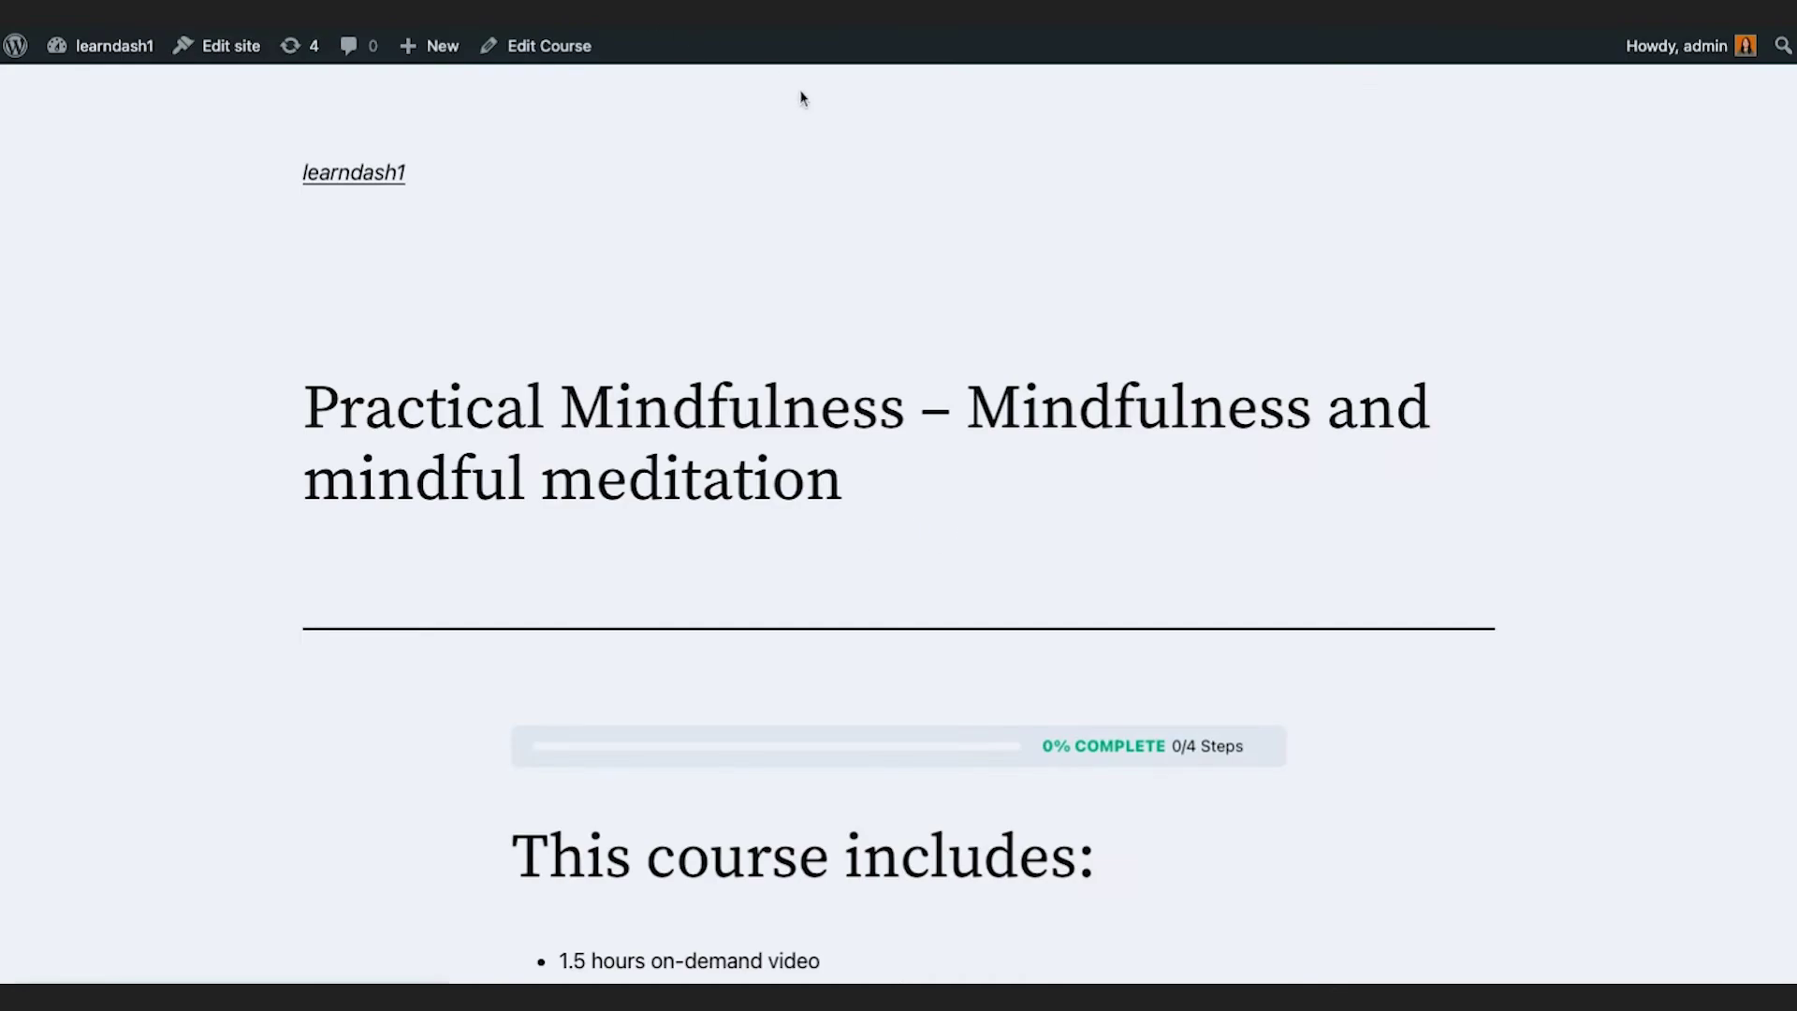
Step: Review the course preview down to Course Content, and examine the expanded lesson's topics, quiz, completion percentage and step count
{"action": "scroll", "coordinate": [1105, 521], "scroll_direction": "down", "scroll_amount": 5}
{"action": "scroll", "coordinate": [1104, 521], "scroll_direction": "up", "scroll_amount": 4}
{"action": "scroll", "coordinate": [1105, 520], "scroll_direction": "down", "scroll_amount": 7}
{"action": "scroll", "coordinate": [1106, 527], "scroll_direction": "down", "scroll_amount": 15}
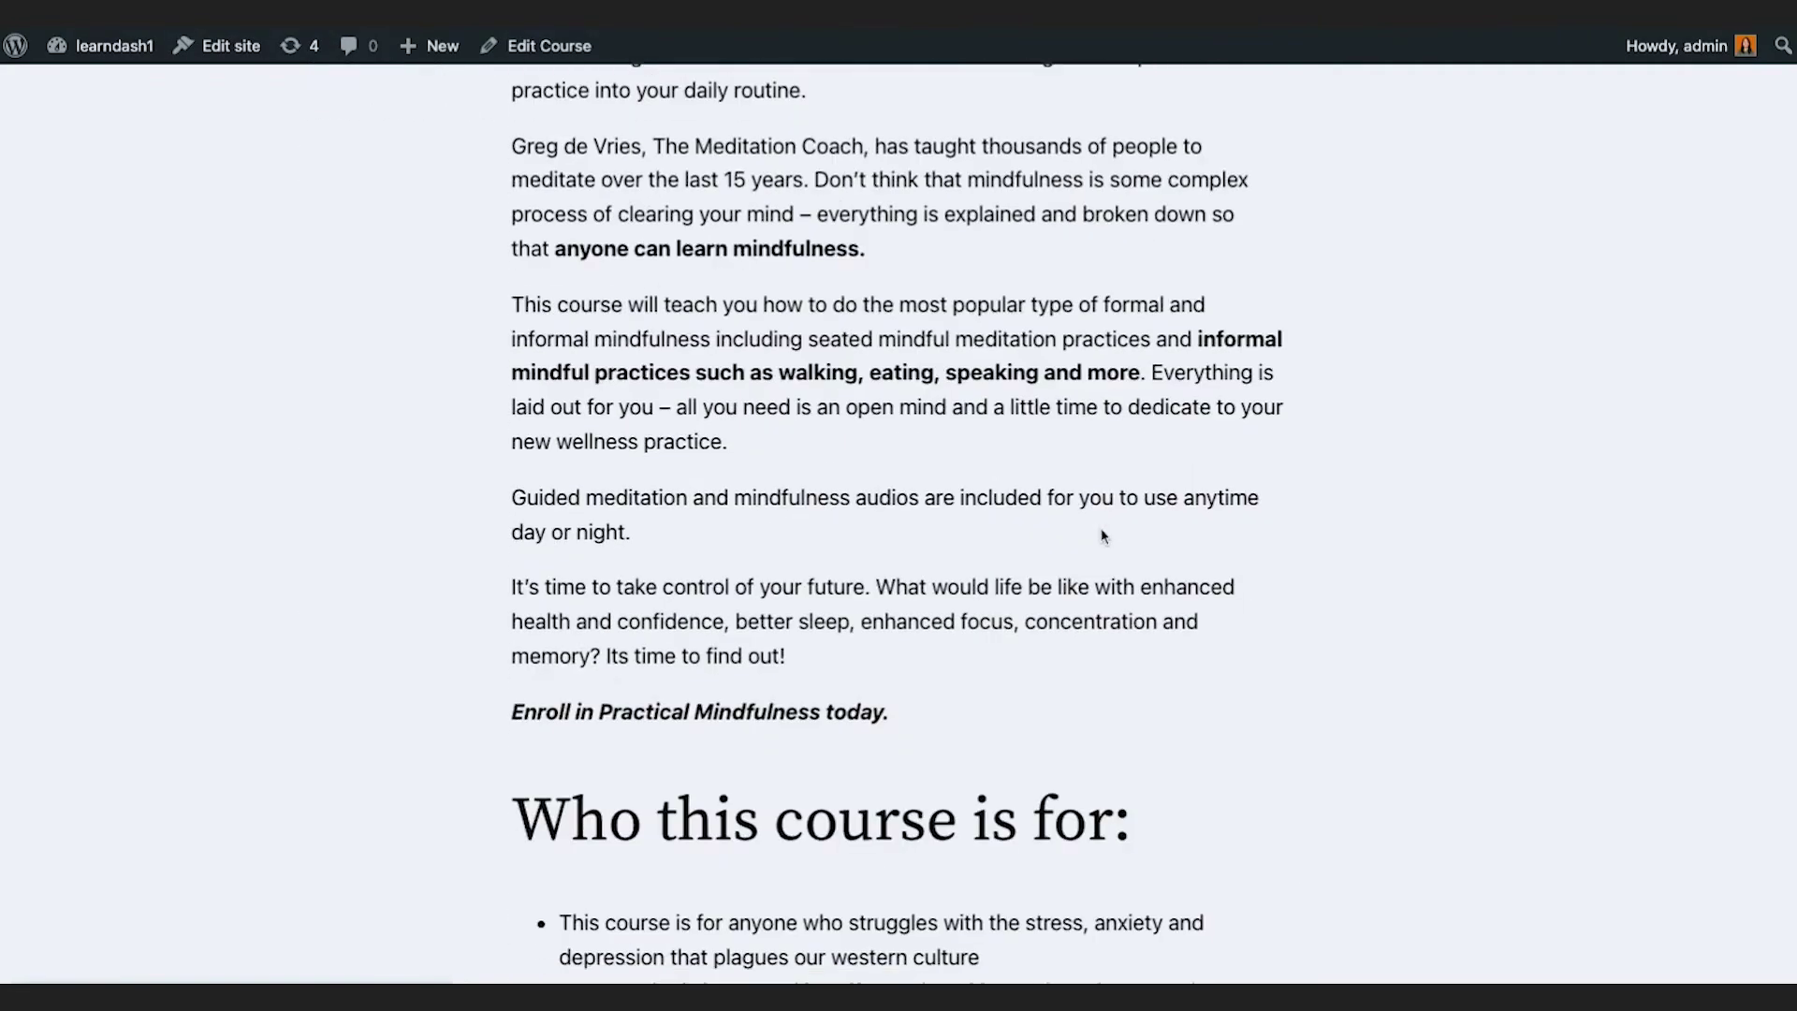
{"action": "scroll", "coordinate": [1104, 536], "scroll_direction": "down", "scroll_amount": 10}
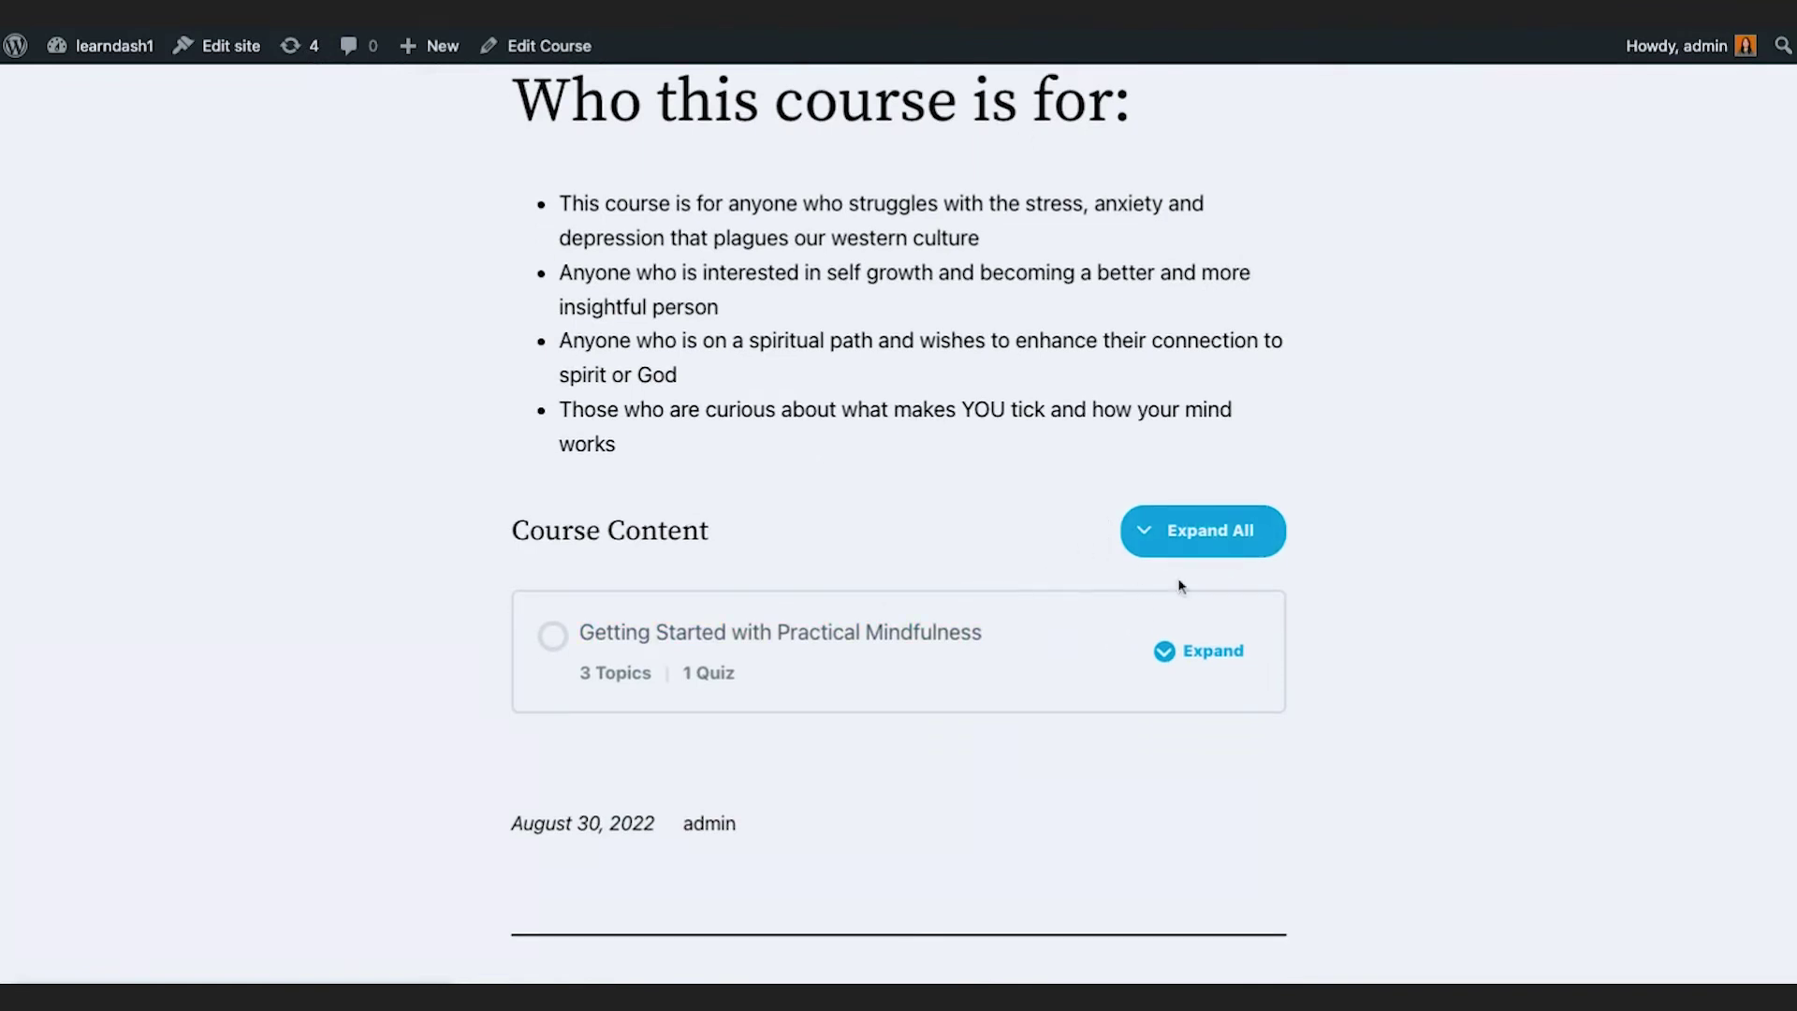
{"action": "left_click", "coordinate": [1211, 652]}
{"action": "scroll", "coordinate": [1215, 668], "scroll_direction": "down", "scroll_amount": 1}
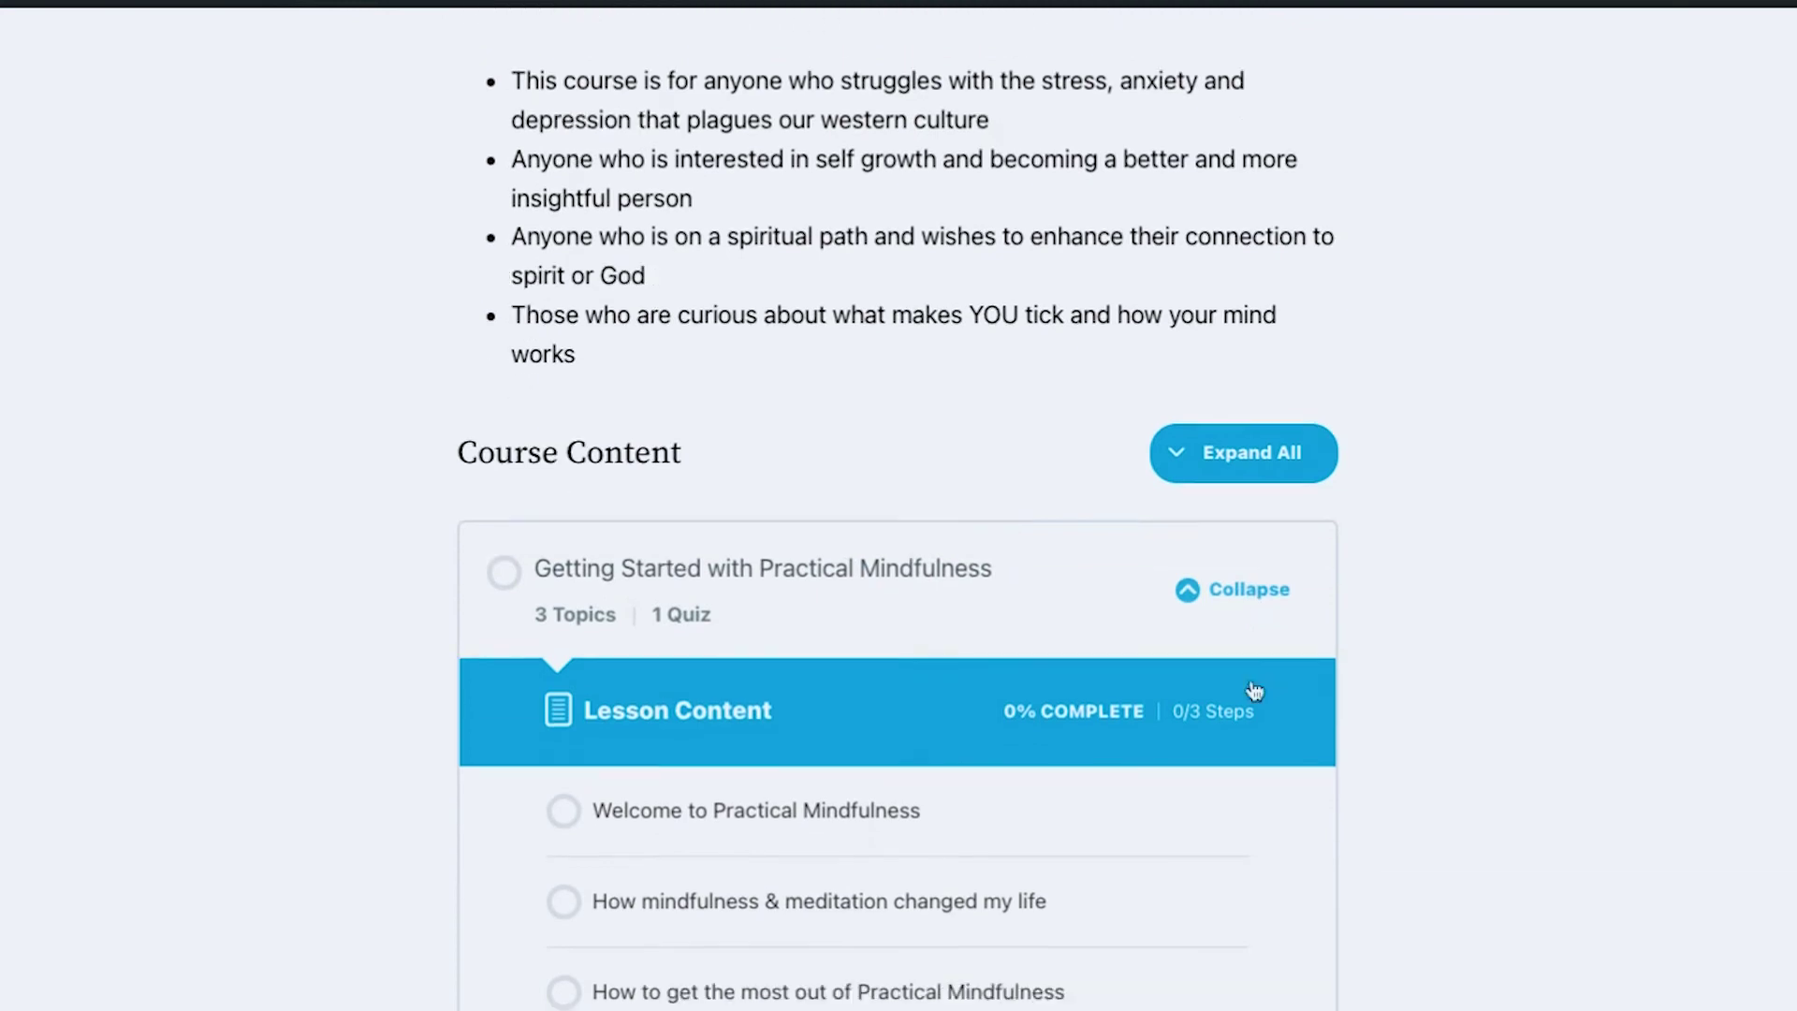
{"action": "scroll", "coordinate": [1255, 691], "scroll_direction": "down", "scroll_amount": 1}
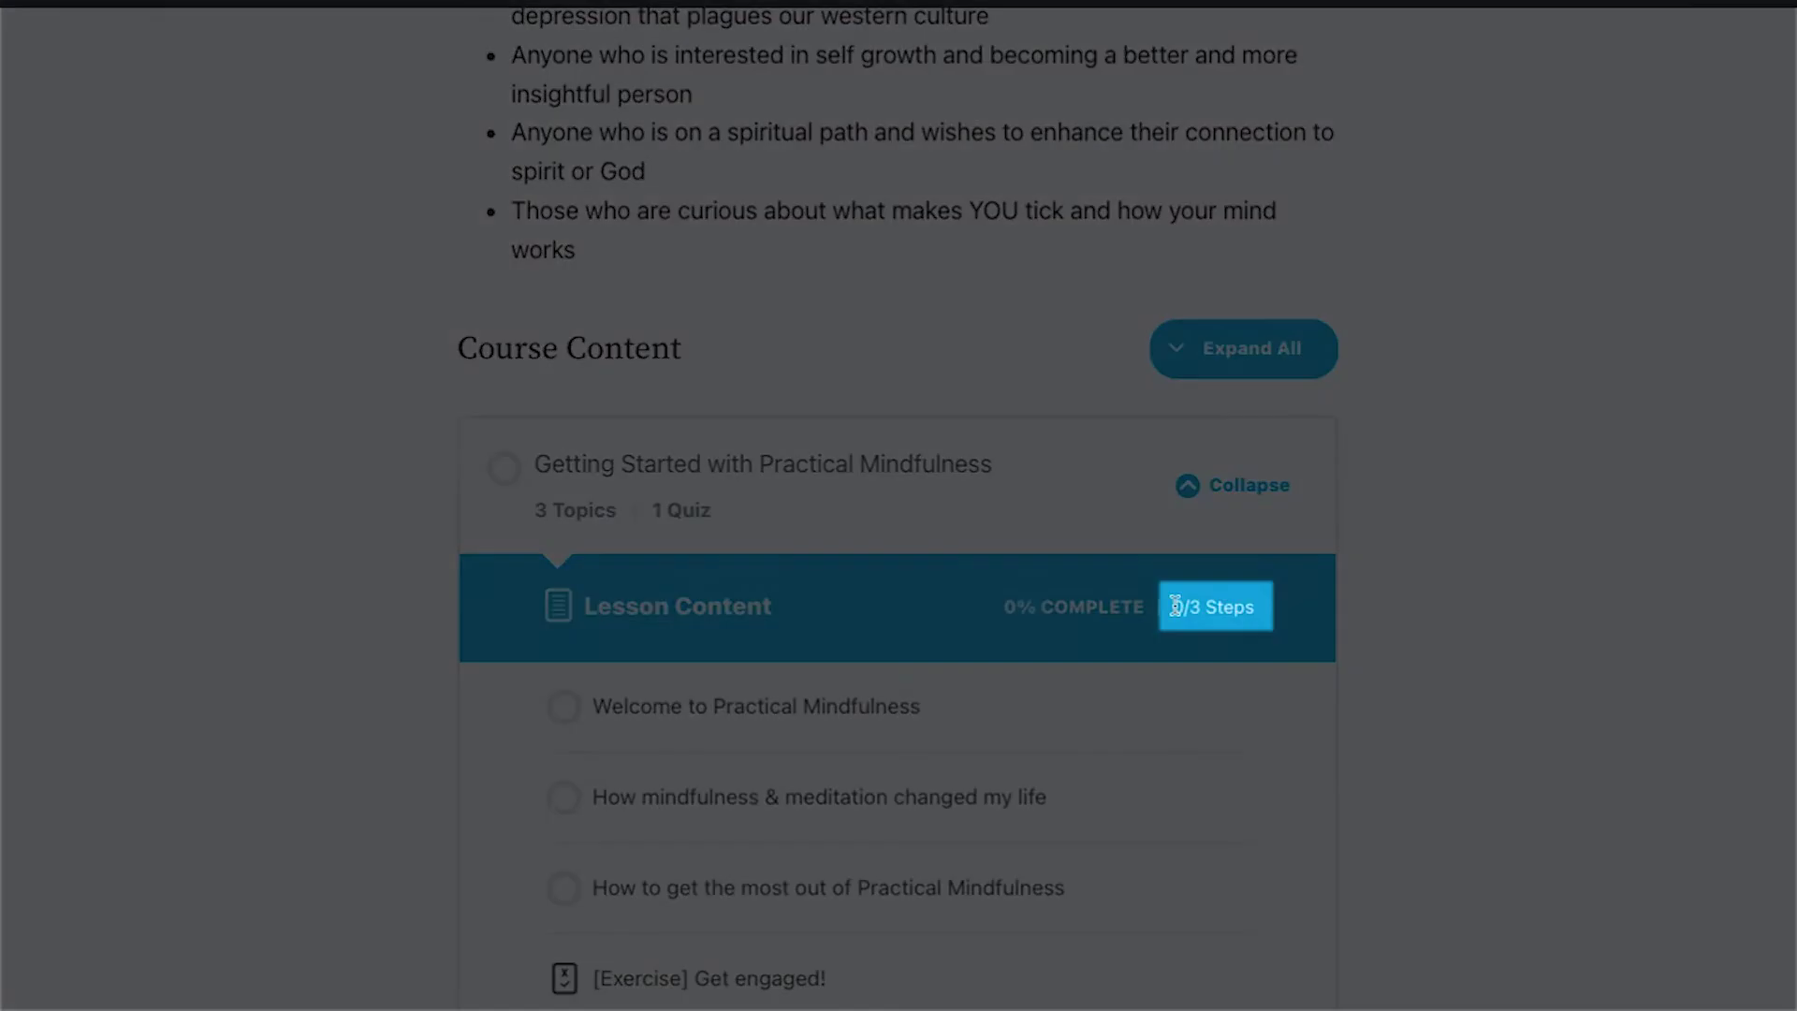
{"action": "left_click_drag", "start_coordinate": [1169, 607], "coordinate": [1262, 621]}
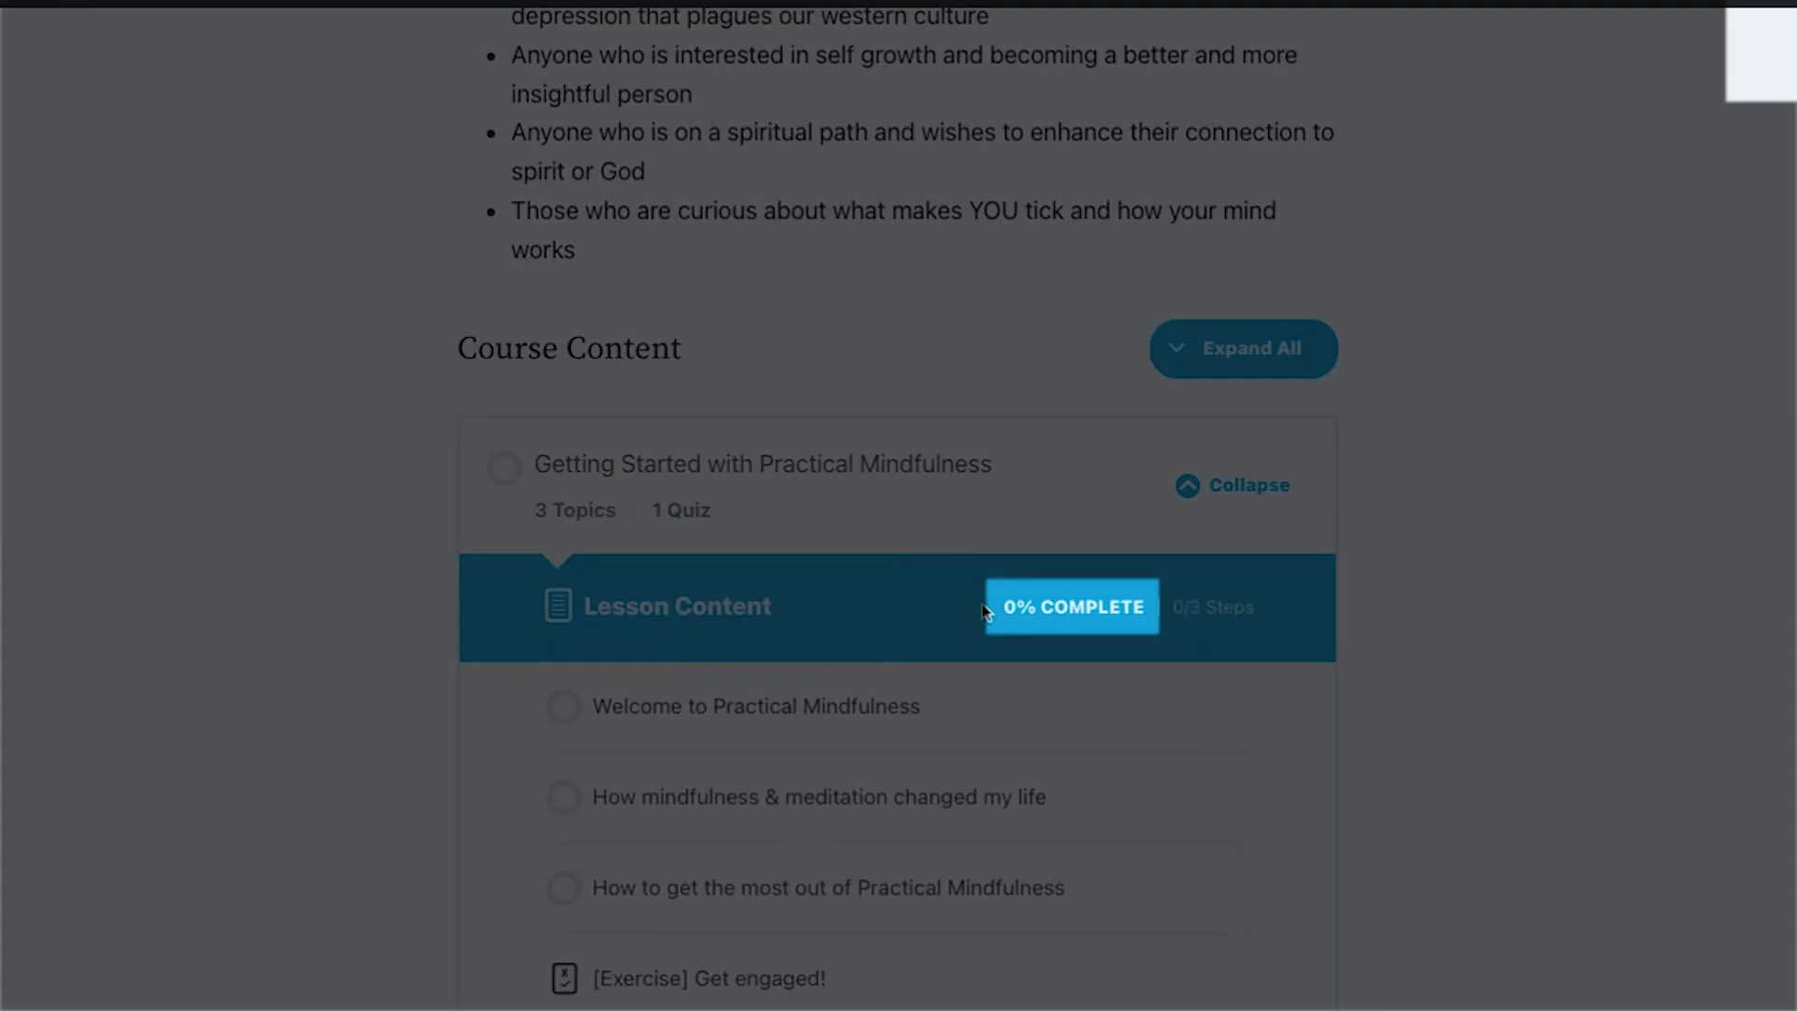
{"action": "left_click", "coordinate": [985, 611]}
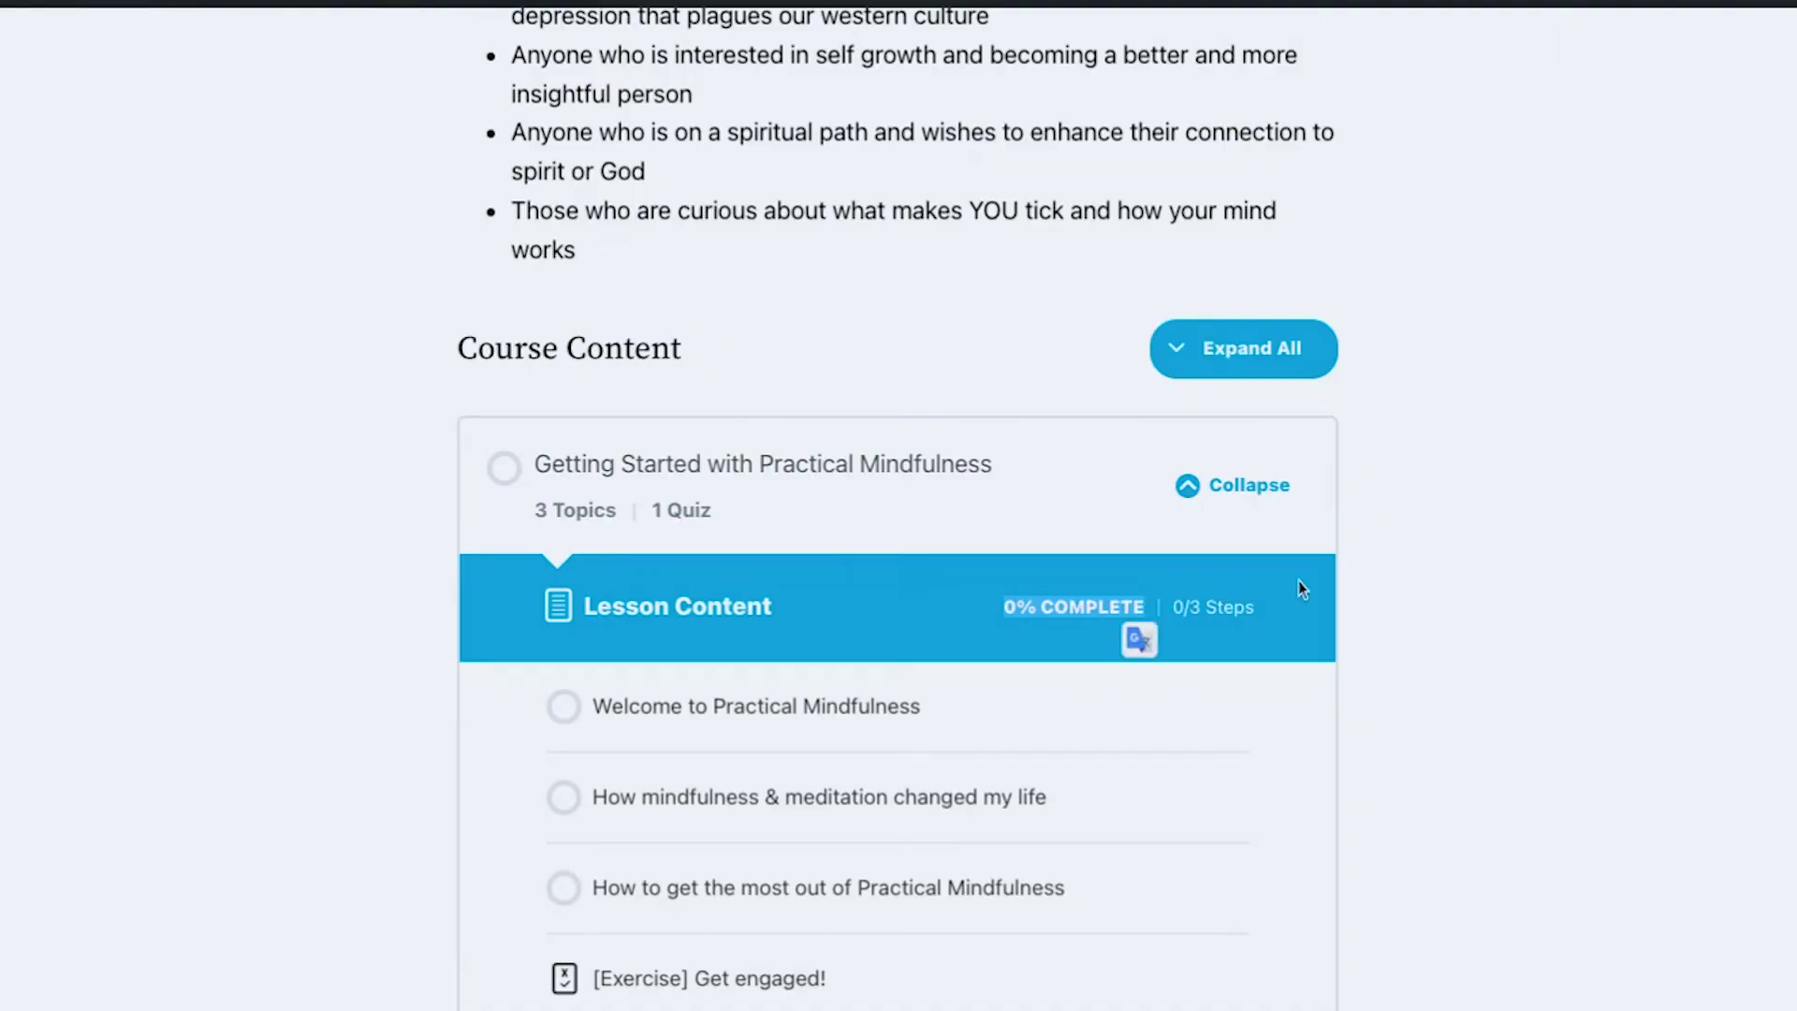
{"action": "left_click", "coordinate": [1219, 501]}
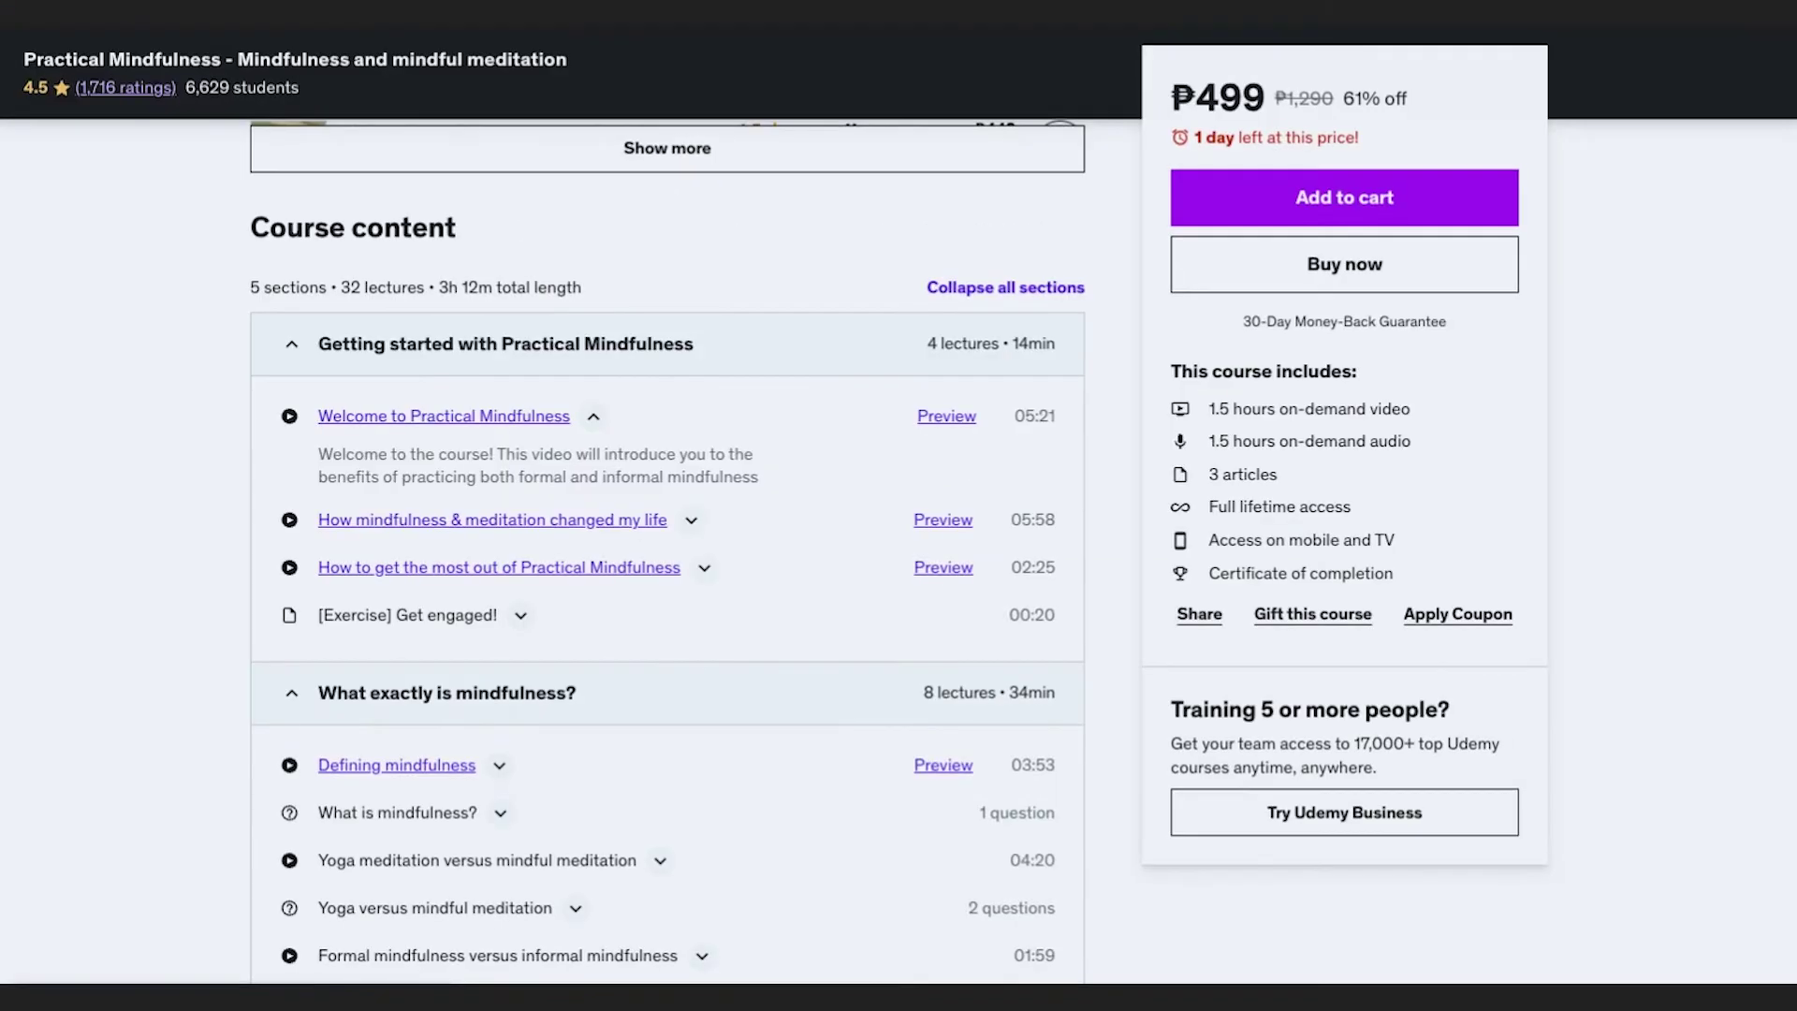
Step: Examine the lectures in Udemy's "What exactly is mindfulness?" section, and review the lesson structure in the LearnDash course builder
{"action": "scroll", "coordinate": [688, 592], "scroll_direction": "down", "scroll_amount": 2}
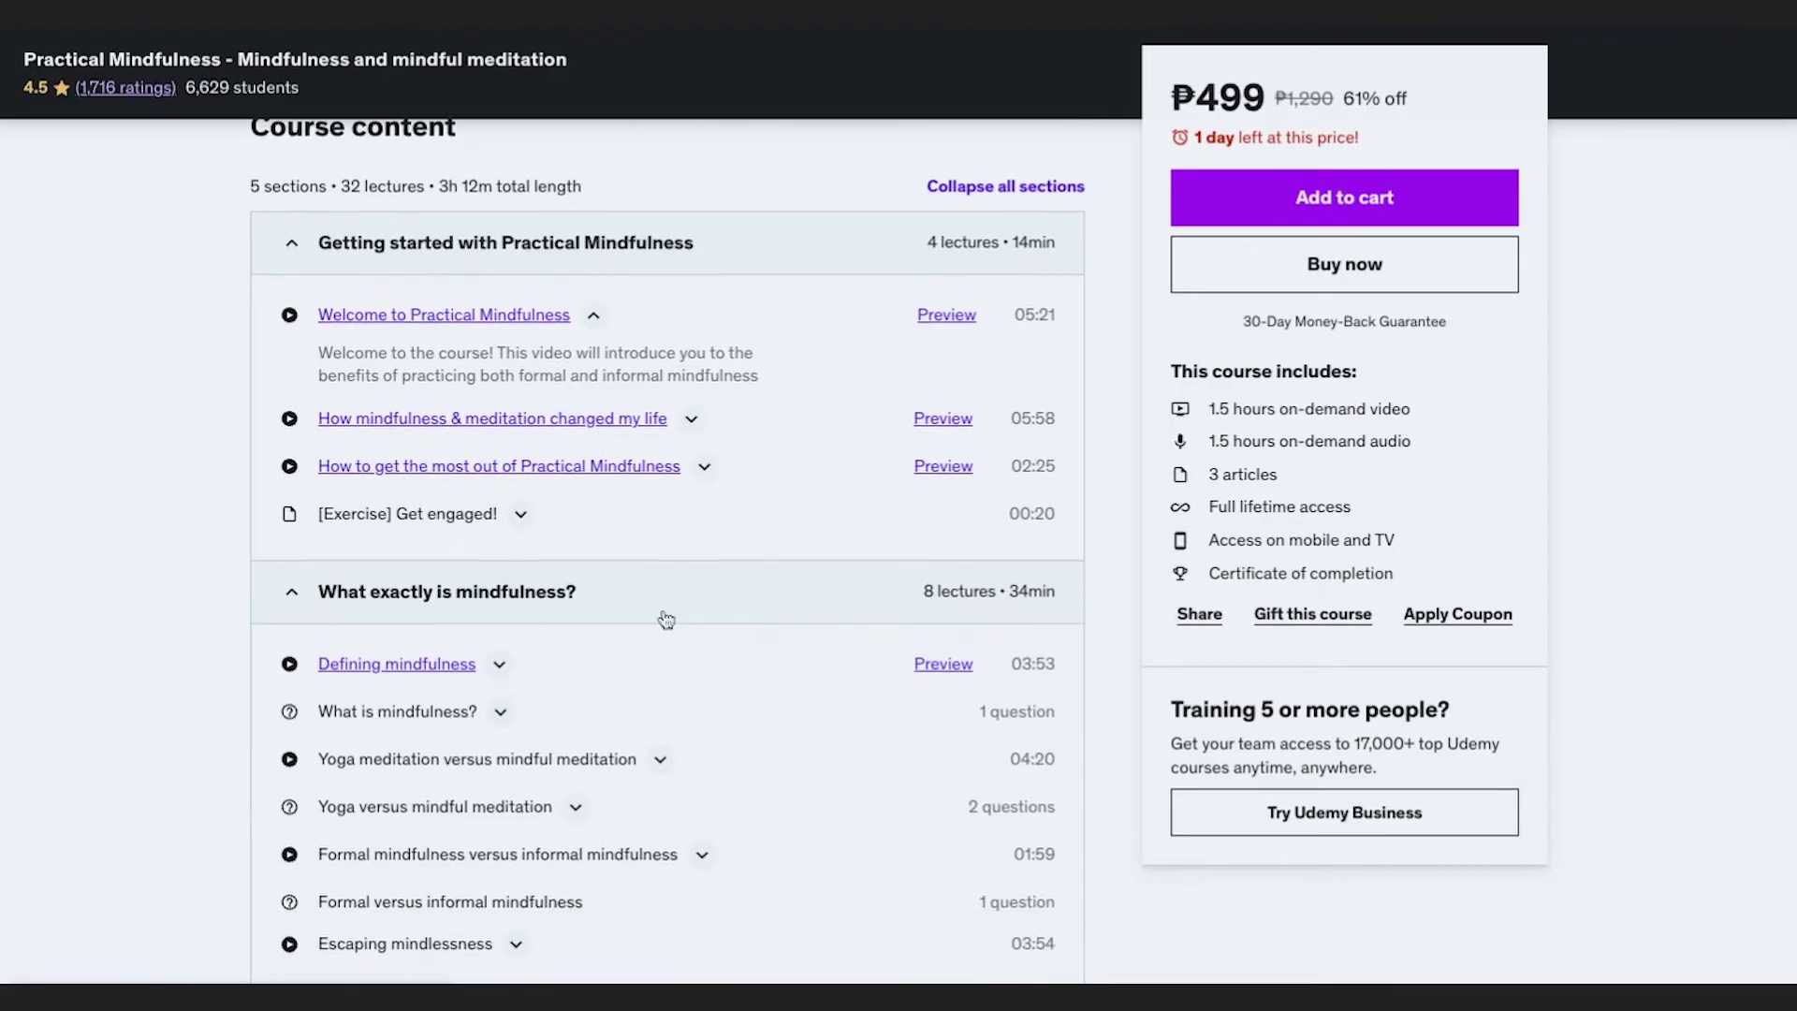
{"action": "scroll", "coordinate": [586, 578], "scroll_direction": "down", "scroll_amount": 1}
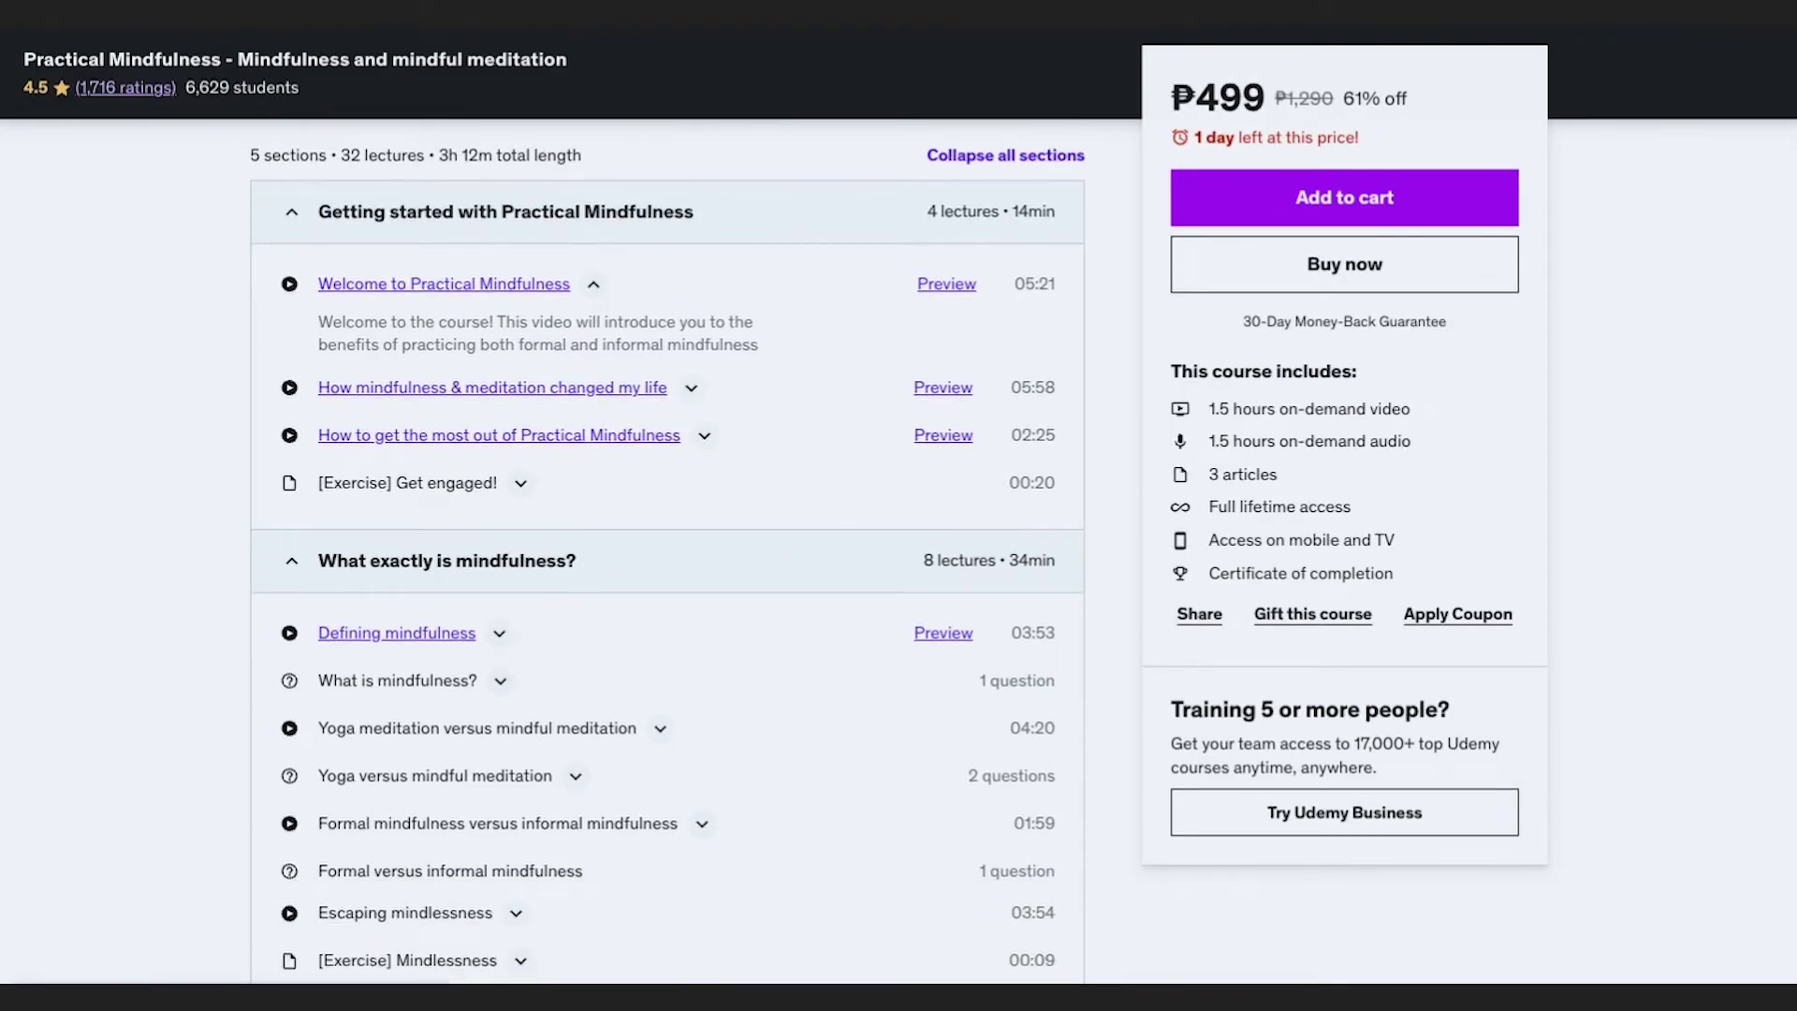
{"action": "scroll", "coordinate": [731, 671], "scroll_direction": "down", "scroll_amount": 2}
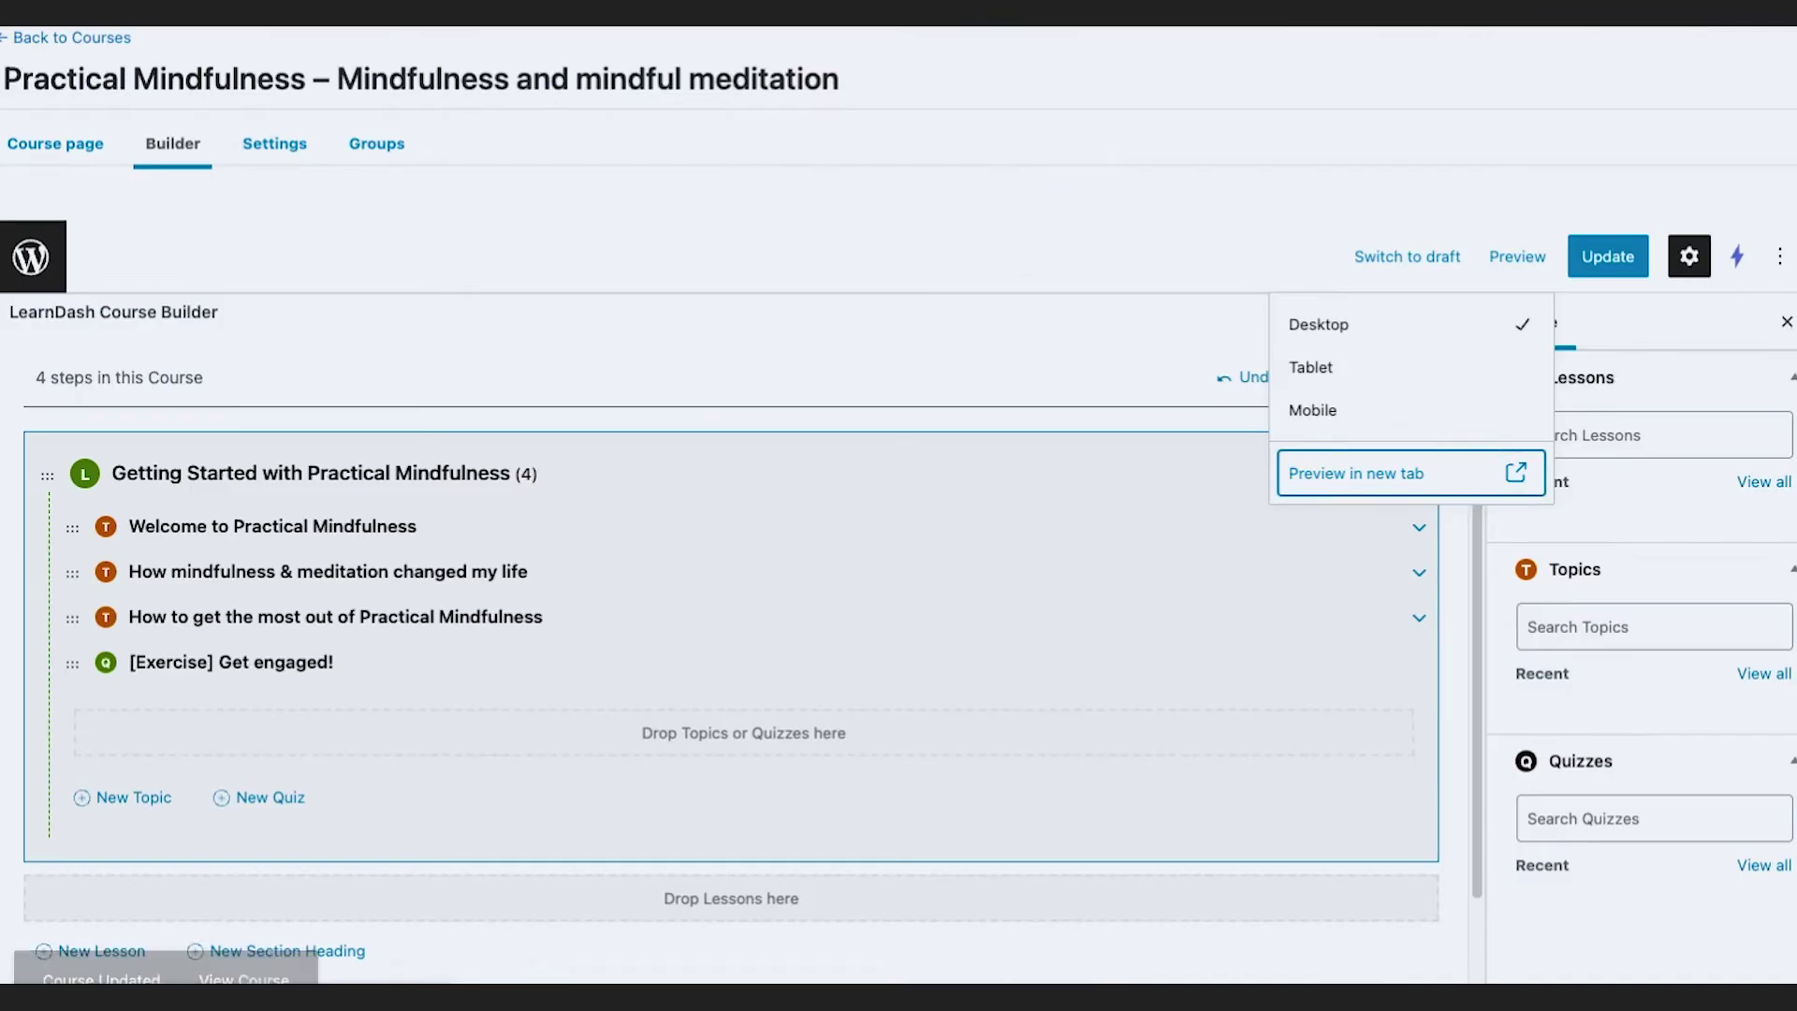
{"action": "scroll", "coordinate": [642, 502], "scroll_direction": "down", "scroll_amount": 2}
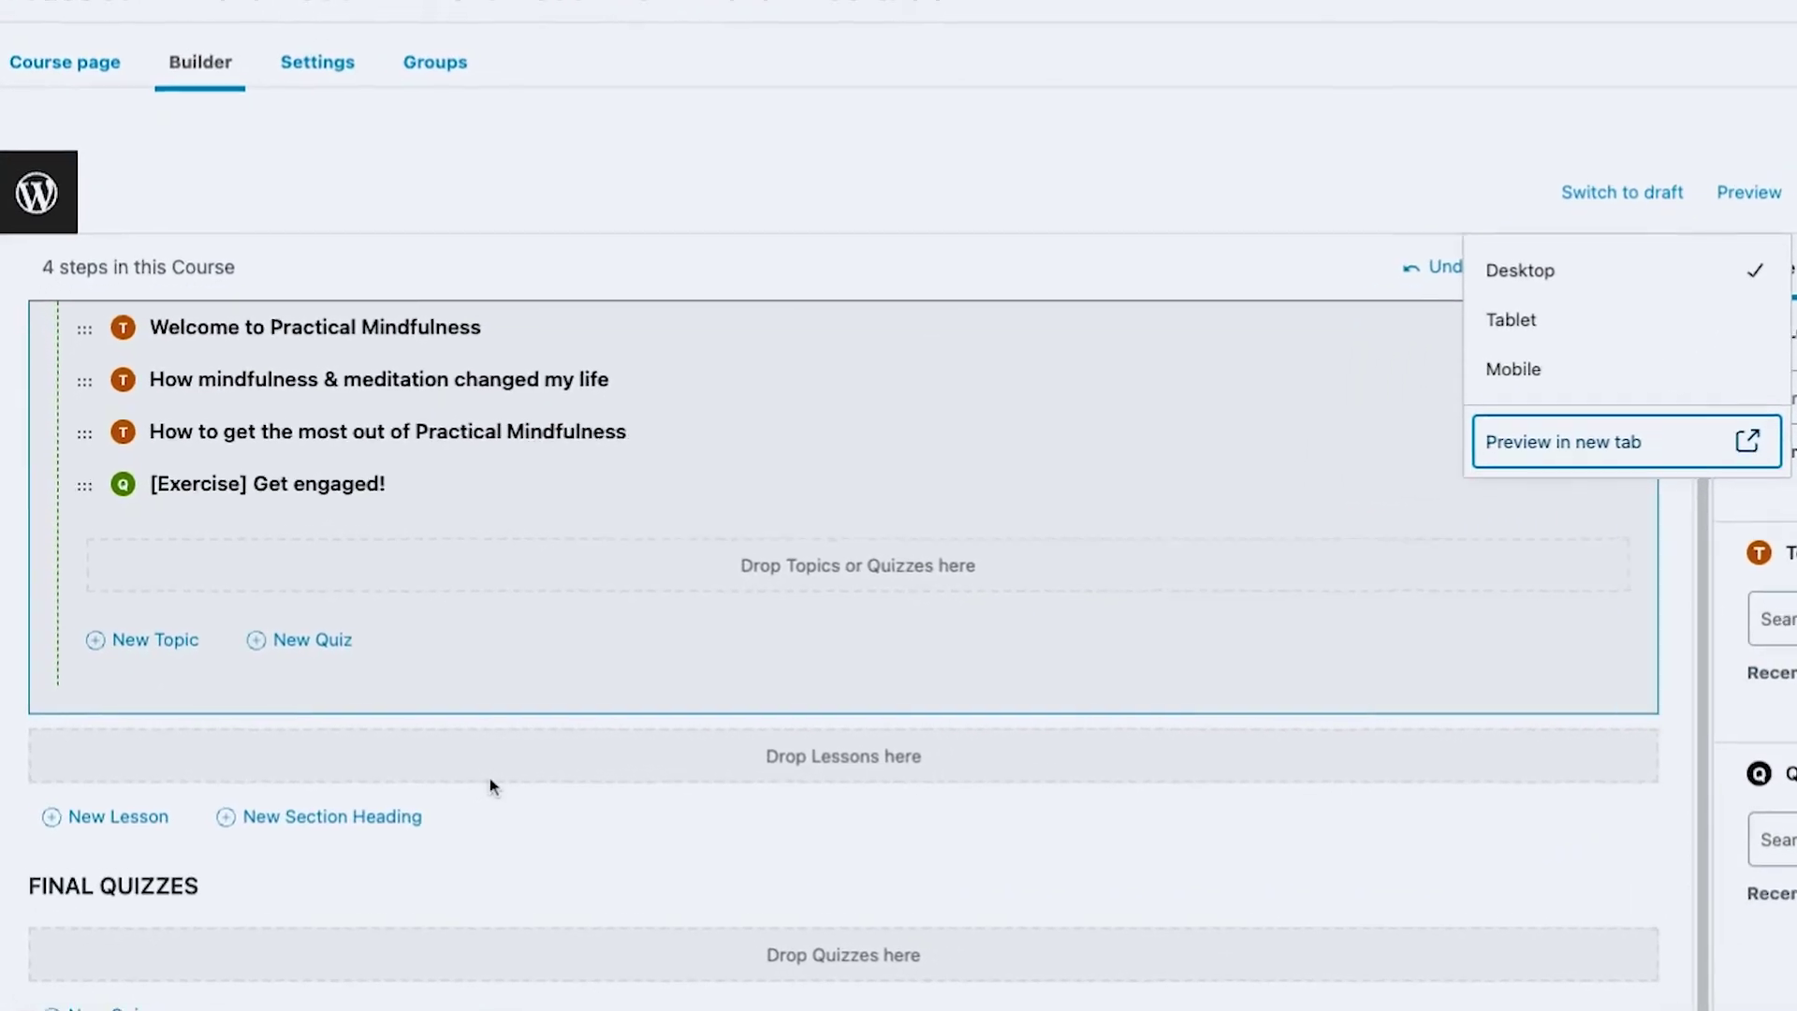
{"action": "scroll", "coordinate": [1212, 580], "scroll_direction": "up", "scroll_amount": 2}
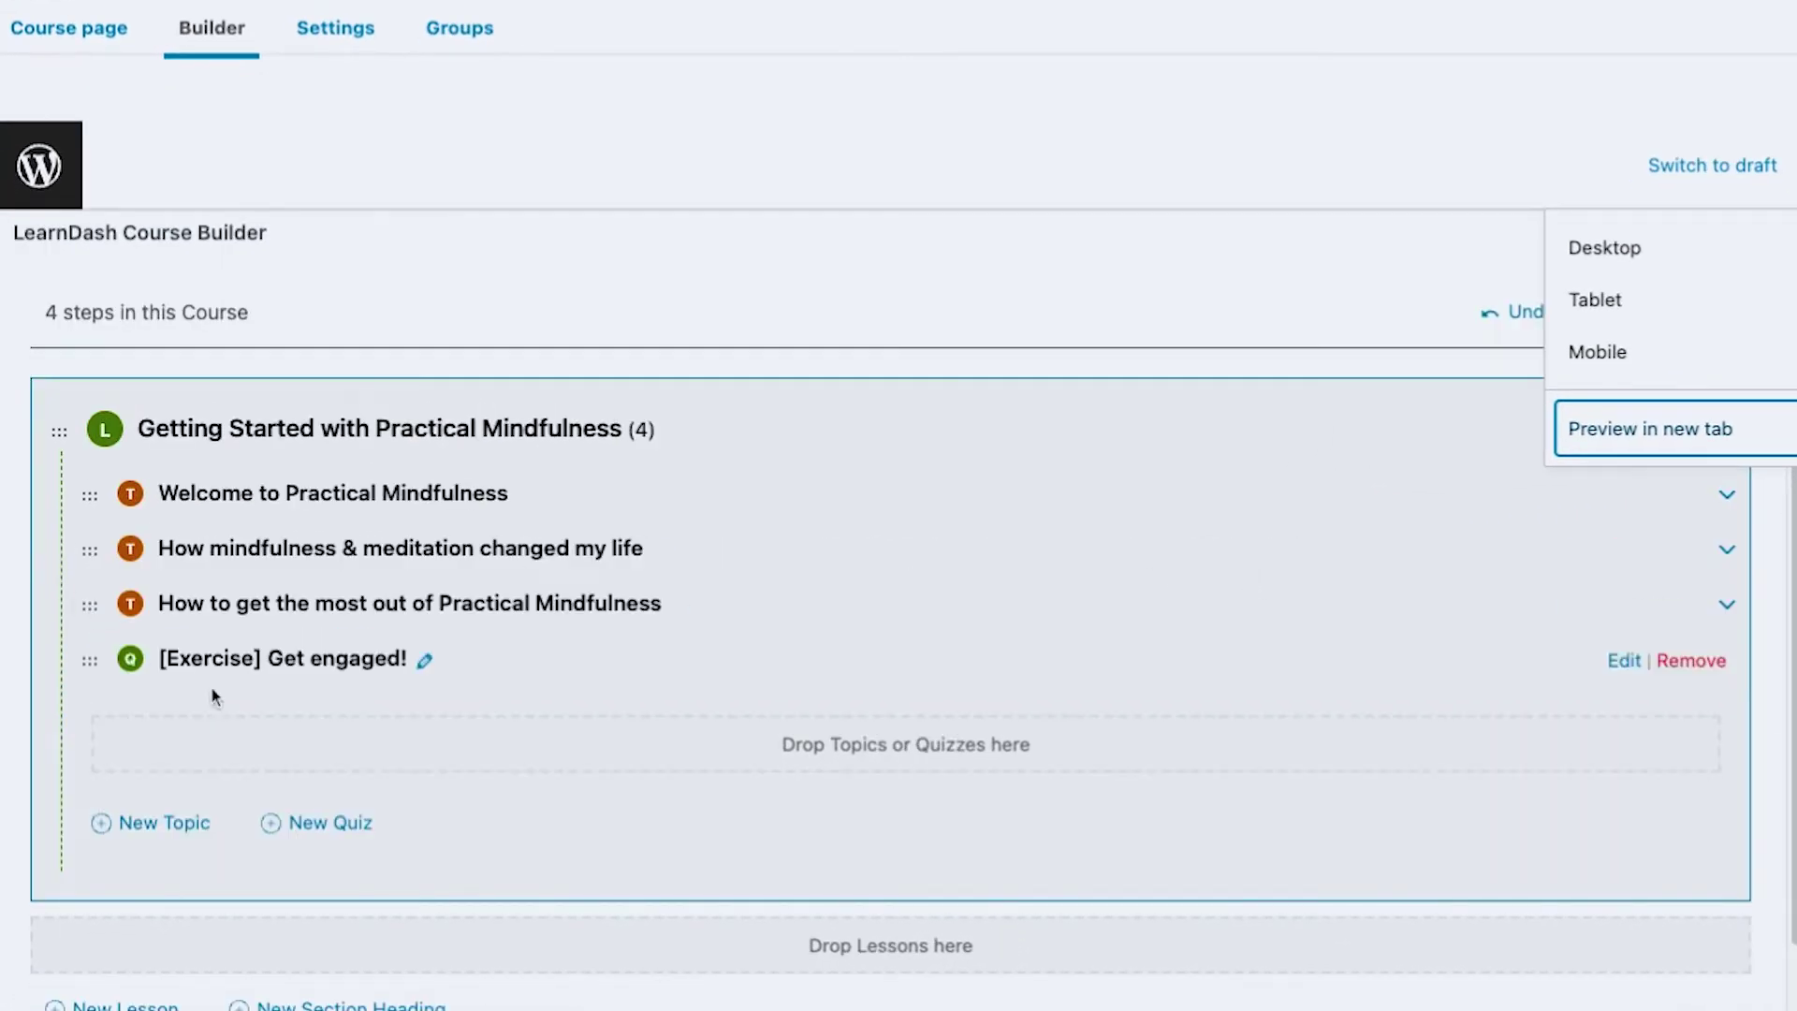
{"action": "scroll", "coordinate": [210, 687], "scroll_direction": "down", "scroll_amount": 2}
{"action": "left_click", "coordinate": [360, 836]}
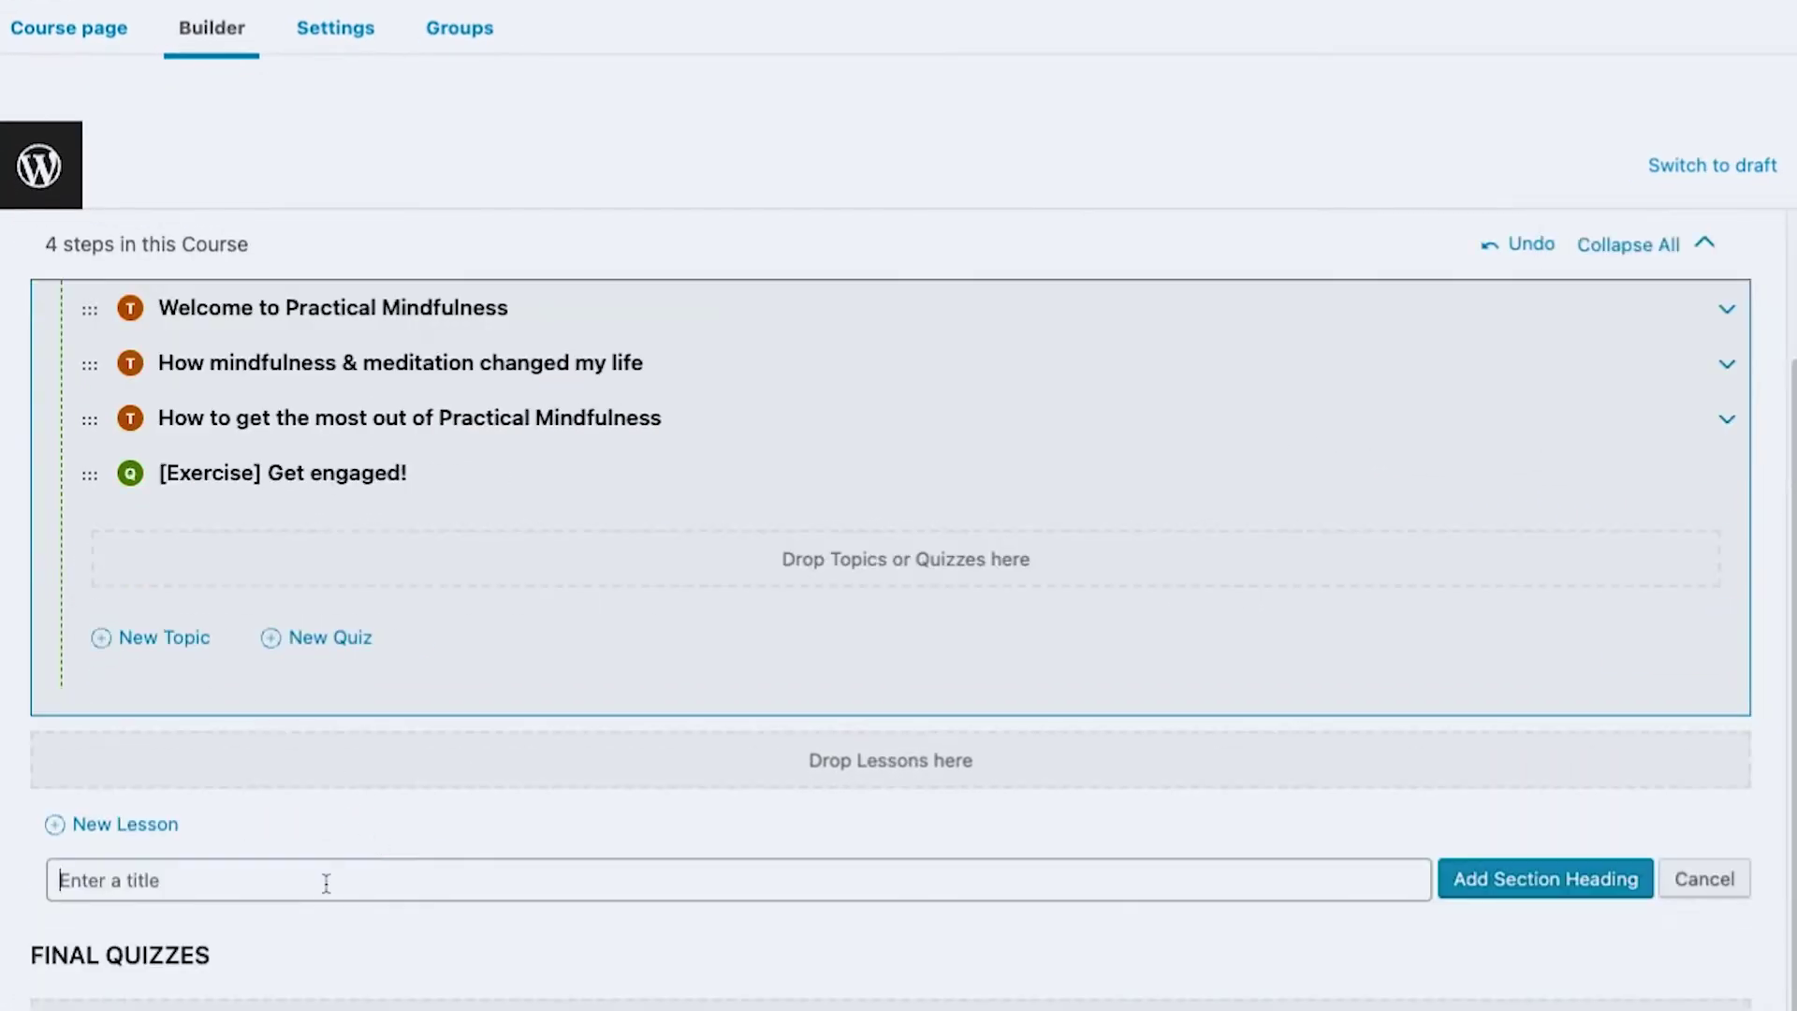
{"action": "scroll", "coordinate": [880, 803], "scroll_direction": "down", "scroll_amount": 1}
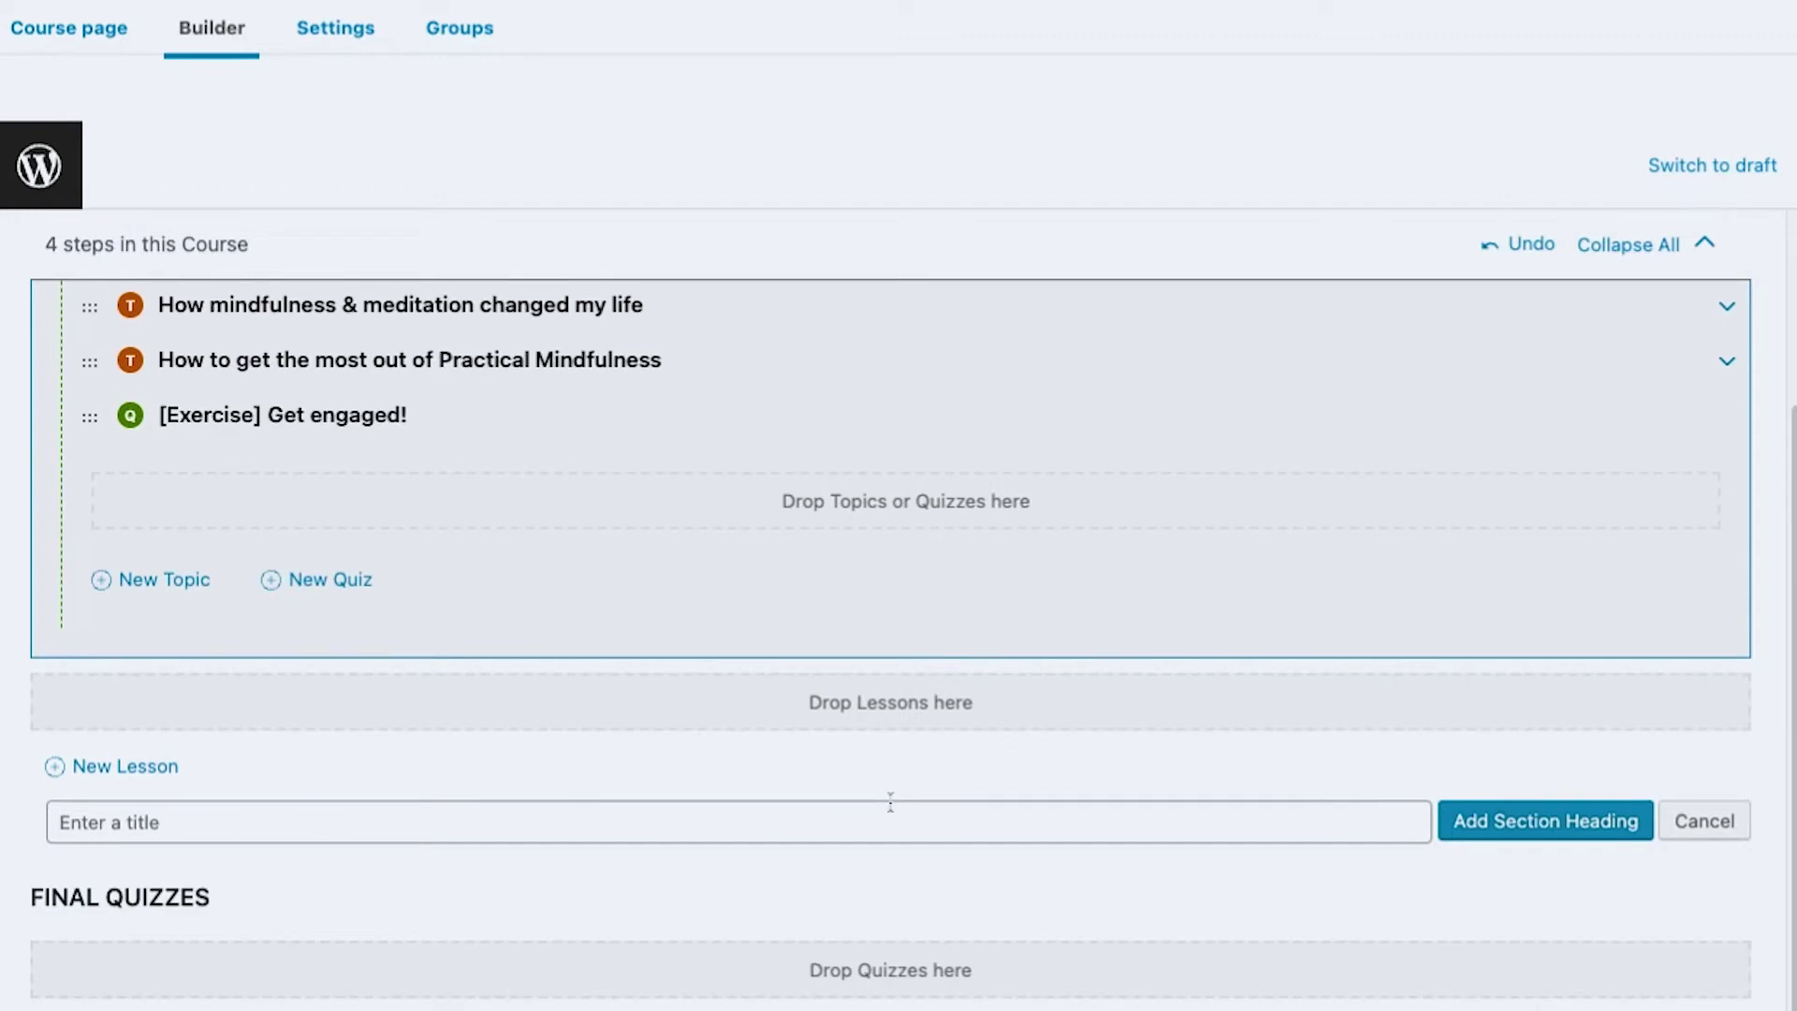
{"action": "left_click", "coordinate": [1702, 822]}
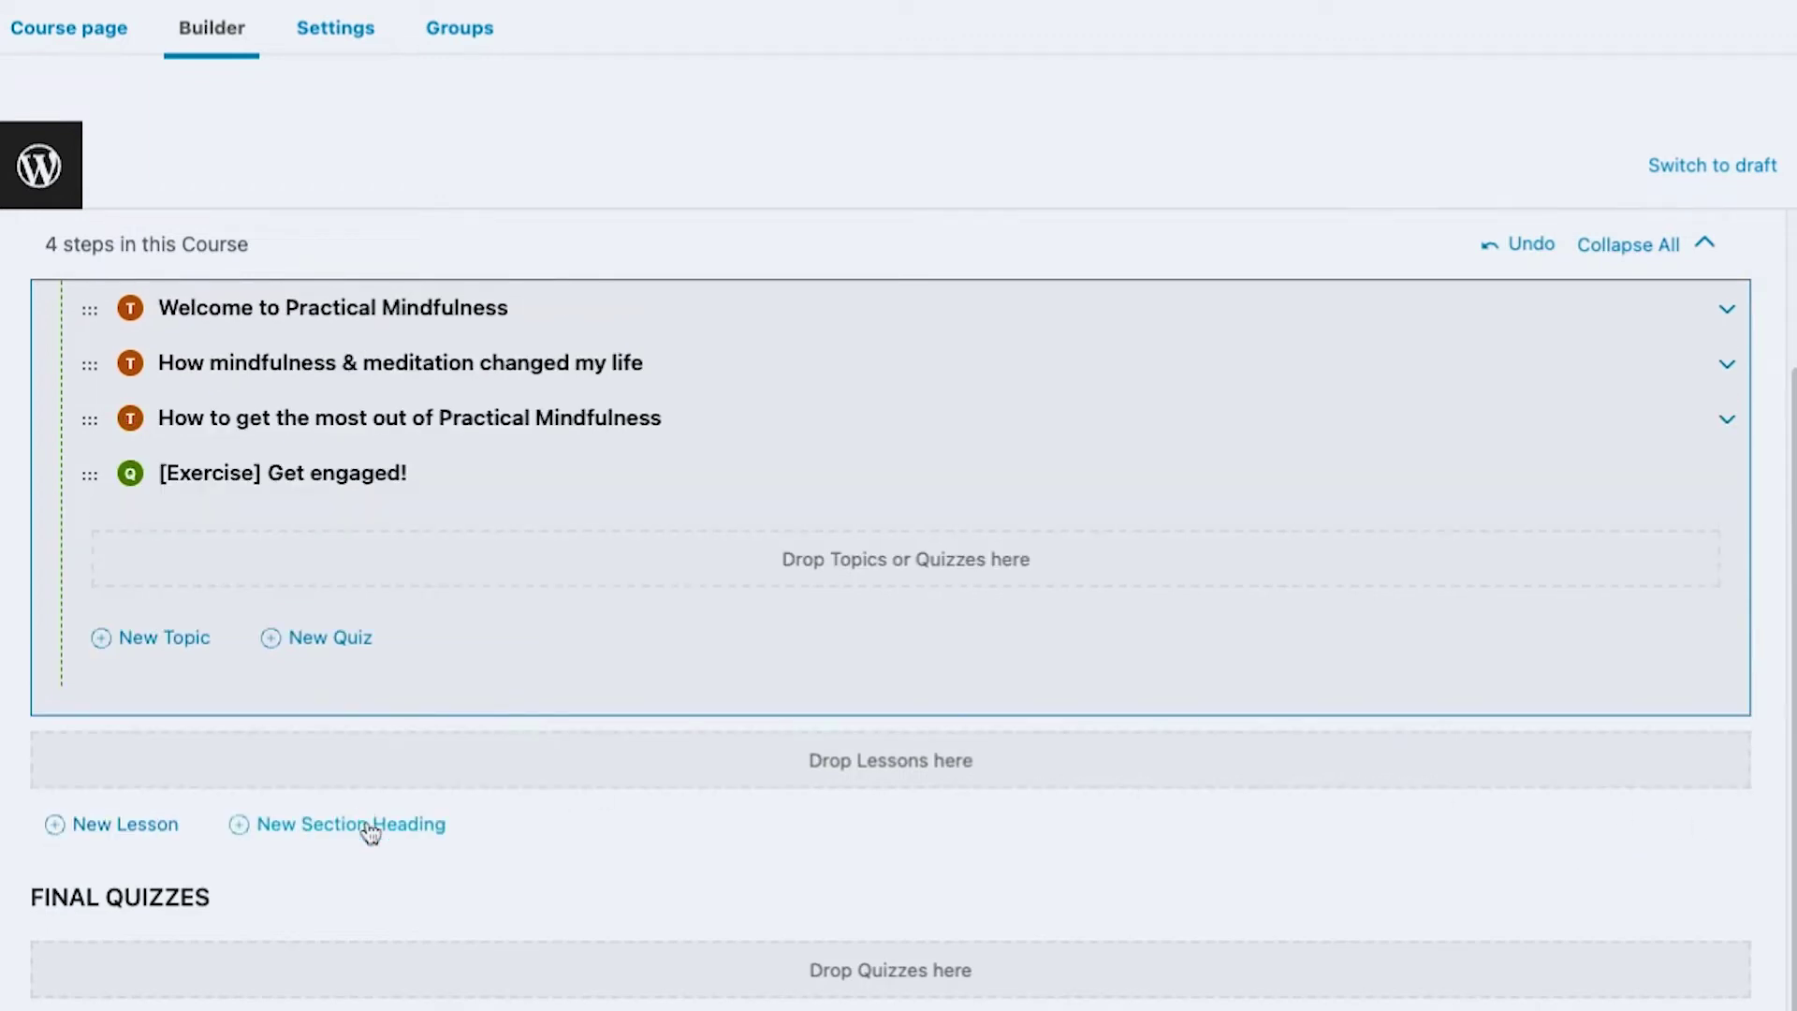
{"action": "scroll", "coordinate": [1363, 734], "scroll_direction": "up", "scroll_amount": 3}
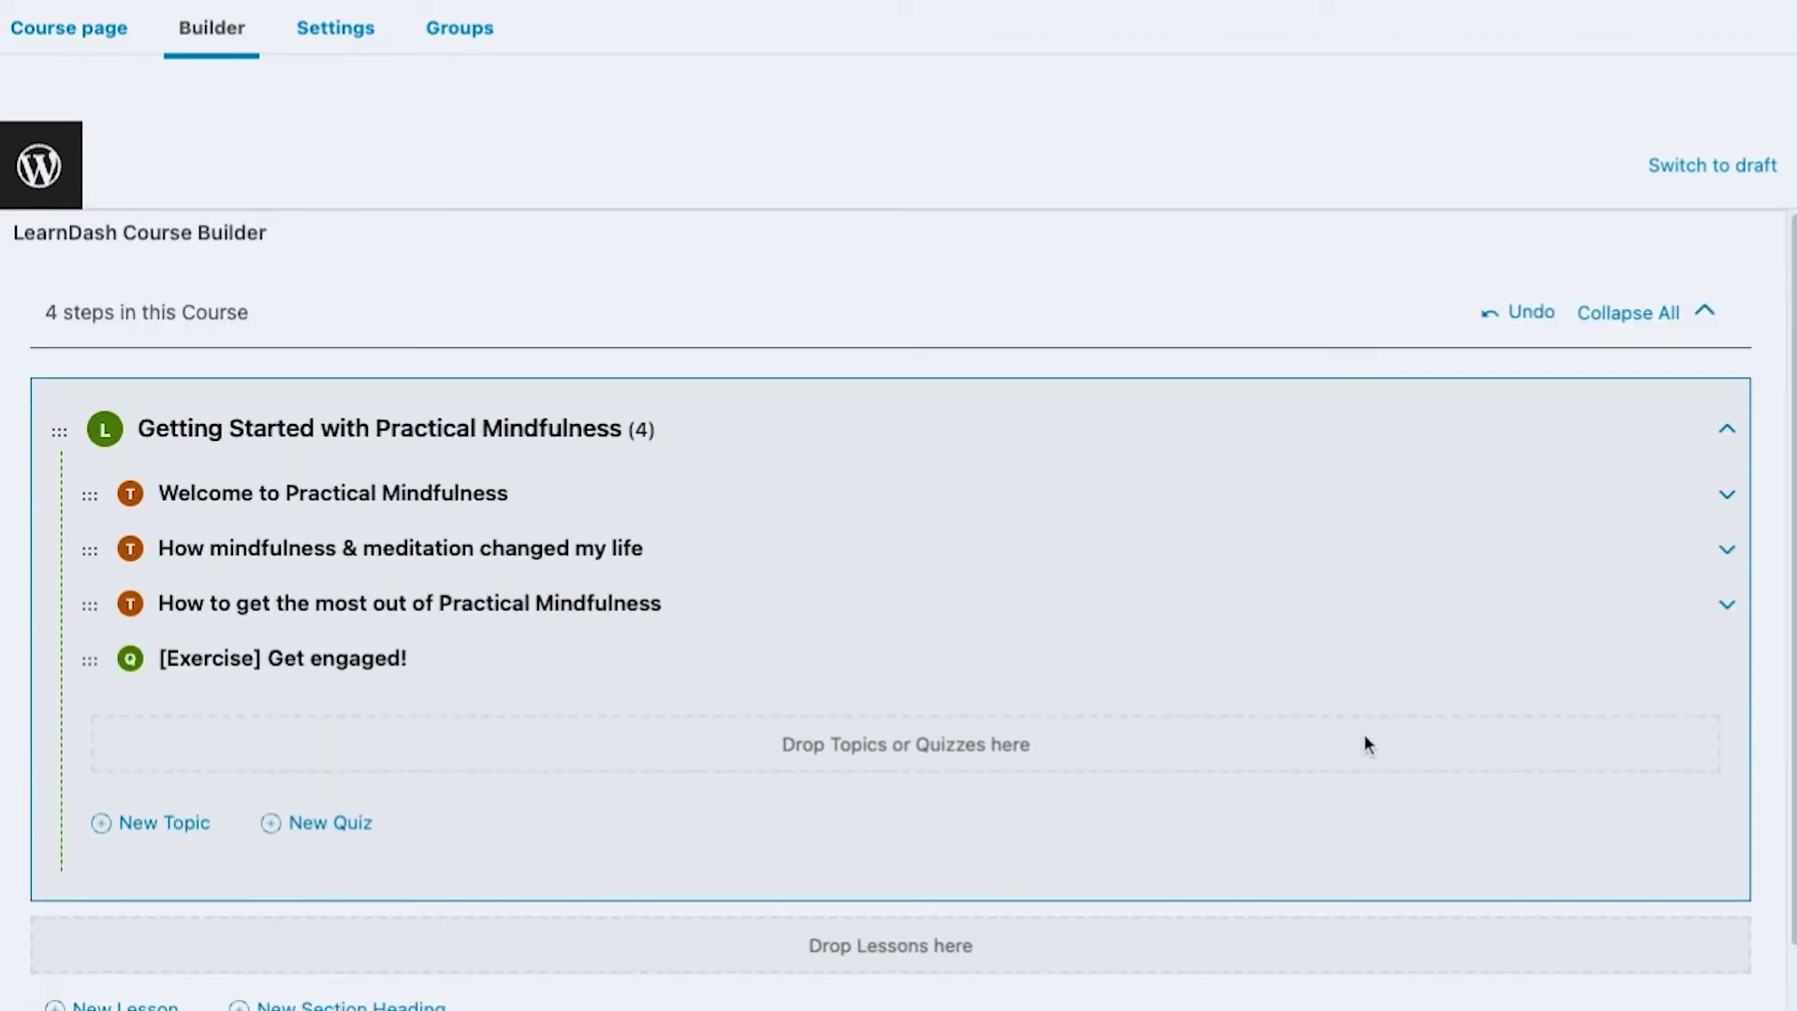
Step: Collapse the existing lesson, add a section heading titled "Start Here", and move it above "Getting Started with Practical Mindfulness"
{"action": "left_click", "coordinate": [1725, 434]}
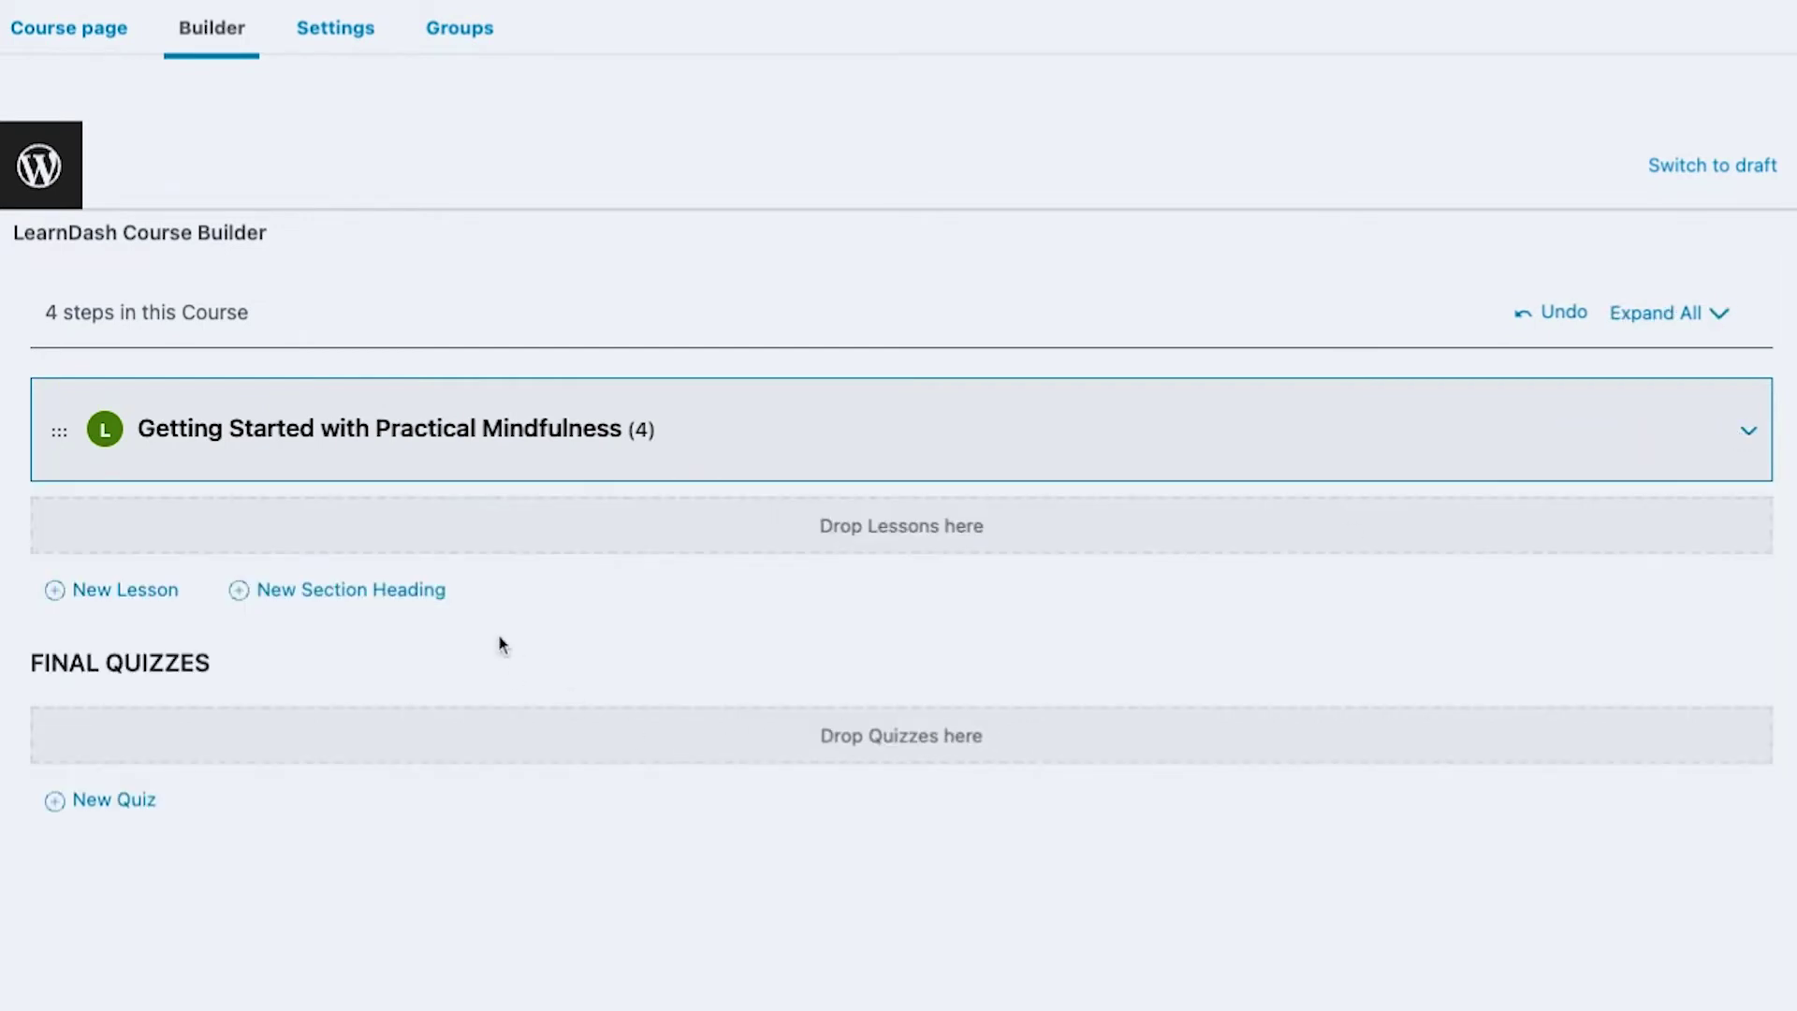
{"action": "left_click", "coordinate": [403, 605]}
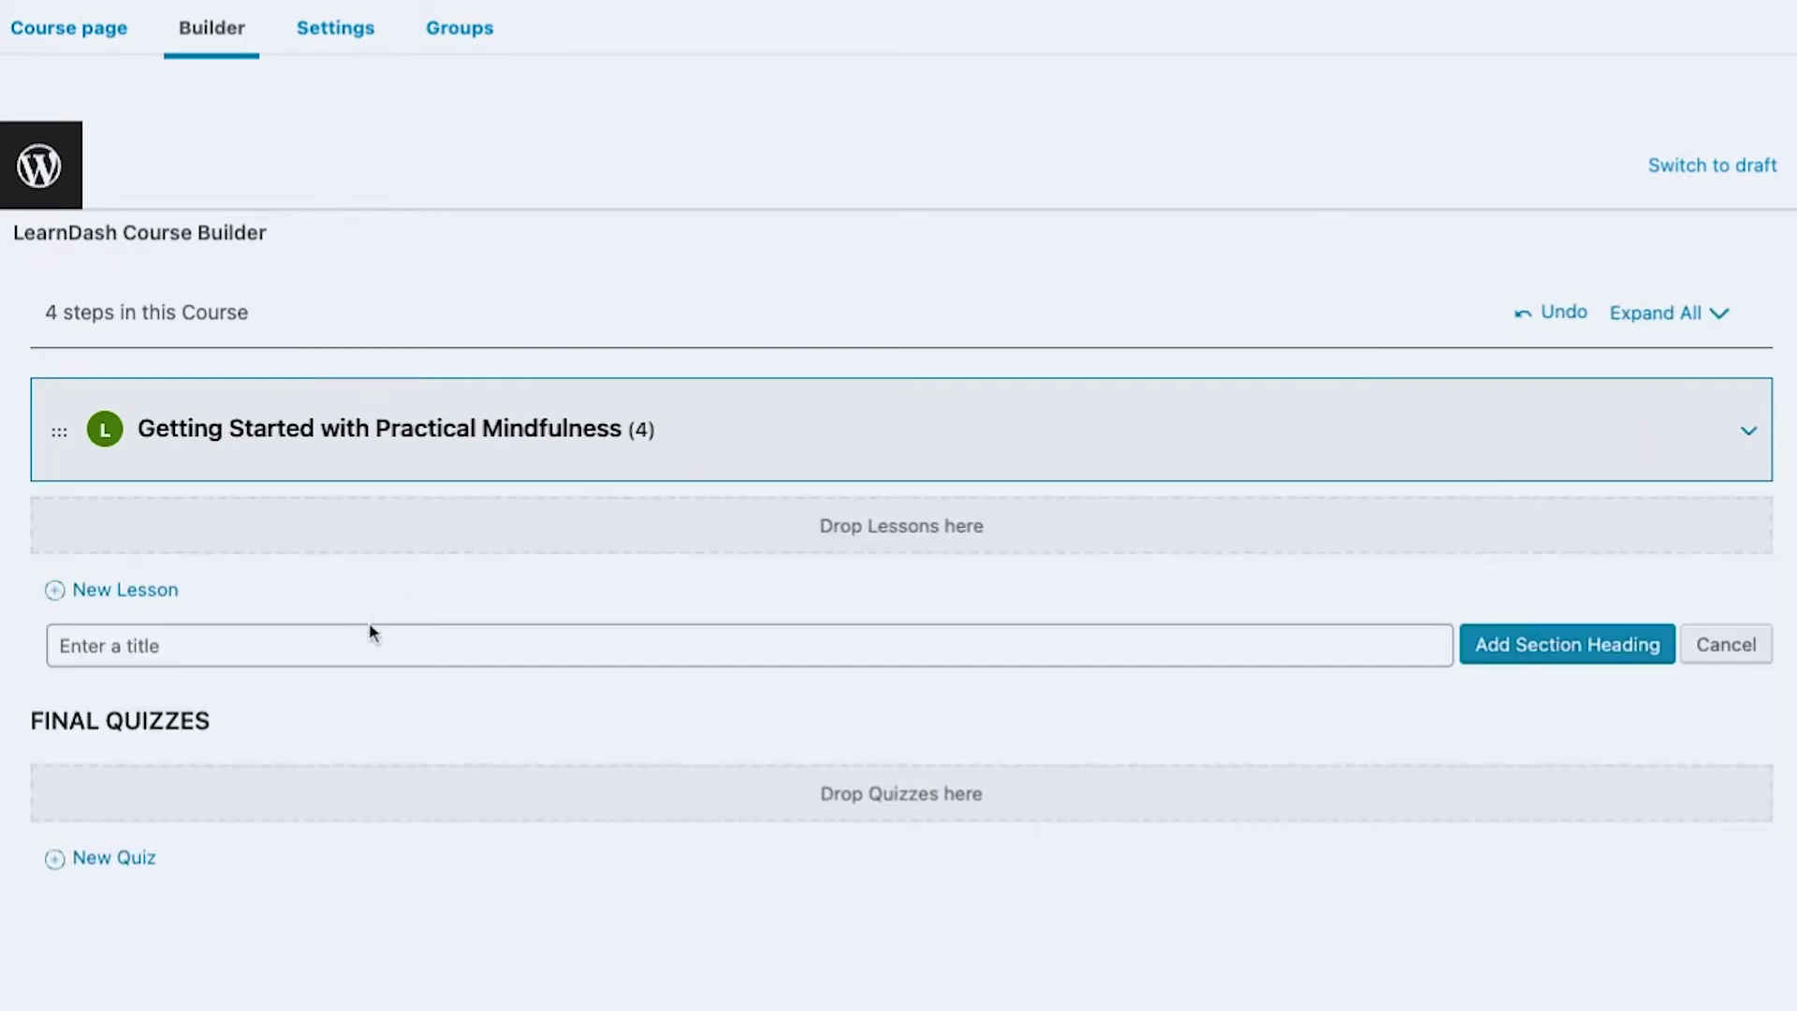
{"action": "type", "text": "Start Here"}
{"action": "key", "text": "Return"}
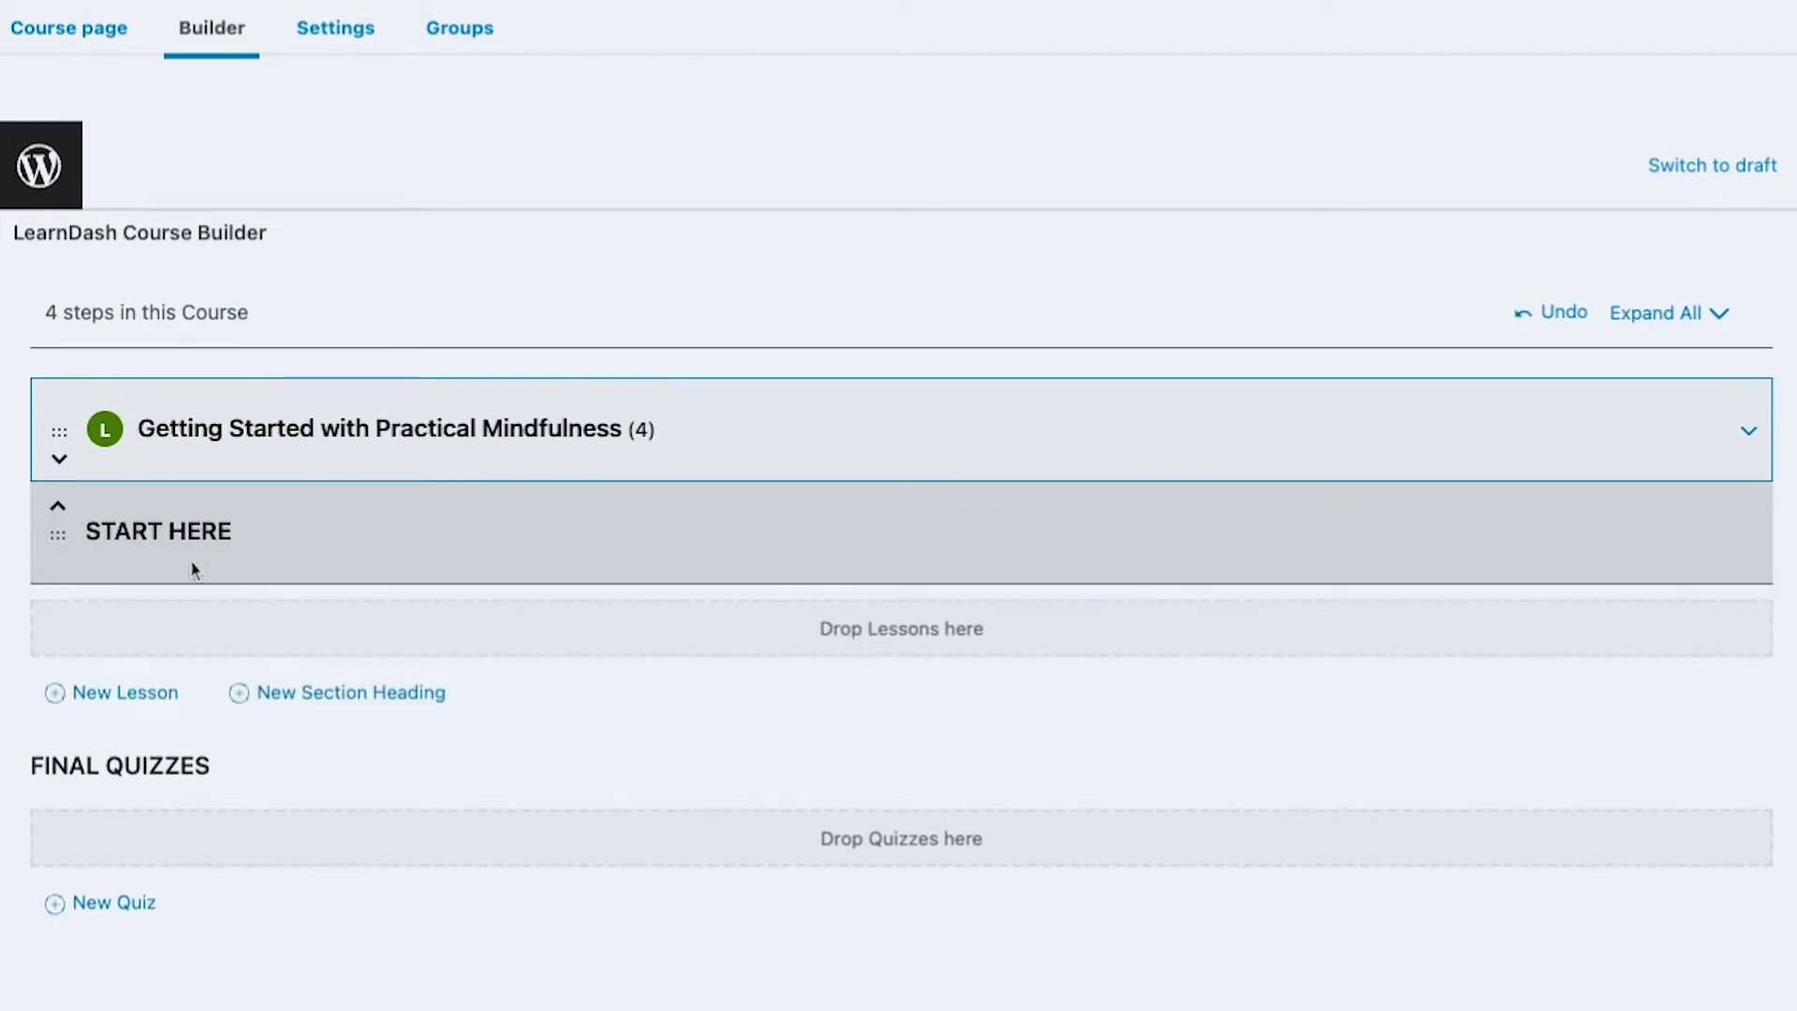
{"action": "left_click_drag", "start_coordinate": [57, 535], "coordinate": [80, 416]}
Step: Add a section heading titled "Continue" below the "Getting Started with Practical Mindfulness" lesson
{"action": "left_click", "coordinate": [342, 691]}
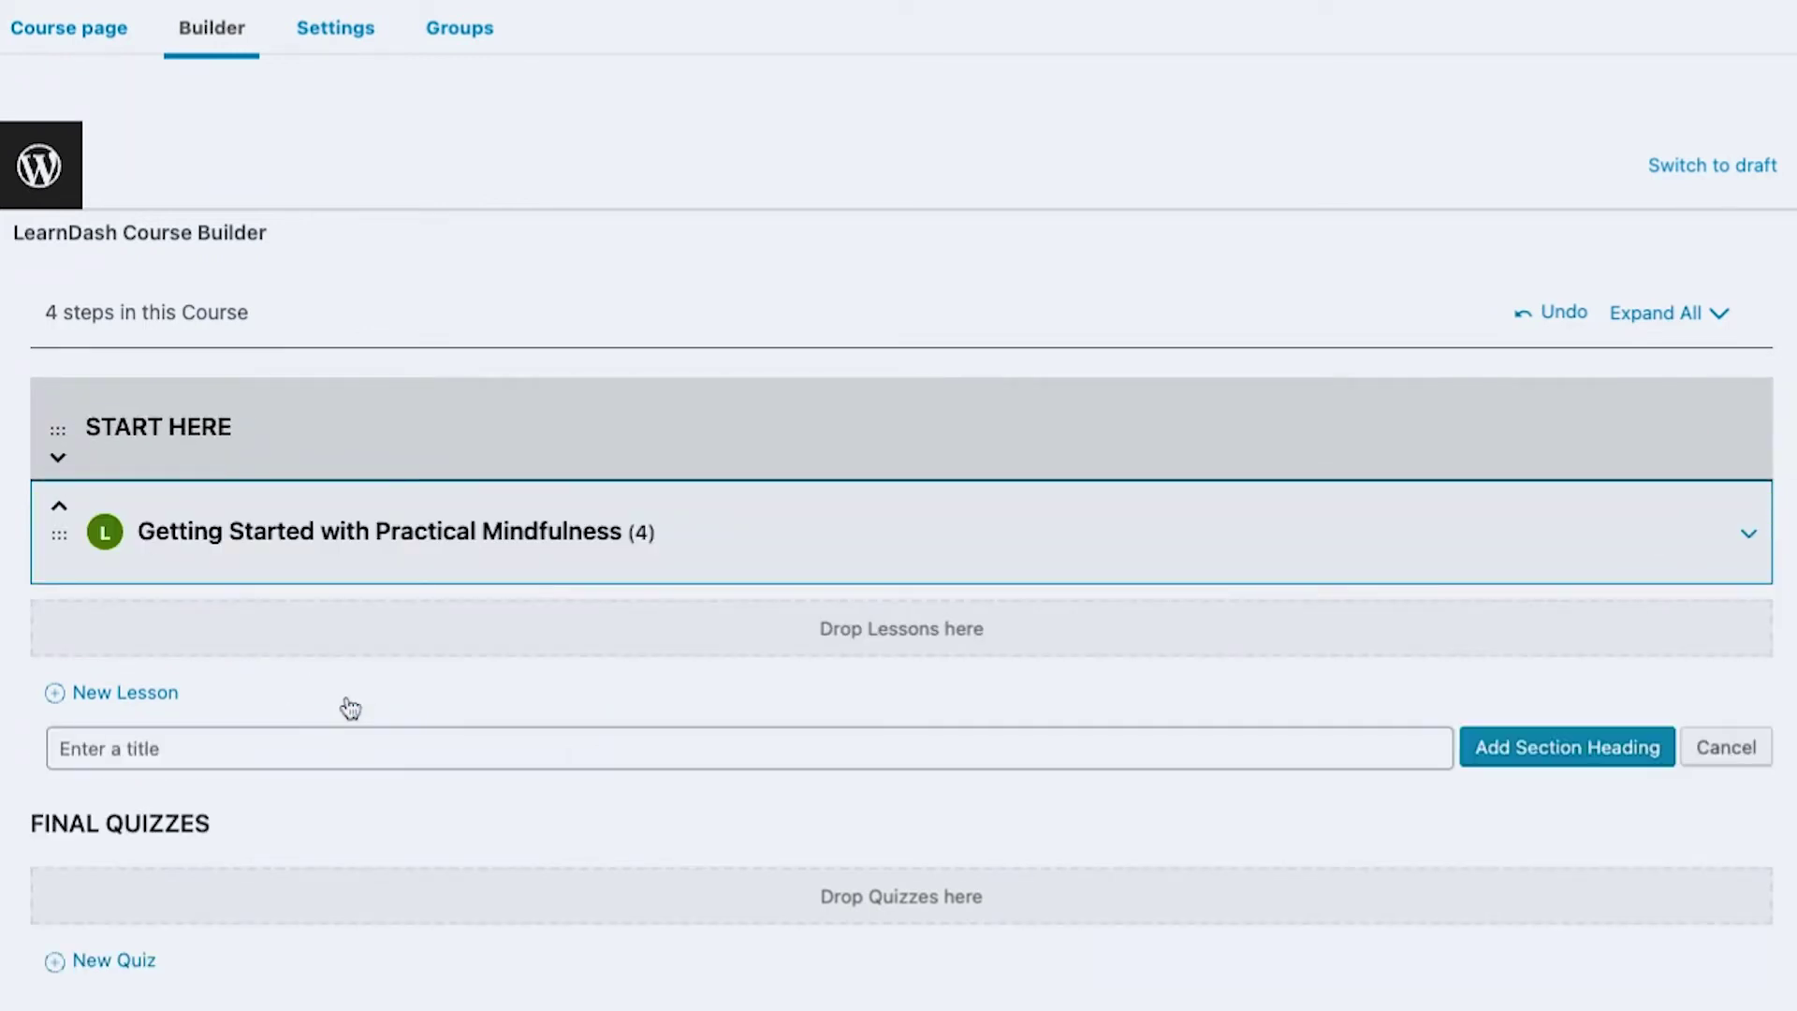
{"action": "left_click", "coordinate": [283, 747]}
{"action": "type", "text": "Continue"}
{"action": "key", "text": "Return"}
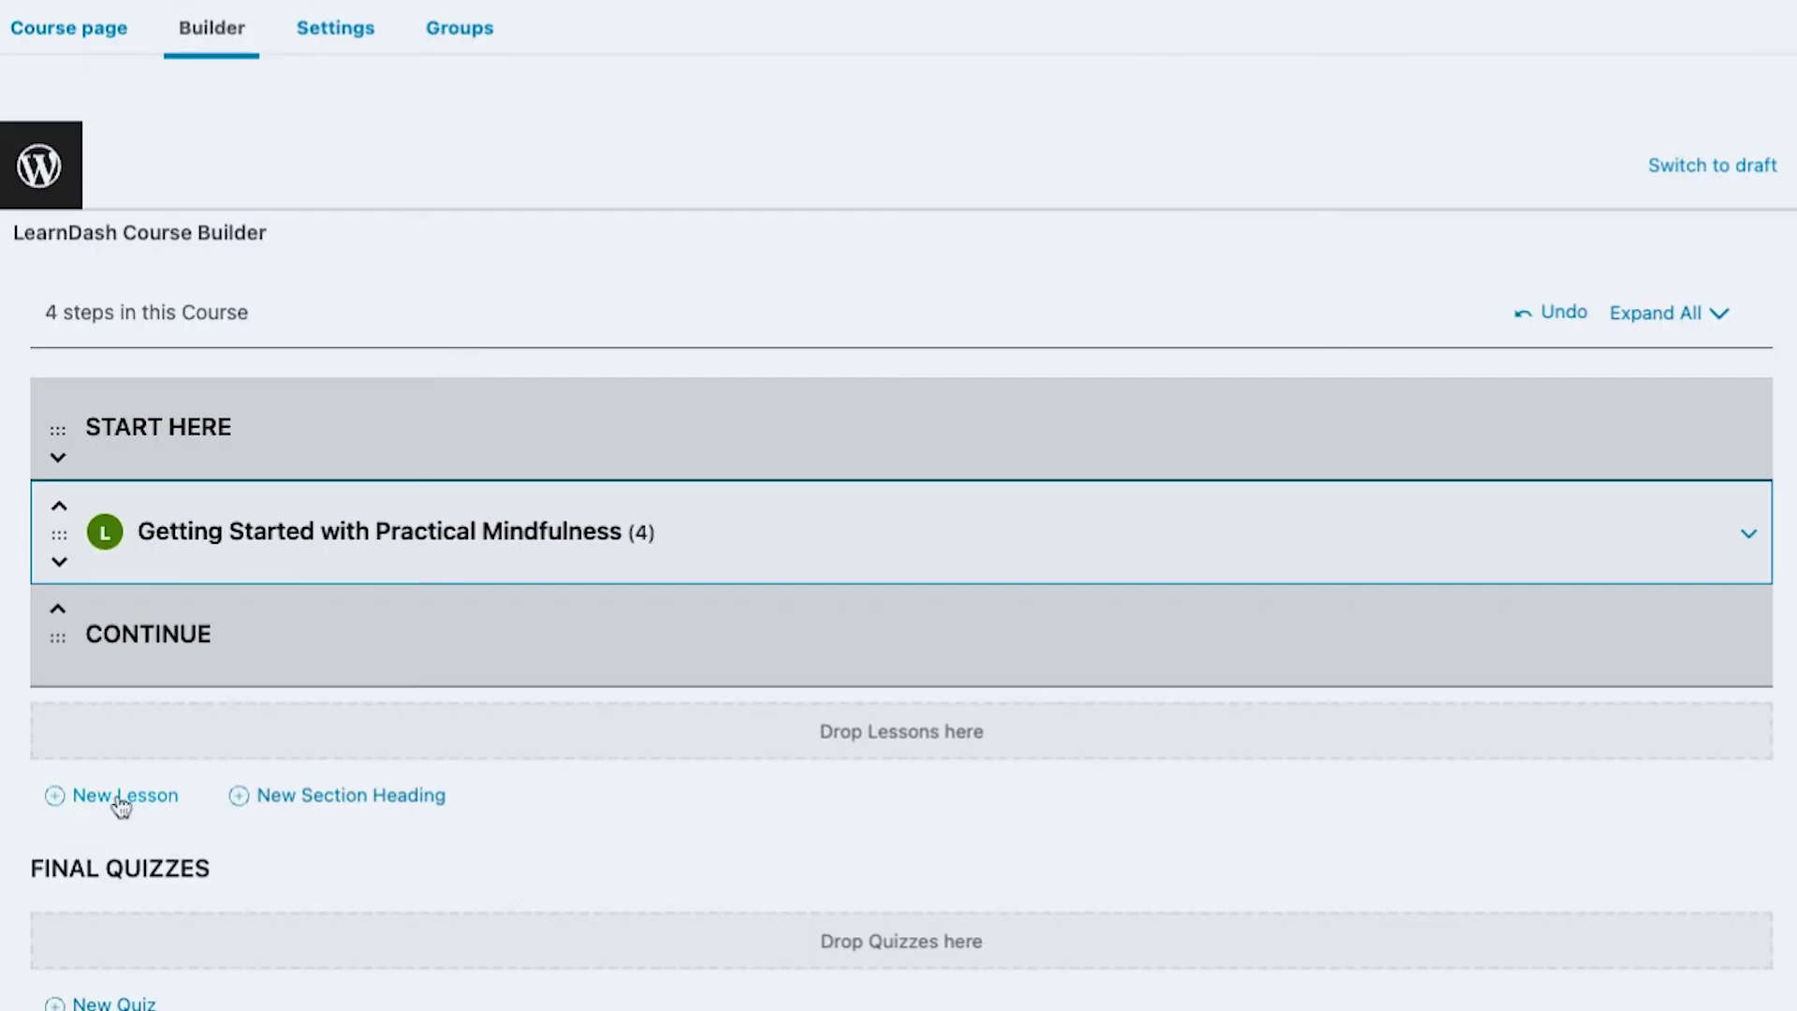
Step: Add a lesson titled "What exactly is mindfulness?" under the "Continue" section heading
{"action": "left_click", "coordinate": [121, 798]}
{"action": "type", "text": "What exactly is mindfulness?"}
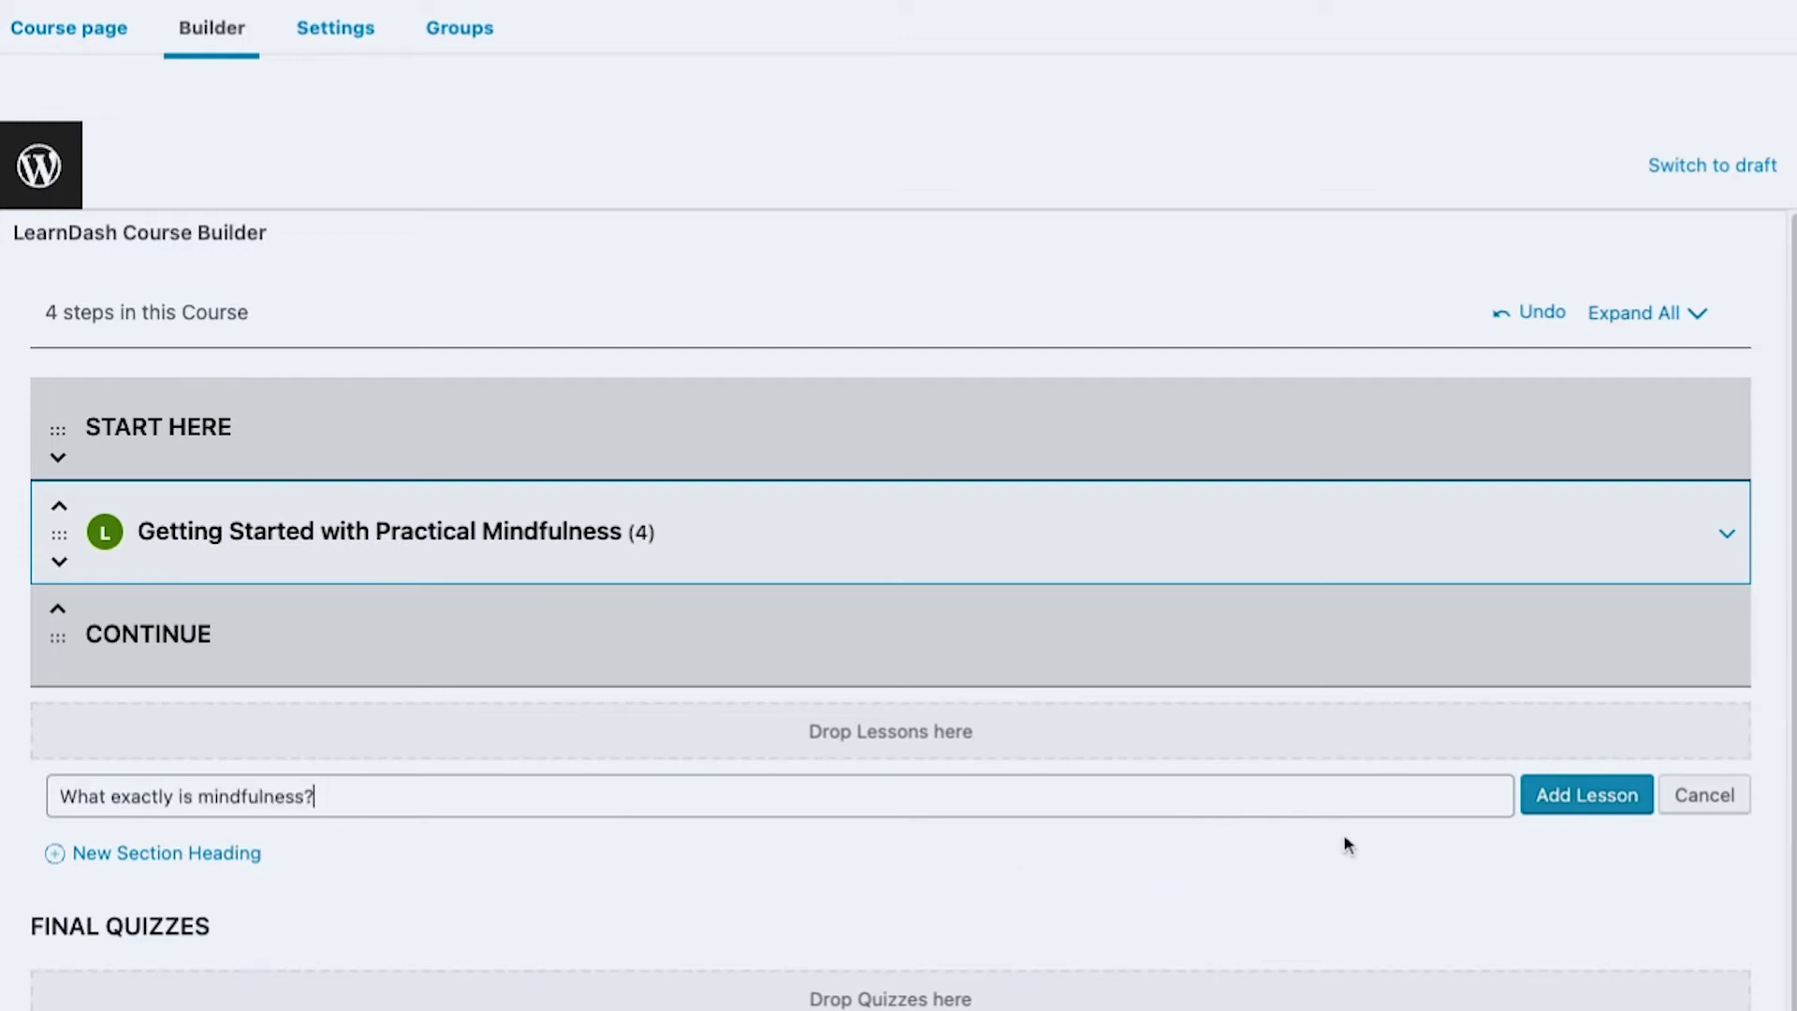
{"action": "left_click", "coordinate": [1585, 812]}
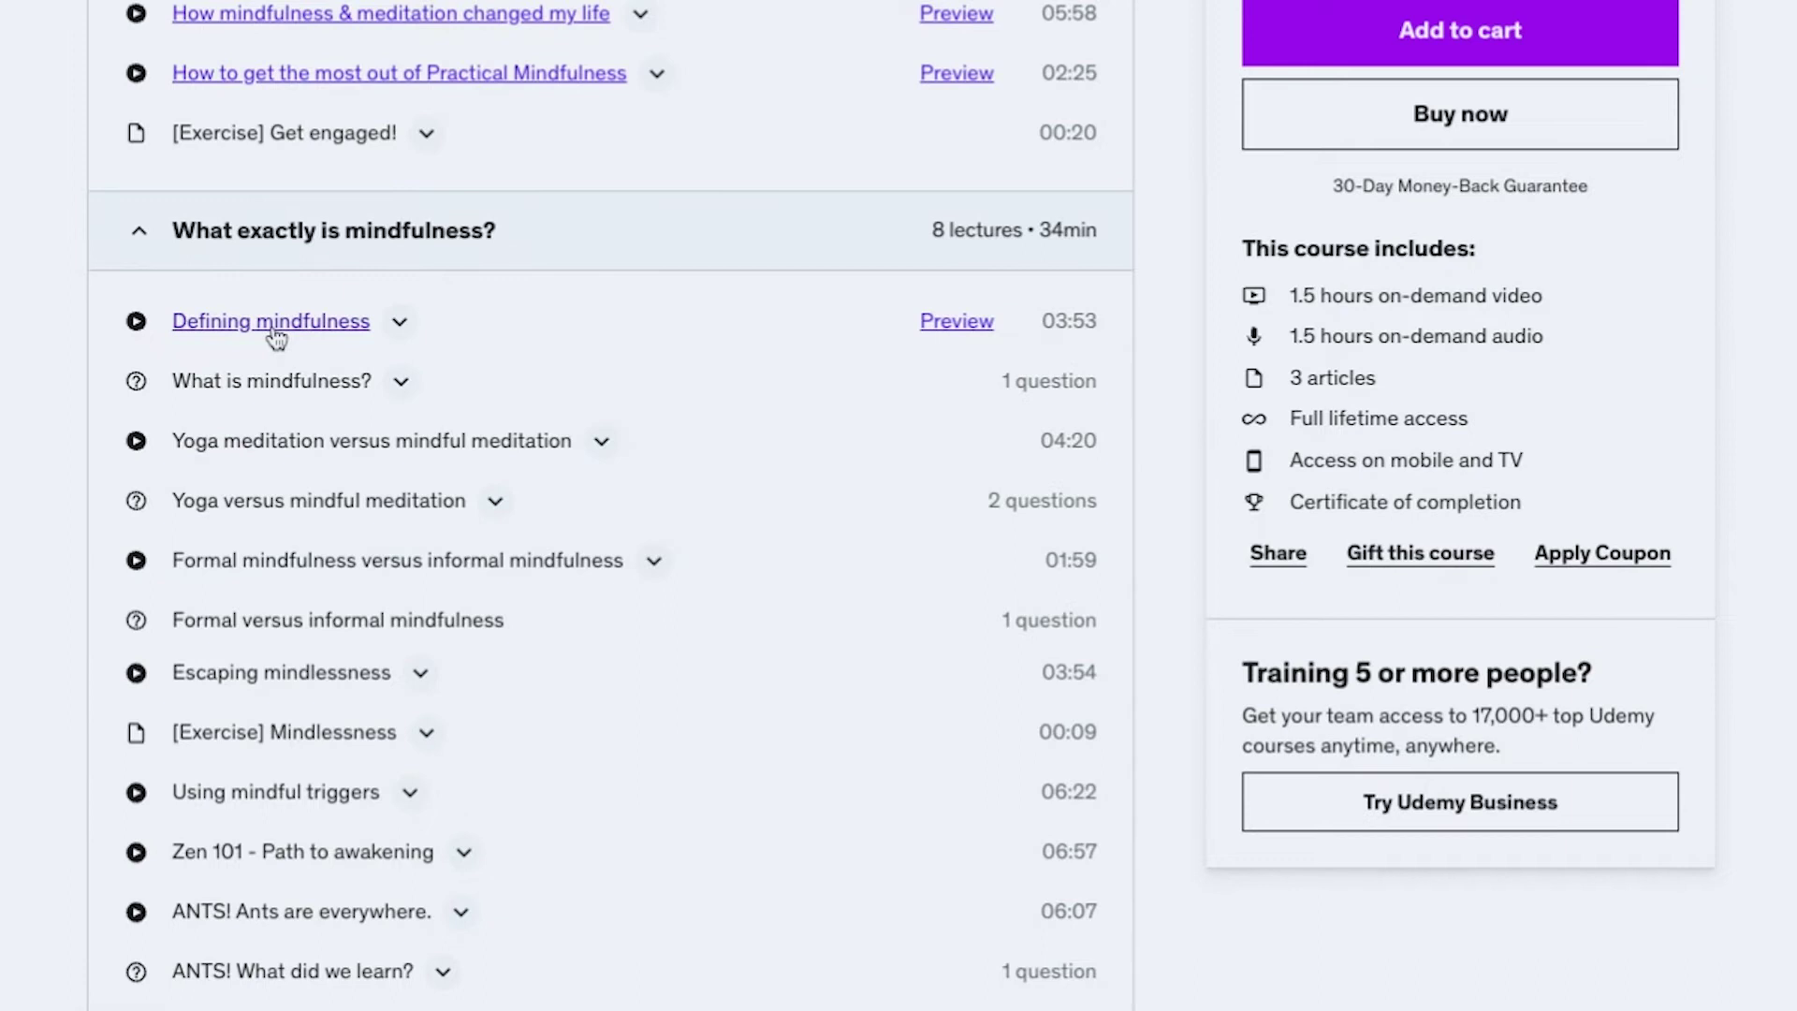
Step: Take the first lecture title from Udemy's section and add it as topic "Defining mindfulness" to the "What exactly is mindfulness?" lesson
{"action": "key", "text": "ctrl+shift+c"}
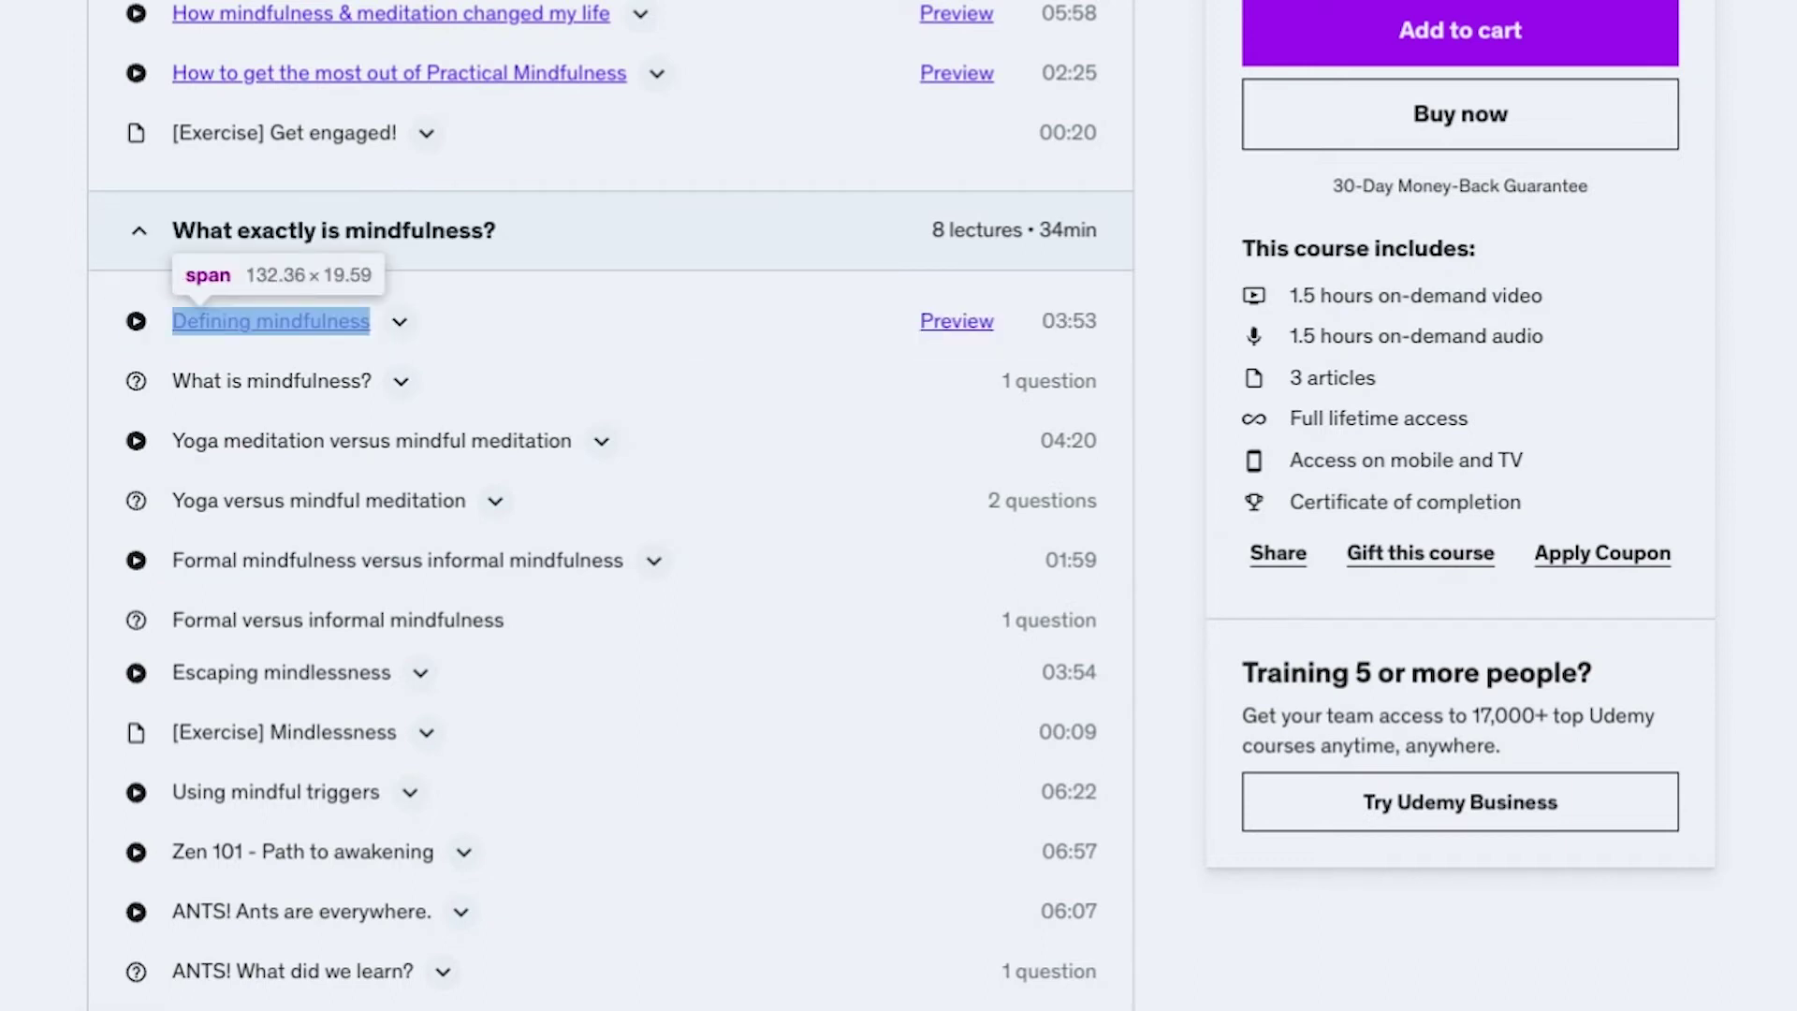
{"action": "left_click", "coordinate": [271, 321]}
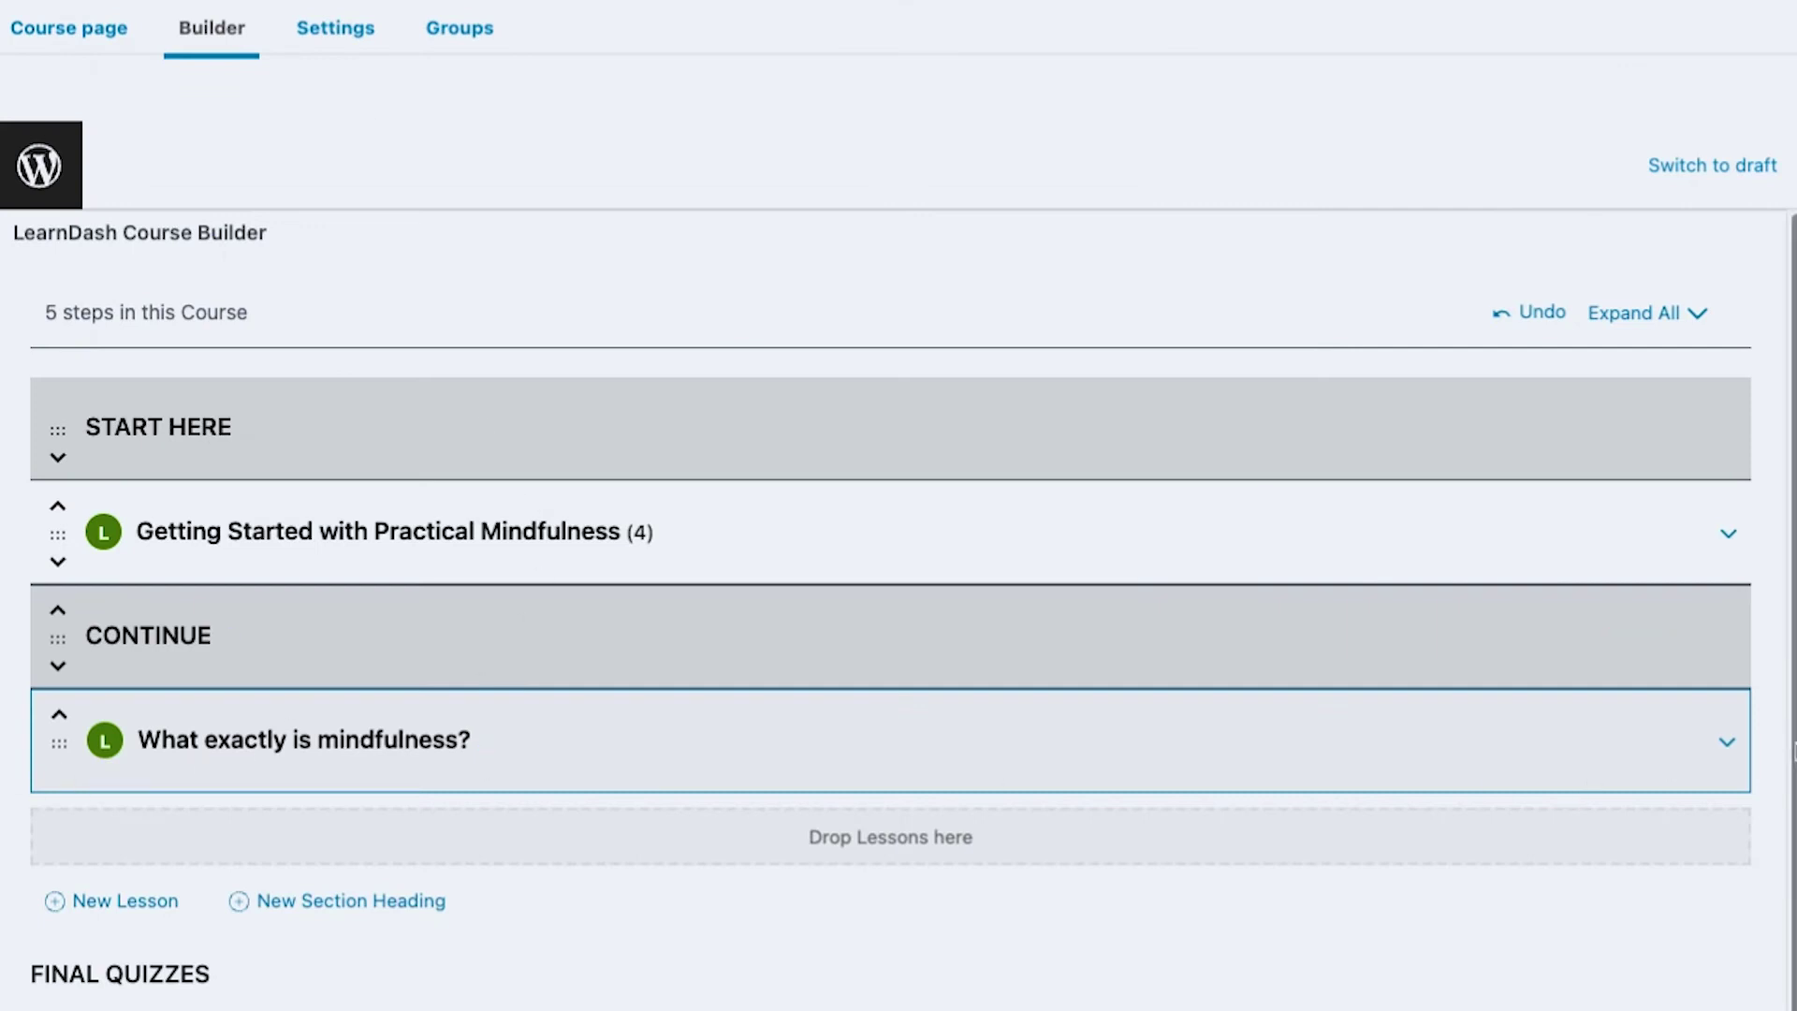
{"action": "left_click", "coordinate": [1728, 742]}
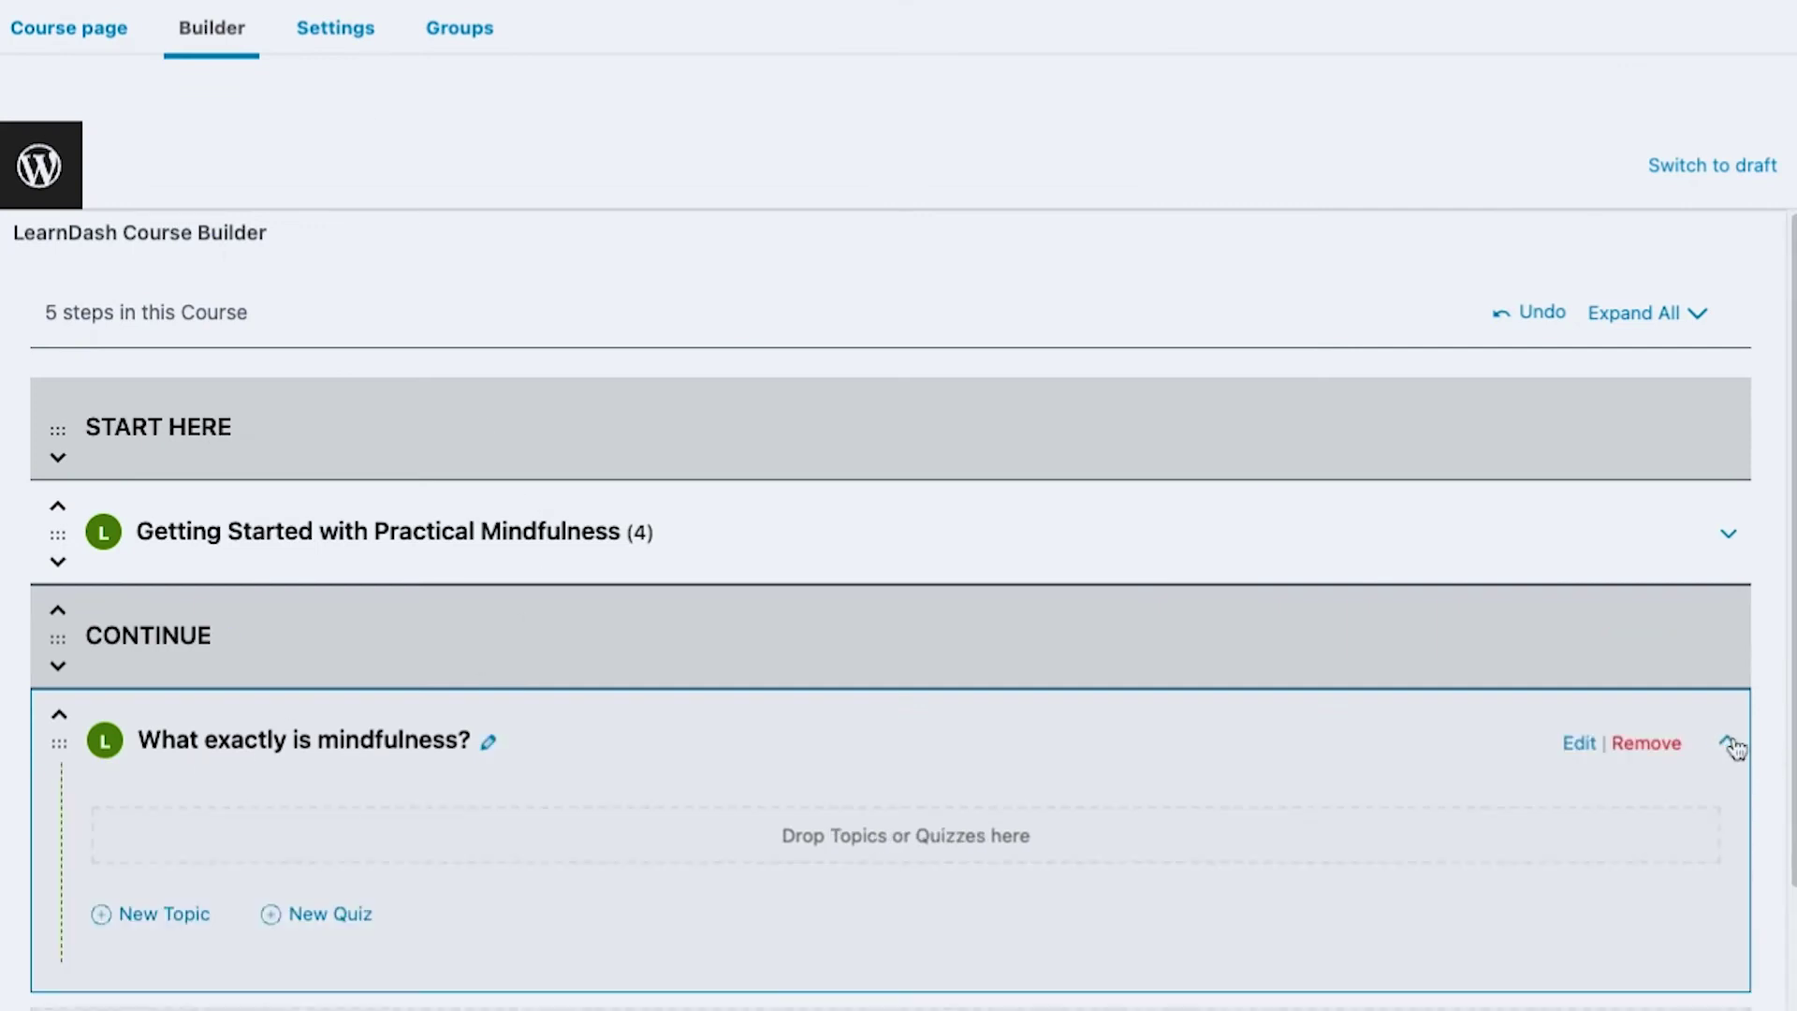
{"action": "scroll", "coordinate": [810, 777], "scroll_direction": "down", "scroll_amount": 1}
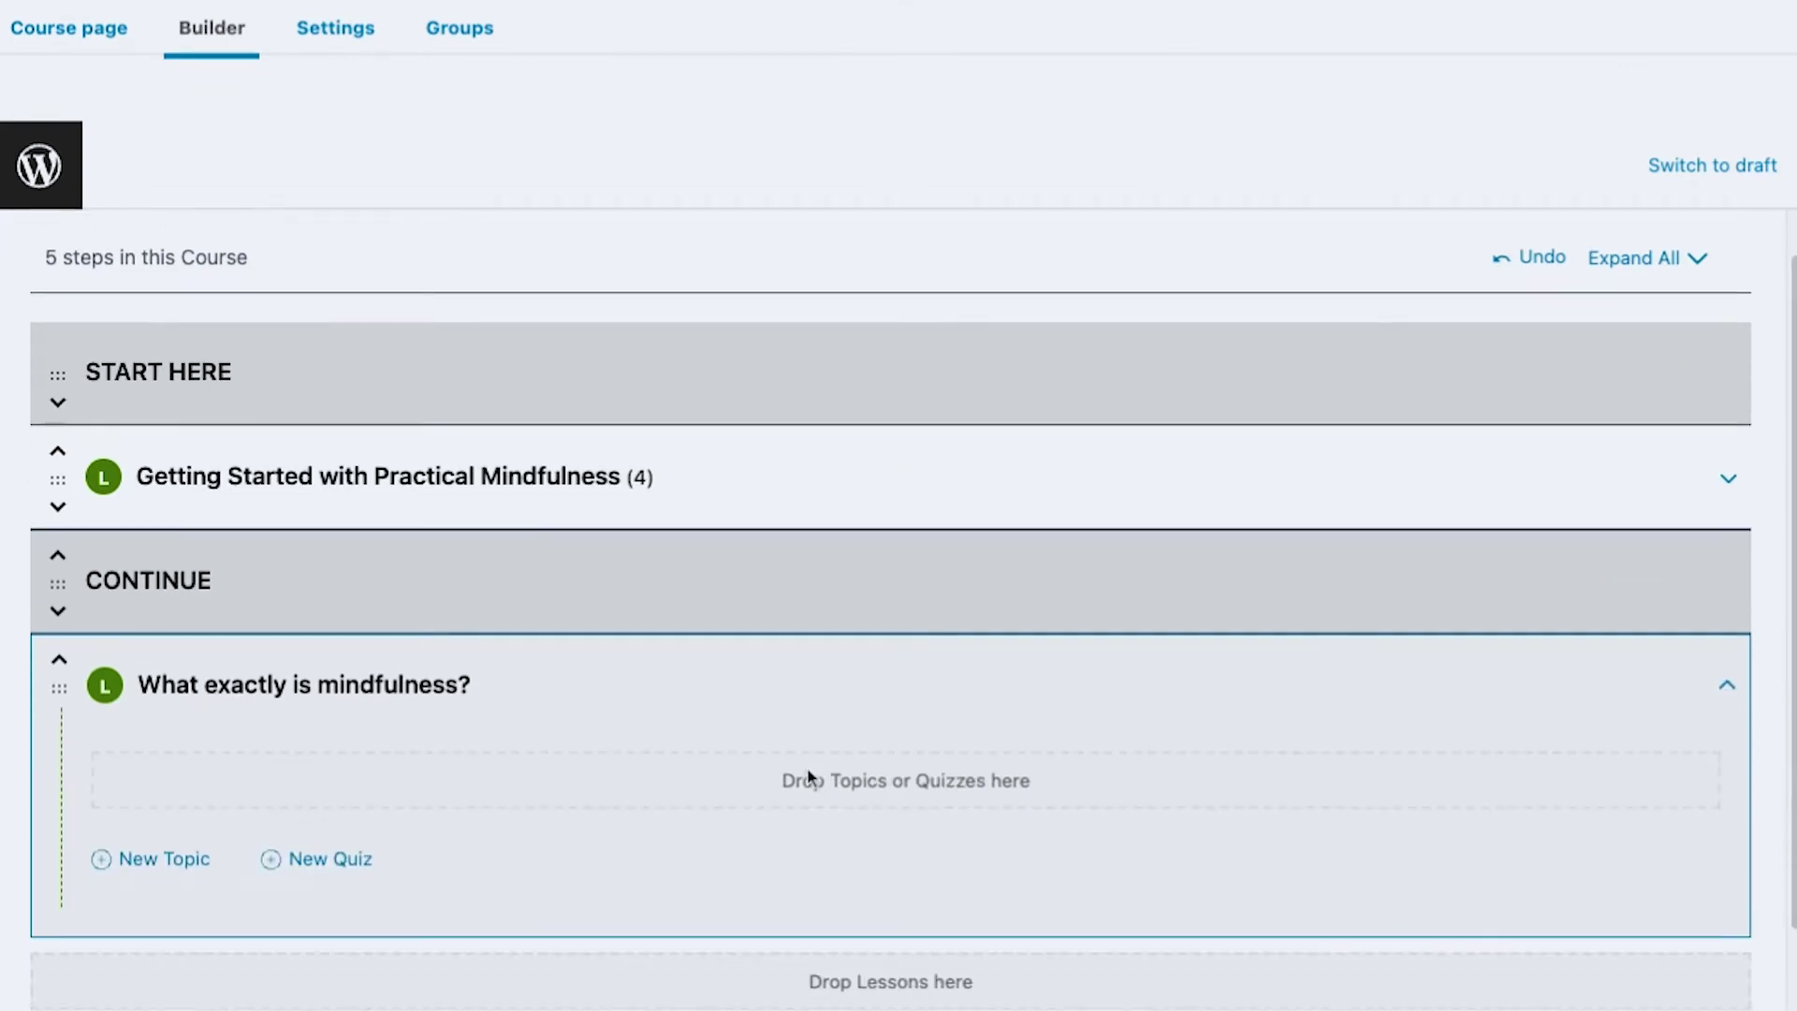
{"action": "left_click", "coordinate": [178, 862]}
{"action": "type", "text": "Defining mindfulness"}
{"action": "left_click", "coordinate": [1579, 858]}
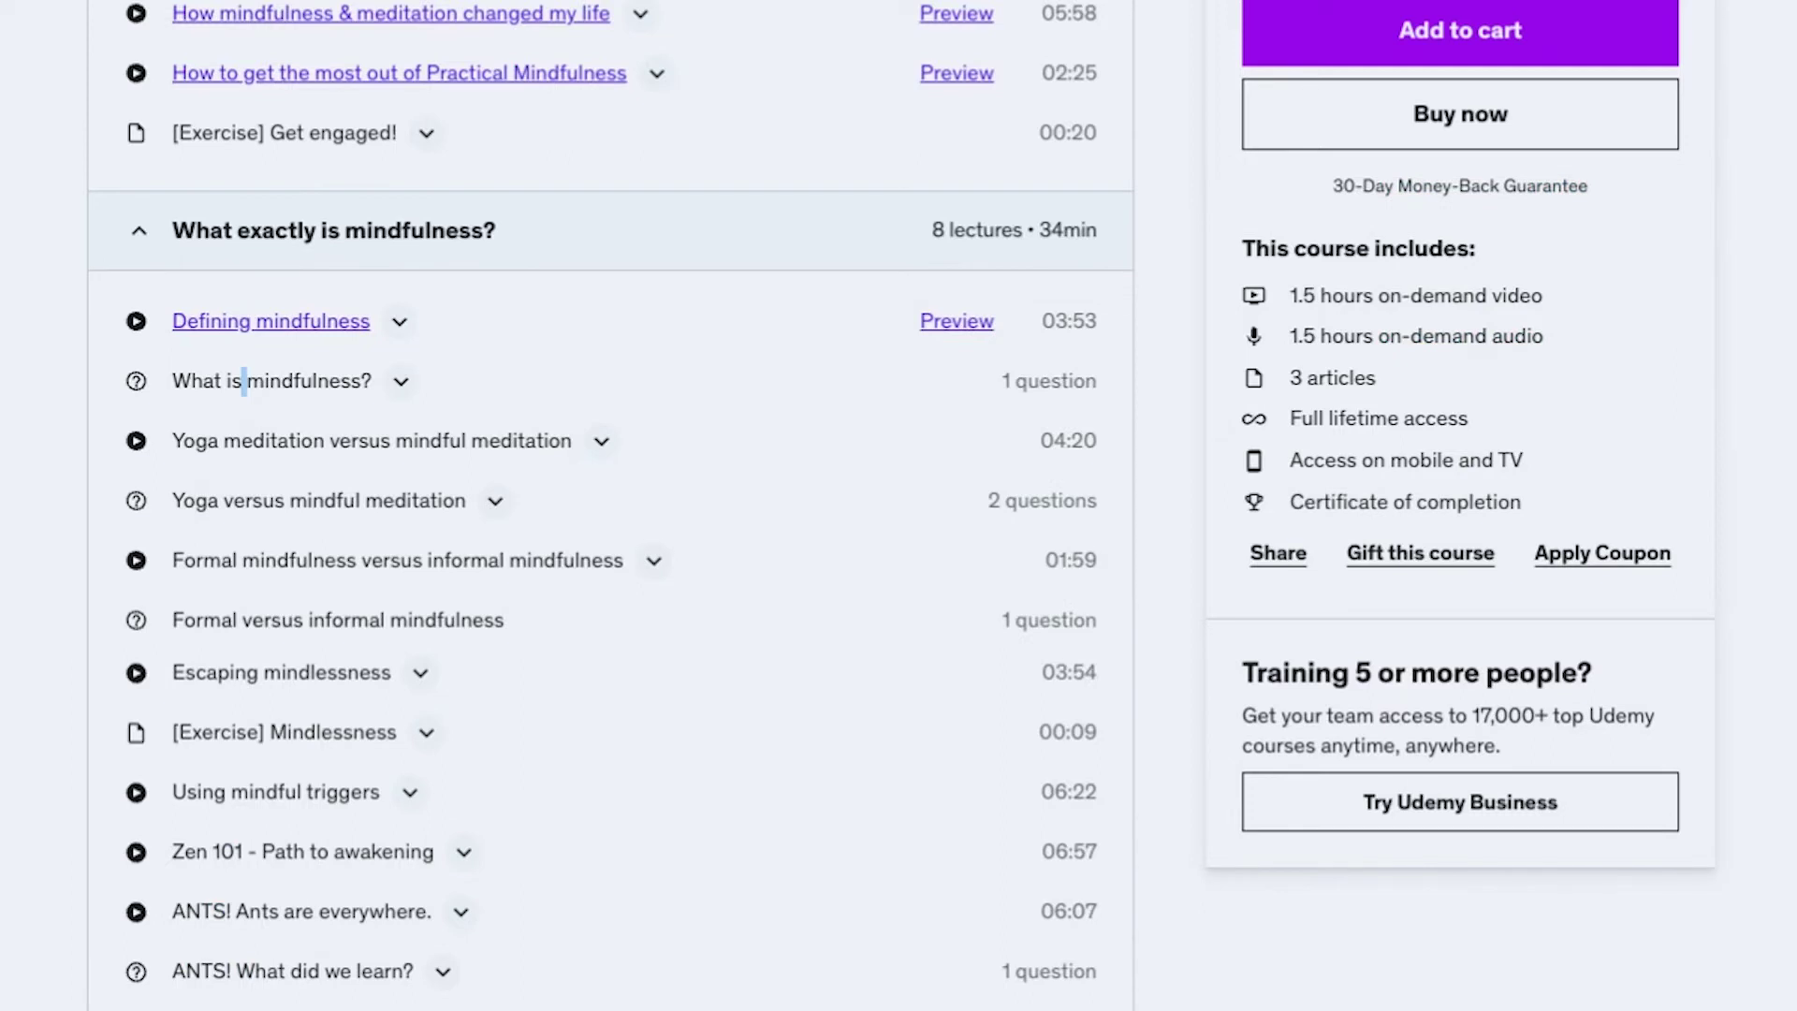
Step: View the "Defining mindfulness" lecture description on Udemy, and add a topic titled "What is mindfulness?" to the "What exactly is mindfulness?" lesson
{"action": "left_click", "coordinate": [400, 322]}
{"action": "left_click", "coordinate": [401, 327]}
{"action": "left_click", "coordinate": [400, 329]}
{"action": "left_click_drag", "start_coordinate": [245, 451], "coordinate": [372, 452]}
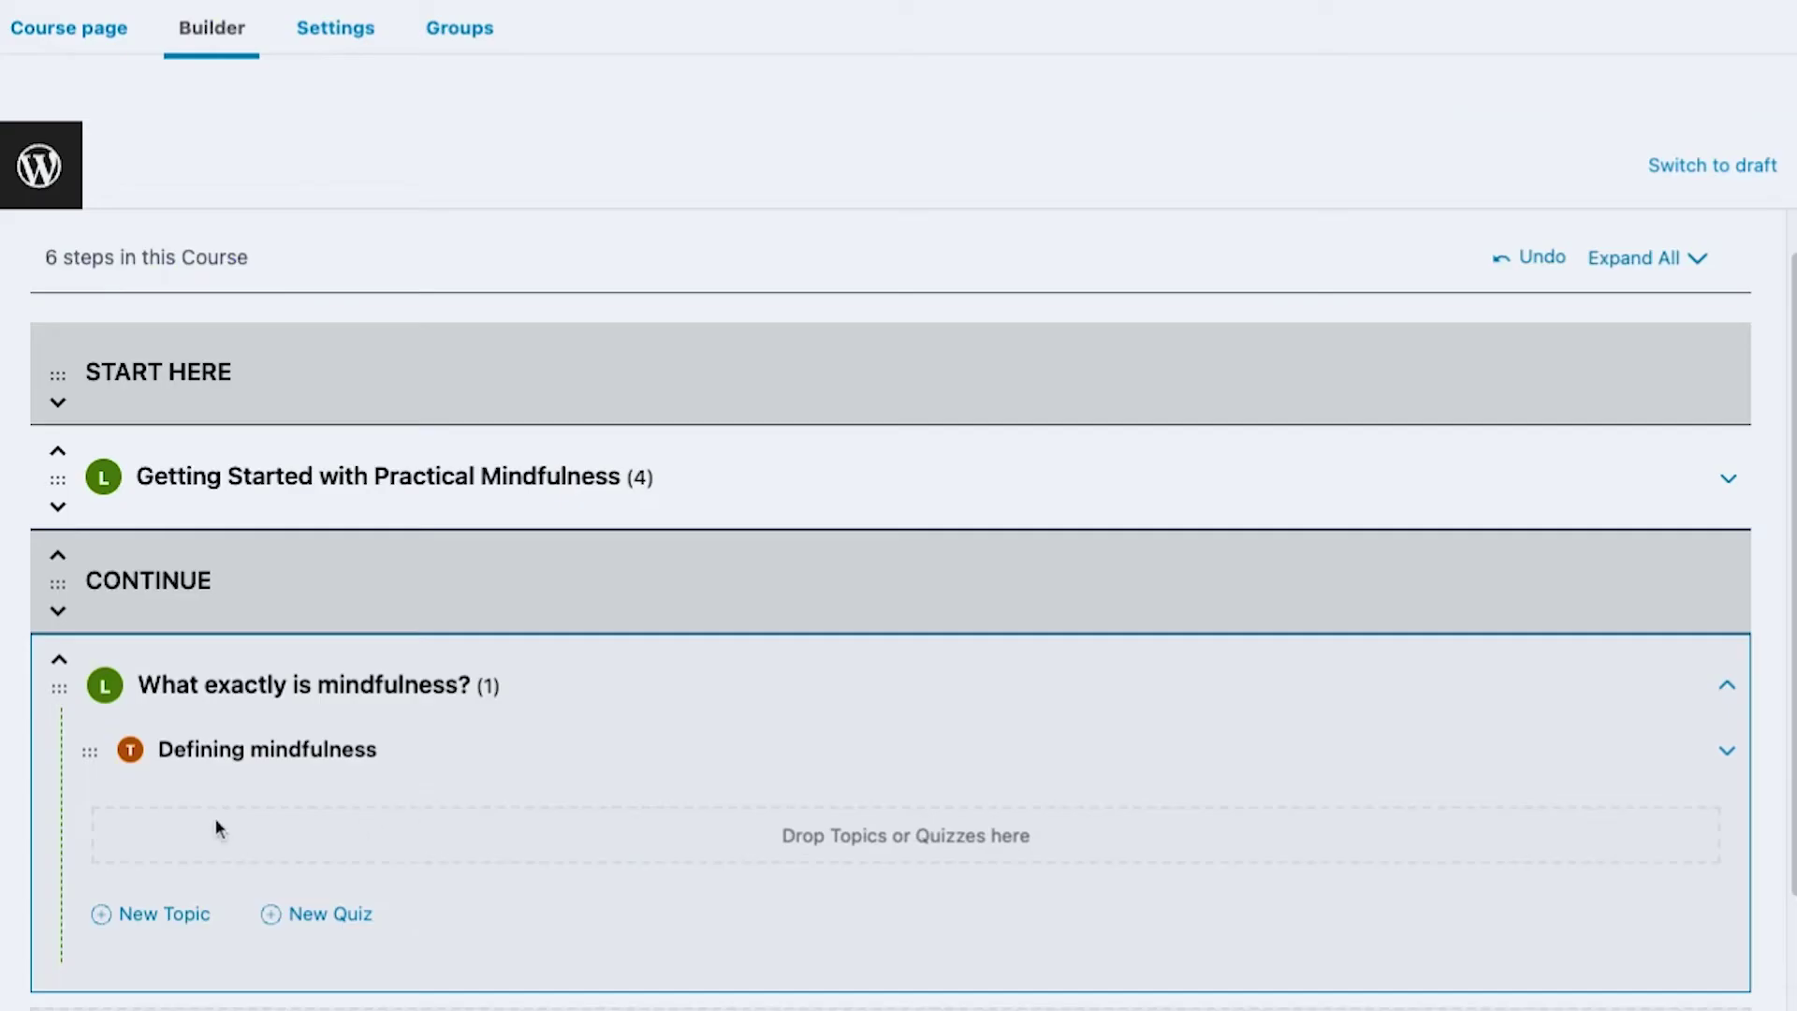
{"action": "left_click", "coordinate": [142, 914]}
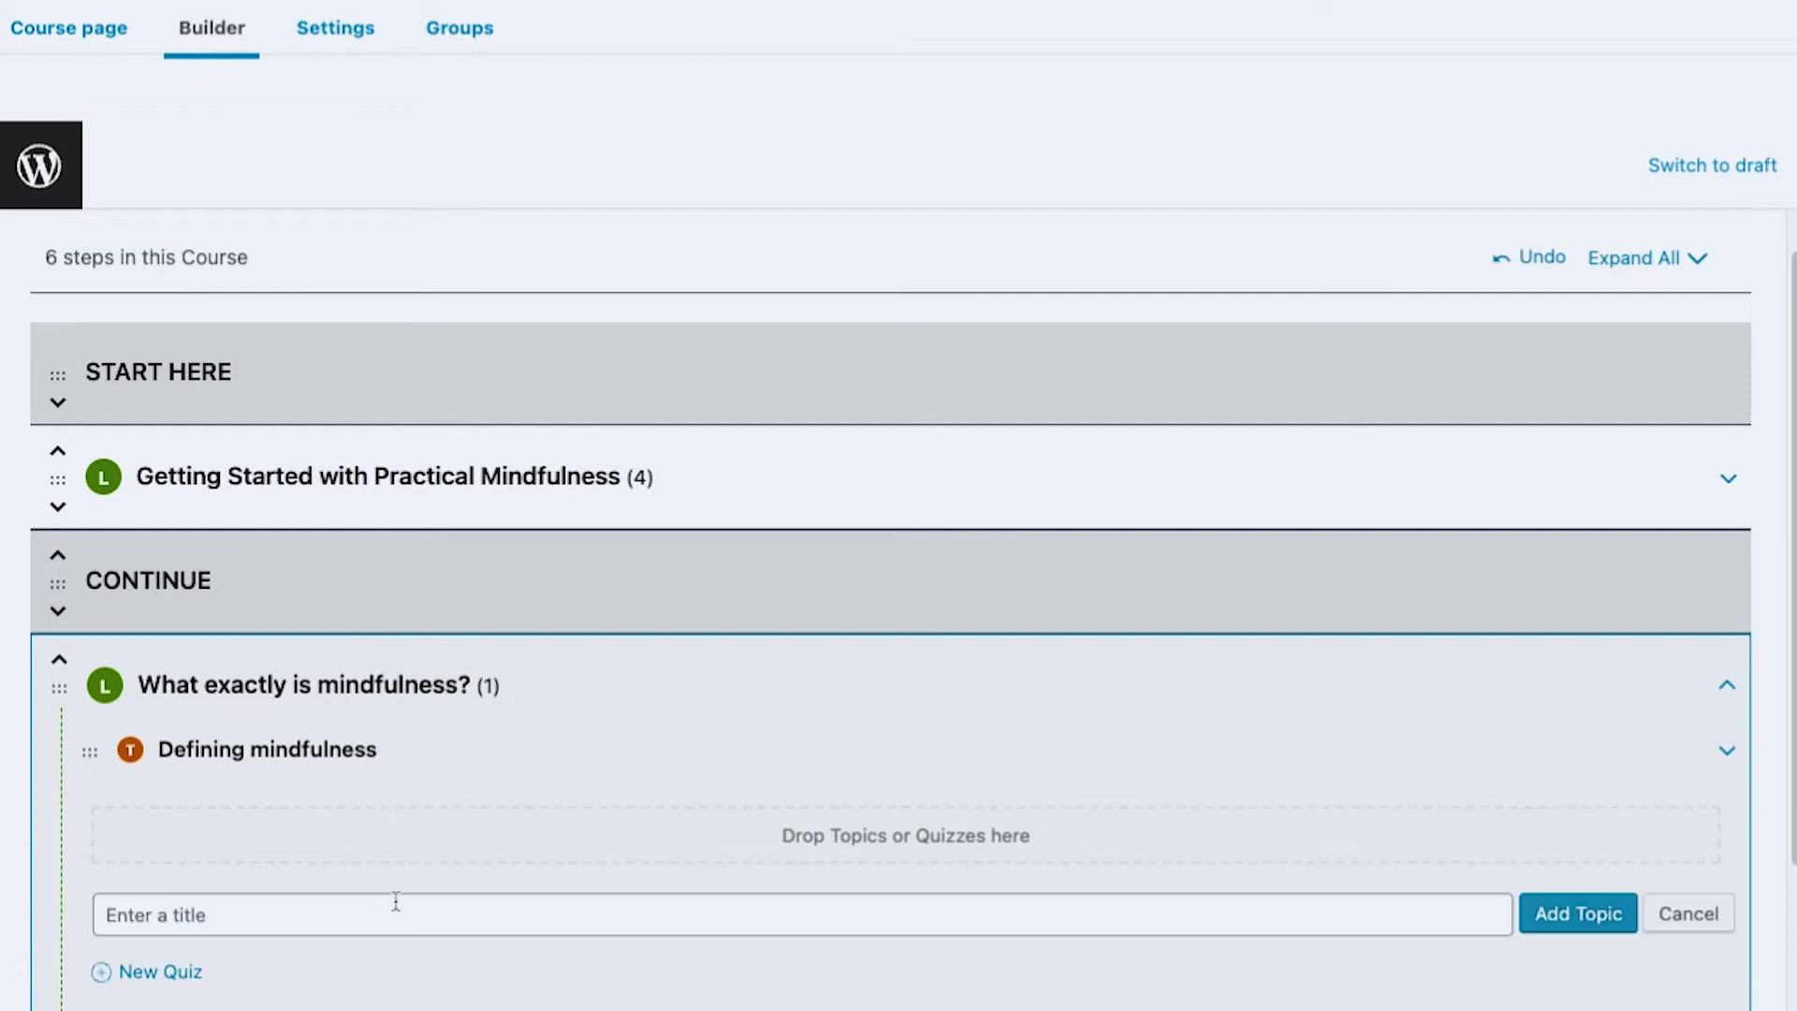
{"action": "type", "text": "What is mindfulness?"}
{"action": "left_click", "coordinate": [1586, 916]}
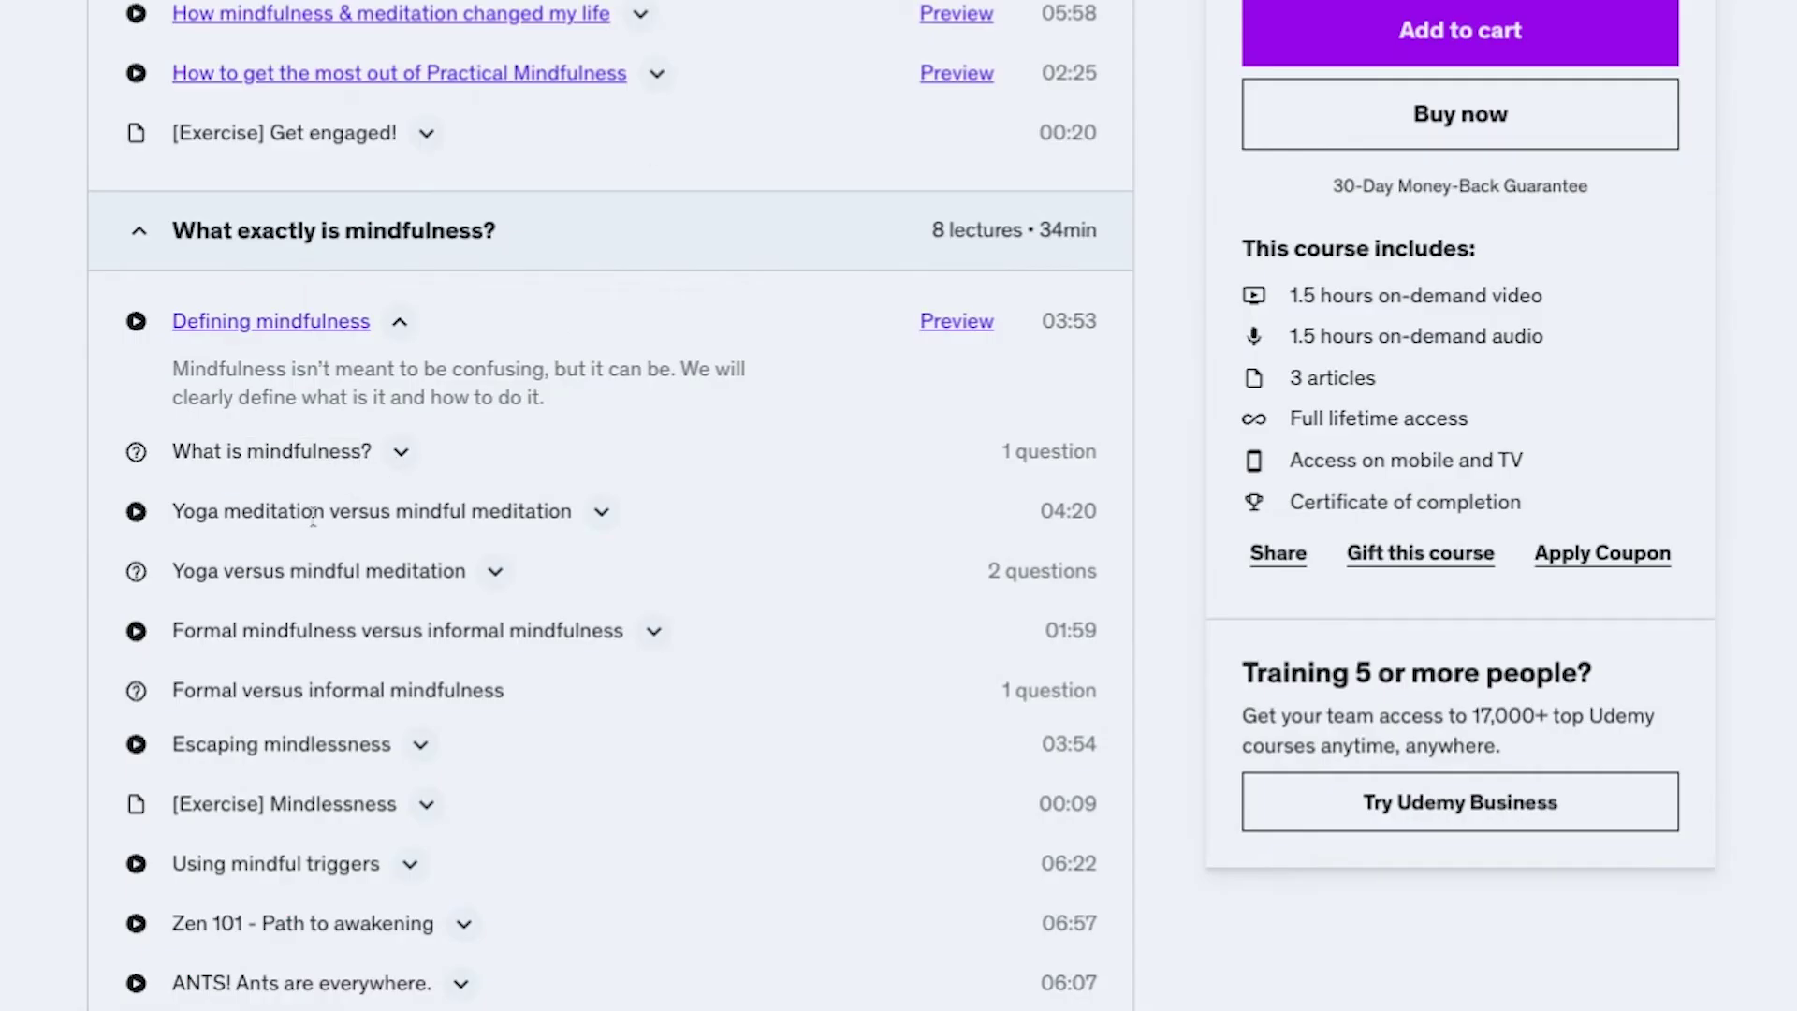
Step: Add a topic titled "Yoga meditation versus mindful meditation" to the "What exactly is mindfulness?" lesson, using the title from the Udemy page
{"action": "double_click", "coordinate": [313, 512]}
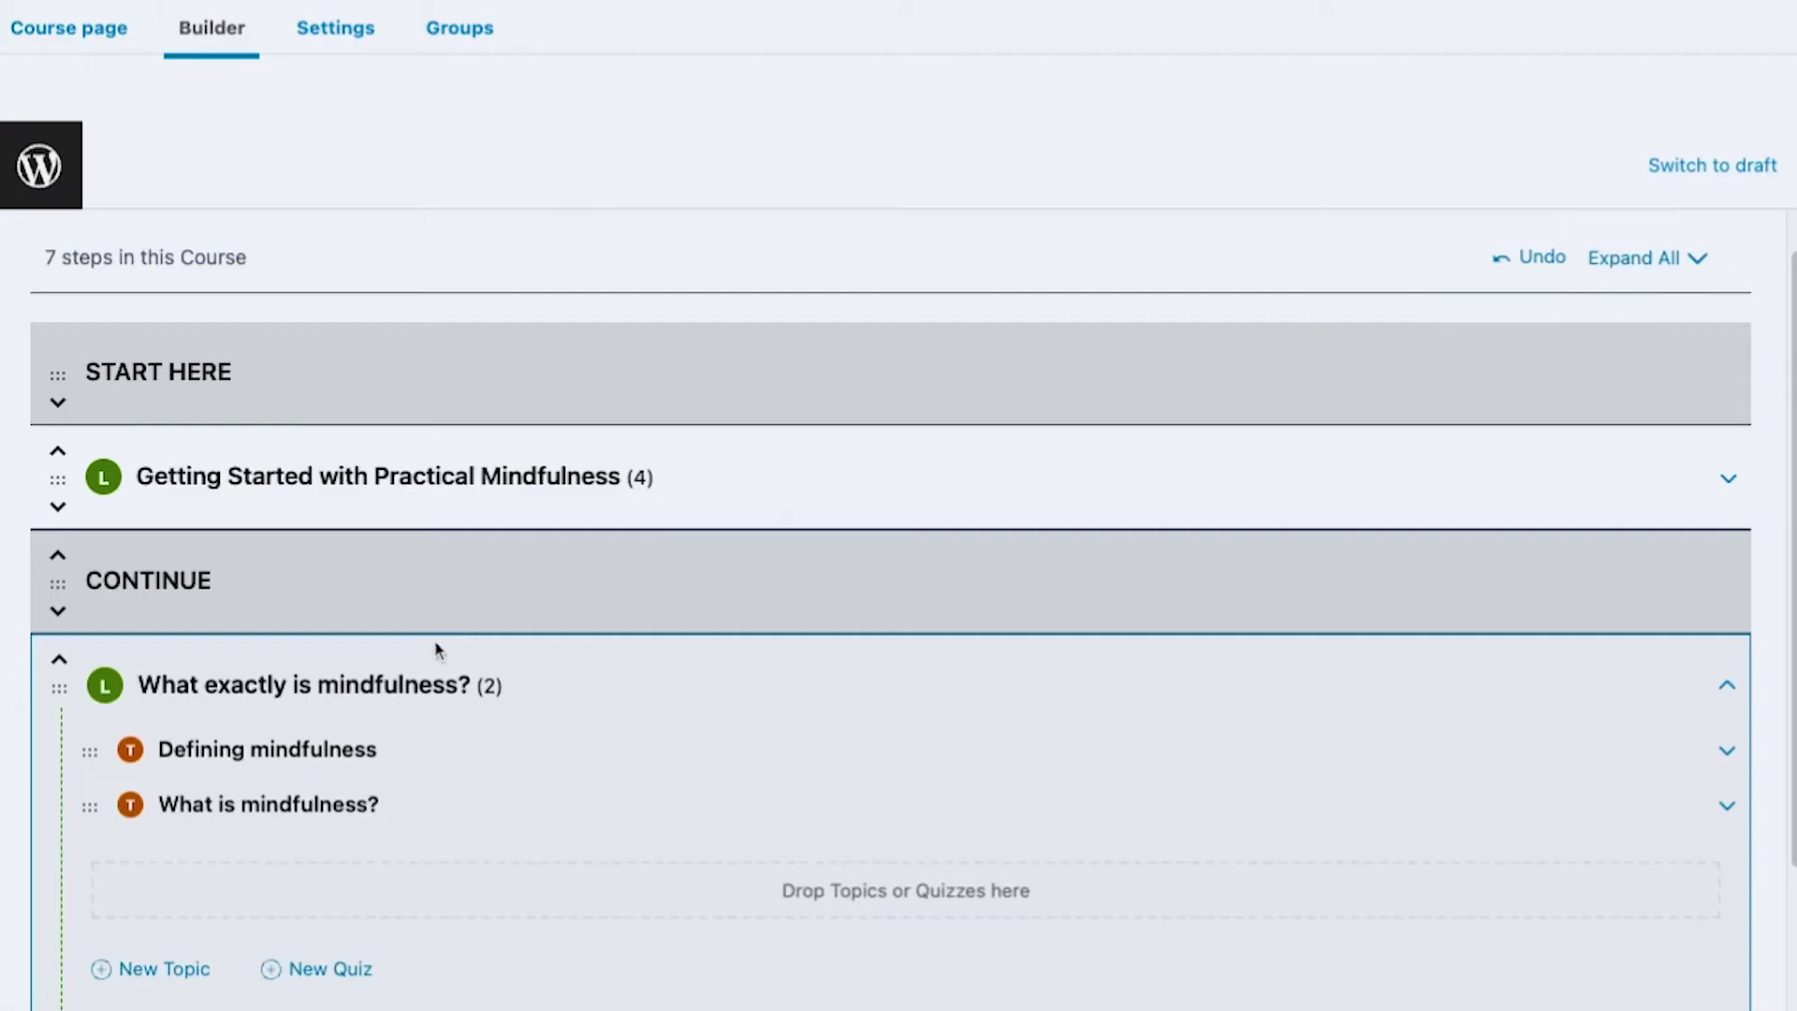
{"action": "left_click", "coordinate": [159, 968]}
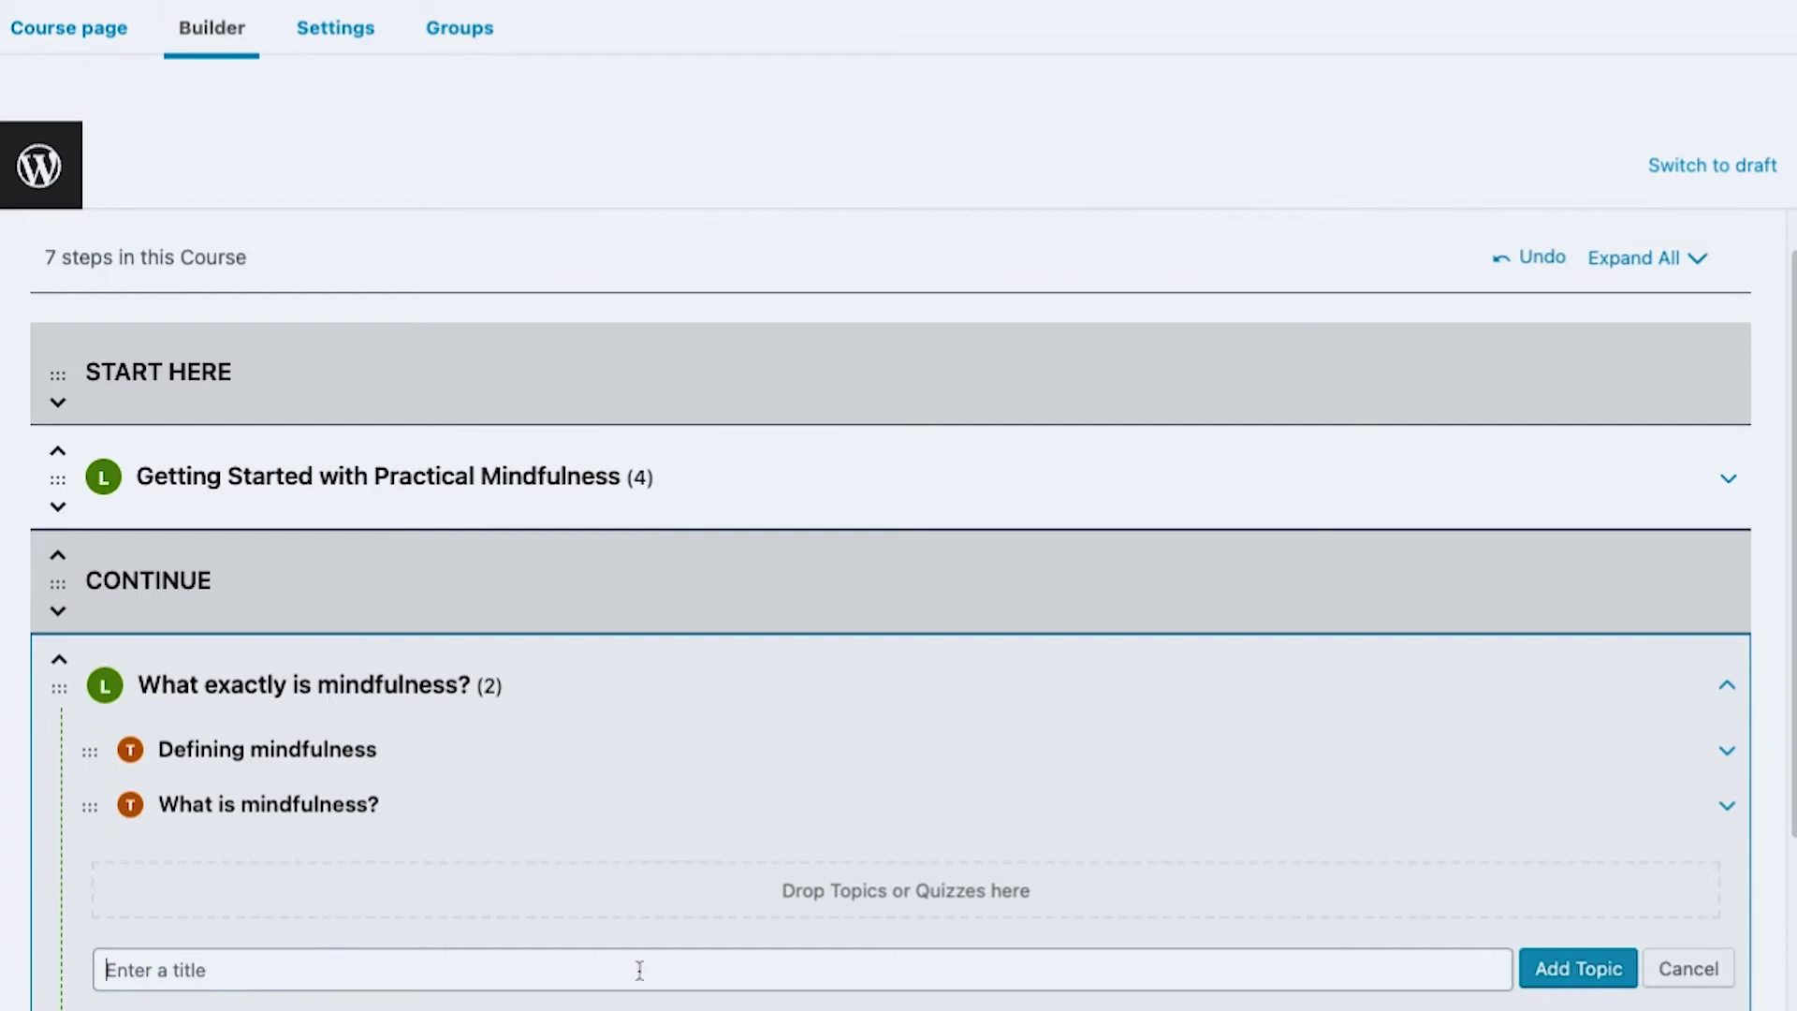
{"action": "type", "text": "Yoga meditation versus mindful meditation"}
{"action": "left_click", "coordinate": [1595, 970]}
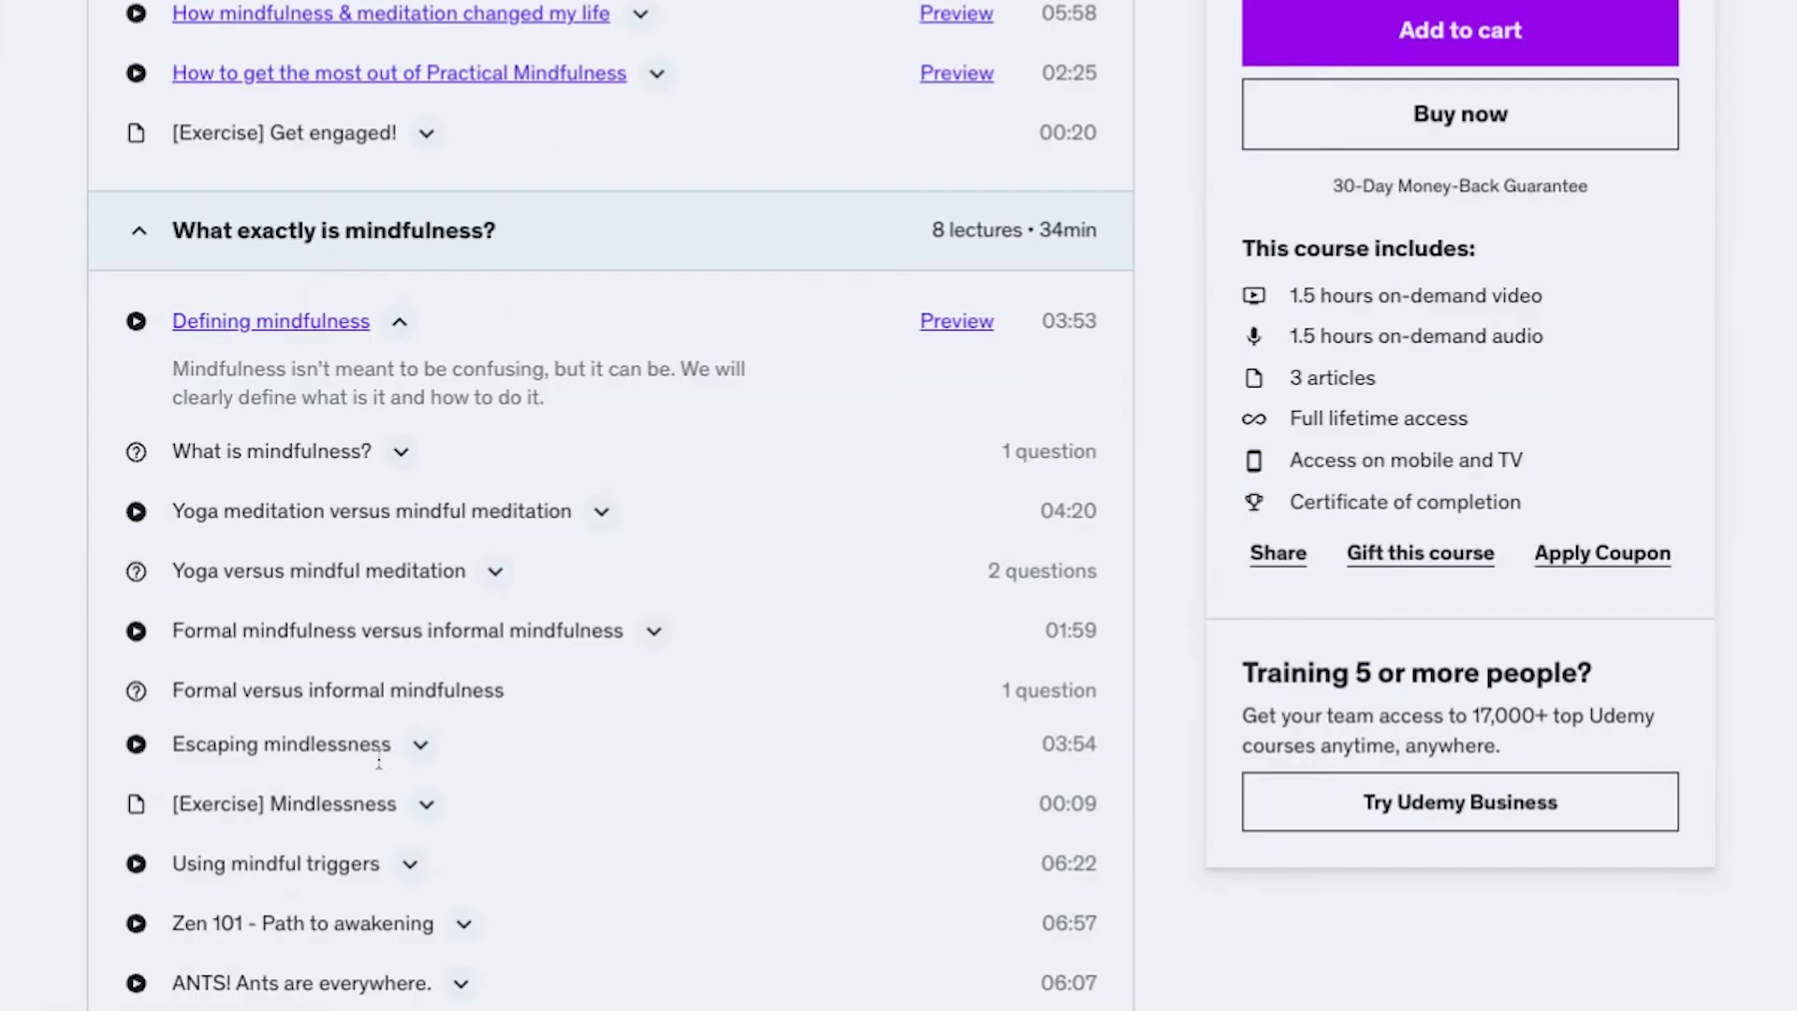
Step: Add a topic titled "Yoga versus mindful meditation" to the "What exactly is mindfulness?" lesson, using the title from the Udemy page
{"action": "double_click", "coordinate": [240, 573]}
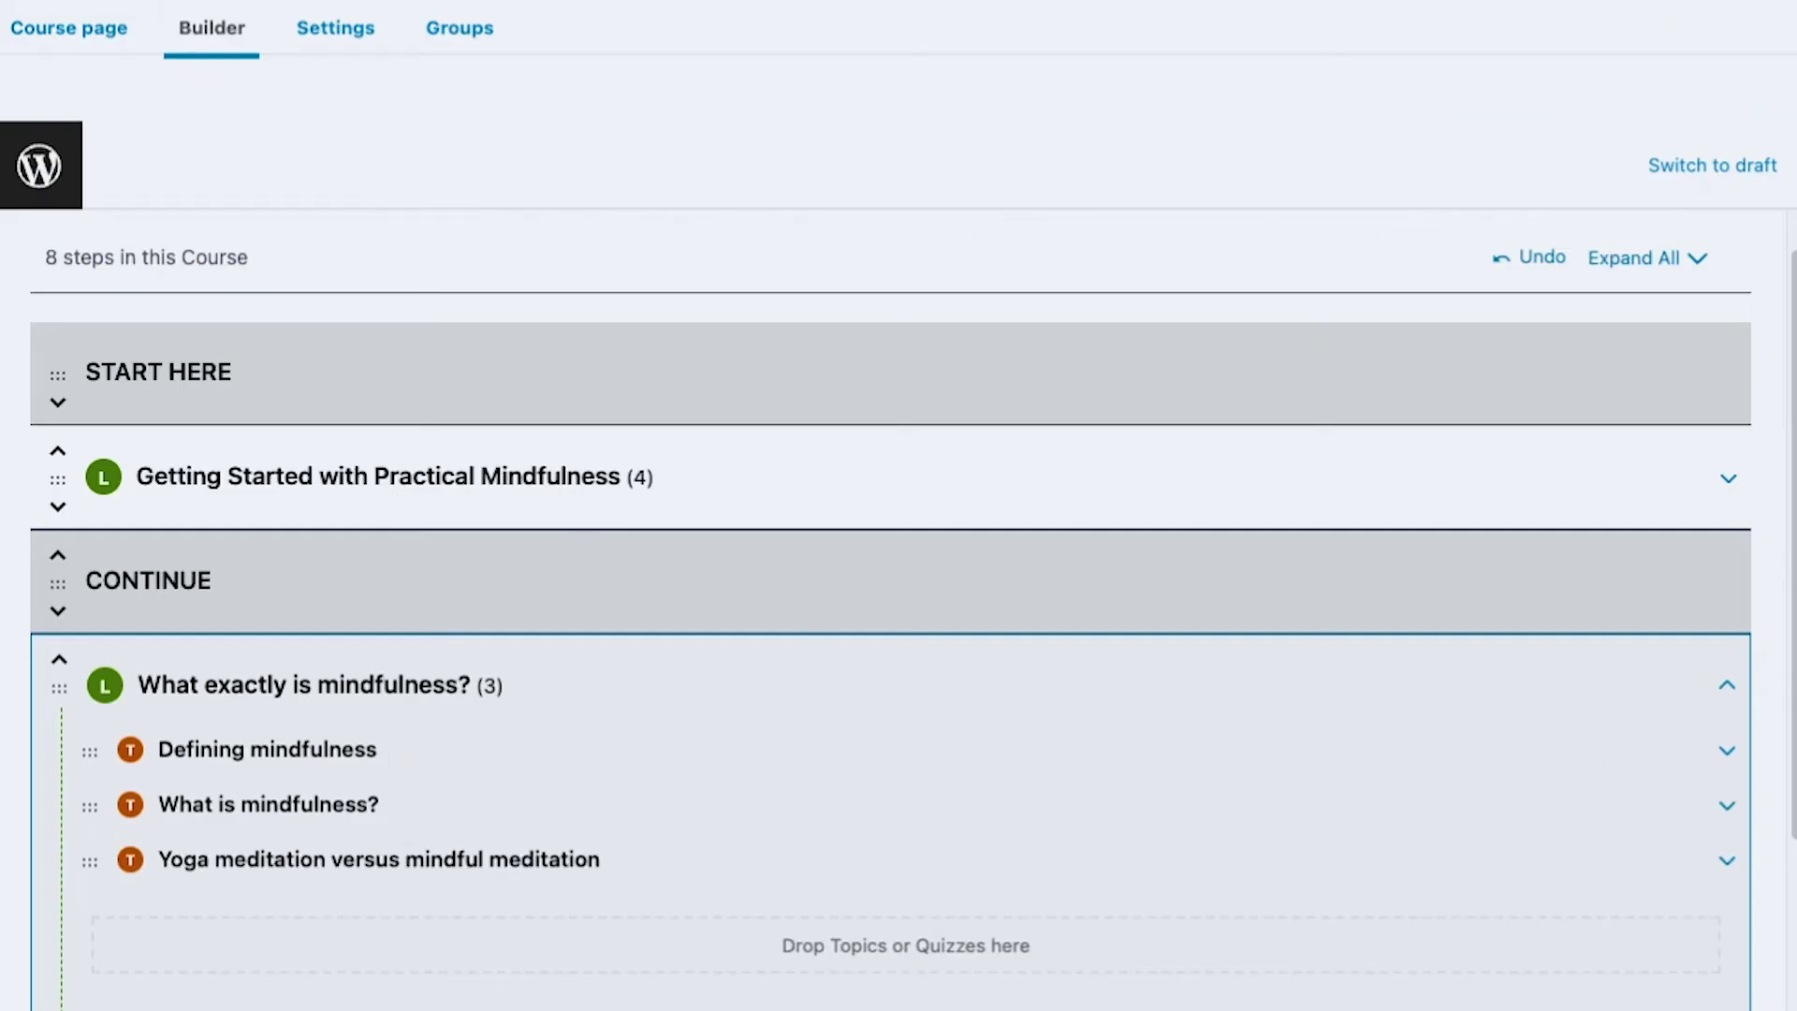
{"action": "left_click", "coordinate": [774, 940]}
{"action": "type", "text": "Yoga versus mindful meditation"}
{"action": "left_click", "coordinate": [1618, 959]}
Step: Preview the course and examine the section headings and the expanded "What exactly is mindfulness?" lesson under Course Content
{"action": "left_click", "coordinate": [1612, 258]}
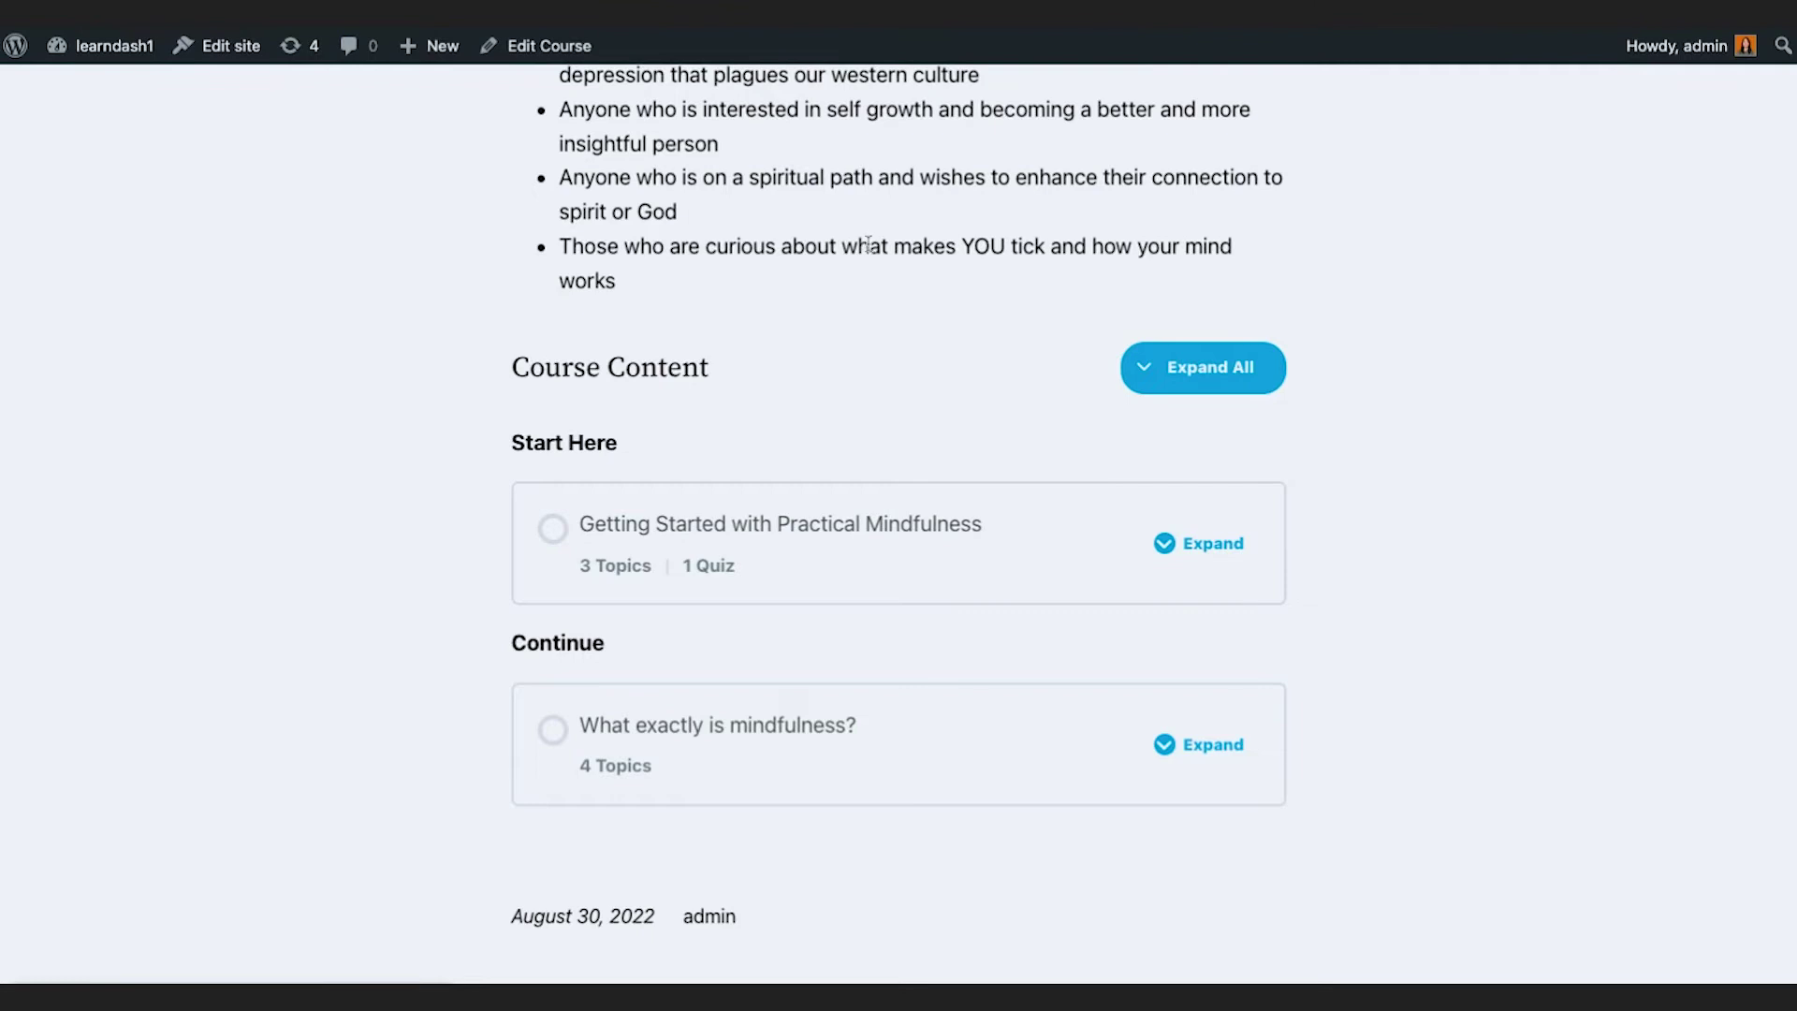
{"action": "triple_click", "coordinate": [431, 368]}
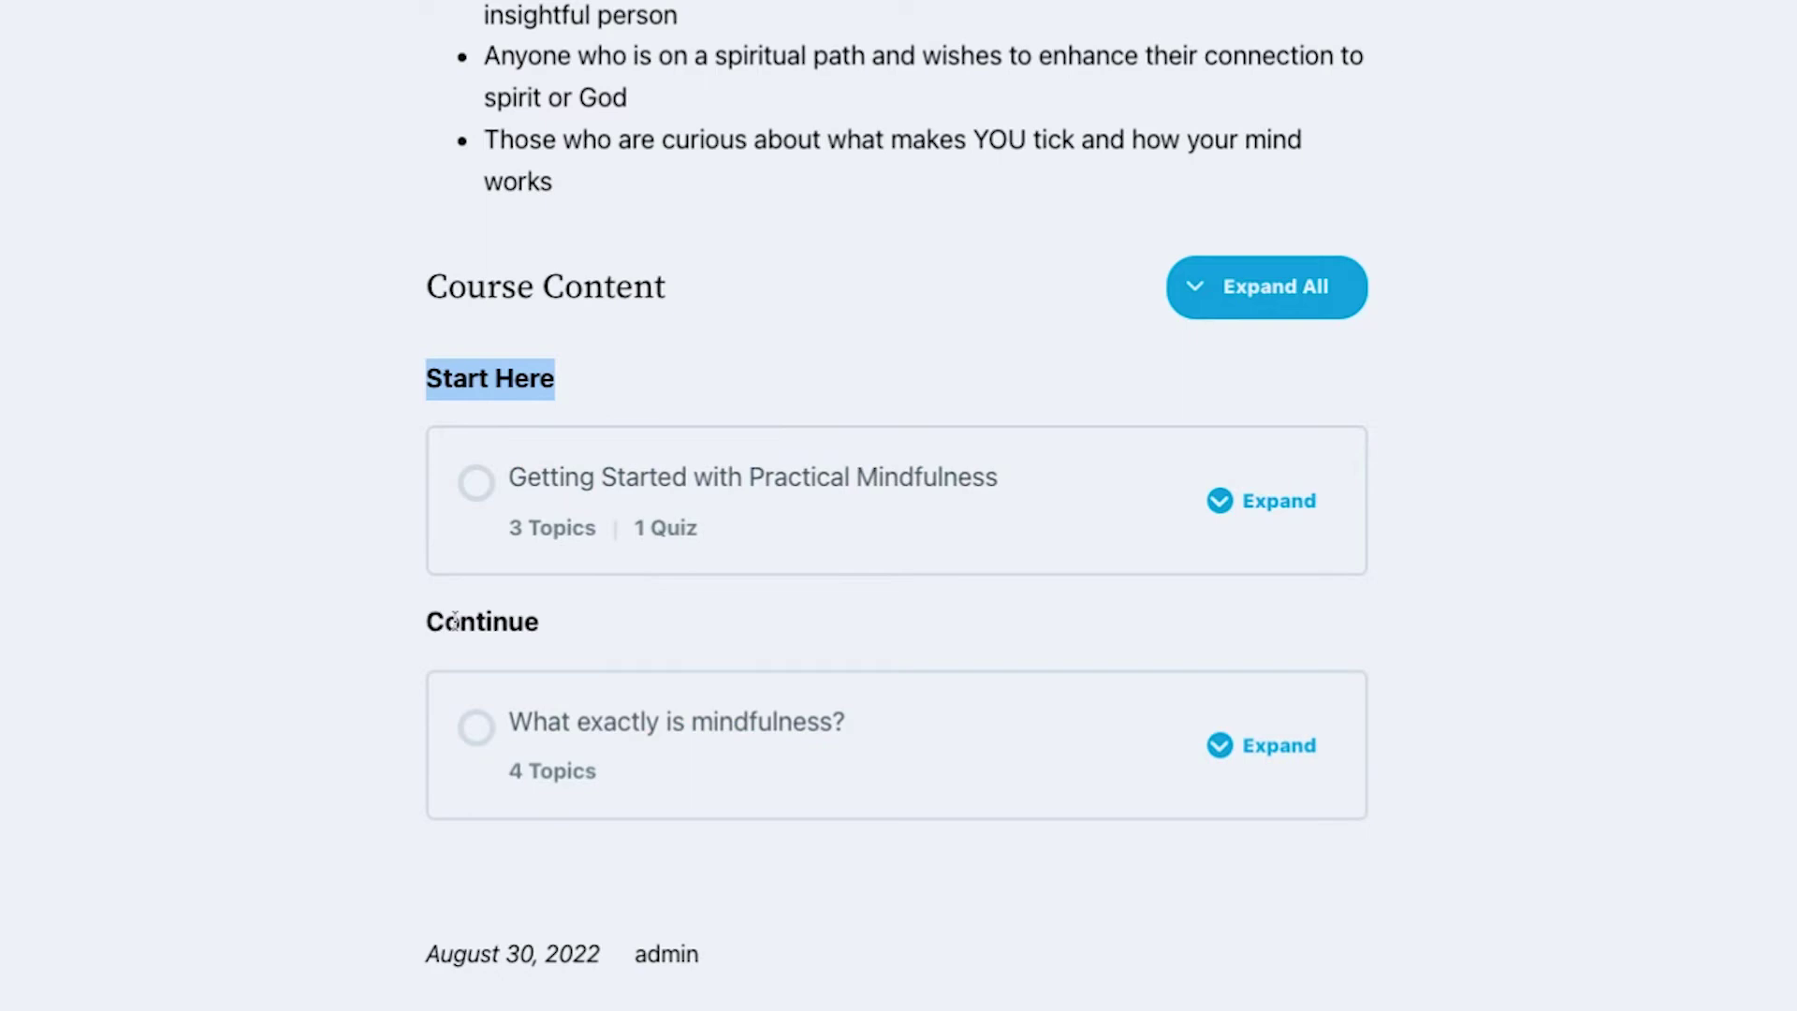
{"action": "left_click", "coordinate": [1296, 747]}
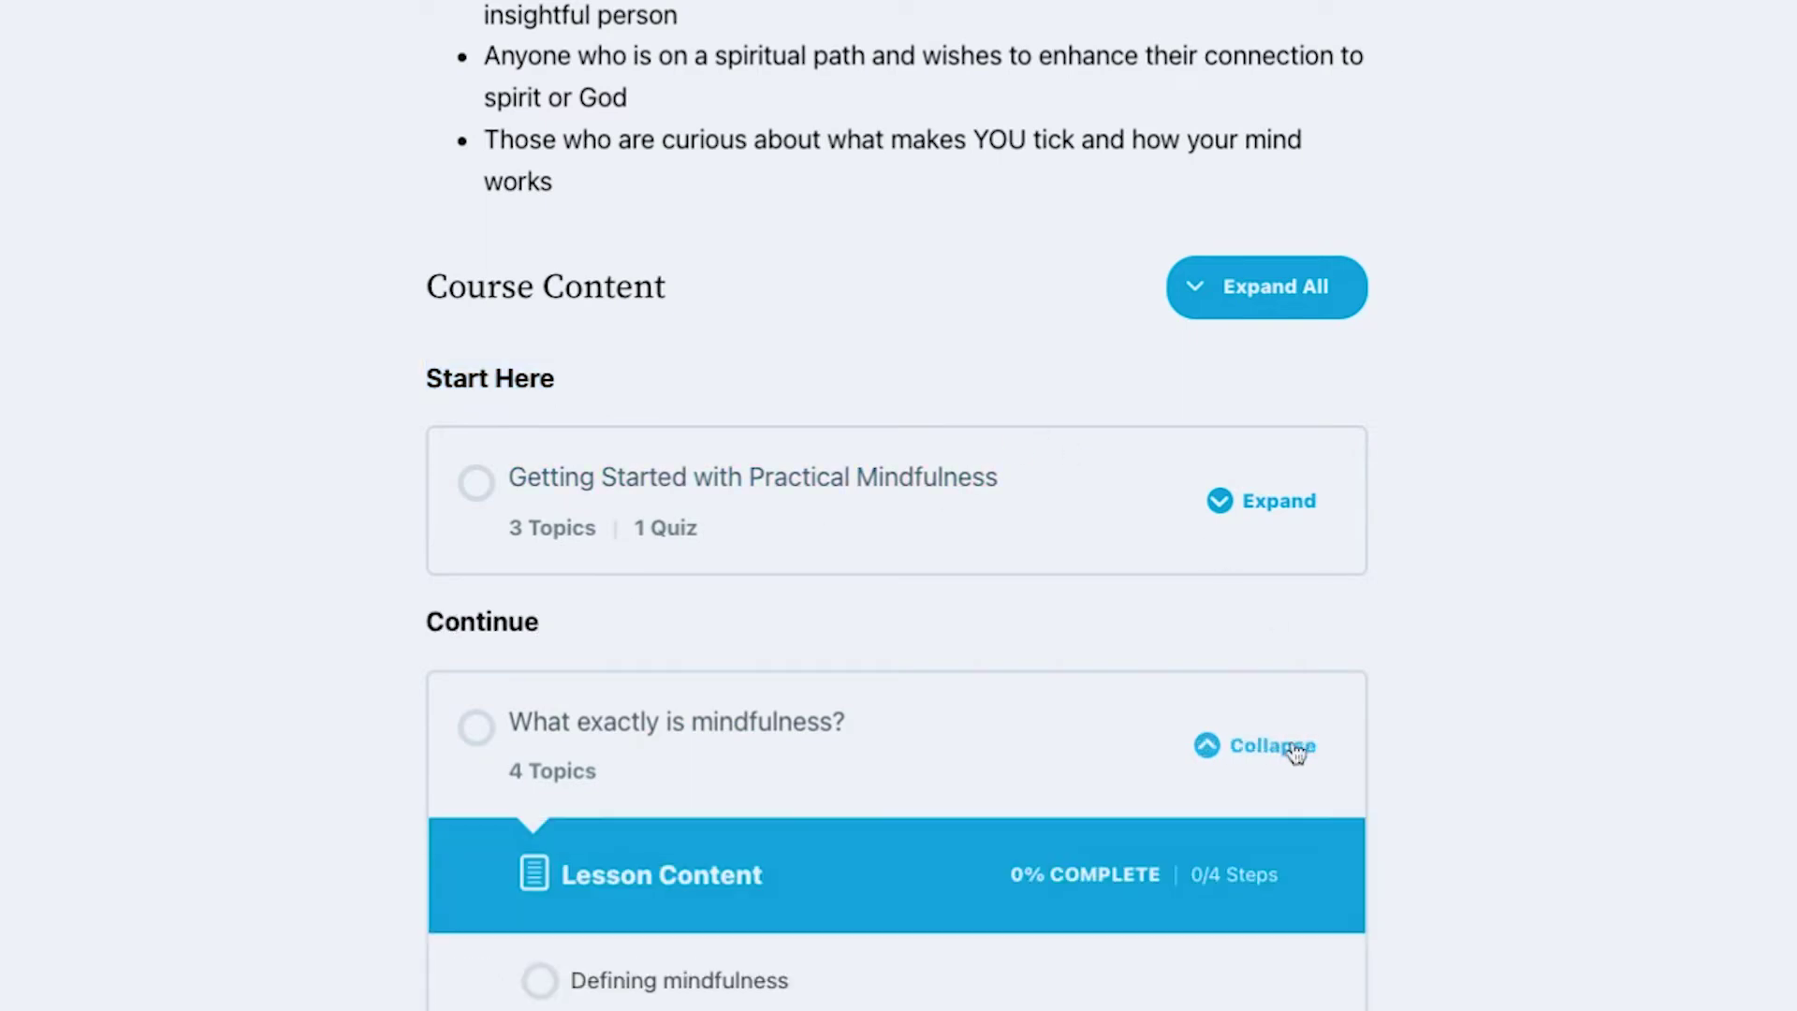
{"action": "scroll", "coordinate": [1157, 755], "scroll_direction": "down", "scroll_amount": 5}
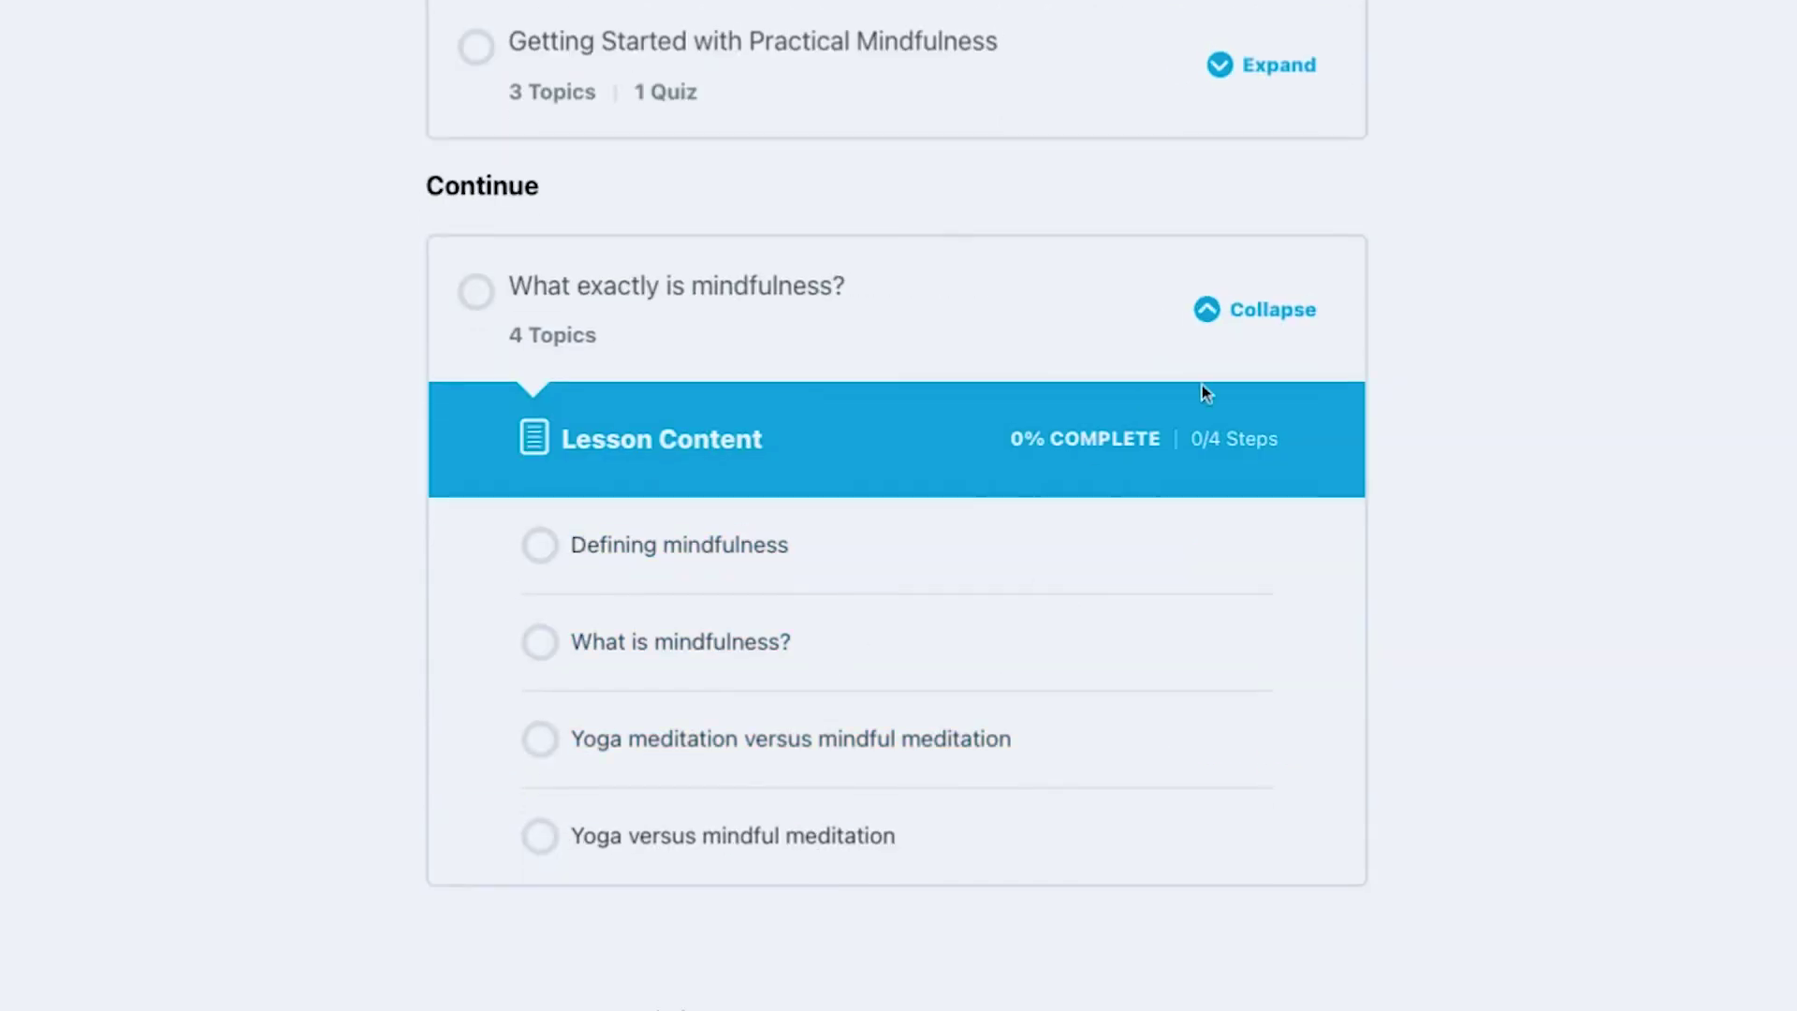
{"action": "scroll", "coordinate": [1374, 596], "scroll_direction": "up", "scroll_amount": 7}
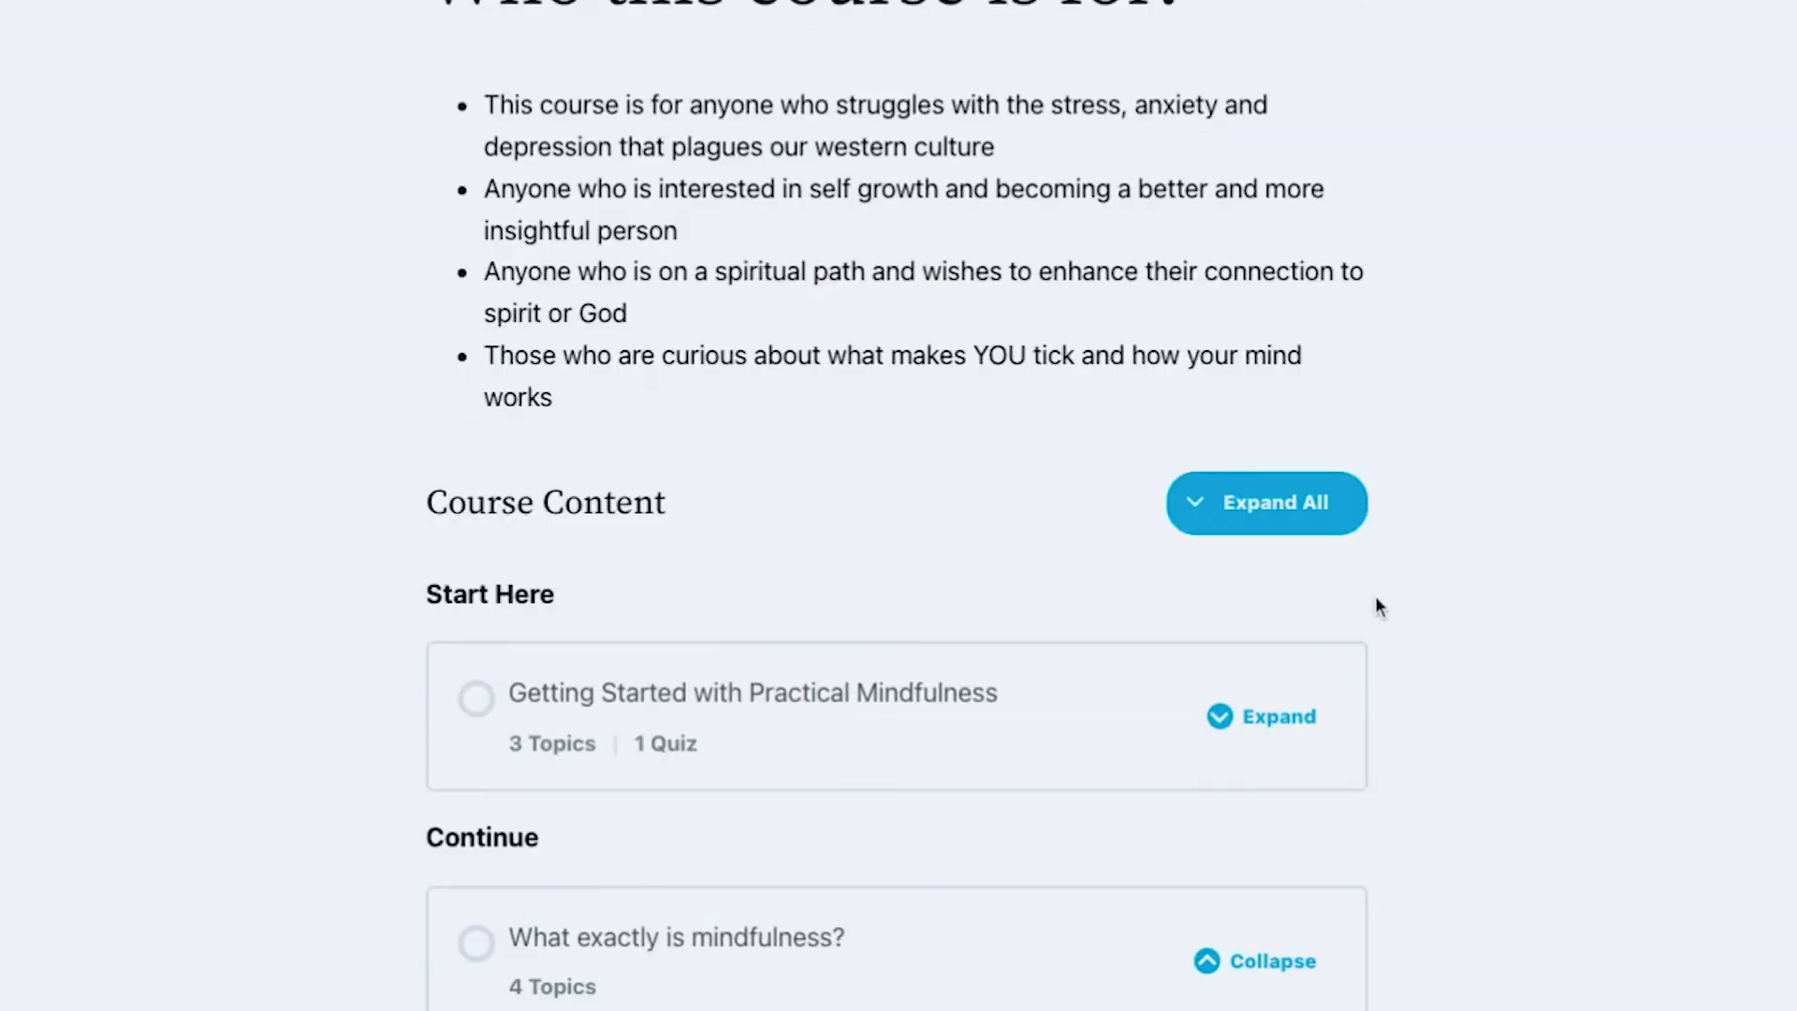
Step: Expand and collapse the lessons under Course Content, and review the topics and quiz listed in both sections of the preview
{"action": "left_click", "coordinate": [1284, 515]}
{"action": "scroll", "coordinate": [1644, 834], "scroll_direction": "down", "scroll_amount": 7}
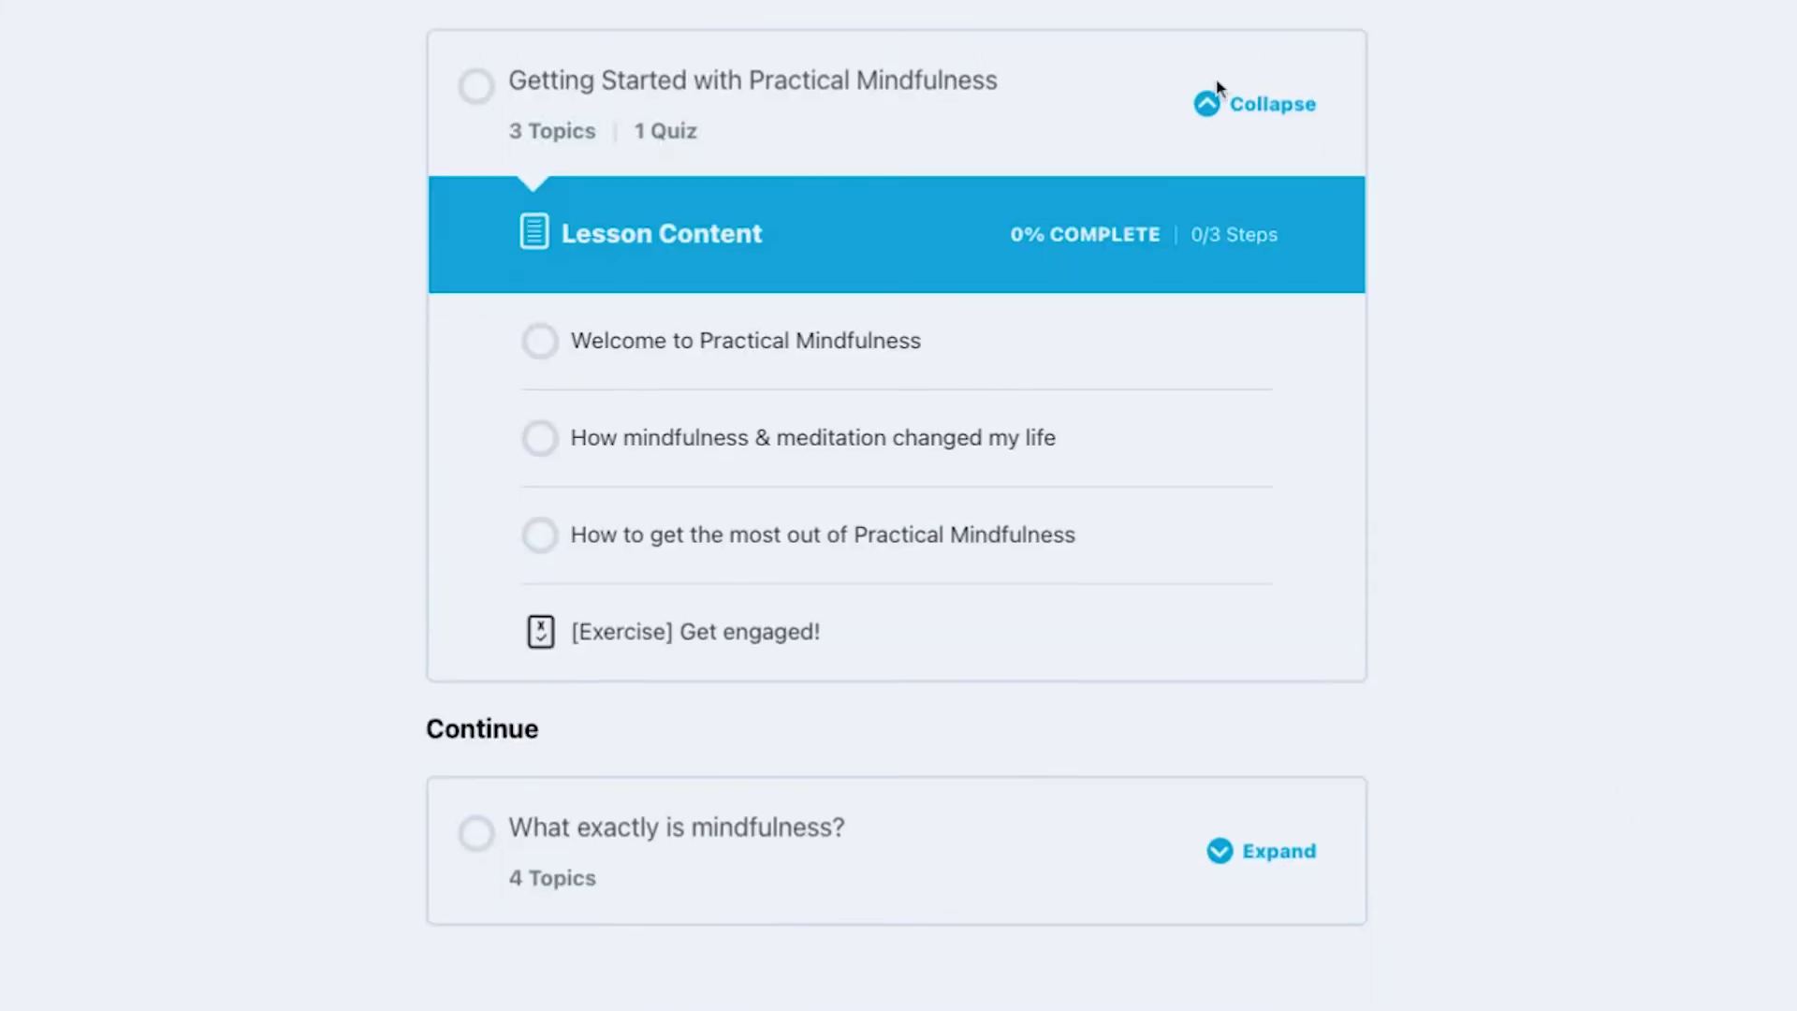
{"action": "scroll", "coordinate": [1475, 783], "scroll_direction": "up", "scroll_amount": 5}
{"action": "scroll", "coordinate": [1458, 811], "scroll_direction": "down", "scroll_amount": 5}
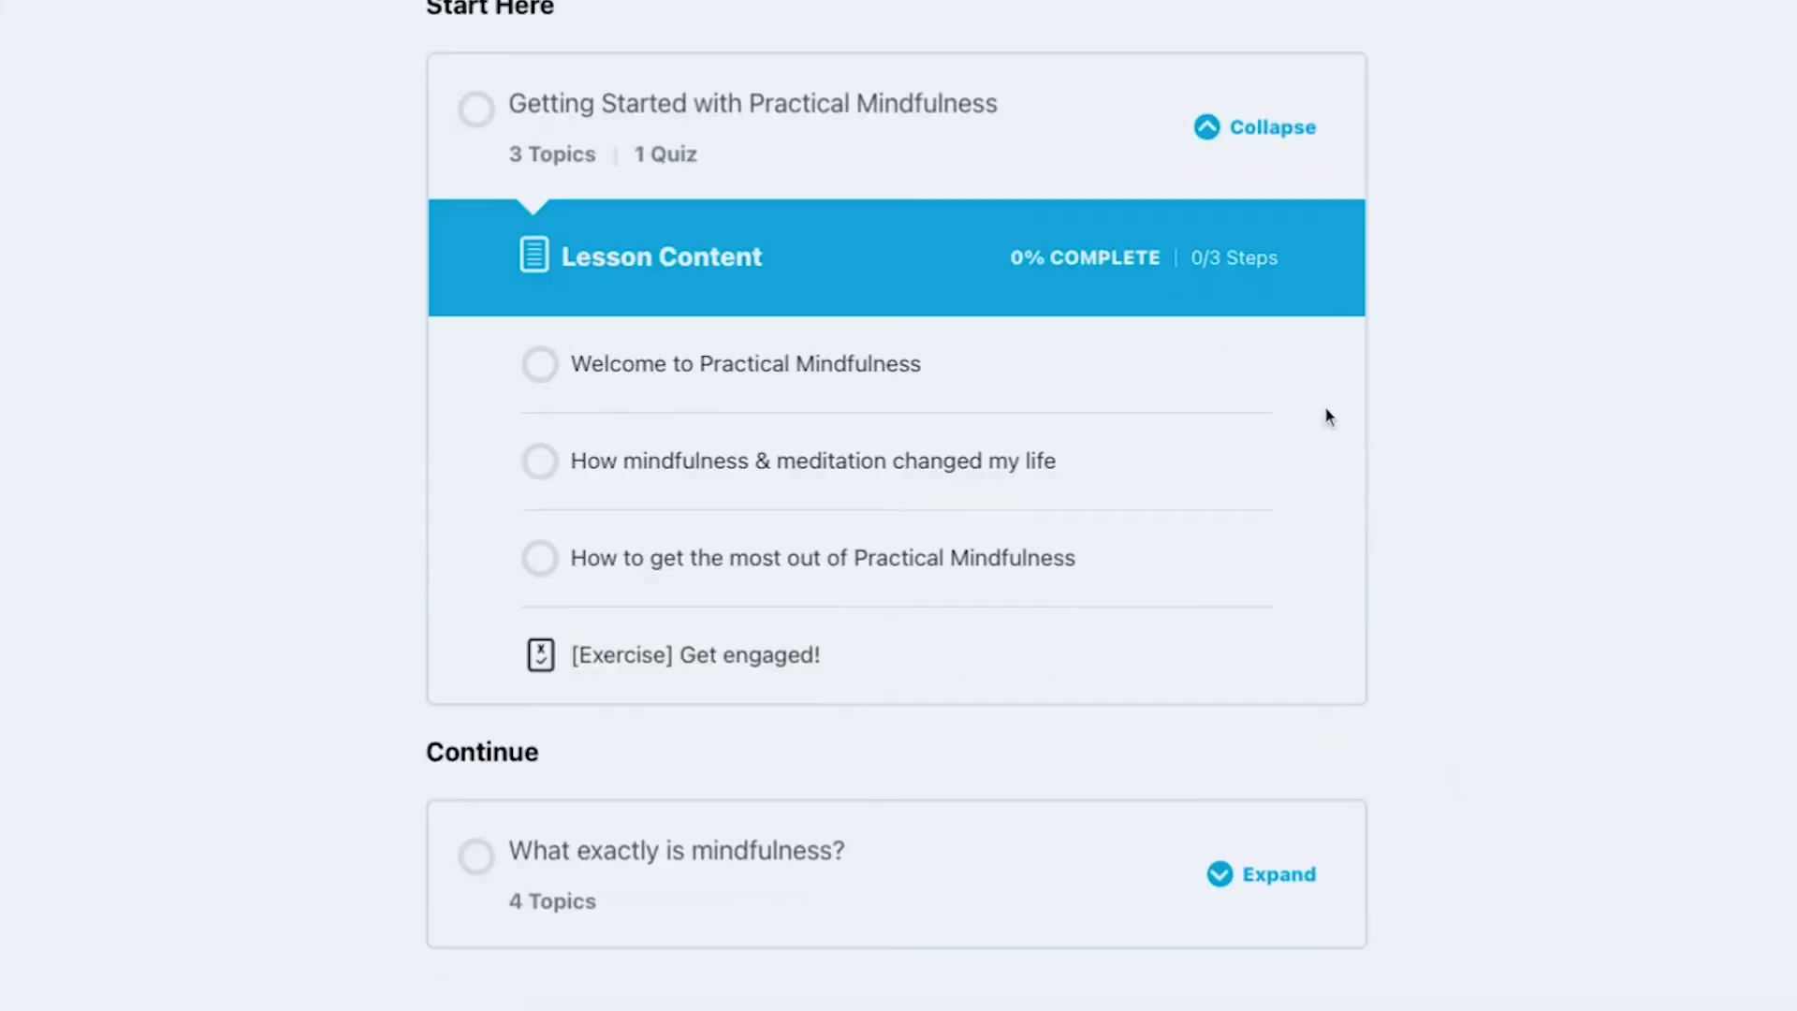
{"action": "left_click", "coordinate": [1280, 136]}
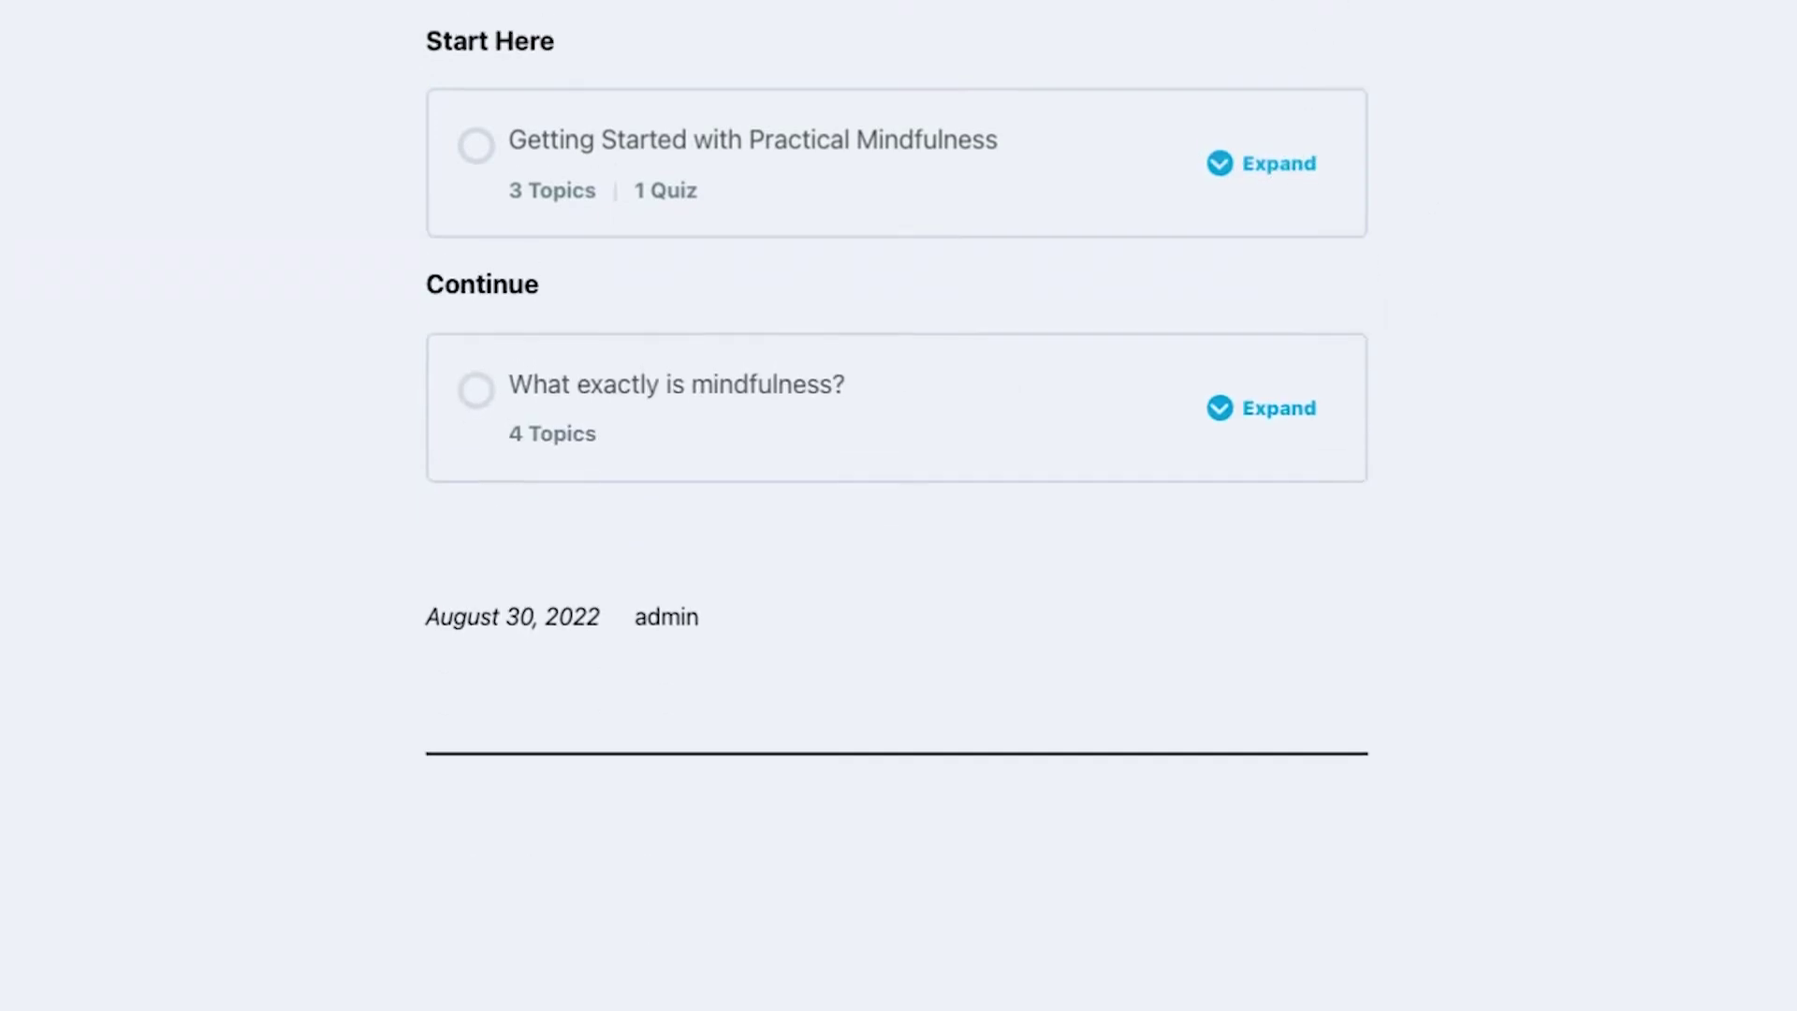
{"action": "scroll", "coordinate": [1607, 601], "scroll_direction": "down", "scroll_amount": 6}
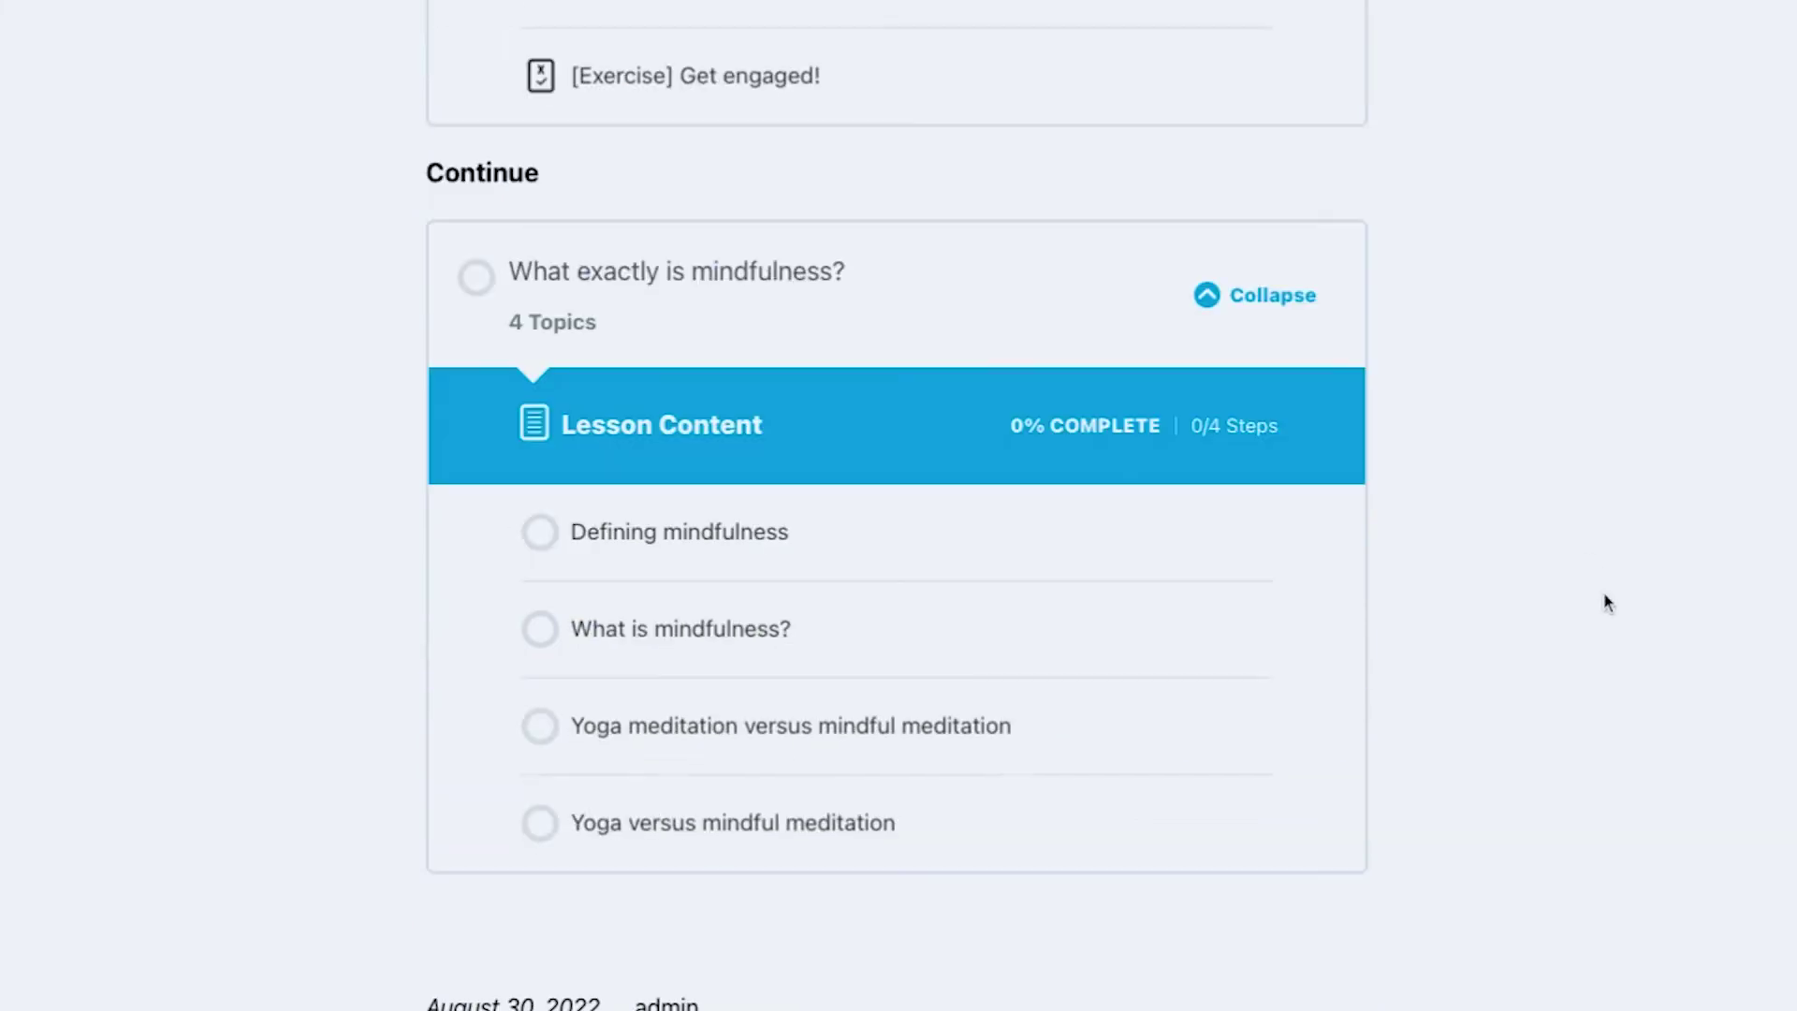
{"action": "scroll", "coordinate": [1372, 735], "scroll_direction": "up", "scroll_amount": 8}
{"action": "scroll", "coordinate": [1199, 887], "scroll_direction": "down", "scroll_amount": 10}
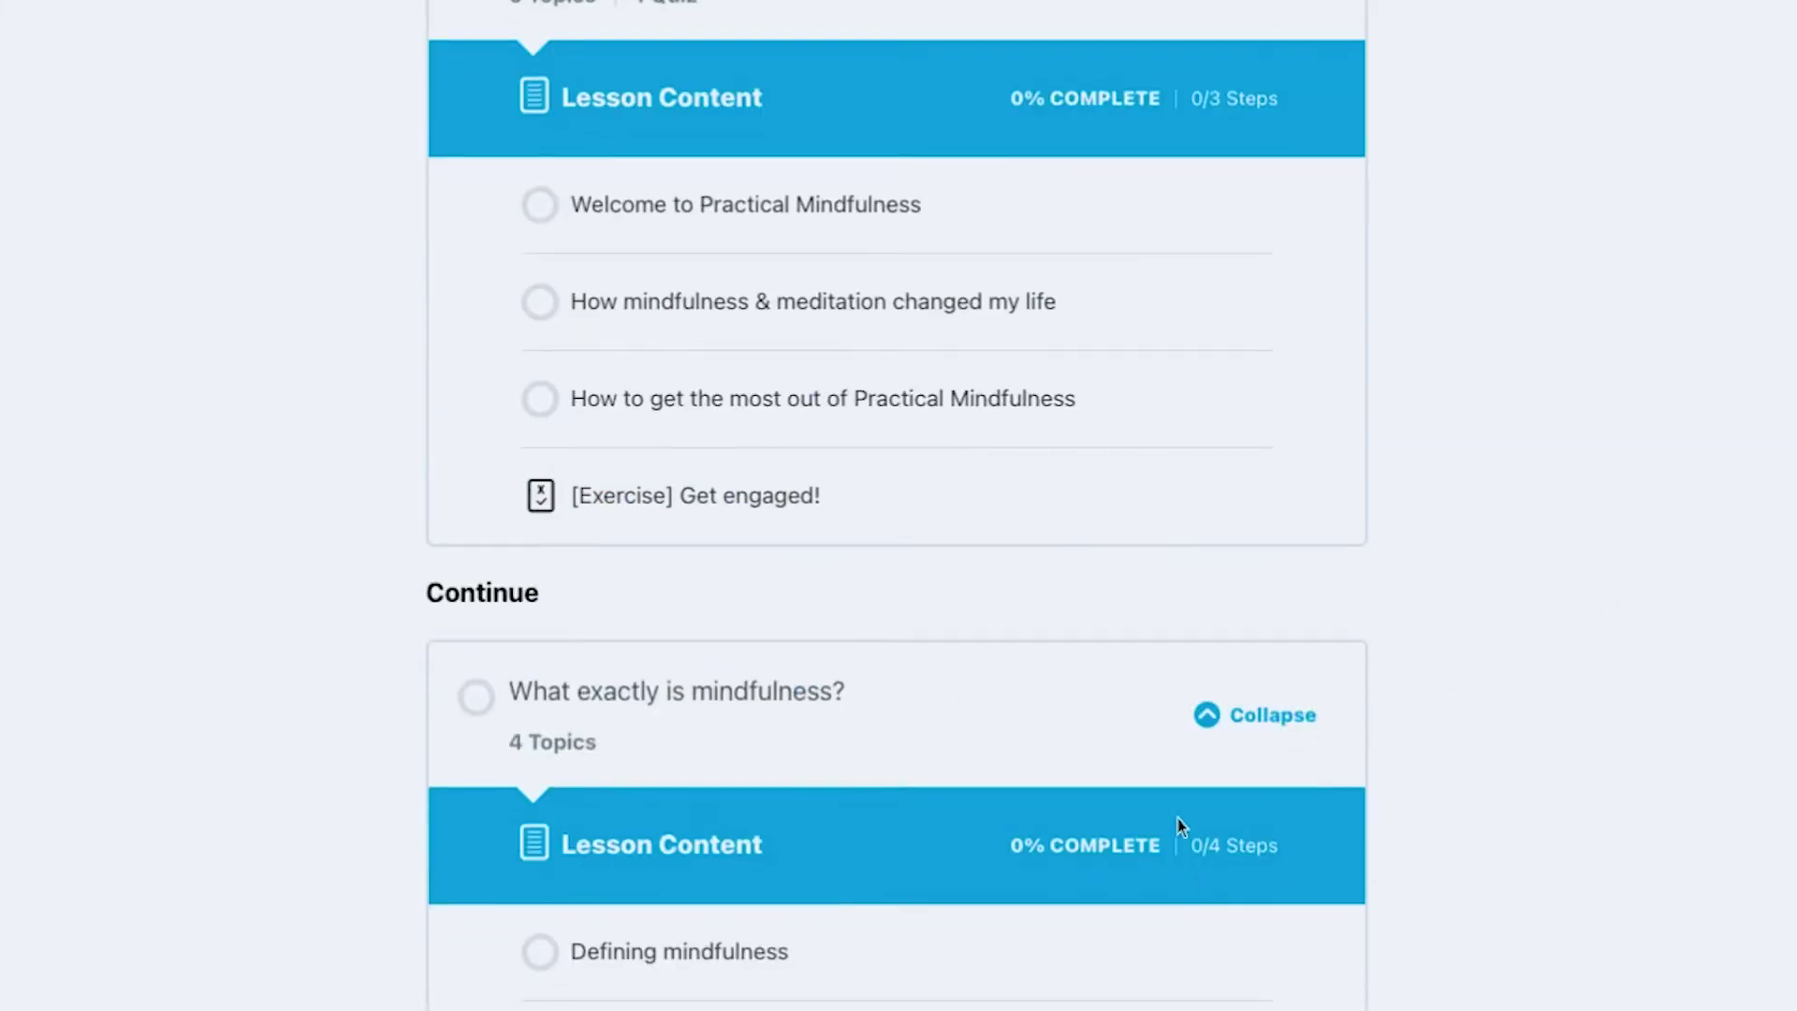
{"action": "scroll", "coordinate": [1131, 827], "scroll_direction": "up", "scroll_amount": 7}
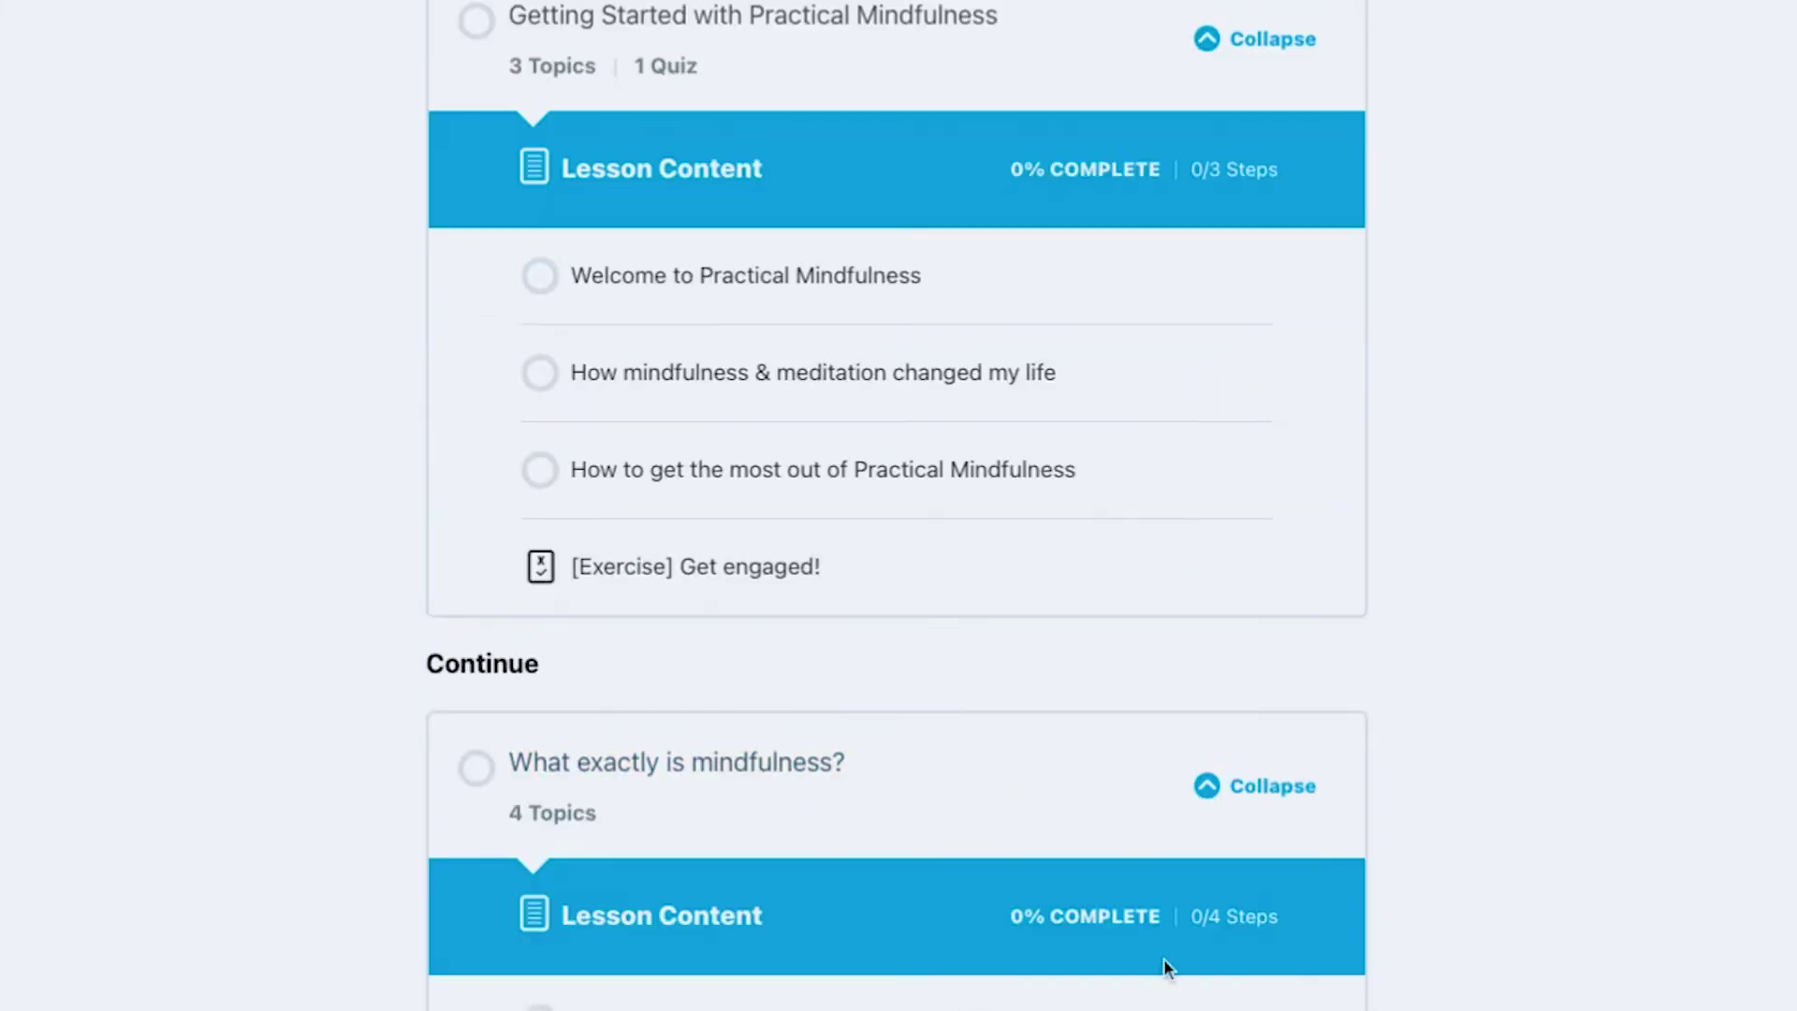
{"action": "scroll", "coordinate": [1292, 690], "scroll_direction": "up", "scroll_amount": 5}
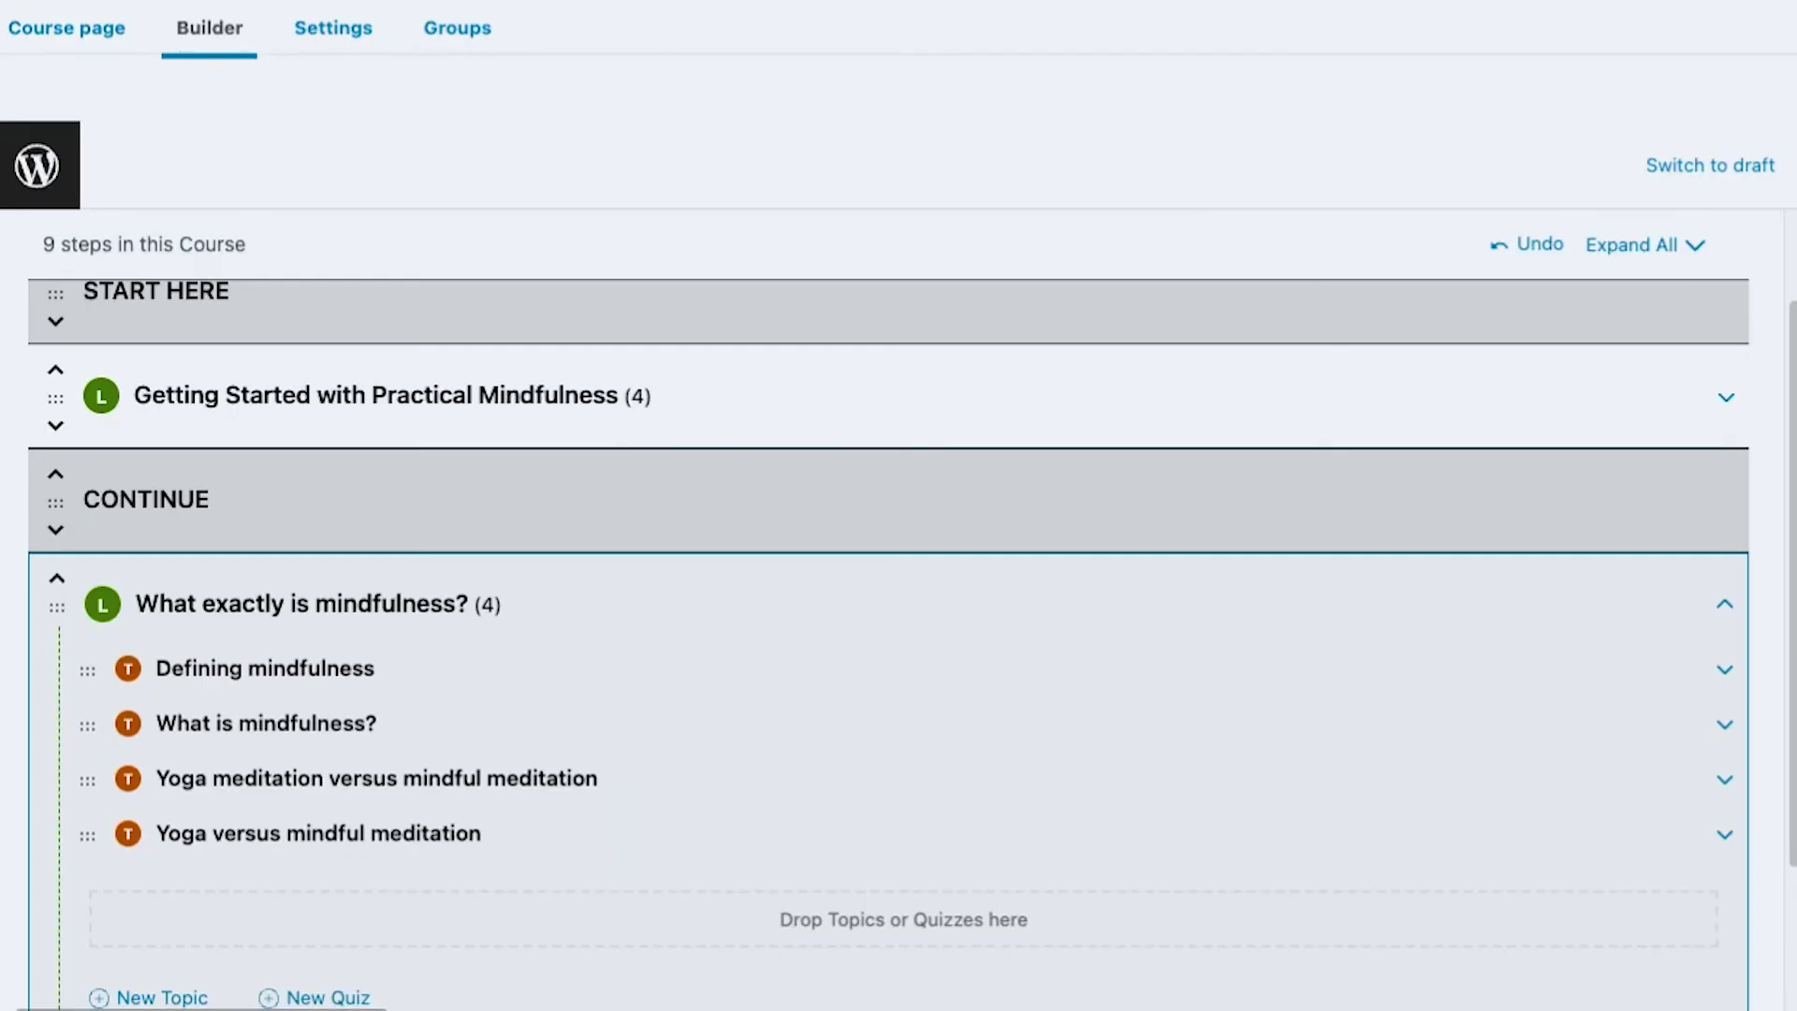
Step: Collapse the "What exactly is mindfulness?" lesson and add a lesson titled "Practicing formal mindfulness", using the section title from the Udemy page
{"action": "scroll", "coordinate": [666, 466], "scroll_direction": "down", "scroll_amount": 5}
{"action": "scroll", "coordinate": [1043, 562], "scroll_direction": "up", "scroll_amount": 6}
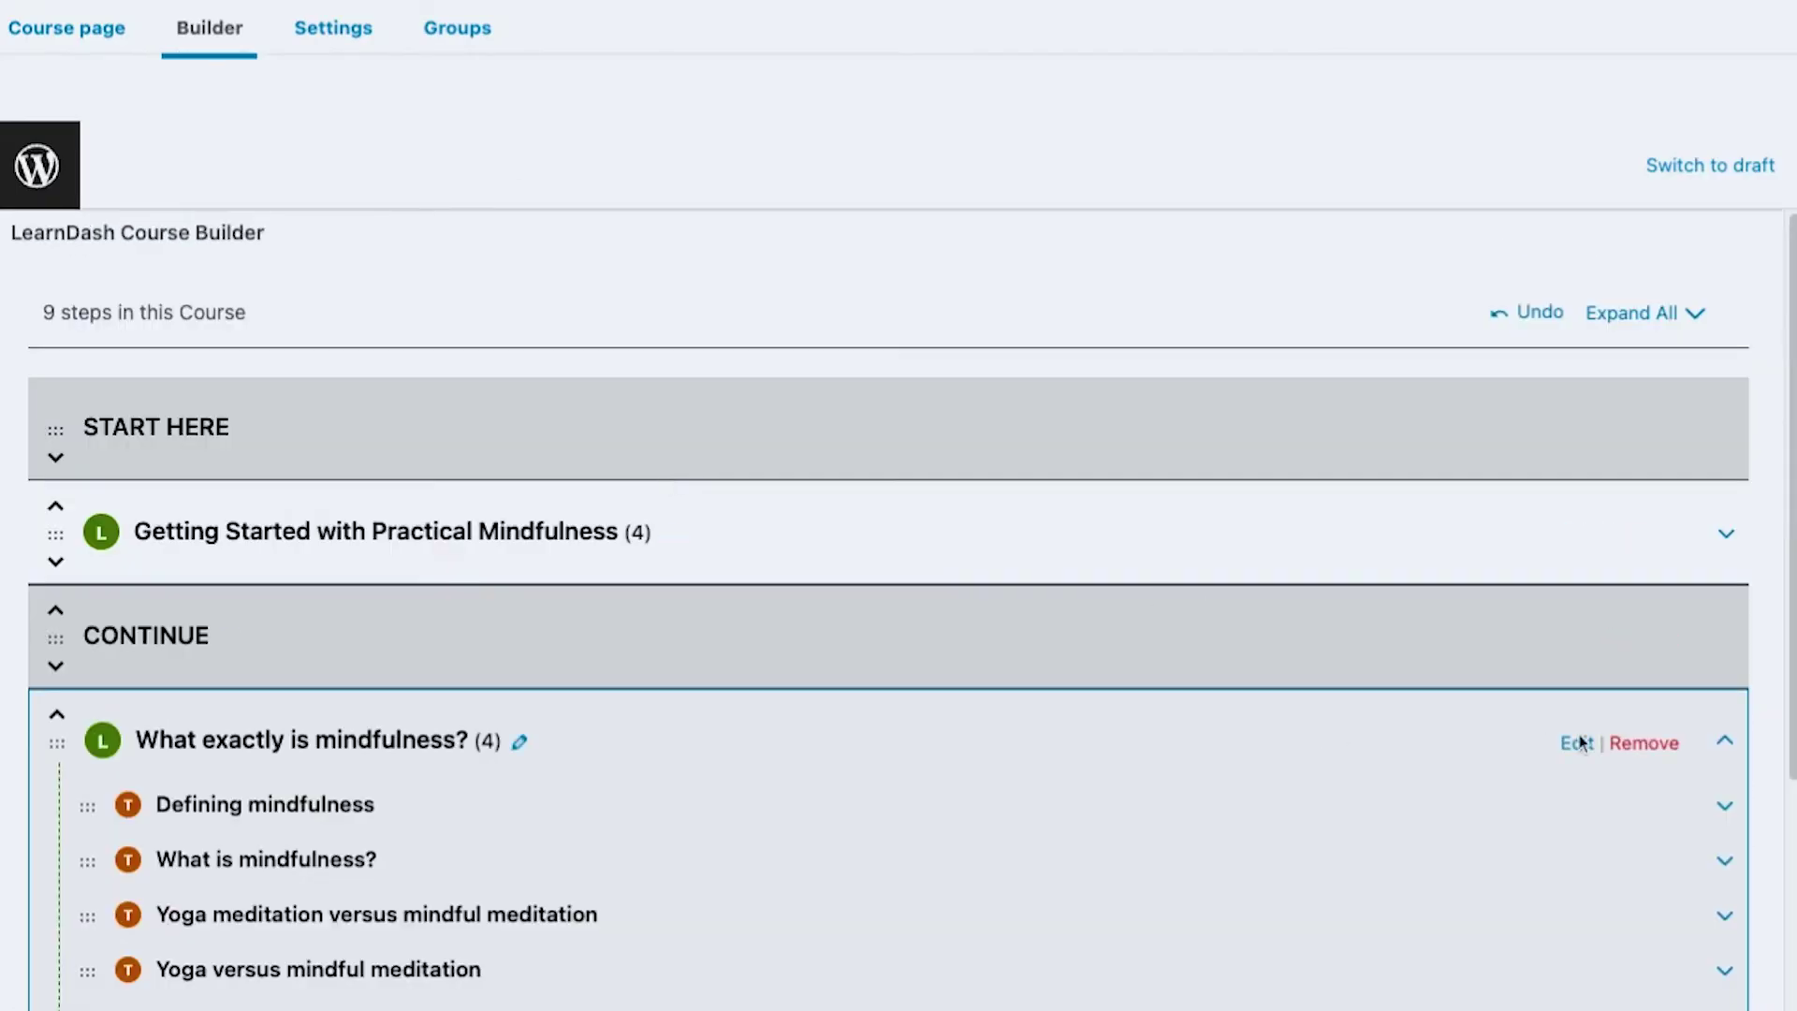
{"action": "left_click", "coordinate": [1726, 741]}
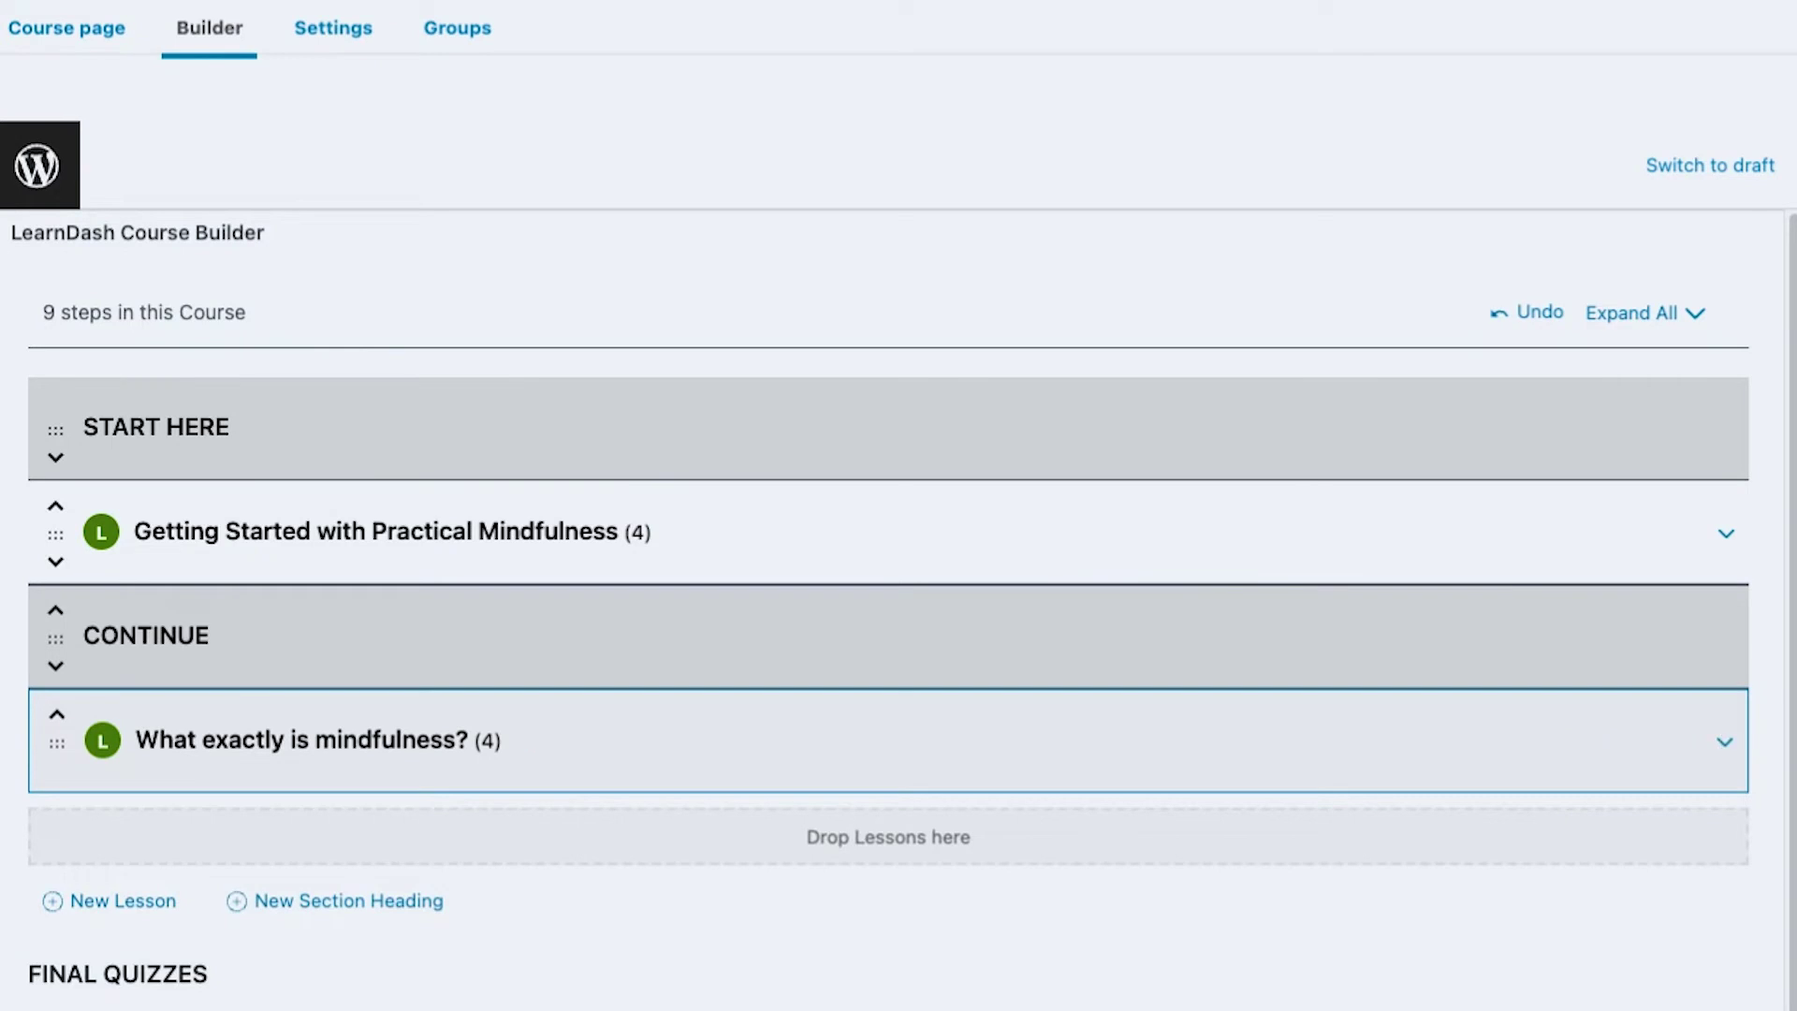
{"action": "left_click", "coordinate": [114, 901]}
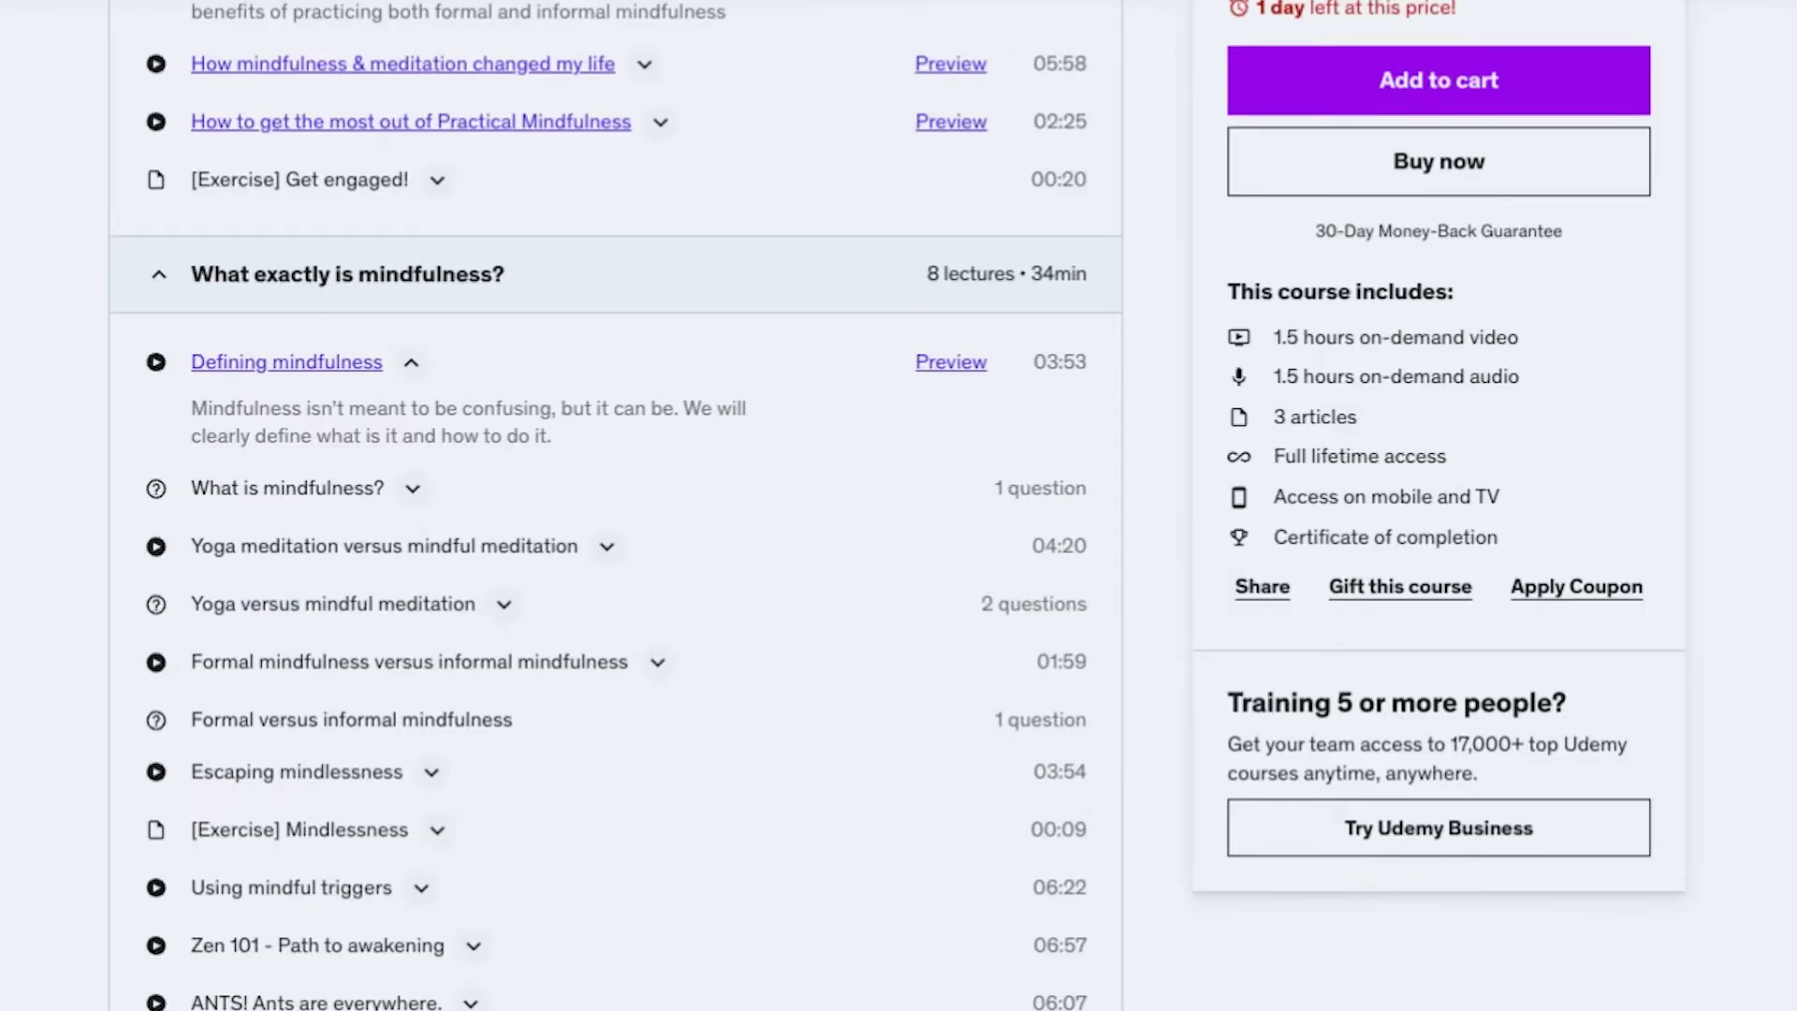
{"action": "scroll", "coordinate": [802, 465], "scroll_direction": "down", "scroll_amount": 6}
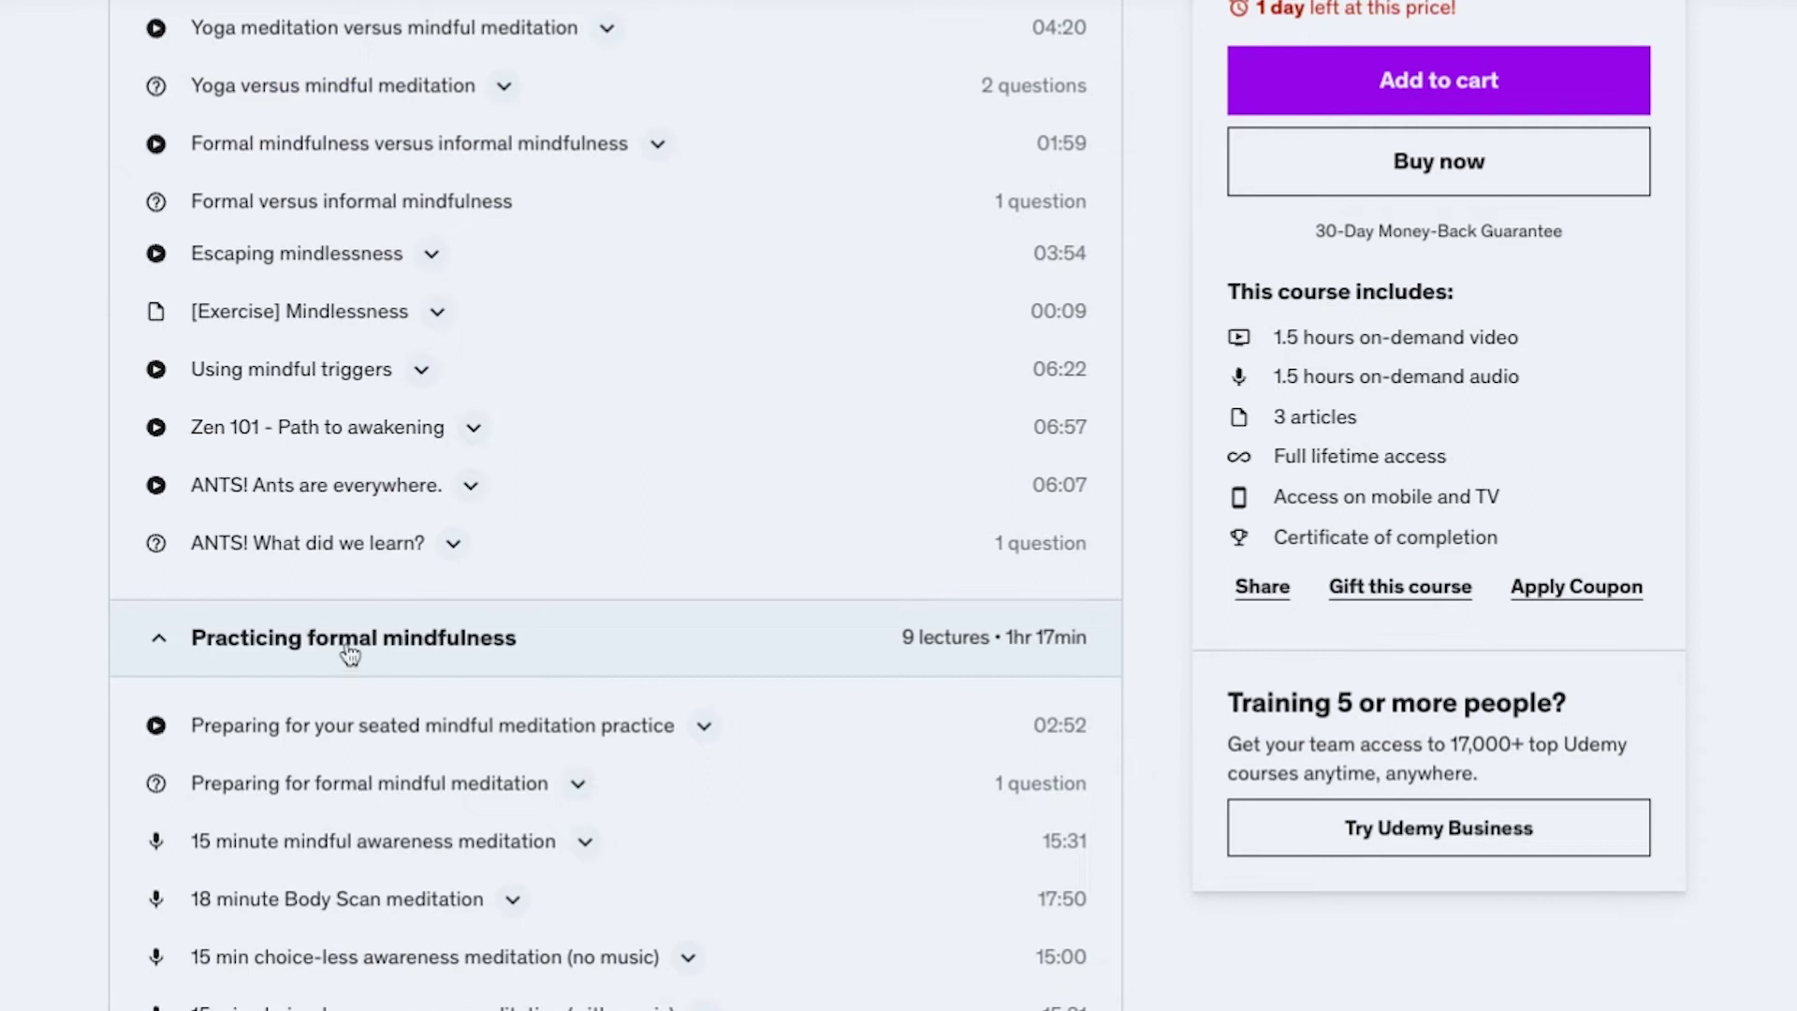
{"action": "key", "text": "ctrl+shift+c"}
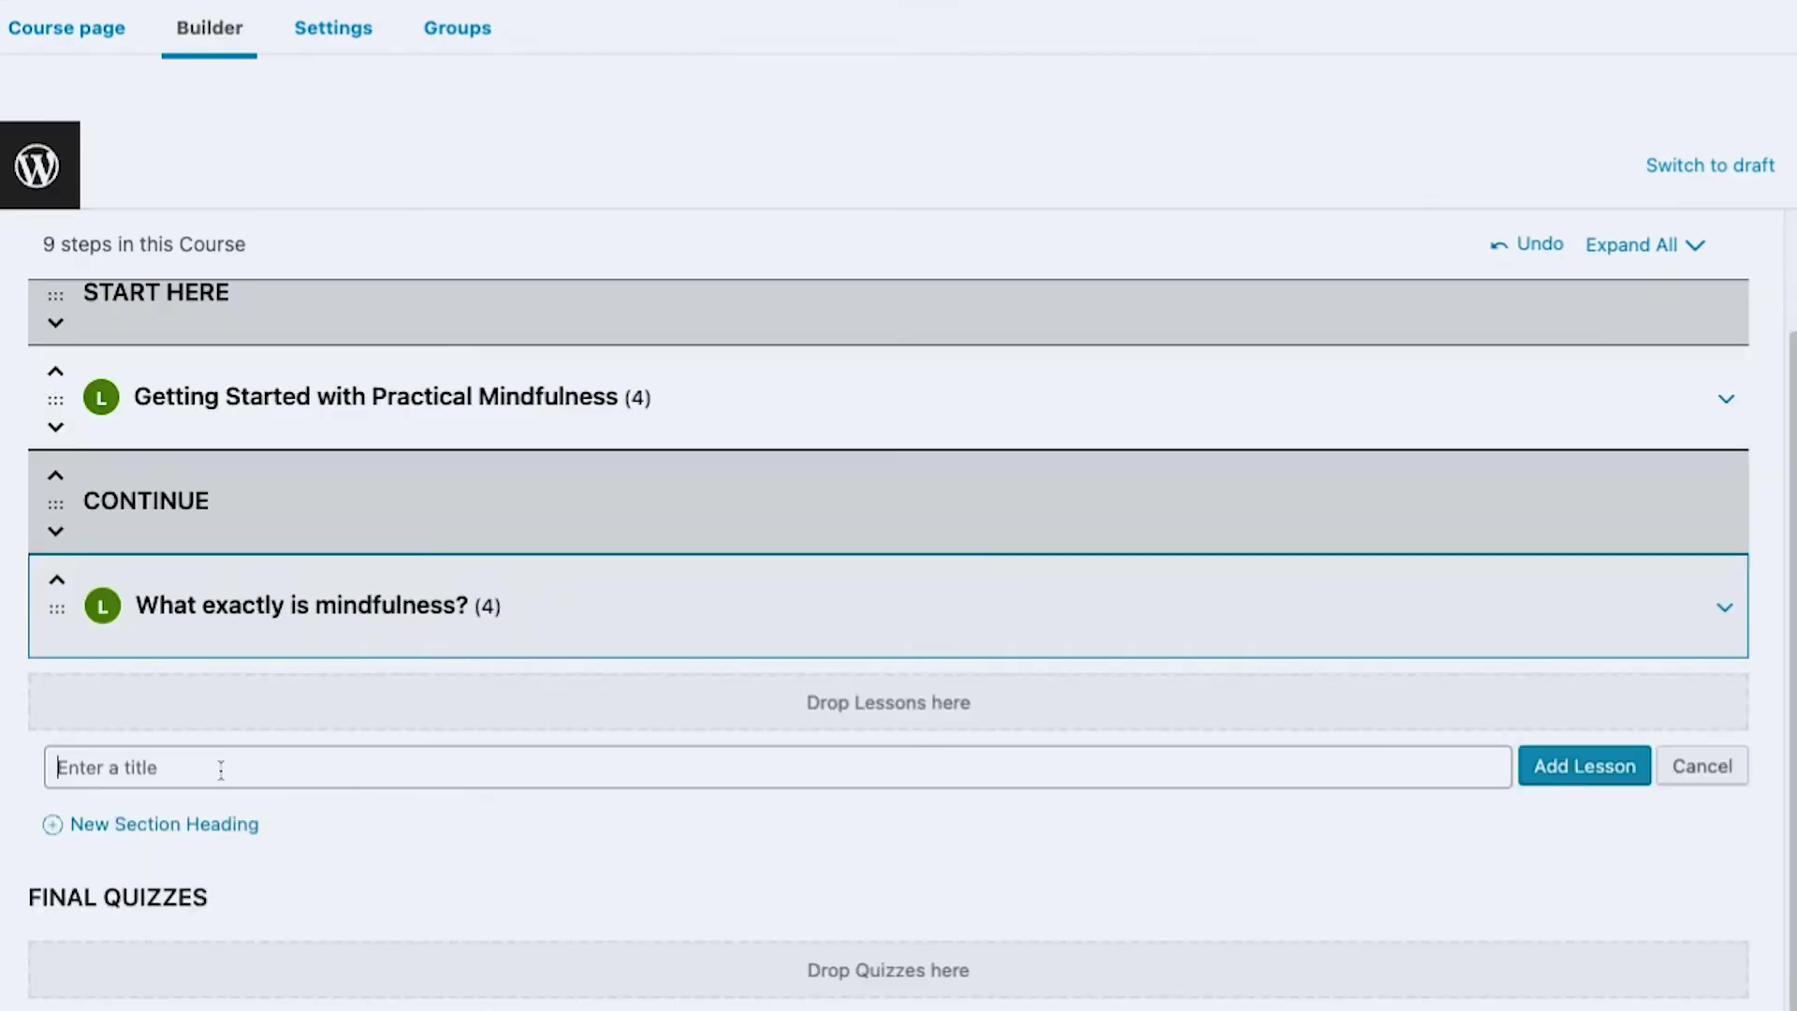
{"action": "key", "text": "ctrl+v"}
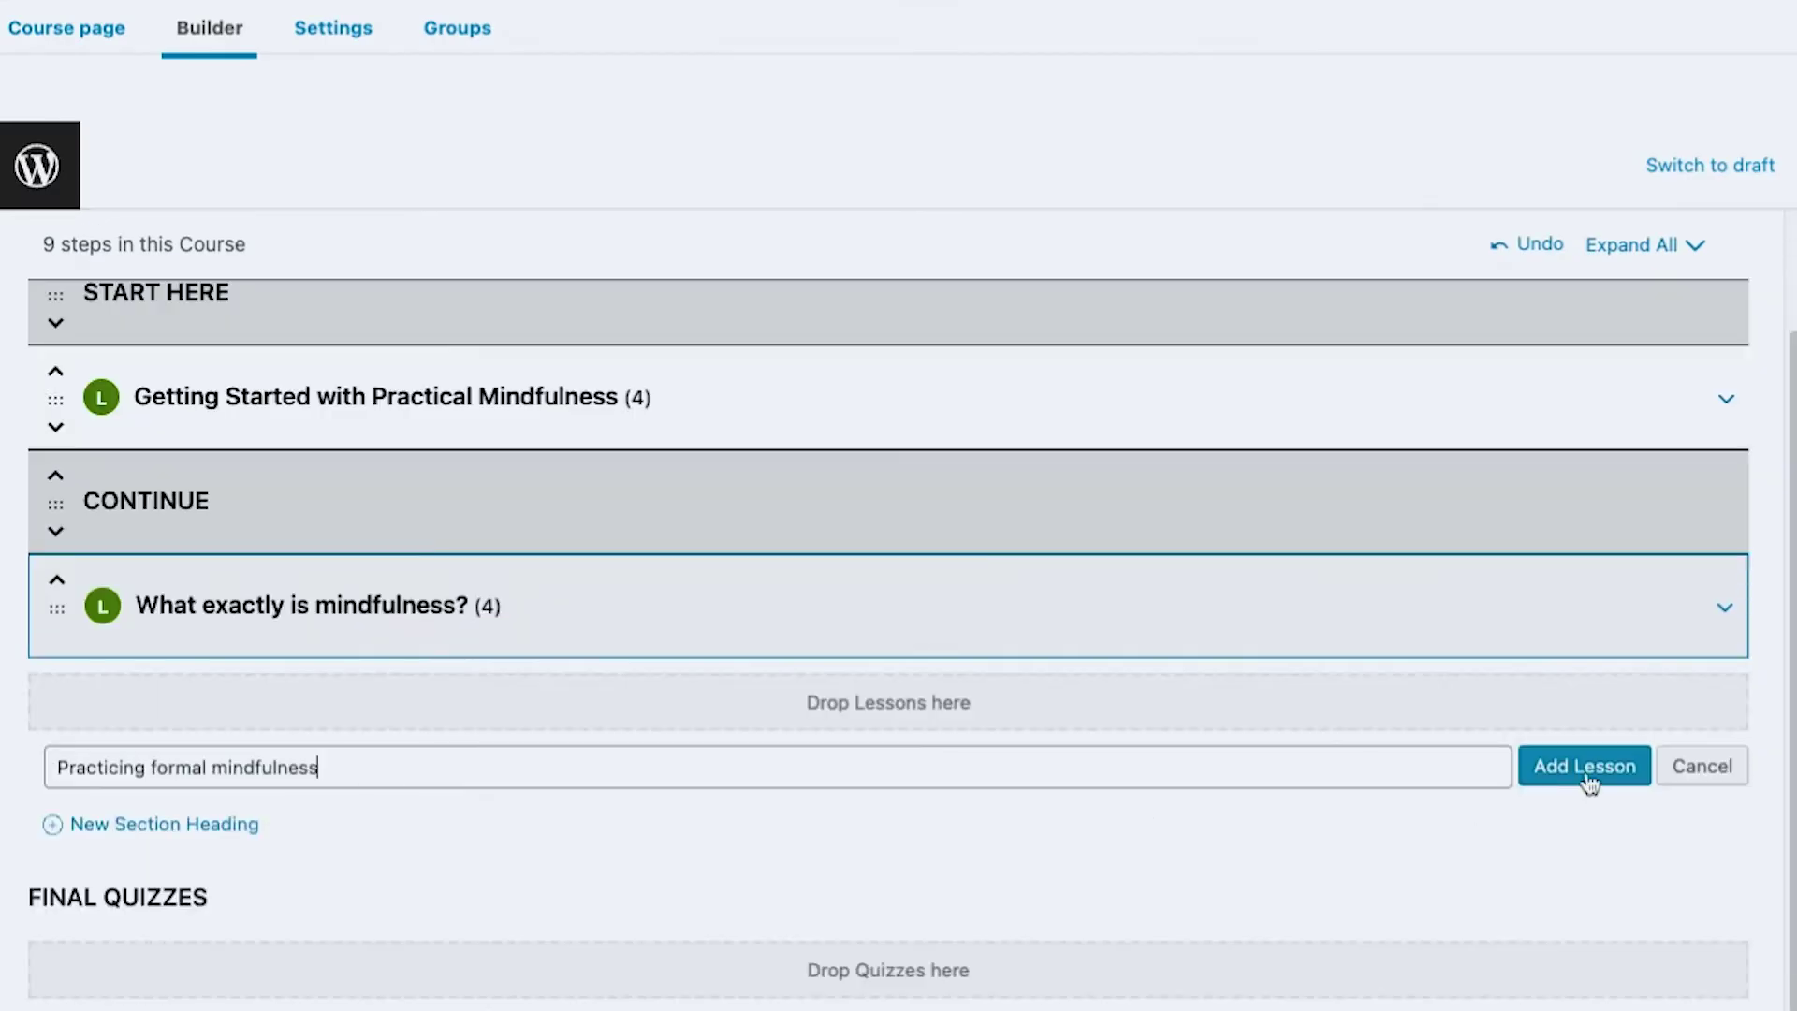
{"action": "left_click", "coordinate": [1625, 765]}
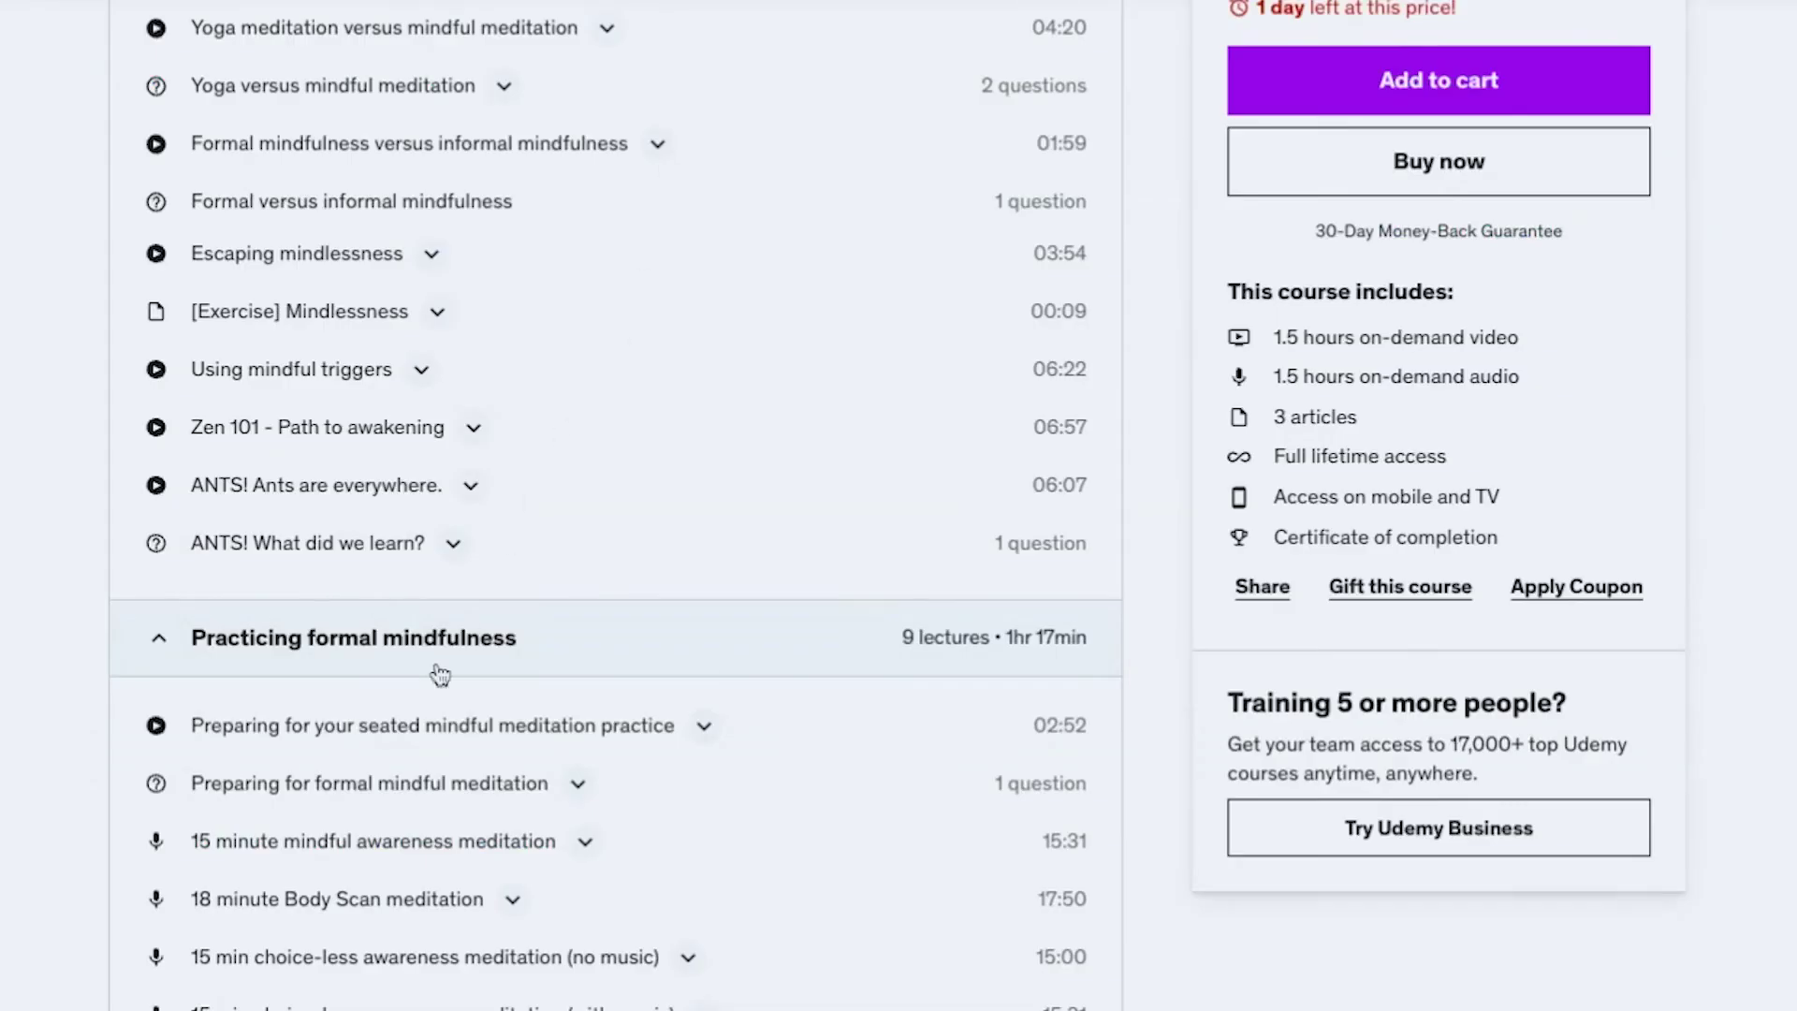
Step: Add a topic titled "Preparing for your seated mindful meditation practice" to the "Practicing formal mindfulness" lesson, copied from Udemy, and update the course
{"action": "double_click", "coordinate": [372, 727]}
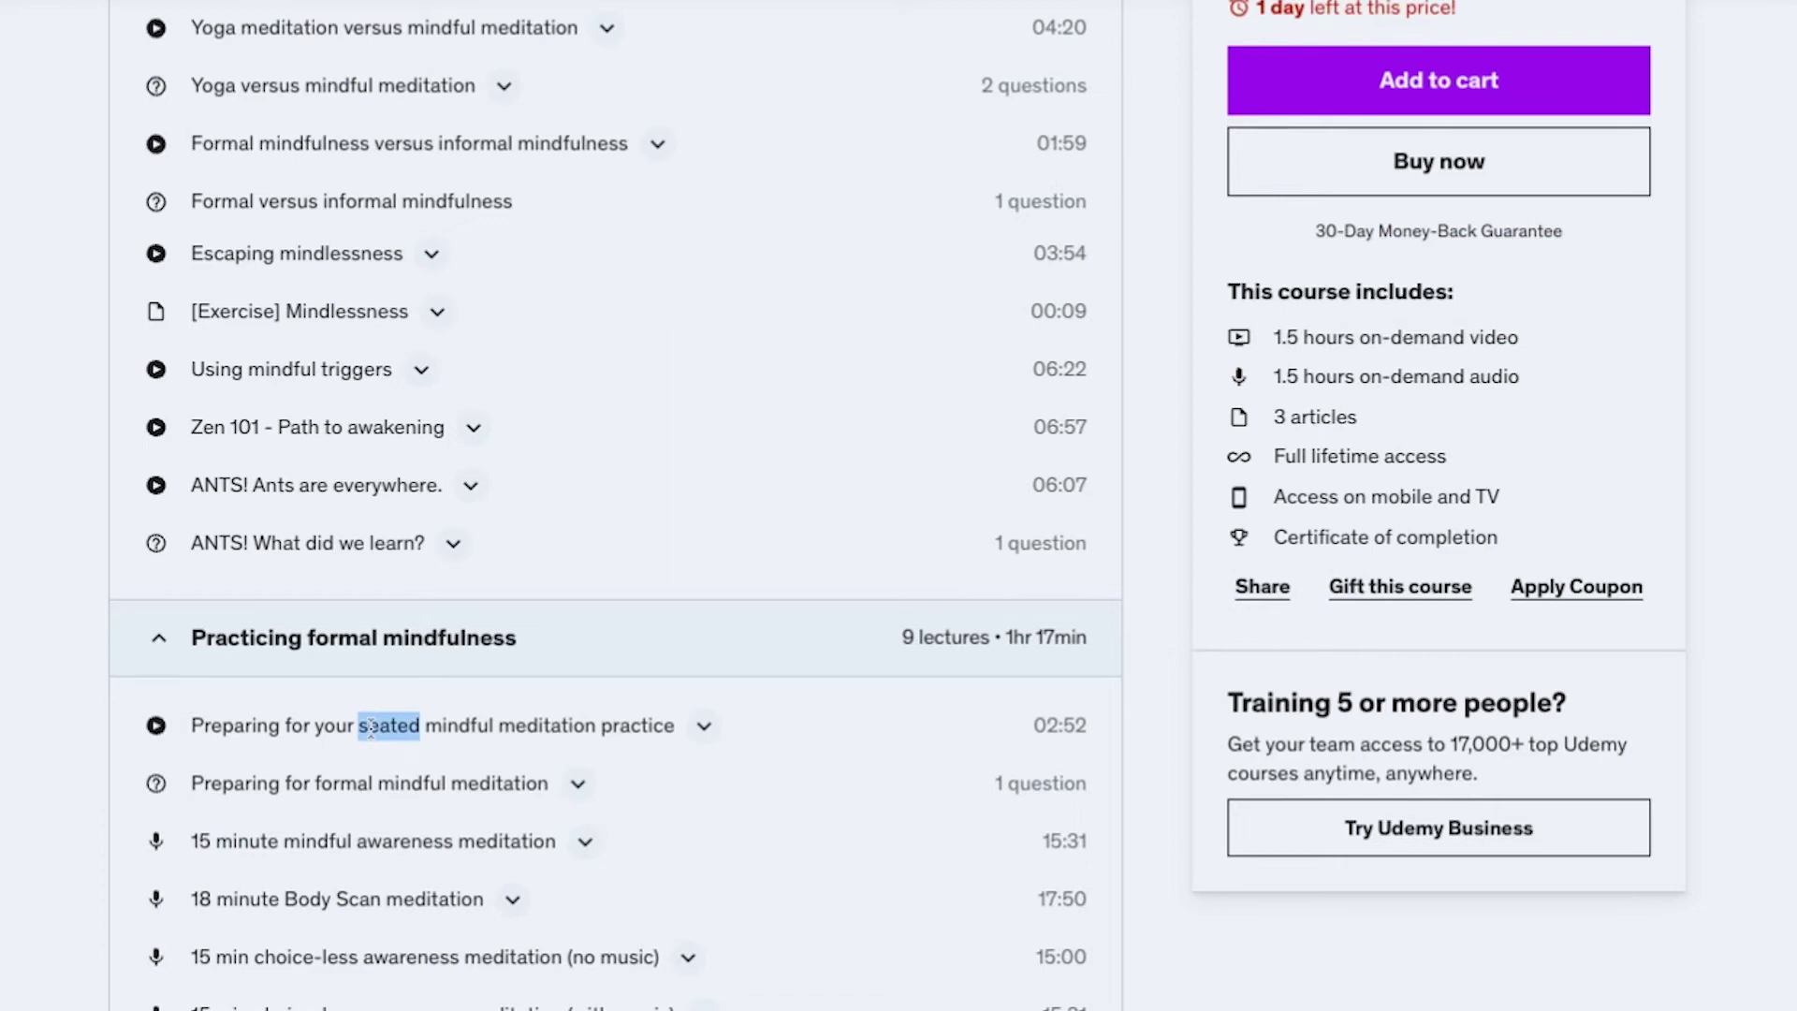
{"action": "key", "text": "ctrl+shift+c"}
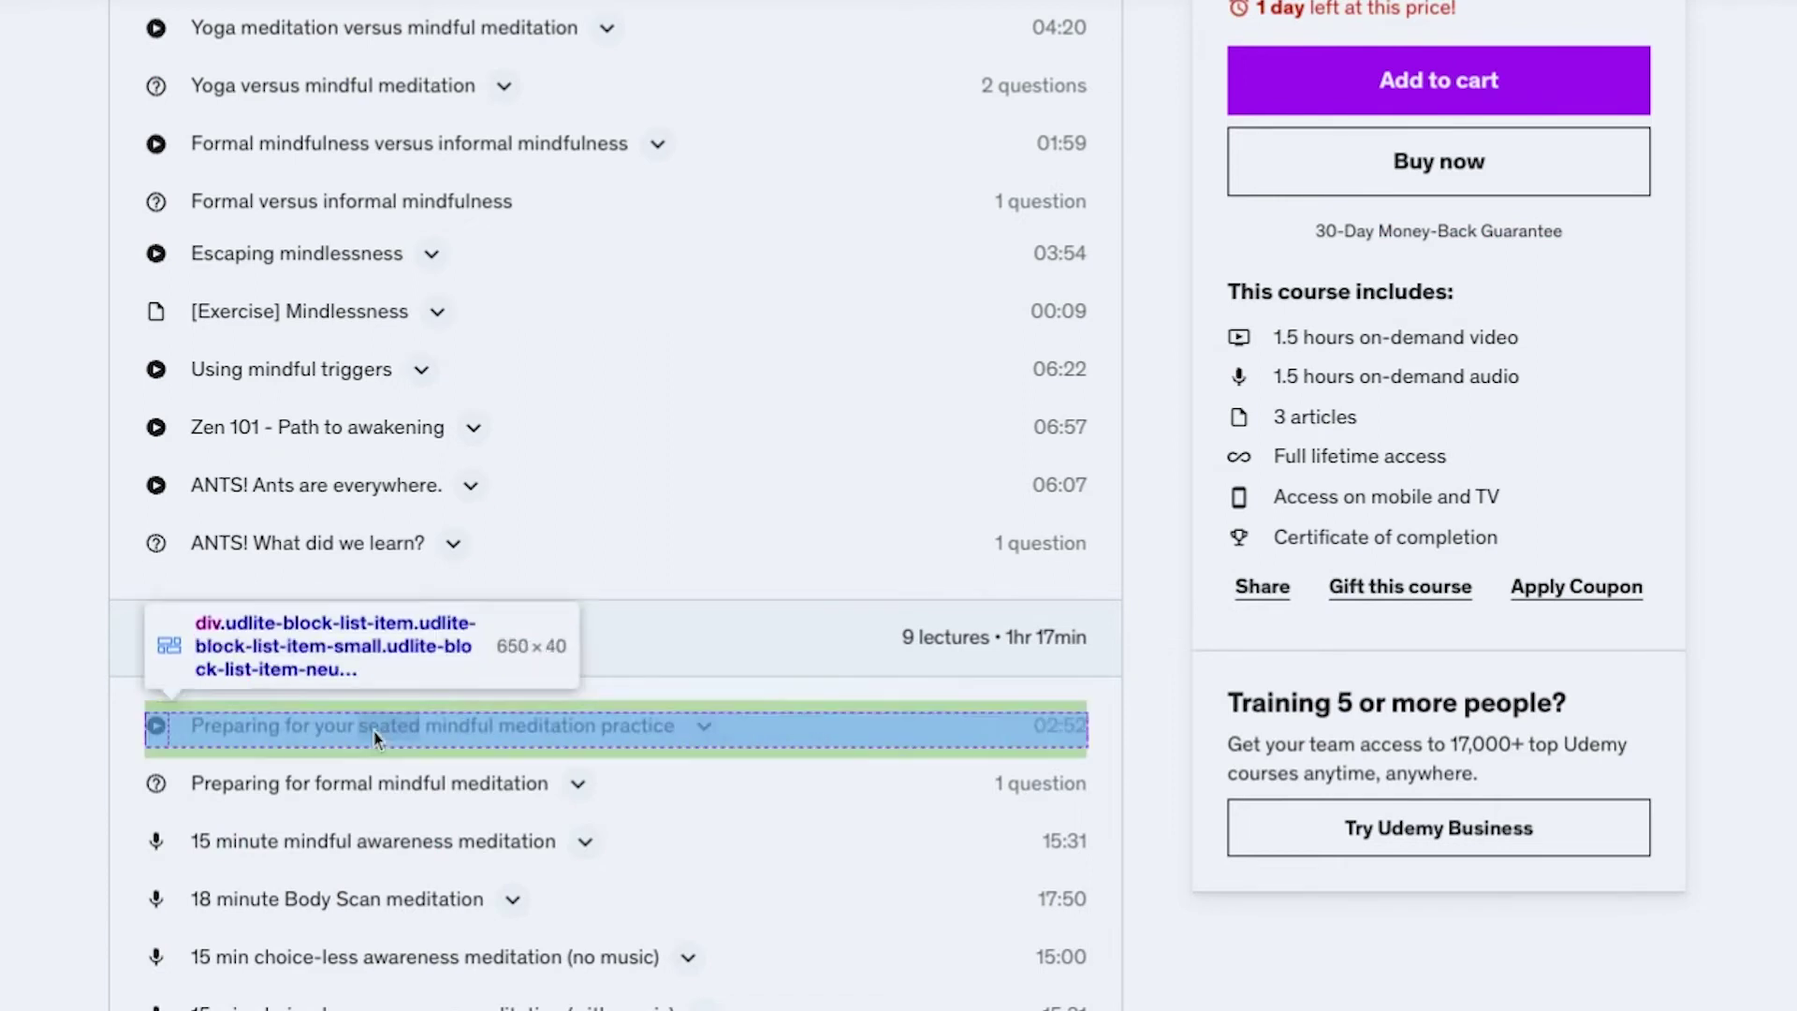
{"action": "left_click", "coordinate": [374, 736]}
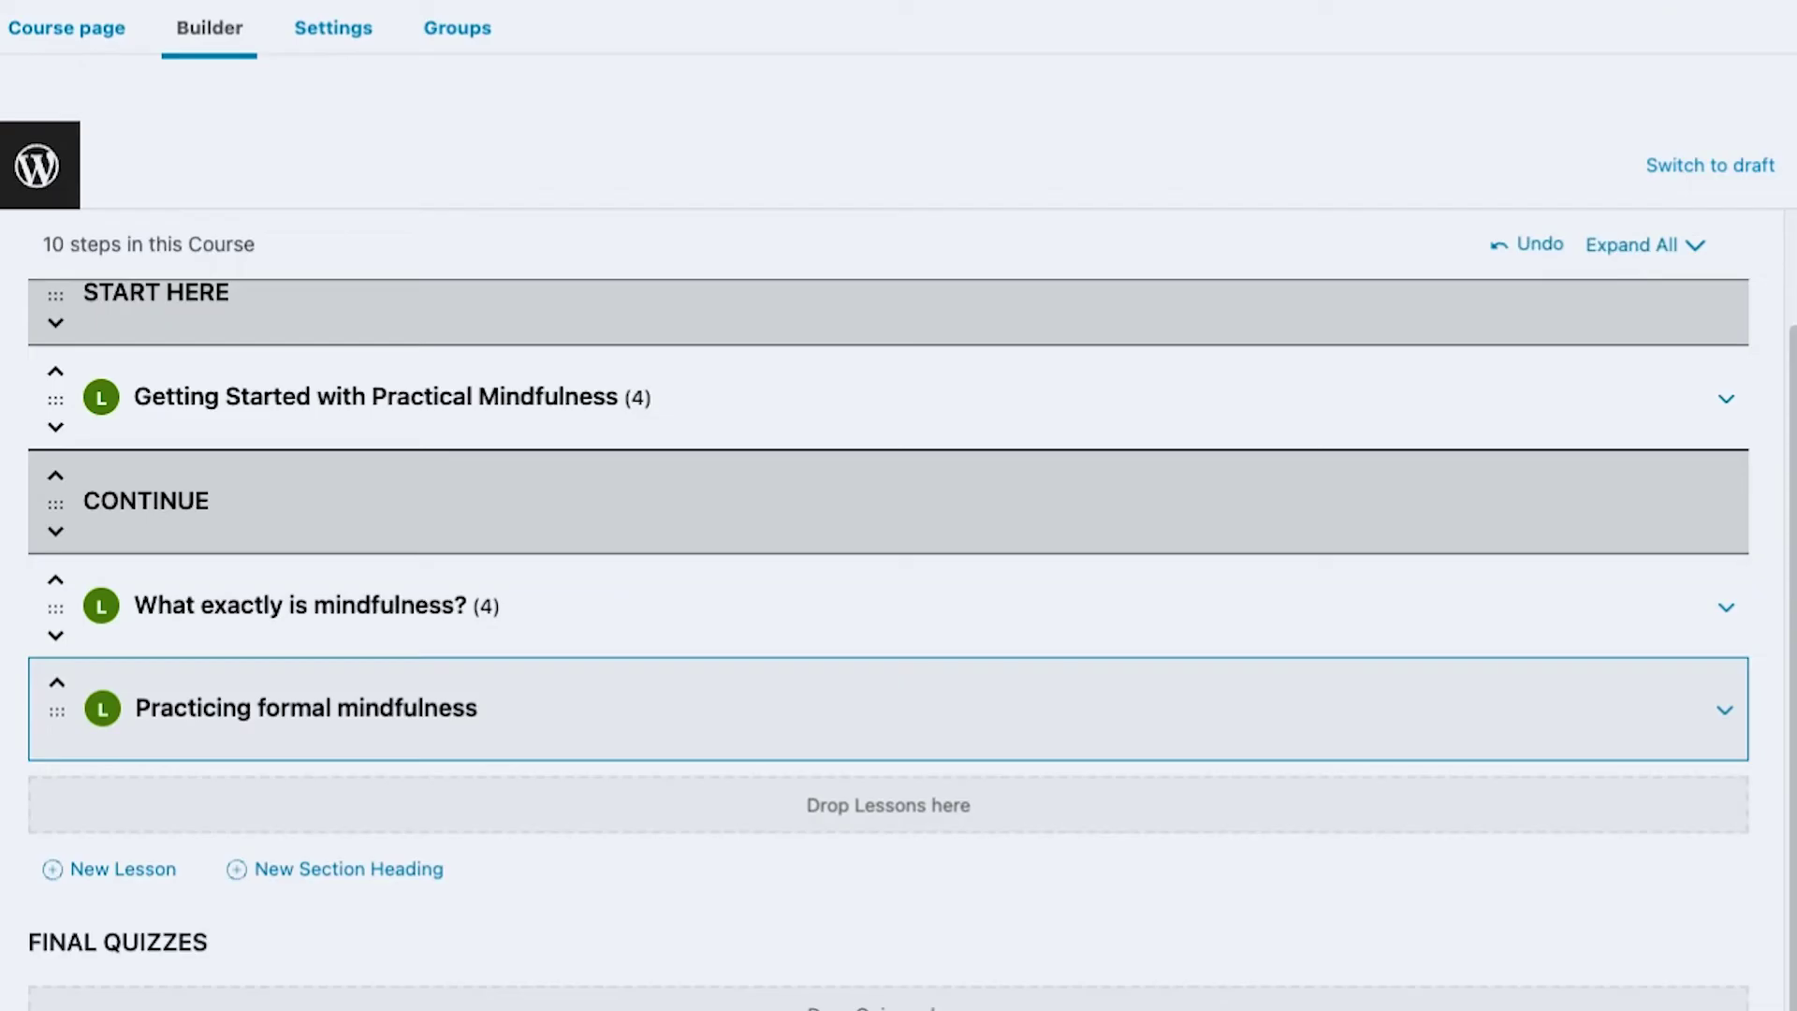
{"action": "scroll", "coordinate": [409, 633], "scroll_direction": "down", "scroll_amount": 1}
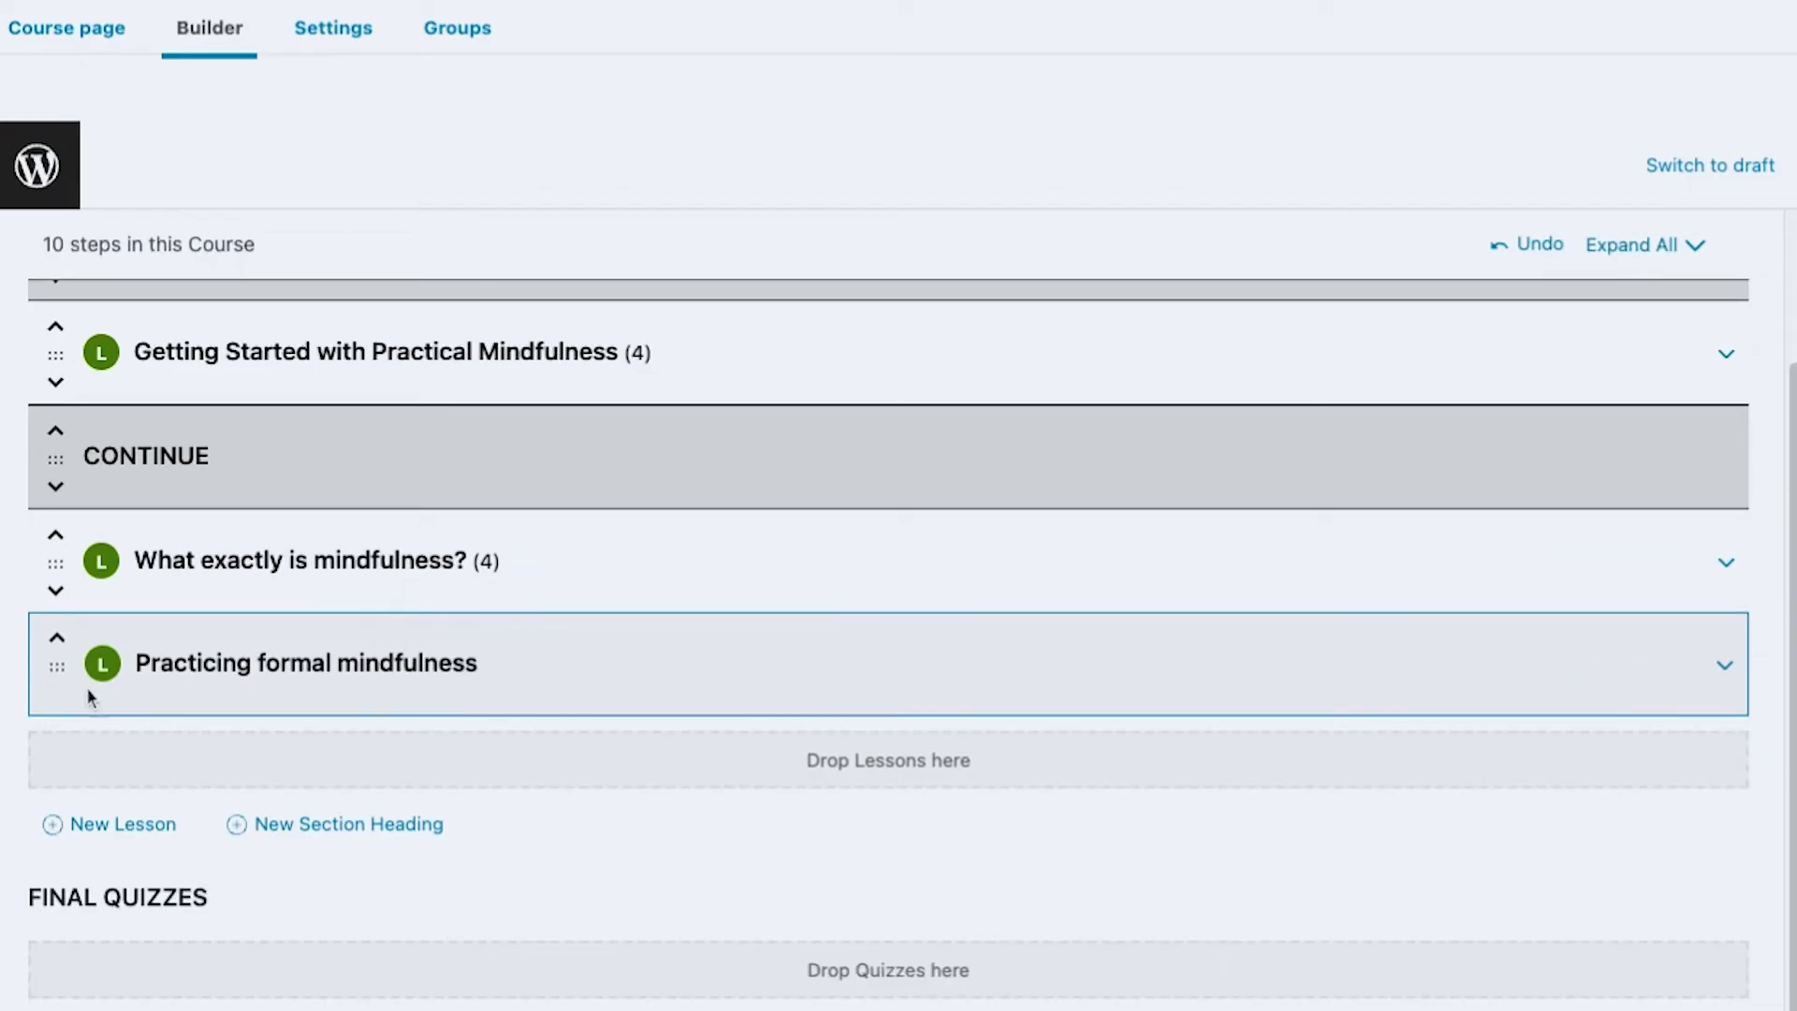
{"action": "left_click", "coordinate": [1727, 667]}
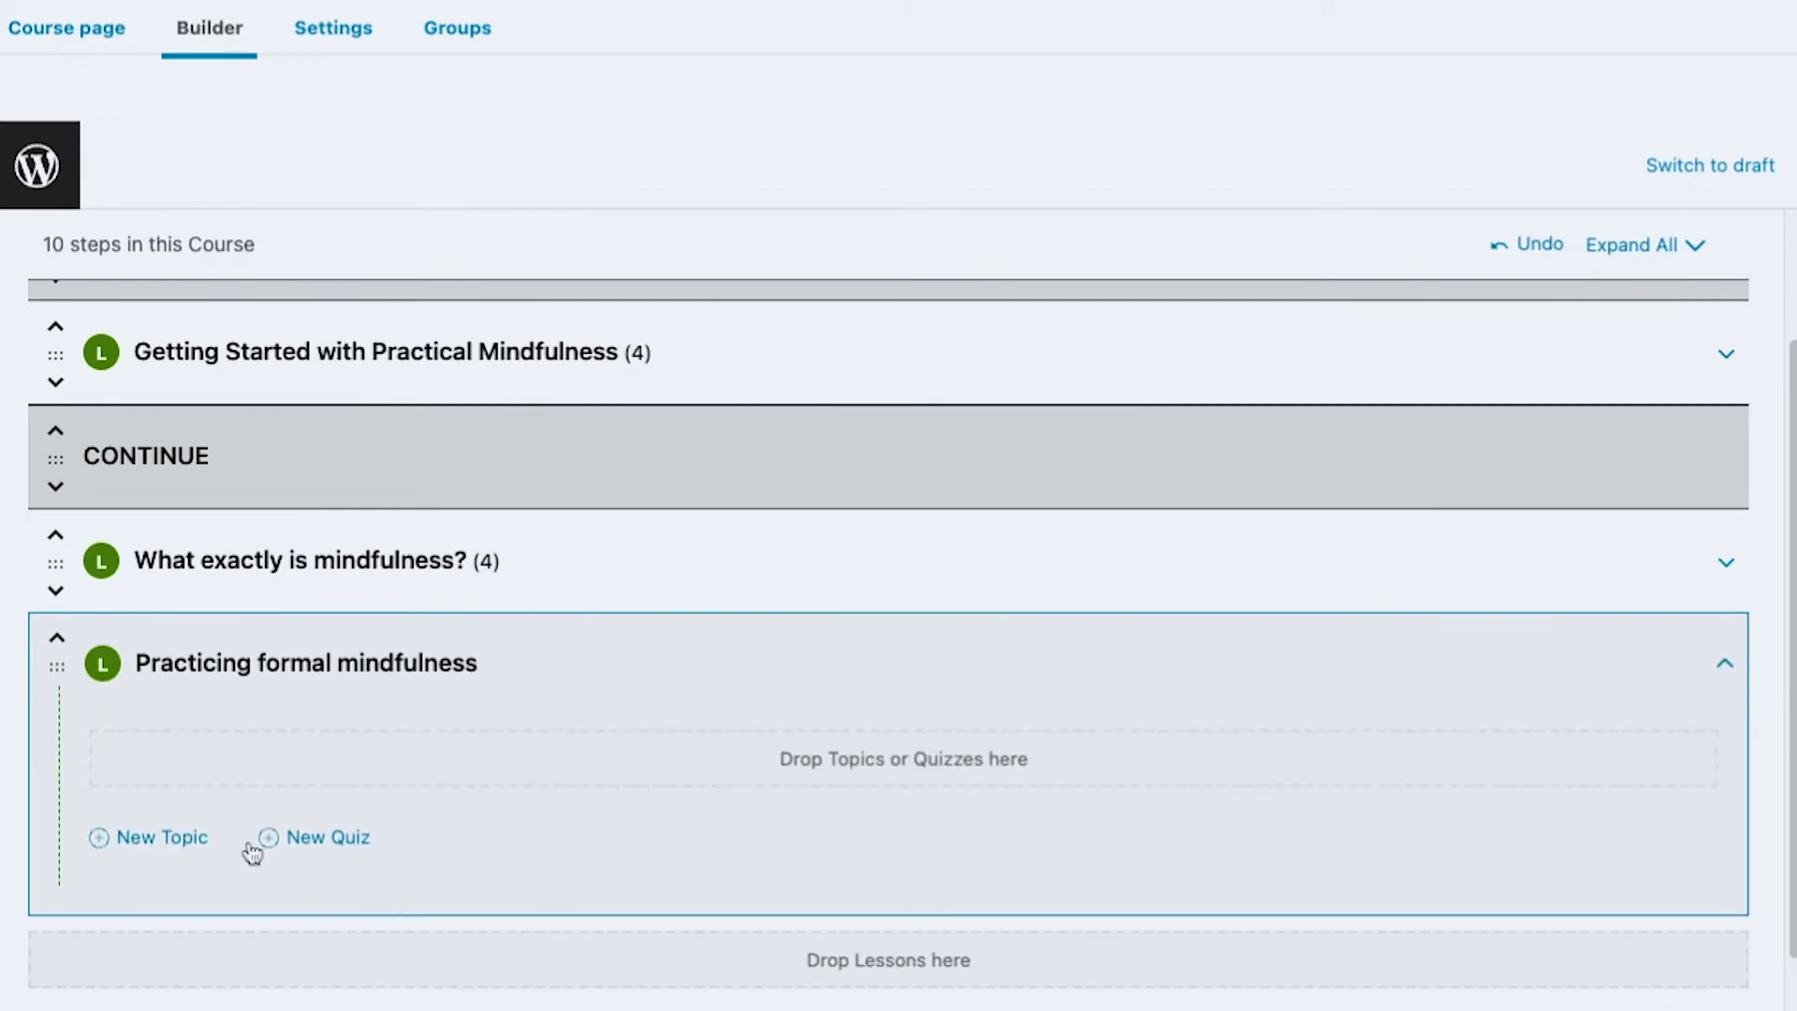
{"action": "left_click", "coordinate": [167, 838]}
{"action": "key", "text": "ctrl+v"}
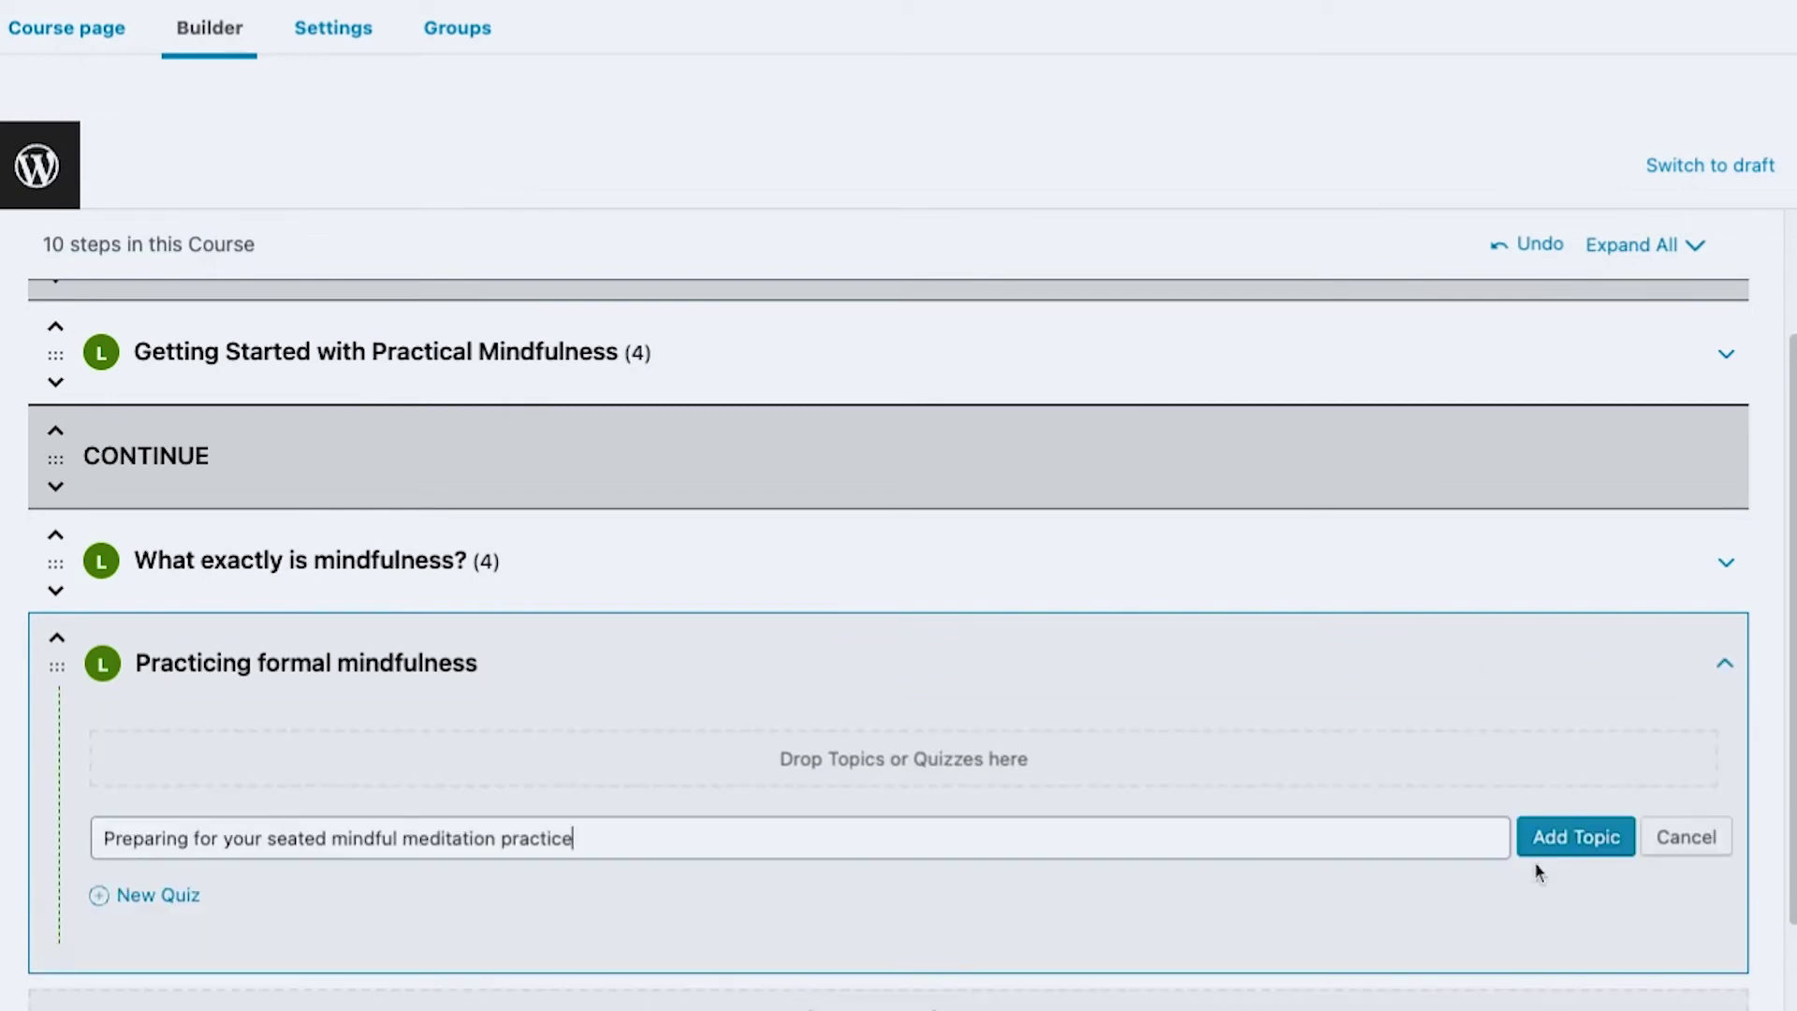
{"action": "left_click", "coordinate": [1577, 836]}
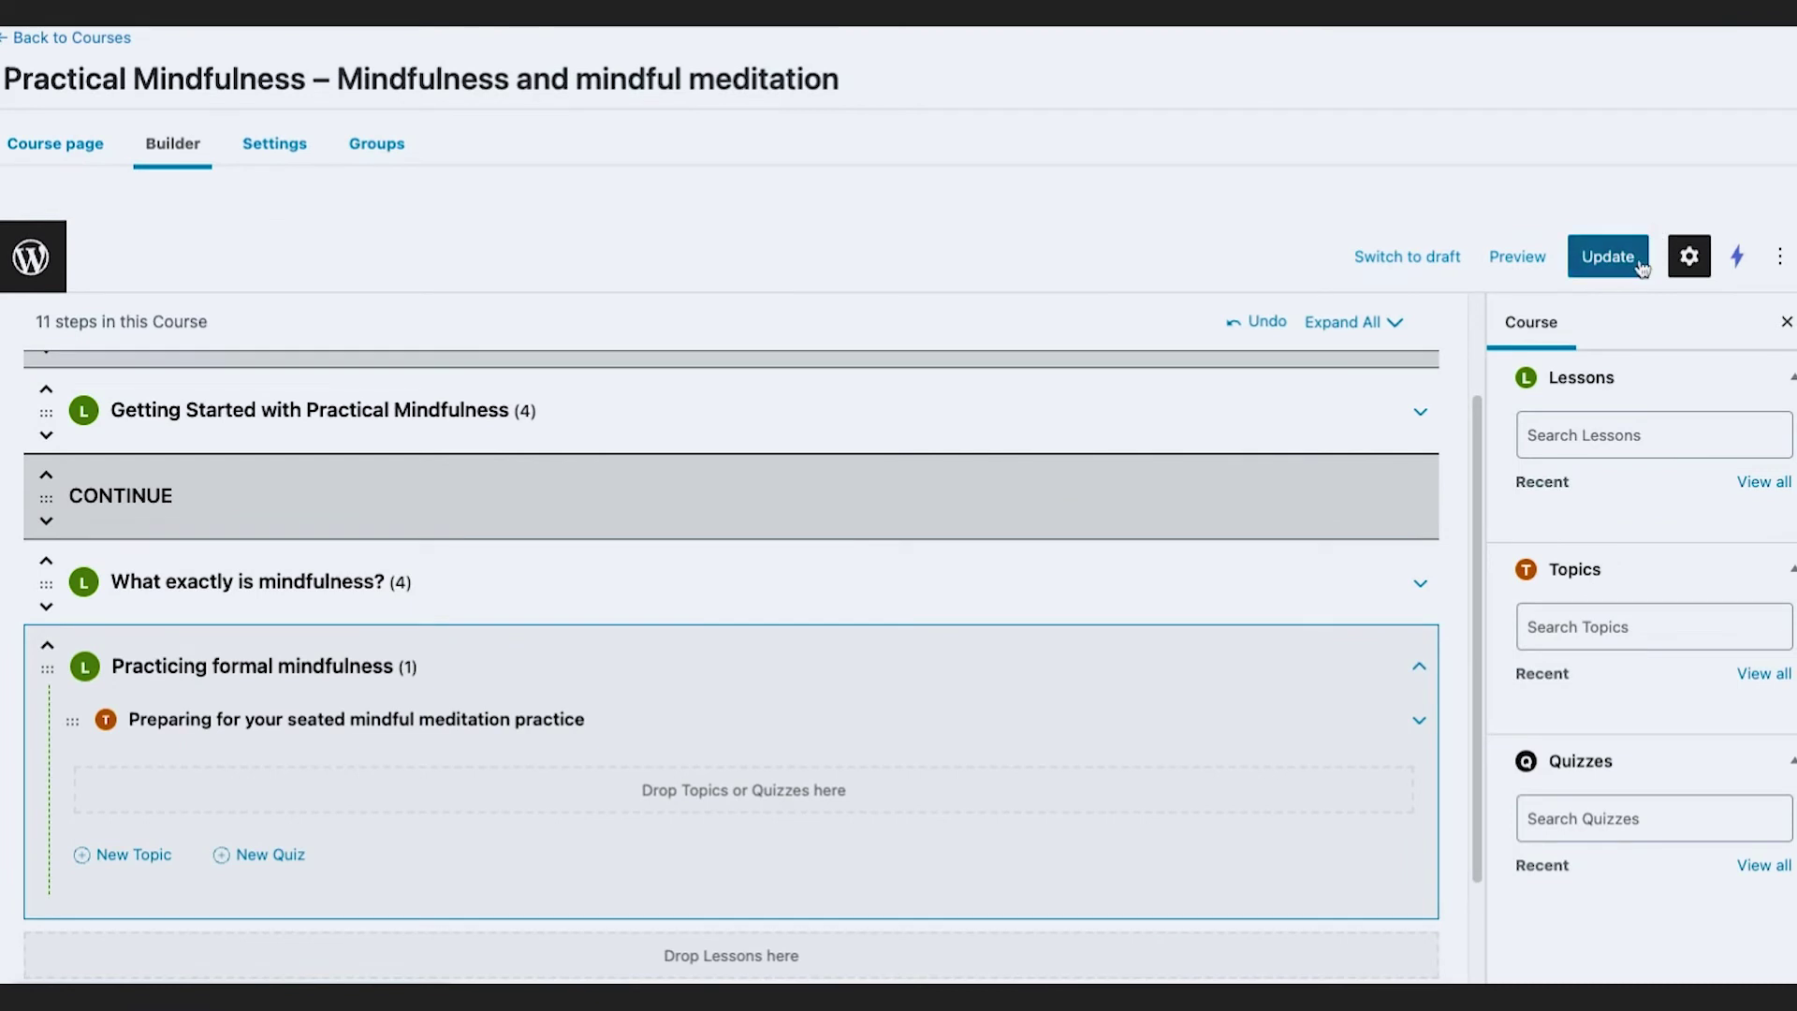
{"action": "left_click", "coordinate": [1638, 267]}
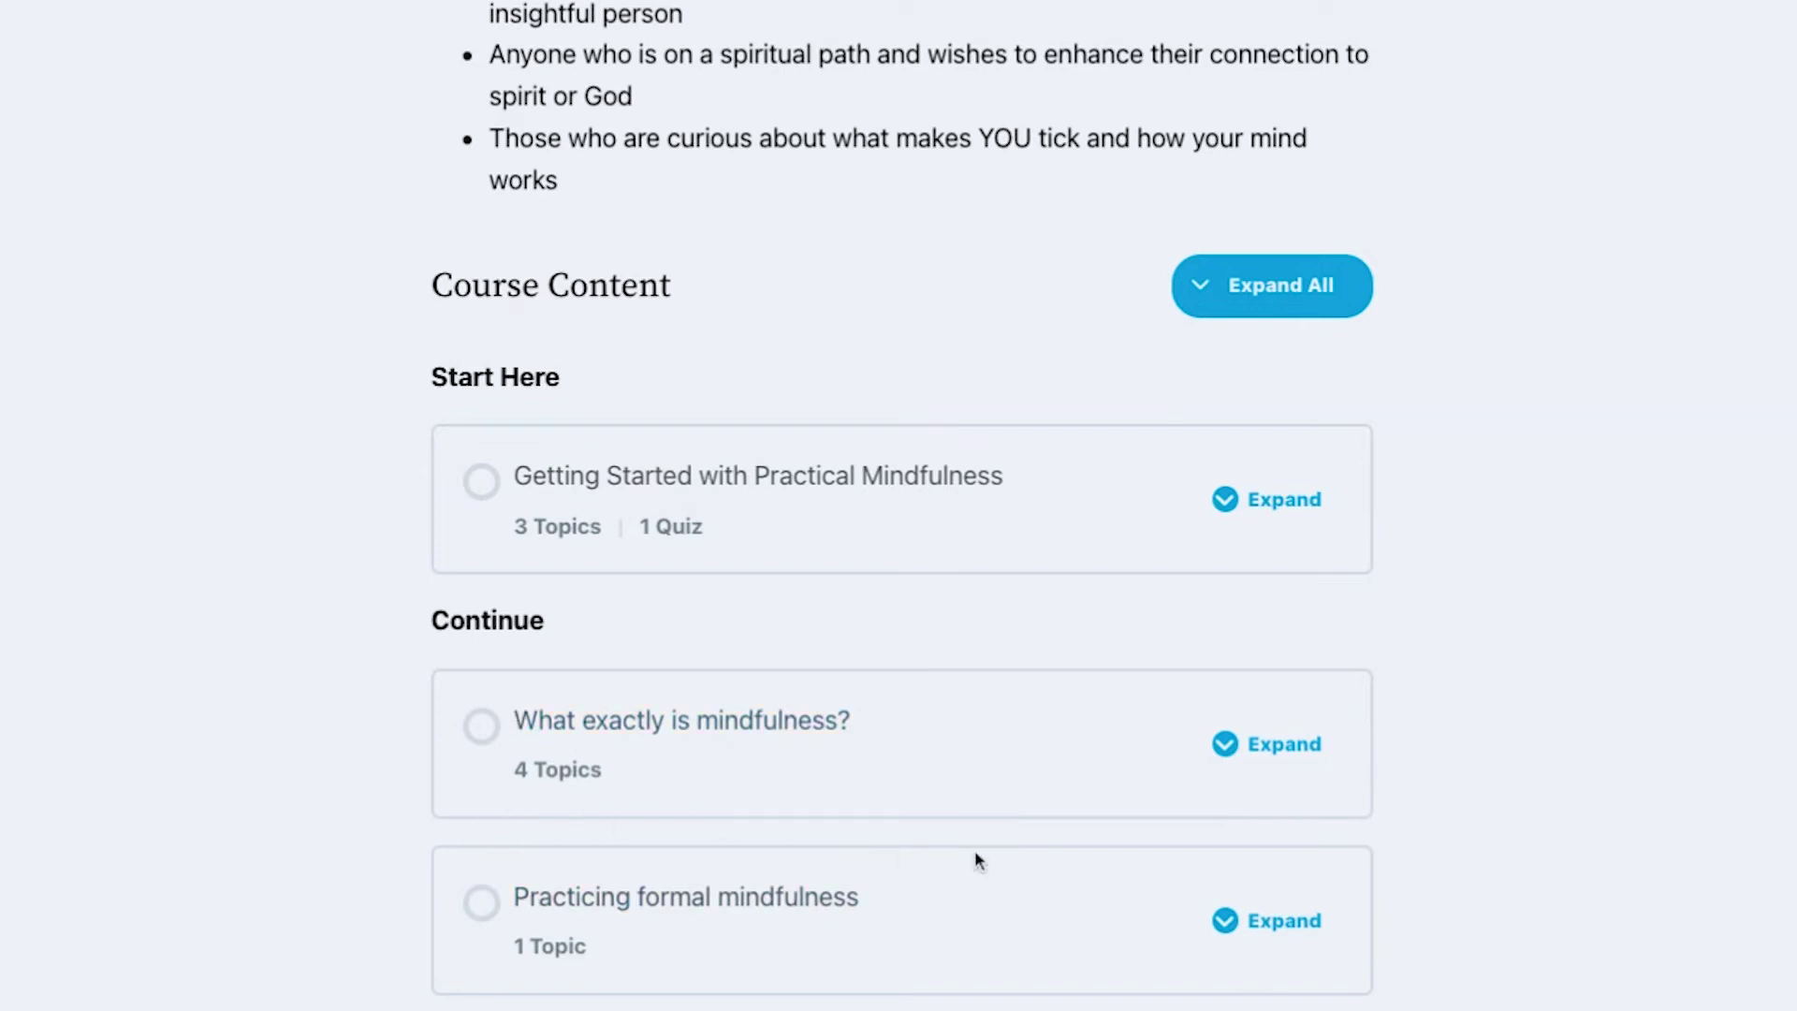
Step: Expand all lessons under Course Content on the course preview and review their topics and quizzes
{"action": "left_click", "coordinate": [1292, 285]}
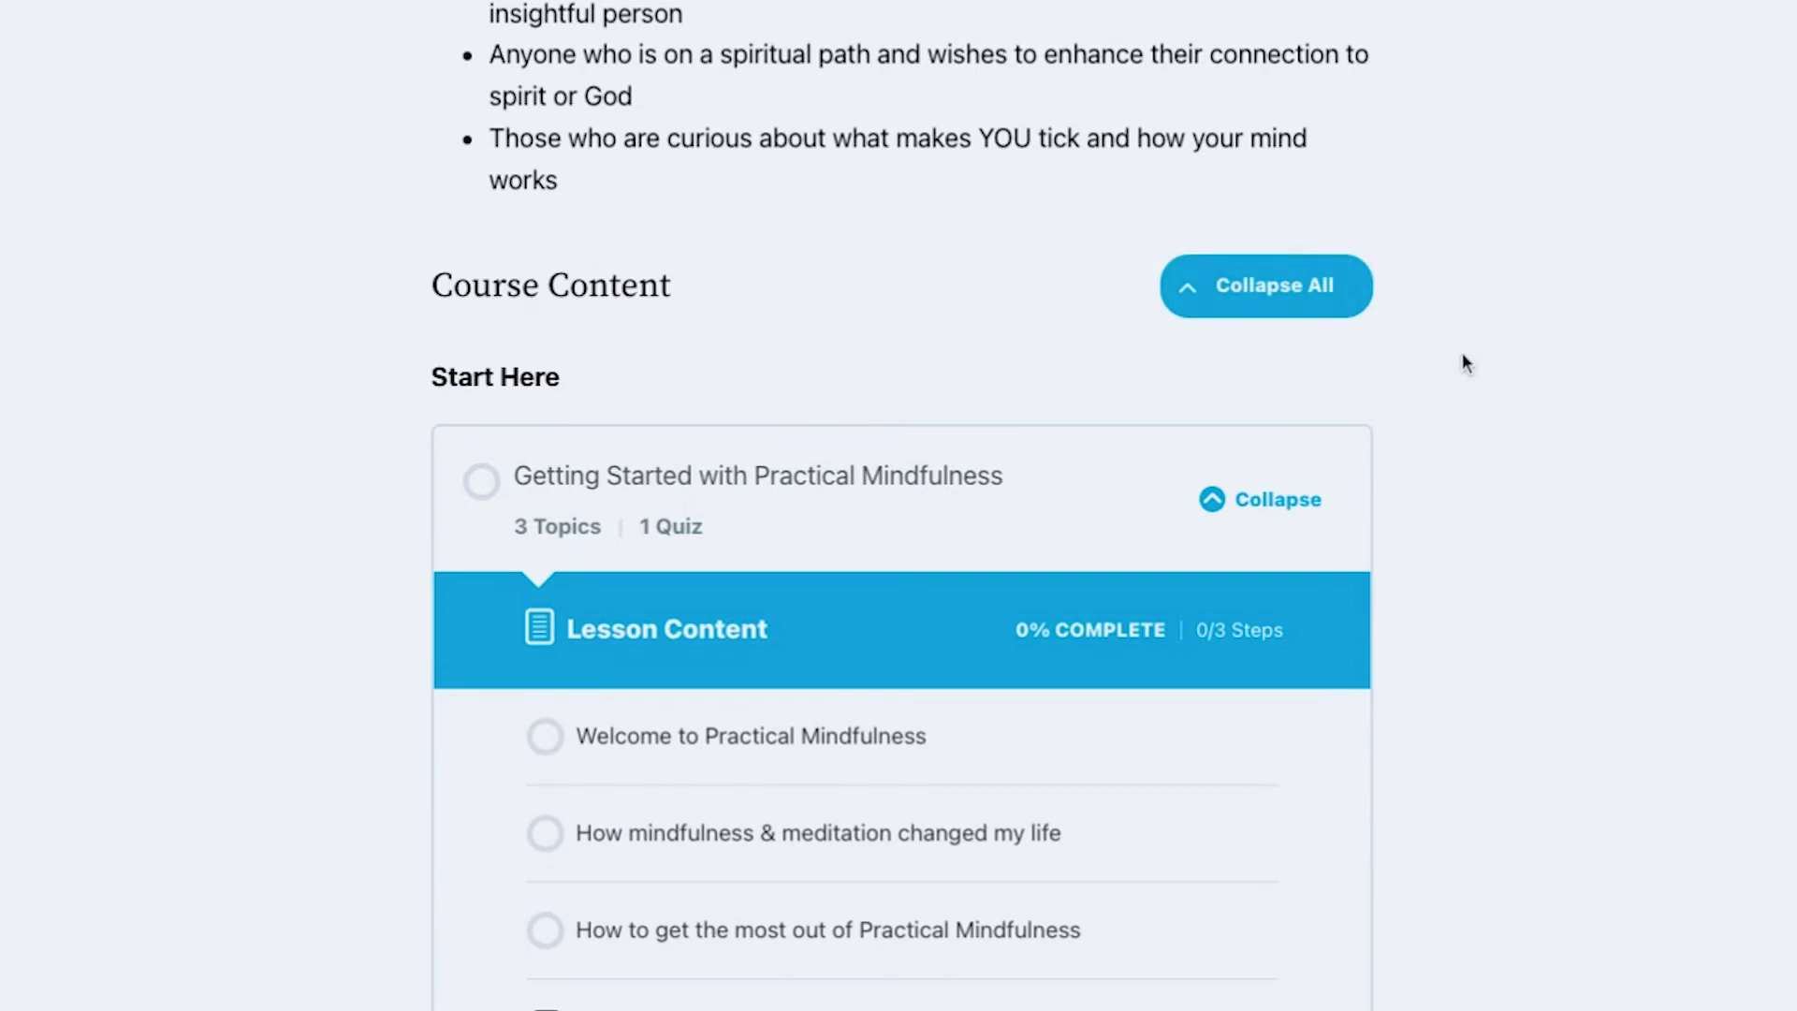
{"action": "scroll", "coordinate": [1462, 352], "scroll_direction": "down", "scroll_amount": 15}
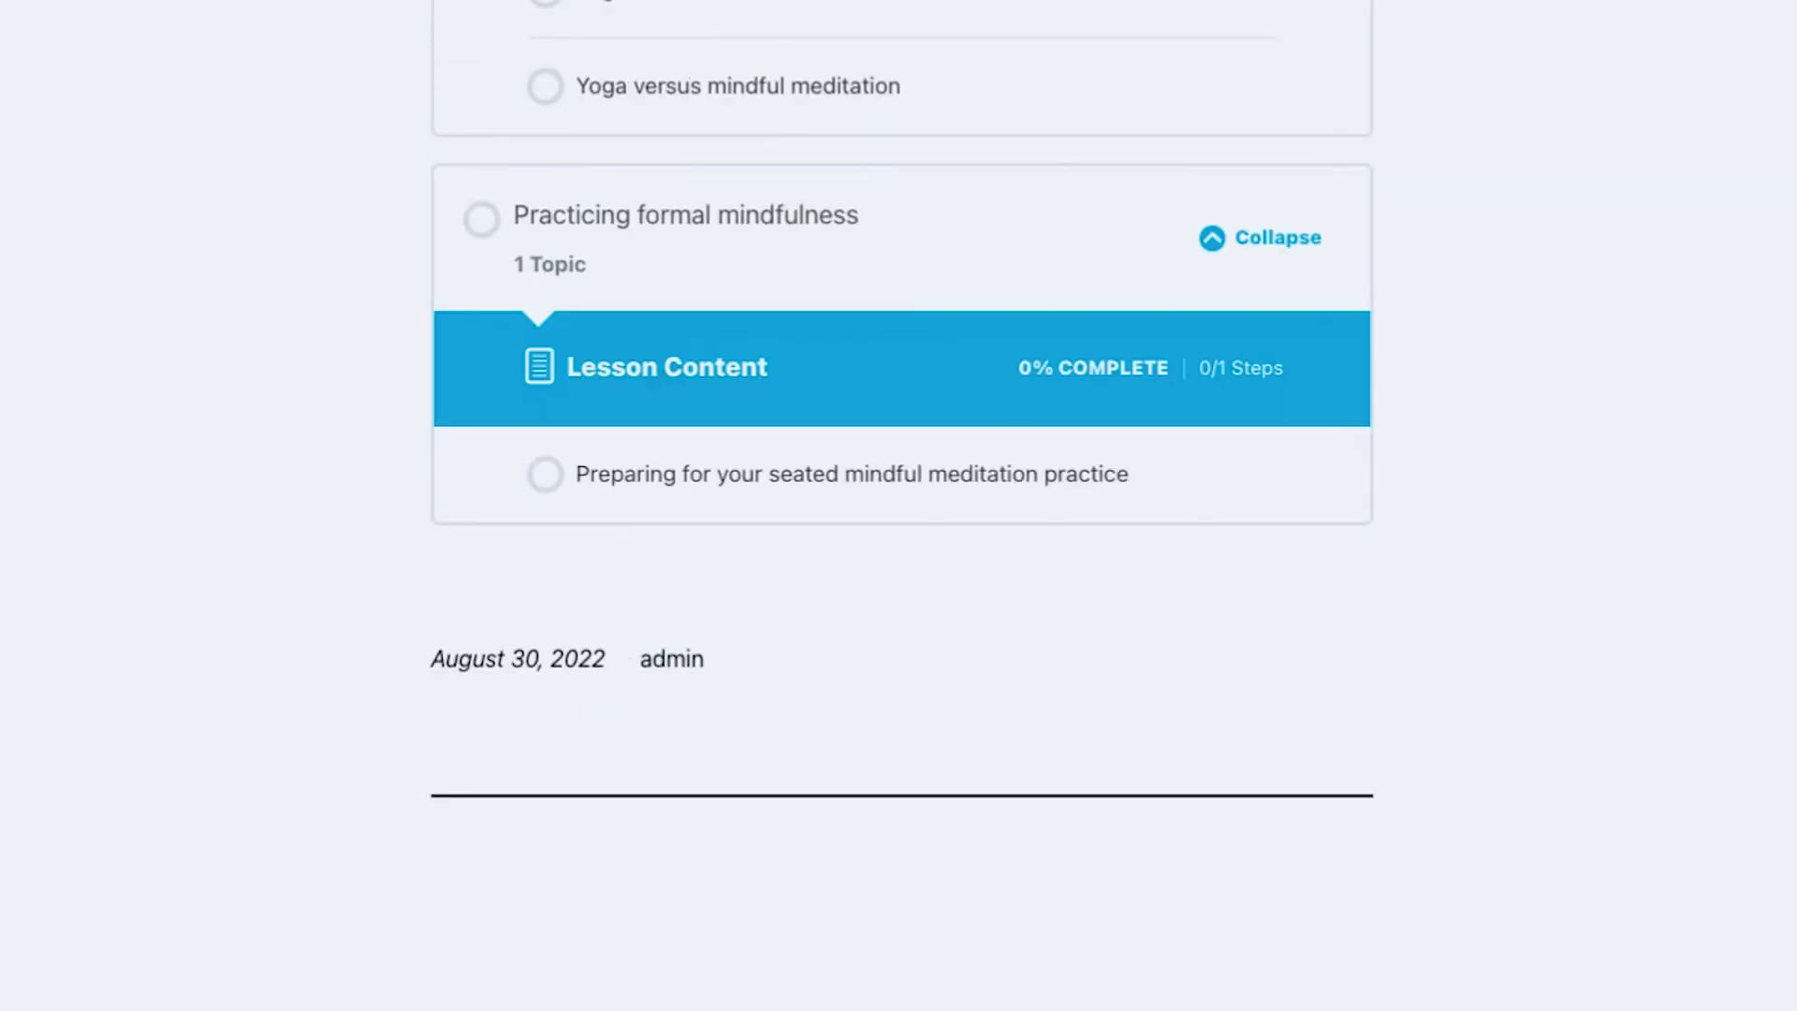
{"action": "scroll", "coordinate": [1388, 375], "scroll_direction": "up", "scroll_amount": 9}
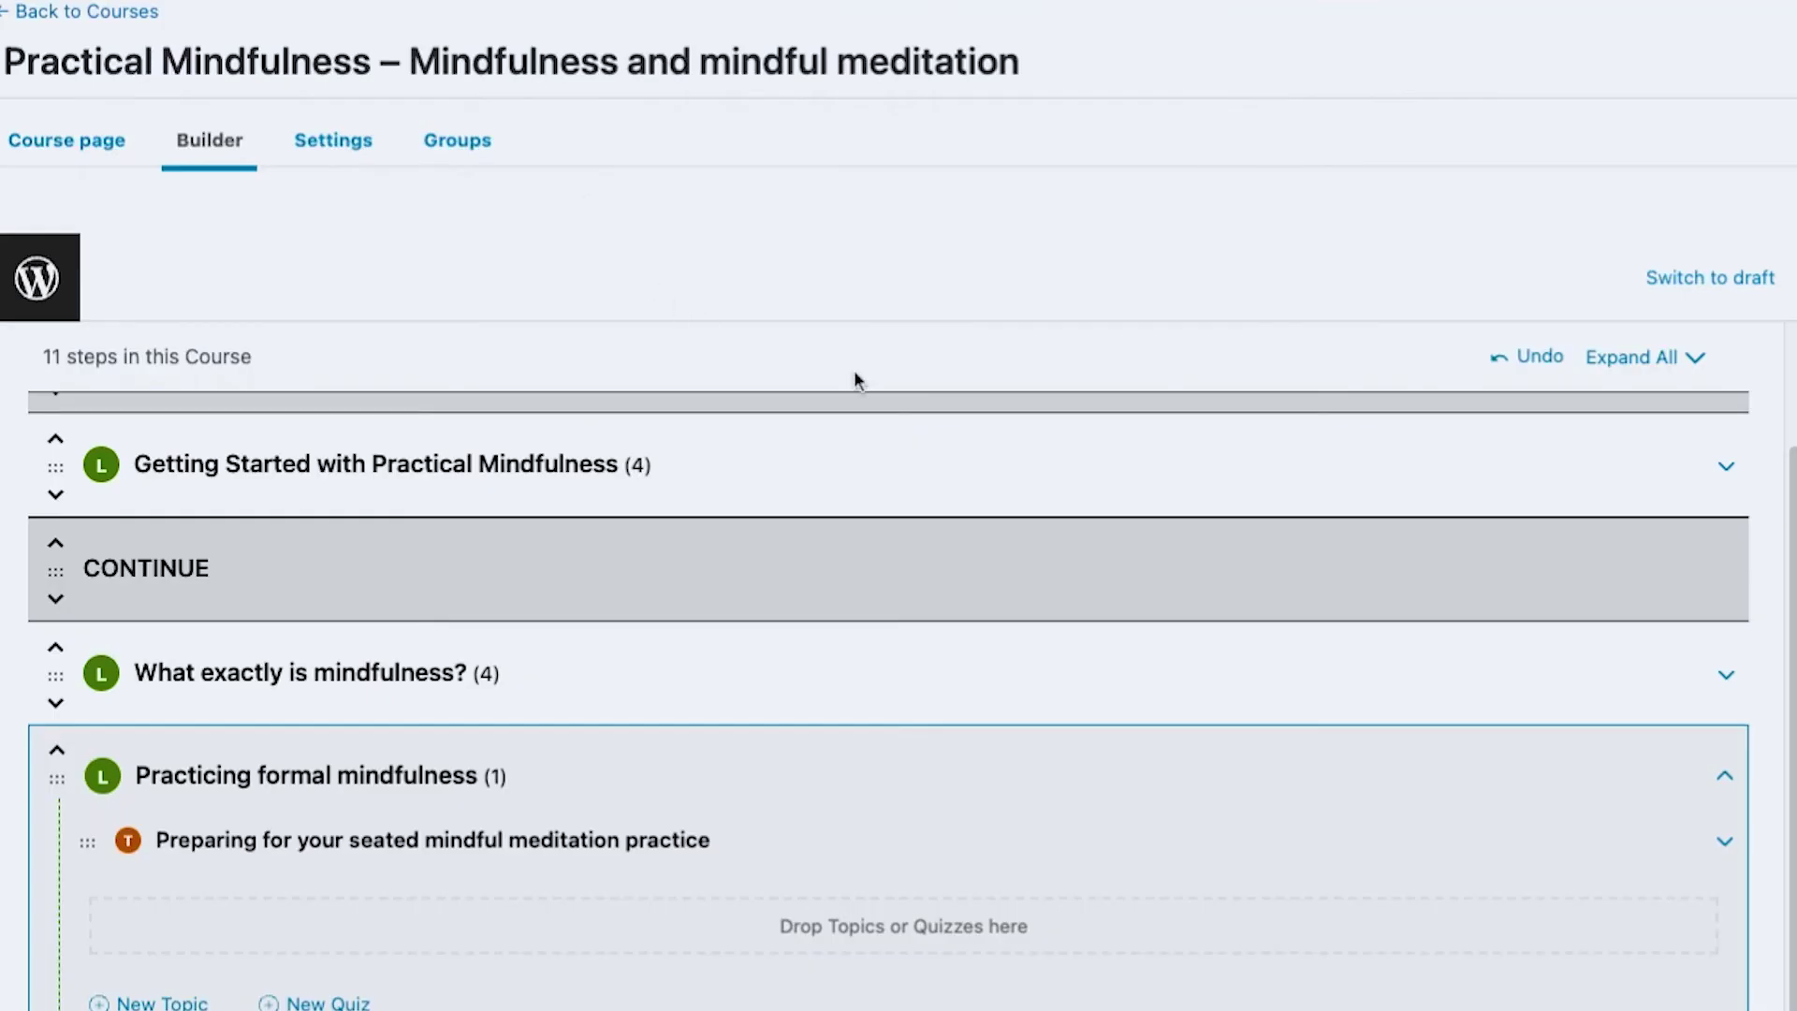
Step: Expand all course steps in the Course Builder to view the full outline, and collapse them again
{"action": "scroll", "coordinate": [854, 378], "scroll_direction": "up", "scroll_amount": 2}
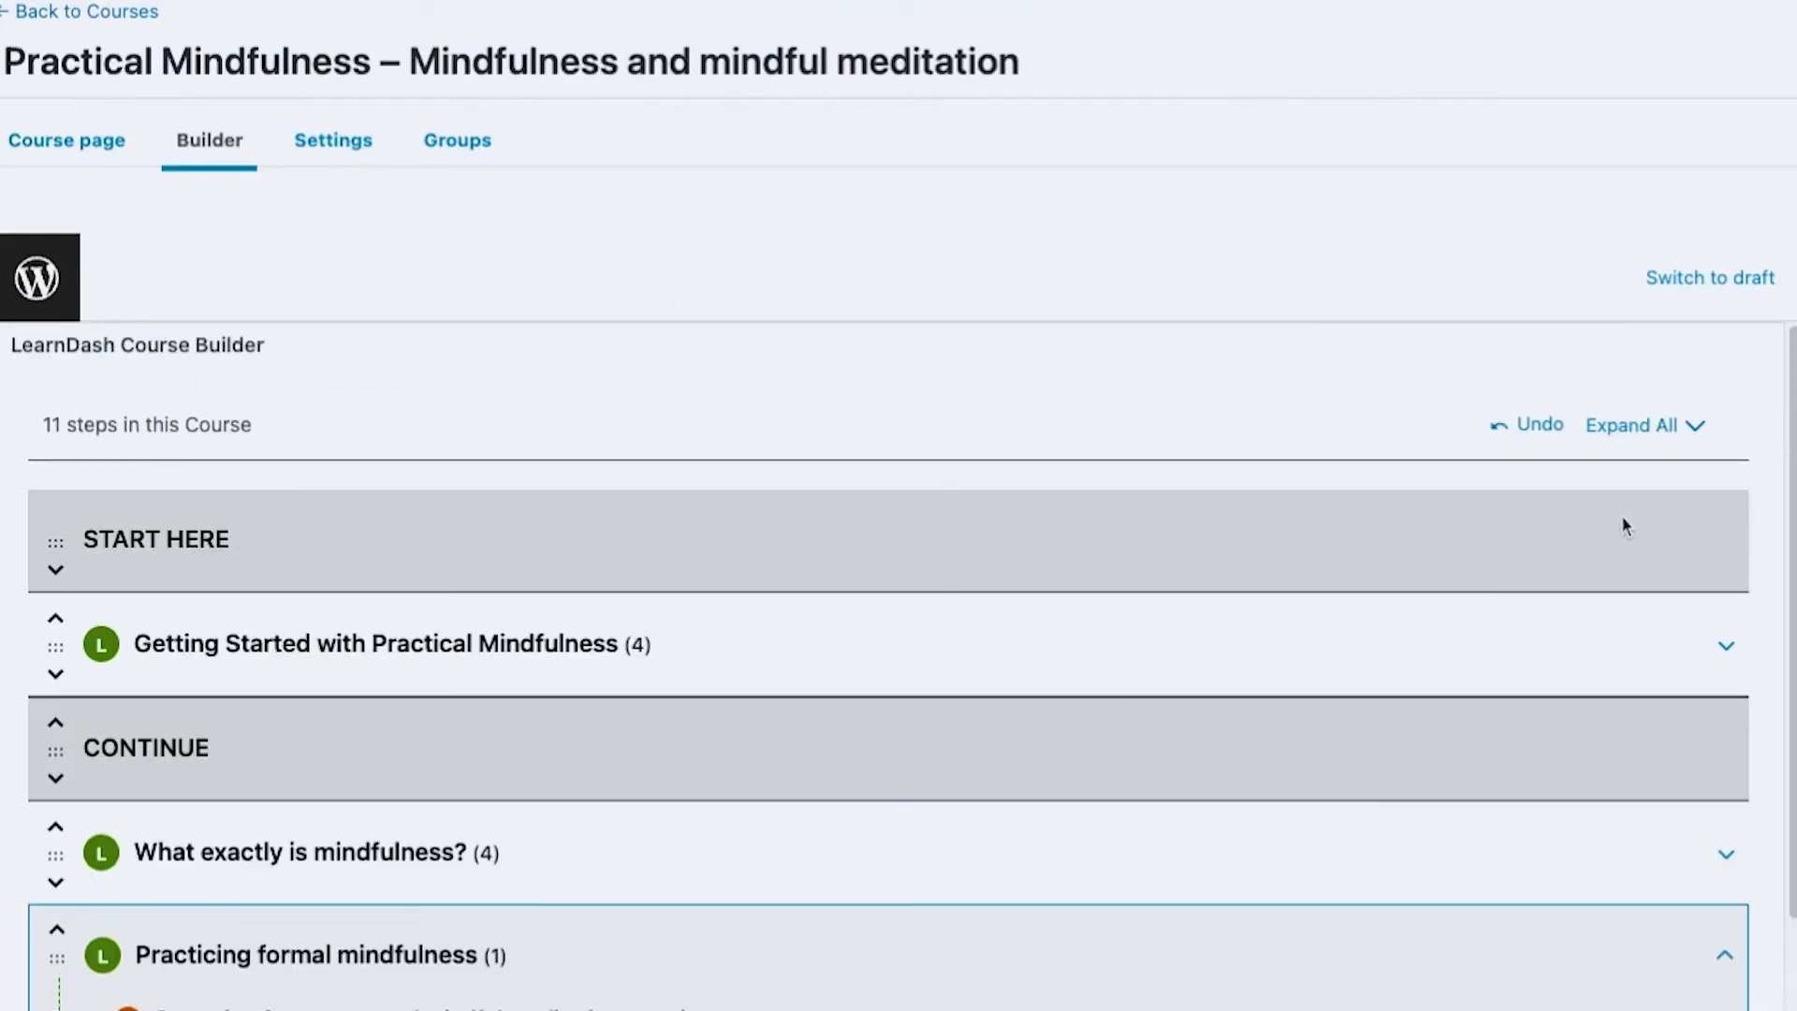
{"action": "left_click", "coordinate": [1676, 438]}
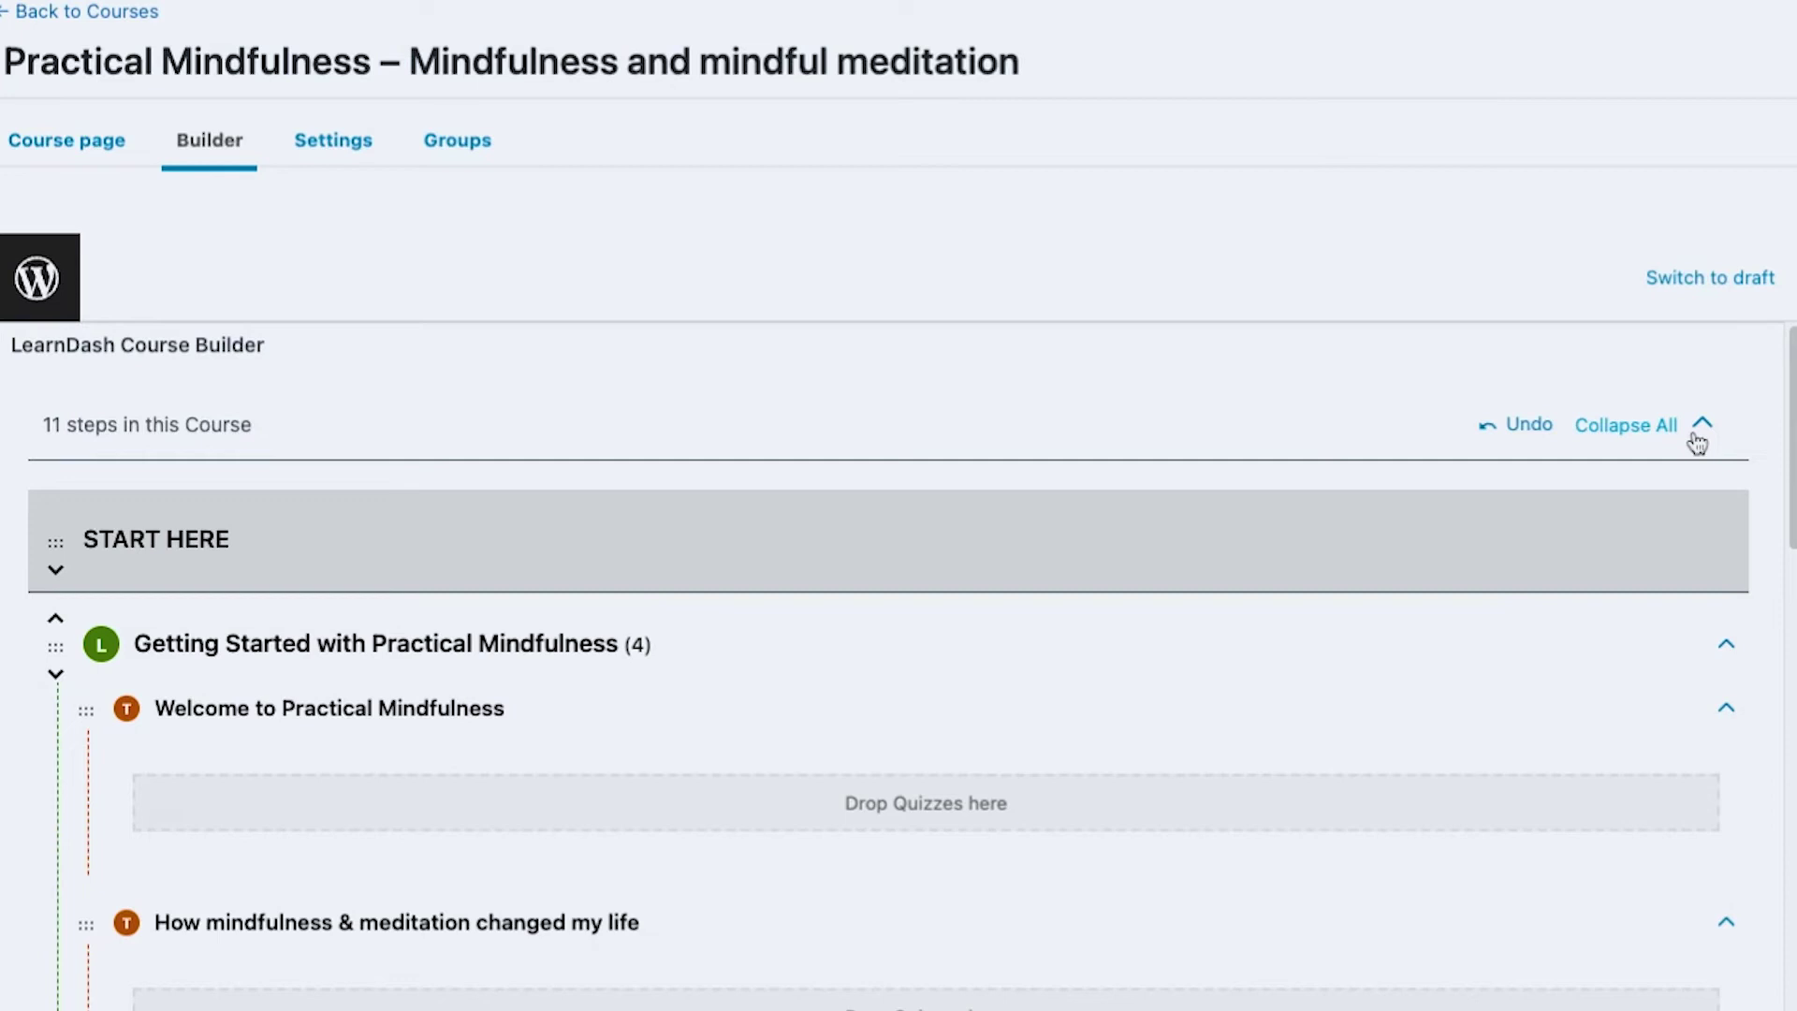
{"action": "left_click", "coordinate": [1697, 441]}
{"action": "left_click", "coordinate": [1697, 441]}
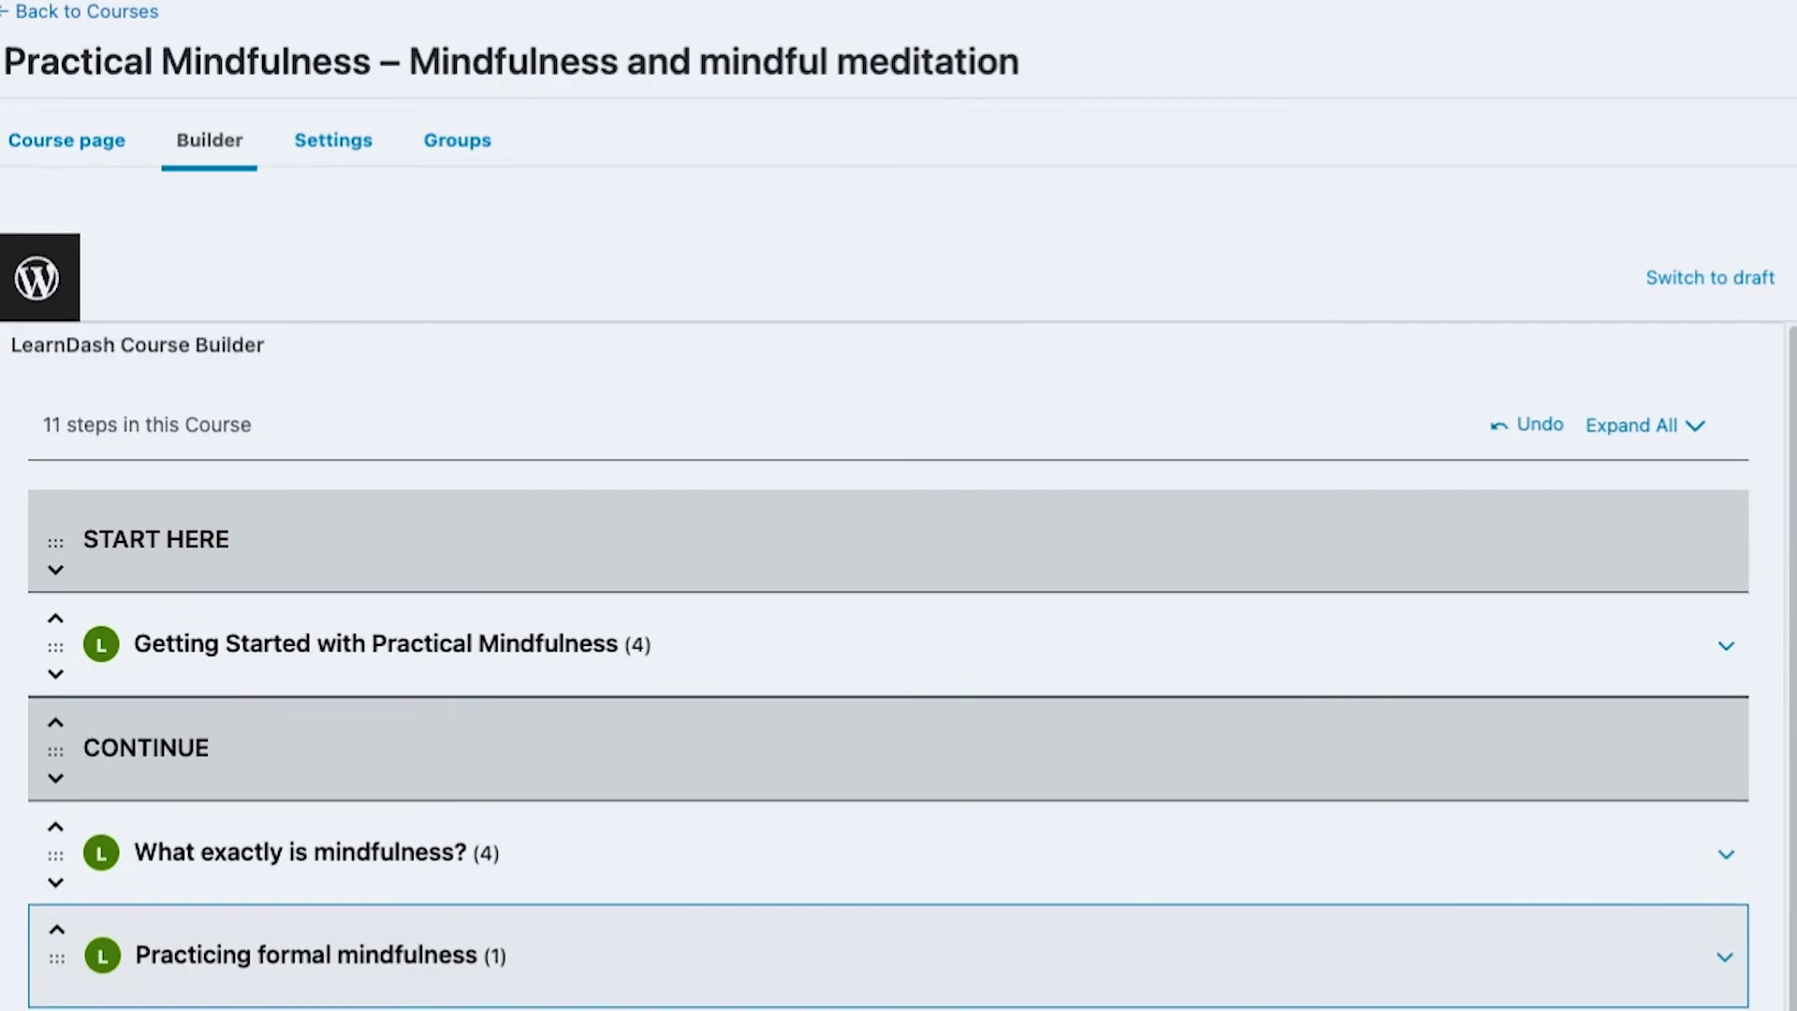
Step: Look through this course's own settings, from the access modes to the display, content and navigation options
{"action": "mouse_move", "coordinate": [1209, 658]}
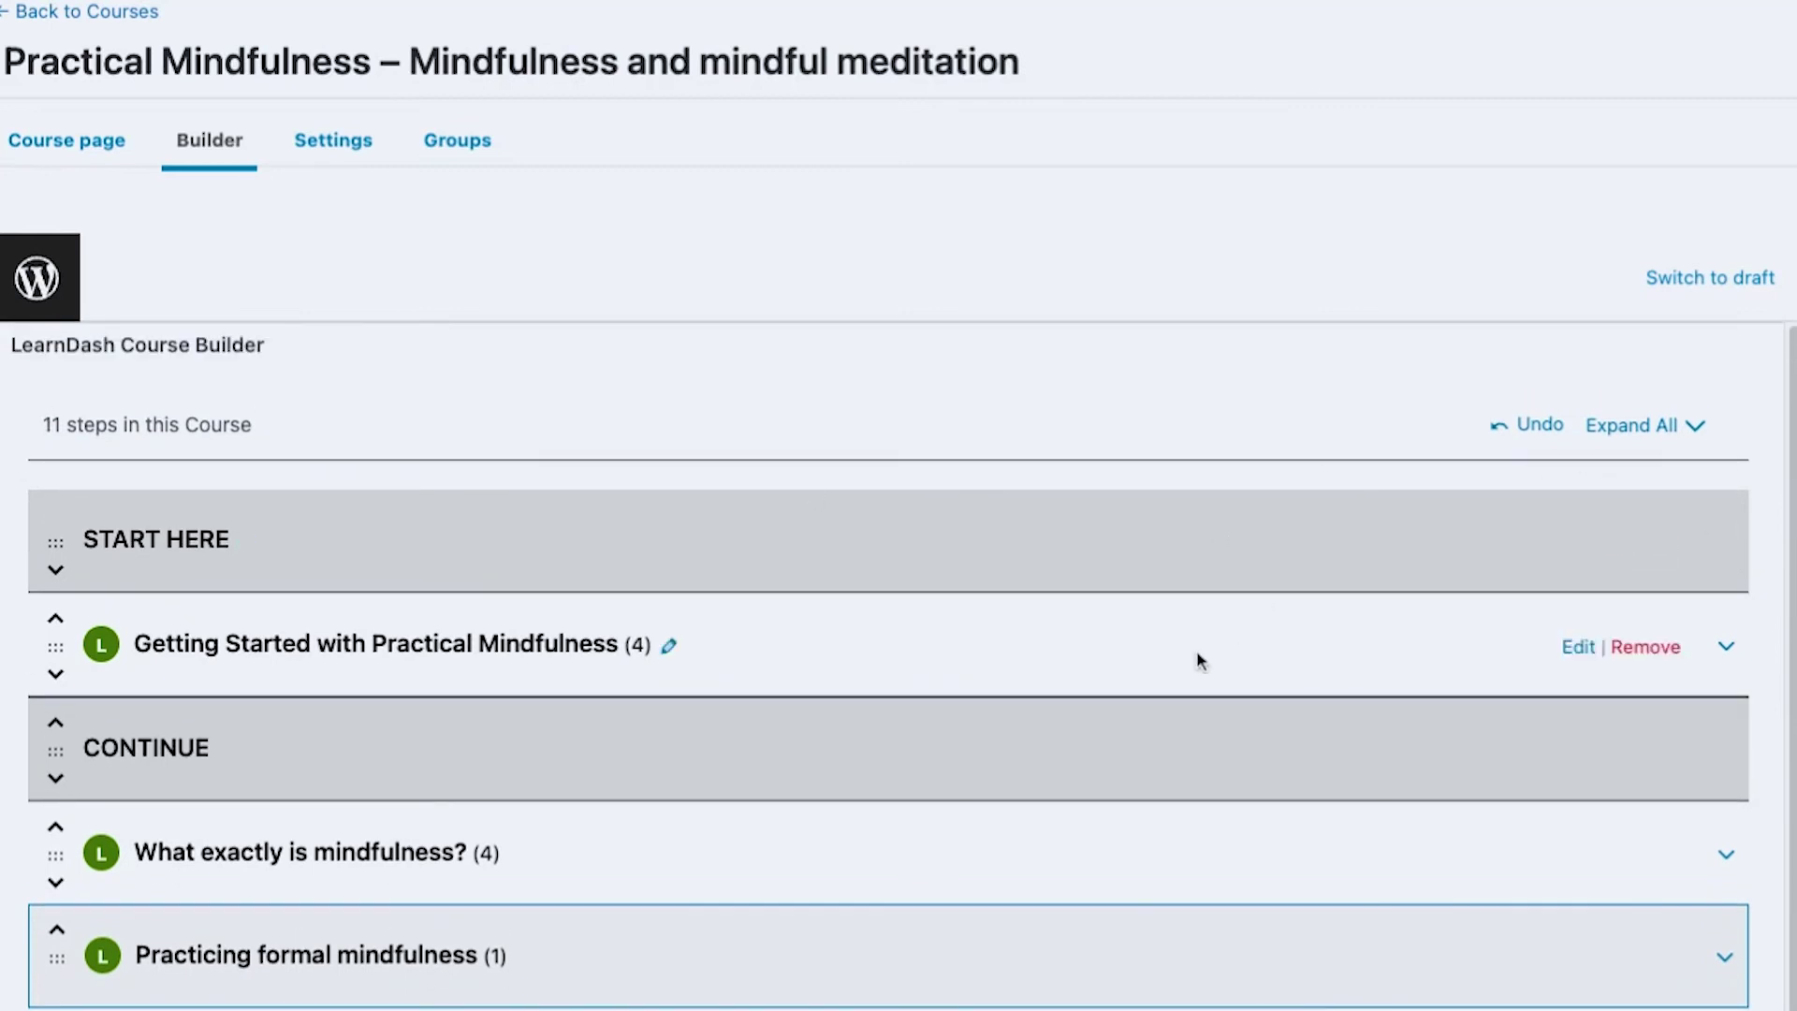
{"action": "left_click", "coordinate": [313, 143]}
{"action": "scroll", "coordinate": [418, 335], "scroll_direction": "down", "scroll_amount": 8}
{"action": "scroll", "coordinate": [569, 682], "scroll_direction": "up", "scroll_amount": 4}
{"action": "scroll", "coordinate": [570, 684], "scroll_direction": "down", "scroll_amount": 7}
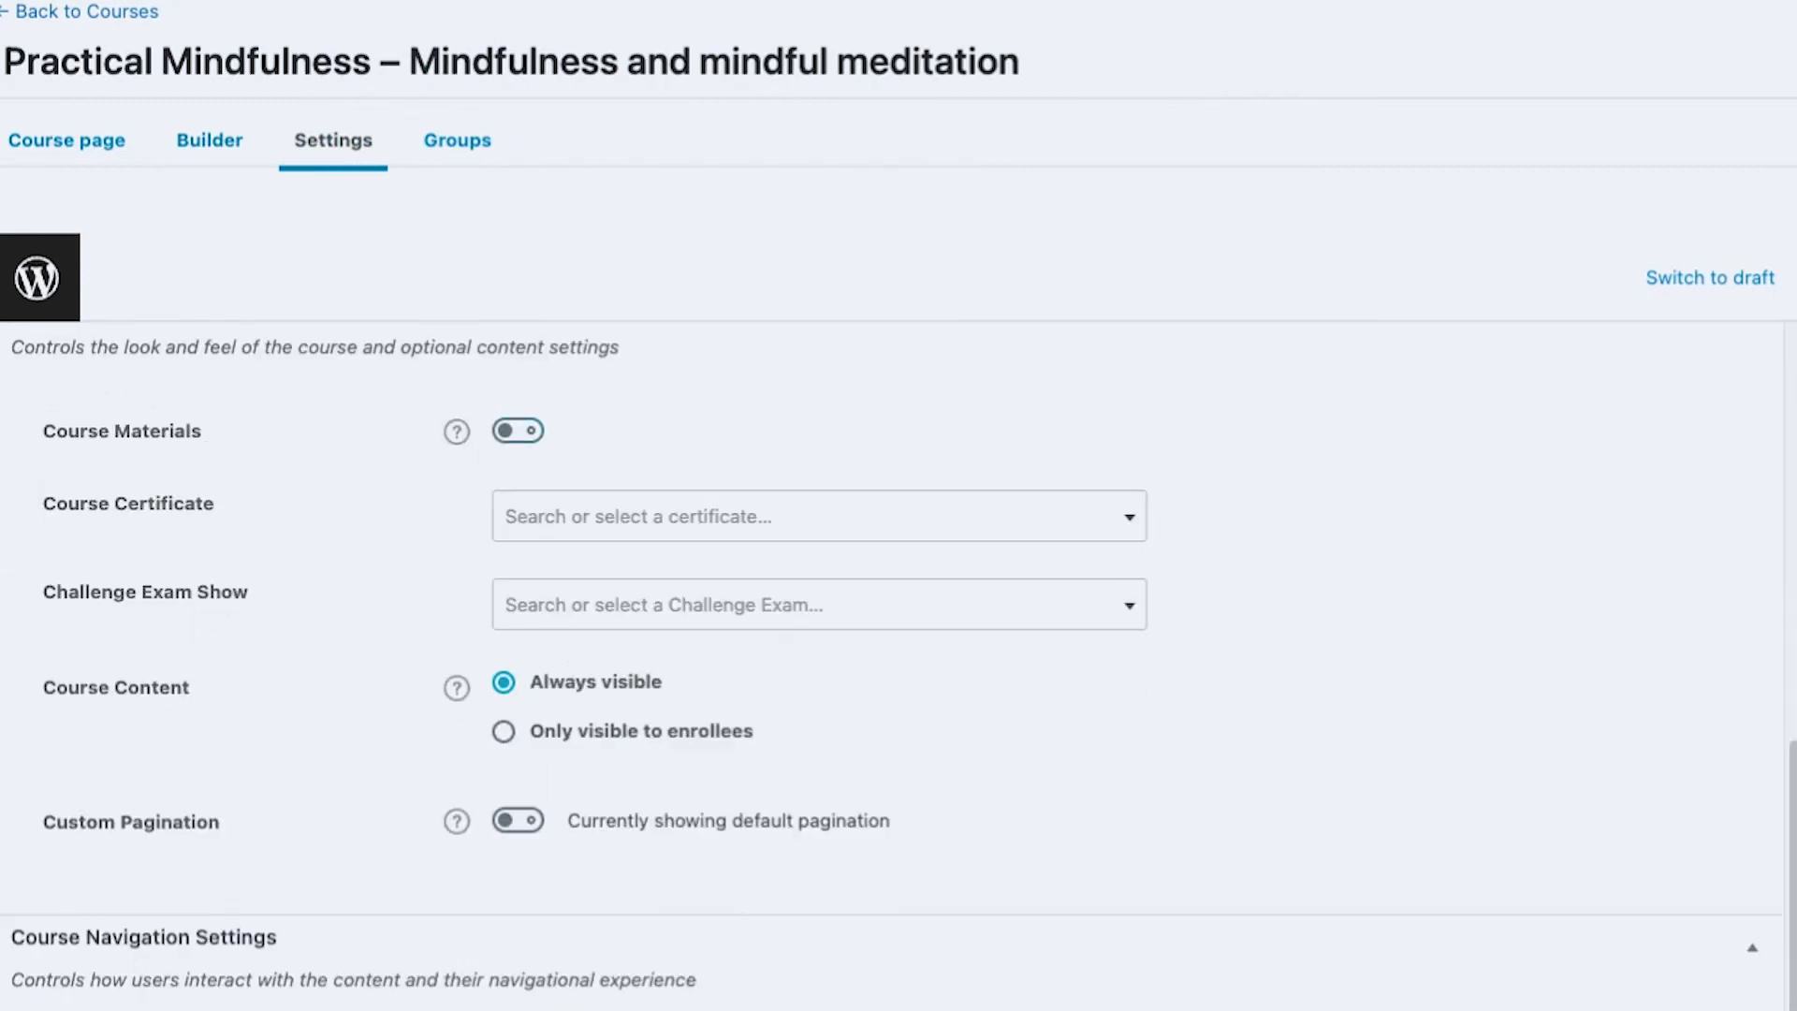
{"action": "scroll", "coordinate": [544, 595], "scroll_direction": "up", "scroll_amount": 7}
{"action": "scroll", "coordinate": [544, 595], "scroll_direction": "down", "scroll_amount": 7}
{"action": "scroll", "coordinate": [544, 596], "scroll_direction": "up", "scroll_amount": 8}
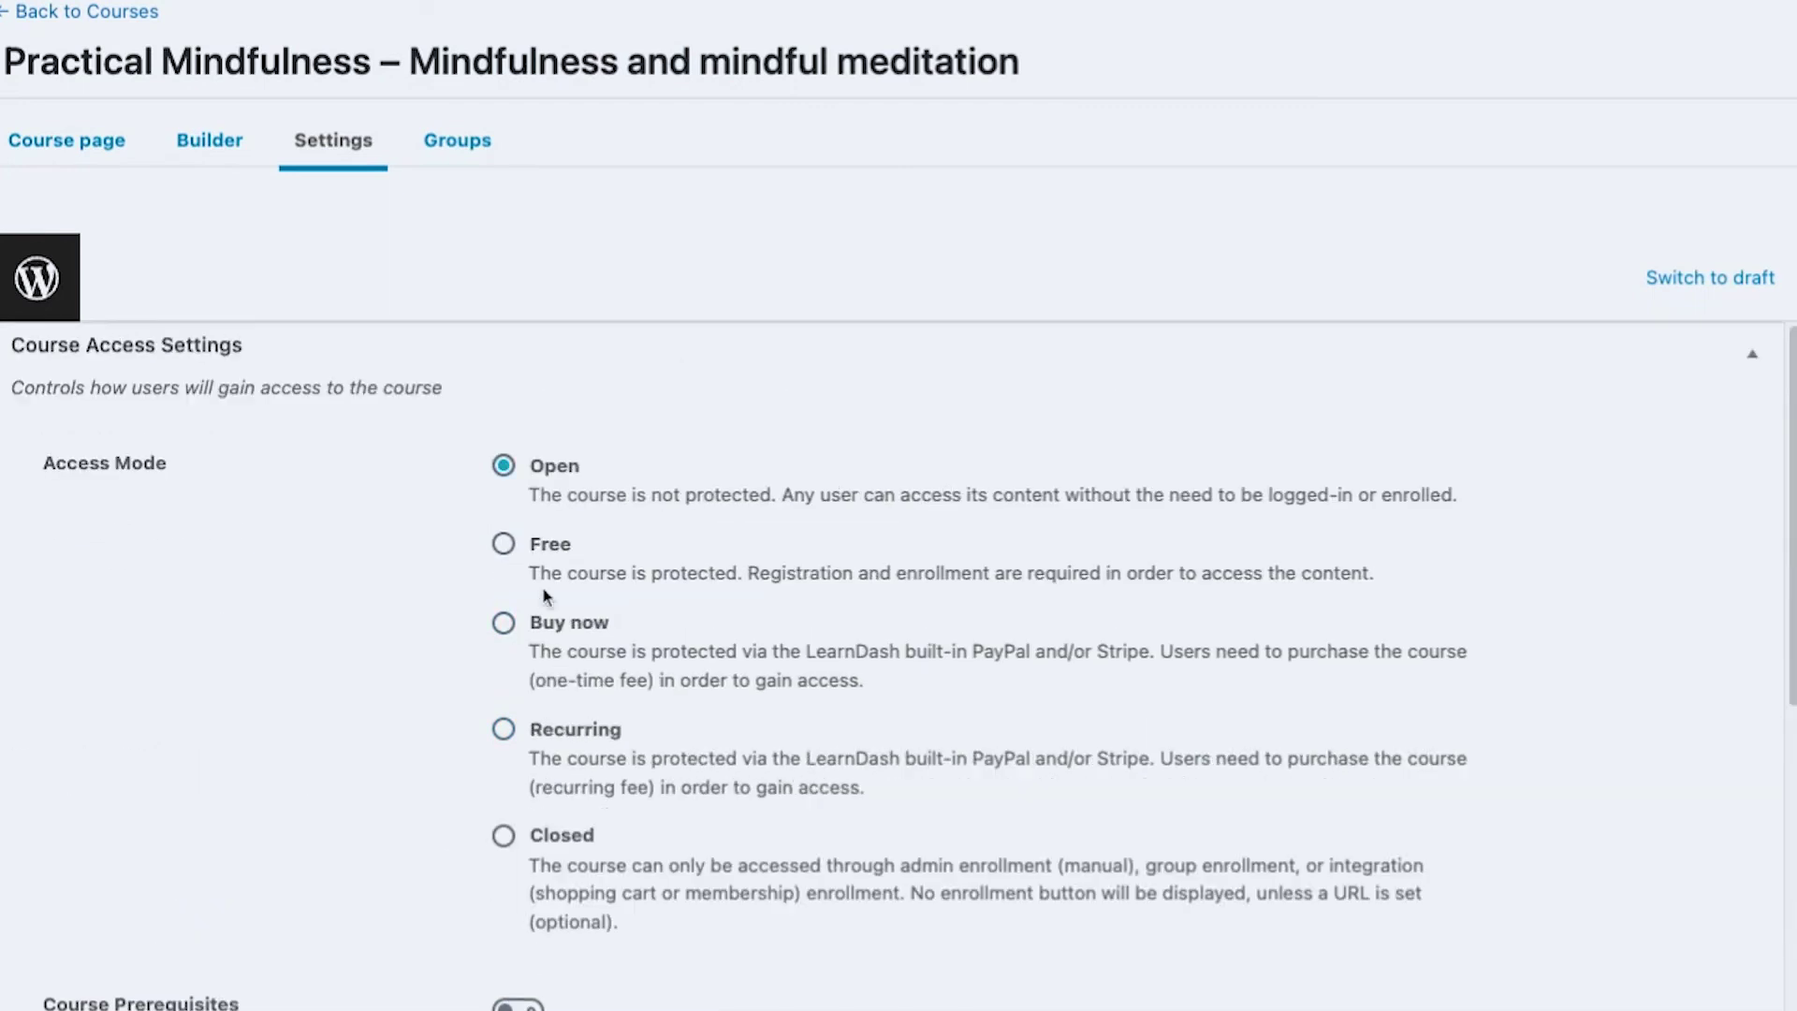
Step: Leave the course and open the global settings for all courses from the course list
{"action": "left_click", "coordinate": [210, 141]}
{"action": "left_click", "coordinate": [116, 18]}
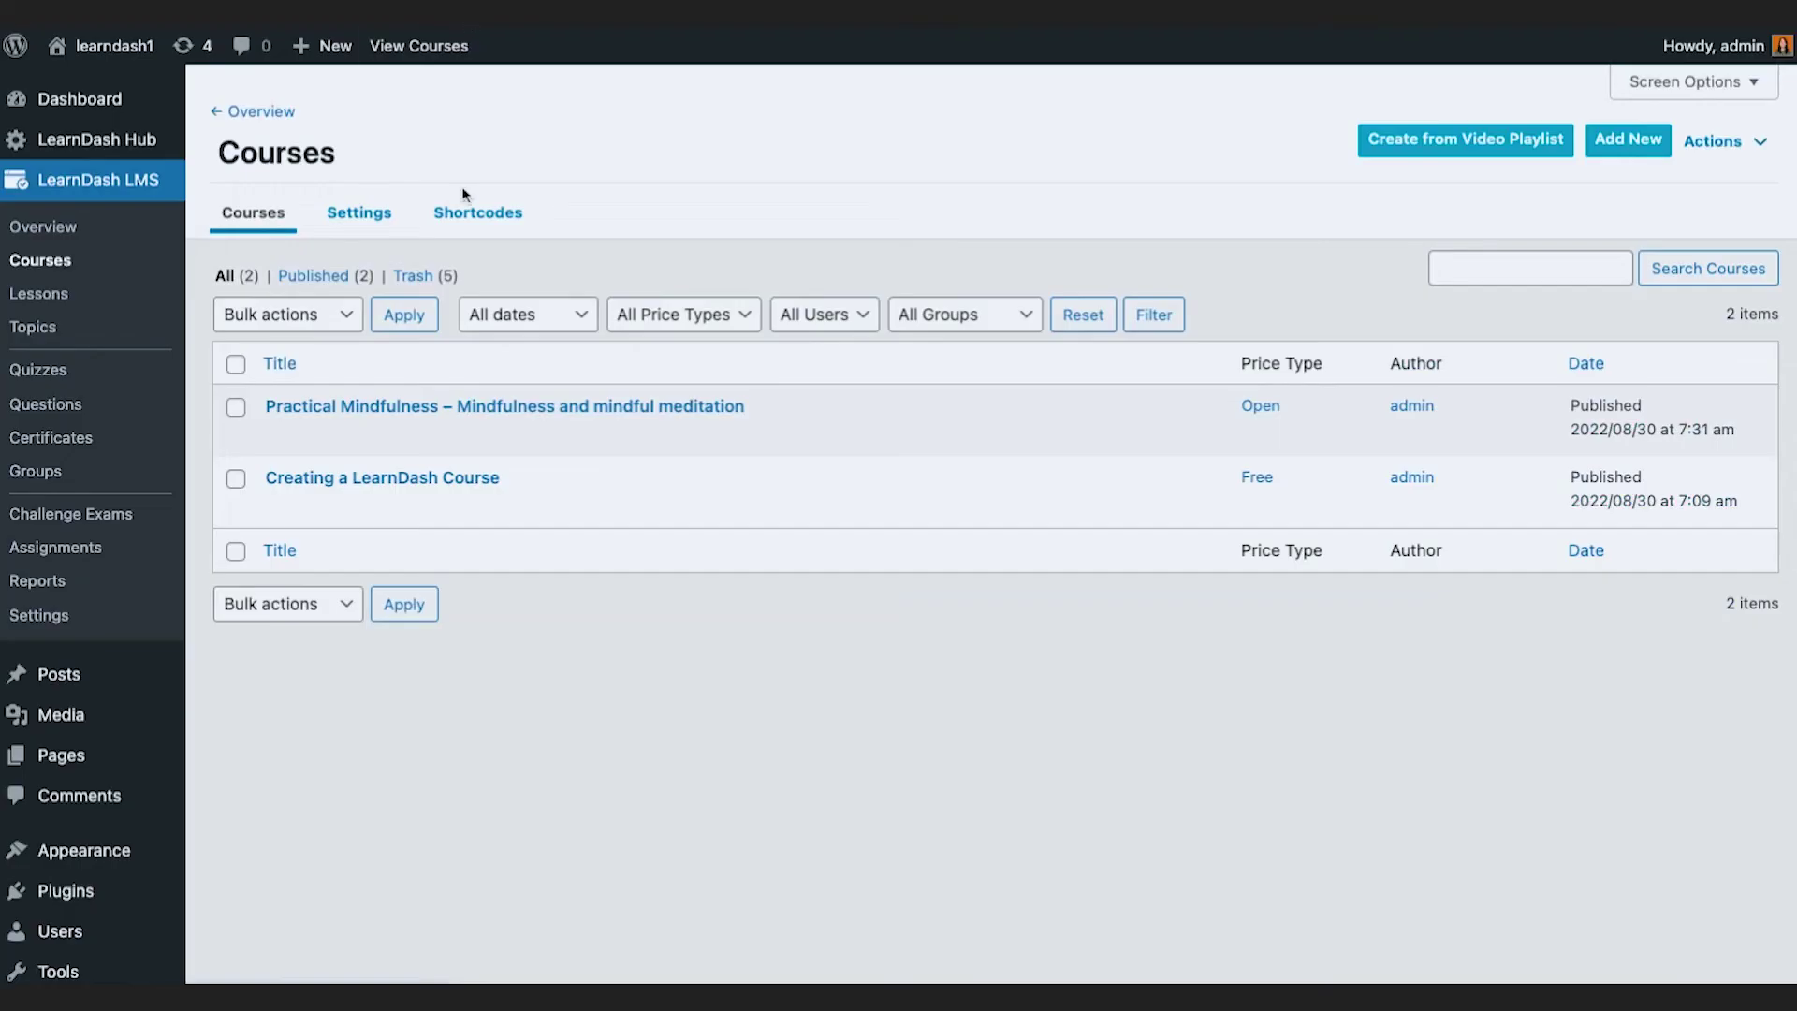
{"action": "left_click", "coordinate": [357, 215]}
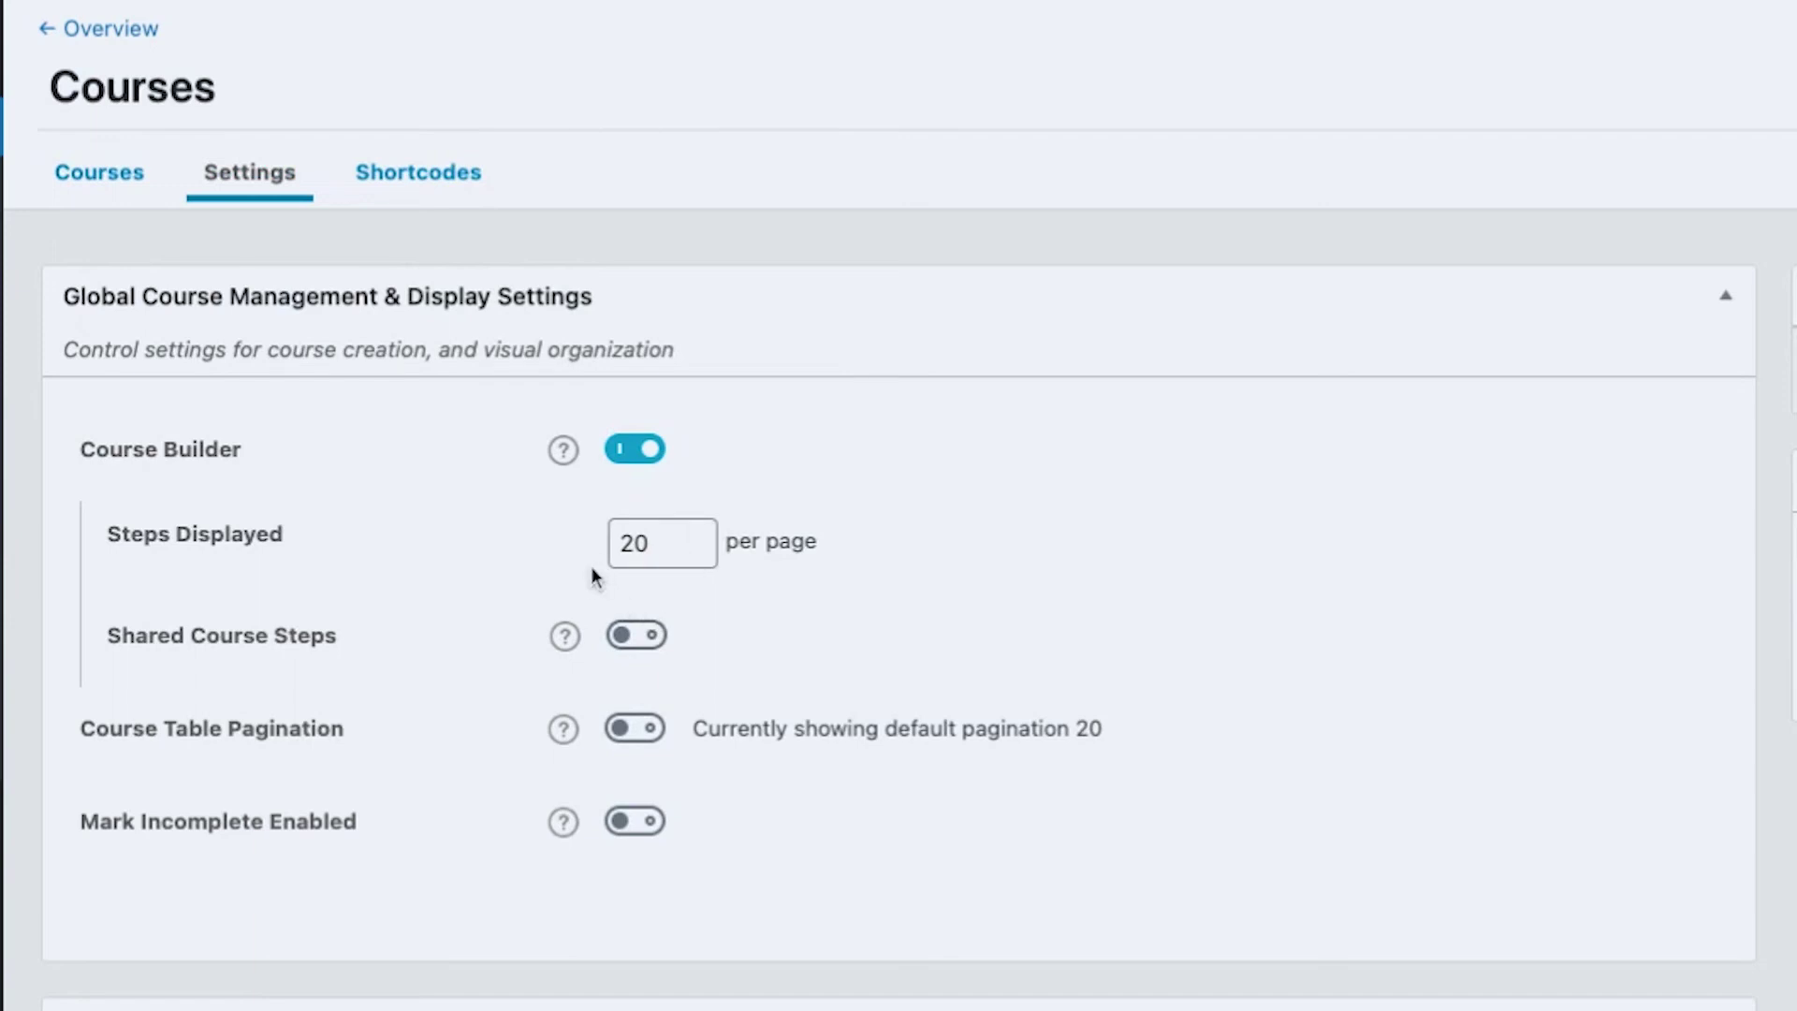
Step: Set the Course Builder's Steps Displayed to 5 per page and save the global course settings
{"action": "left_click_drag", "start_coordinate": [620, 549], "coordinate": [674, 553]}
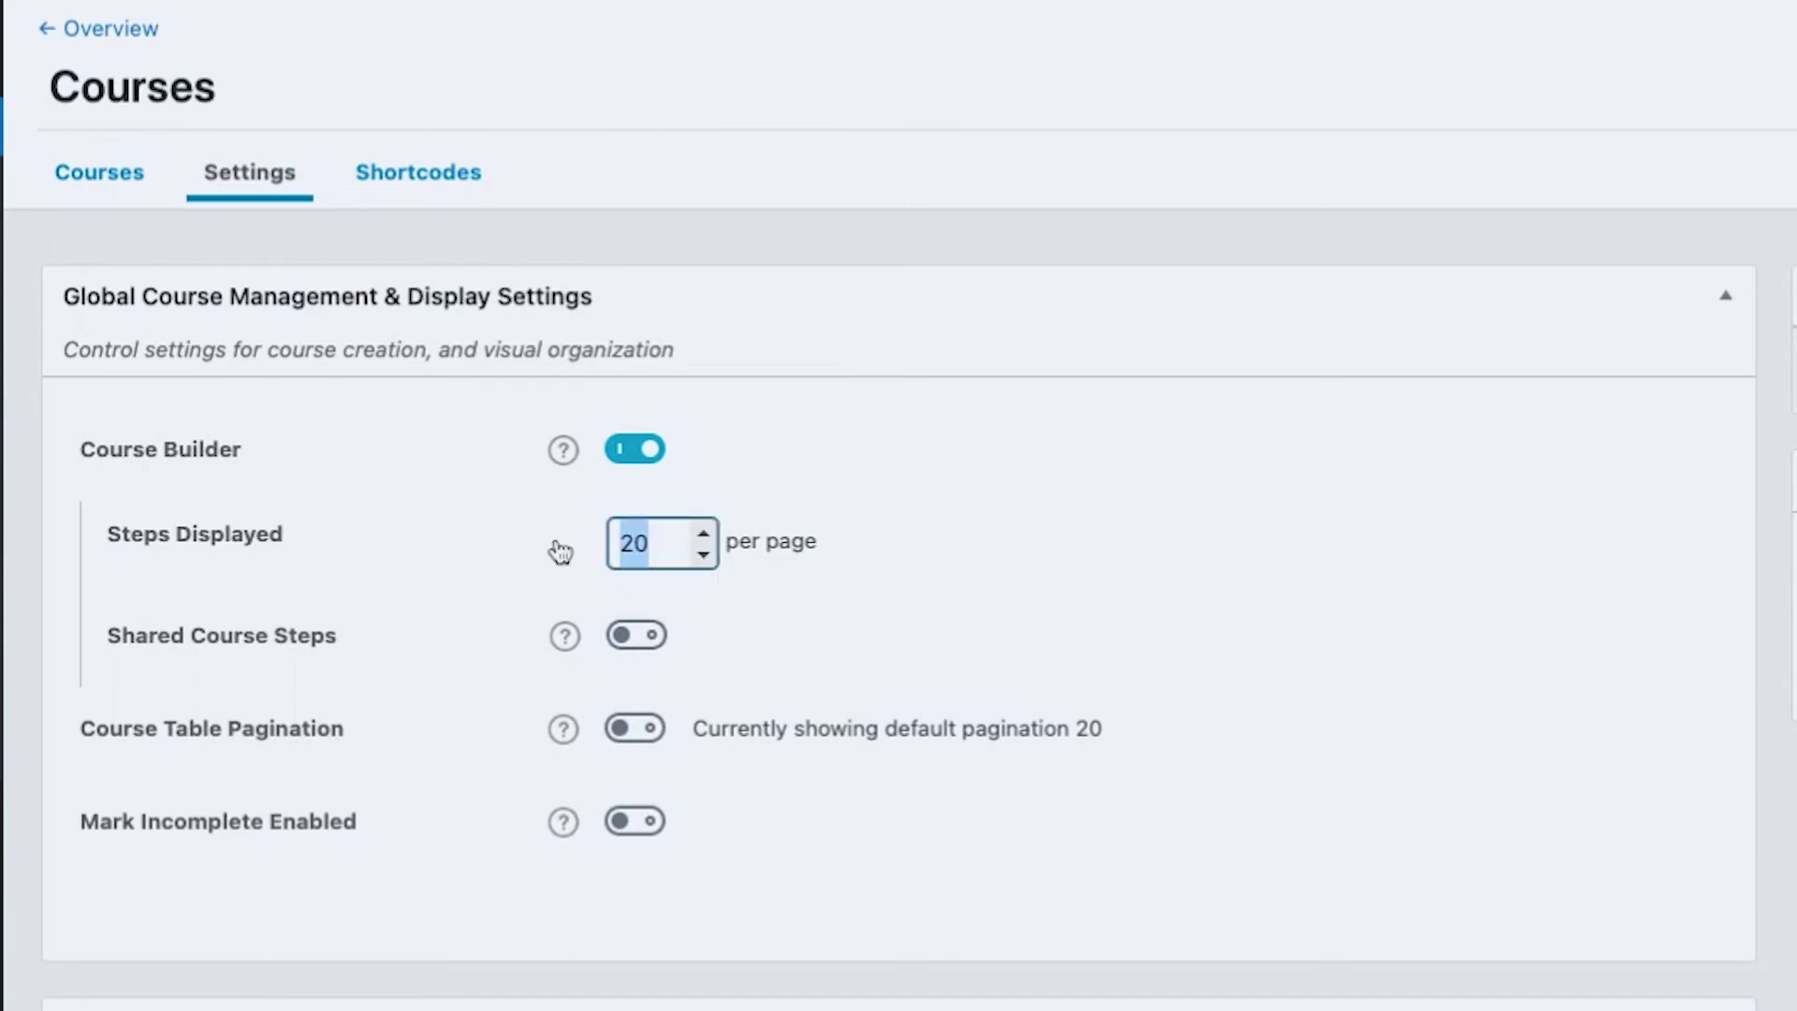
{"action": "type", "text": "5"}
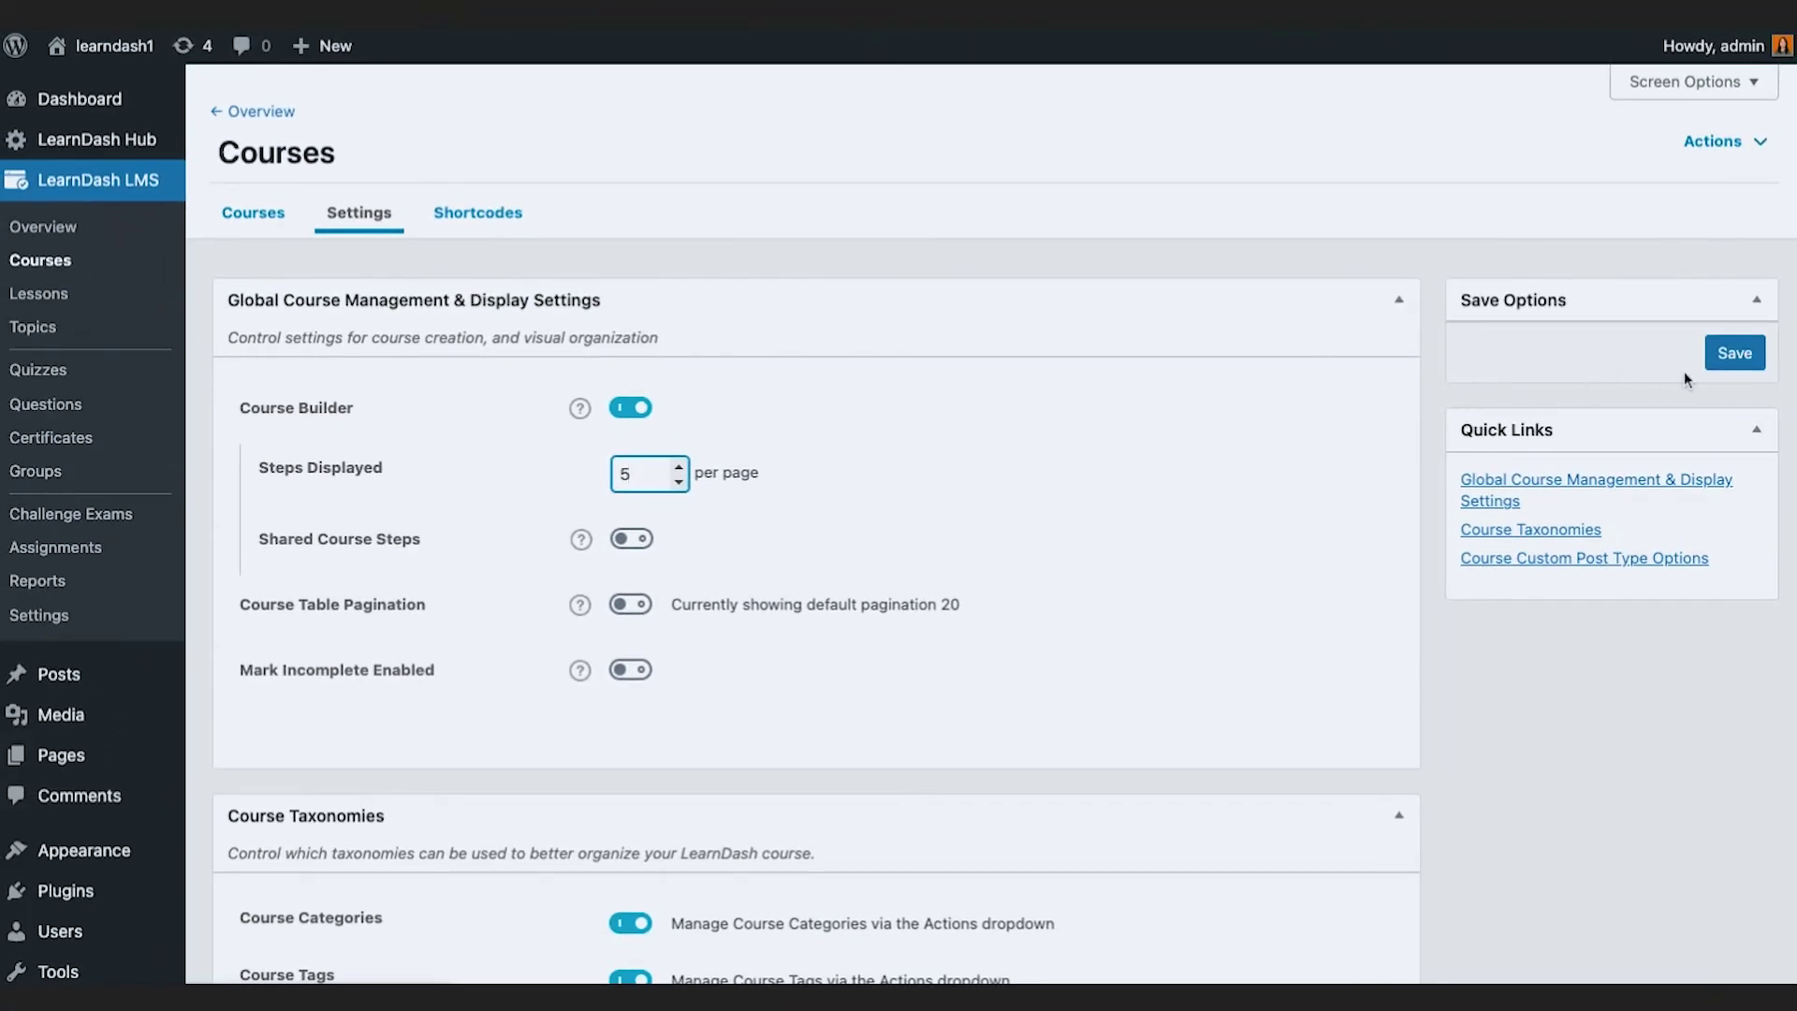
{"action": "left_click", "coordinate": [1730, 356]}
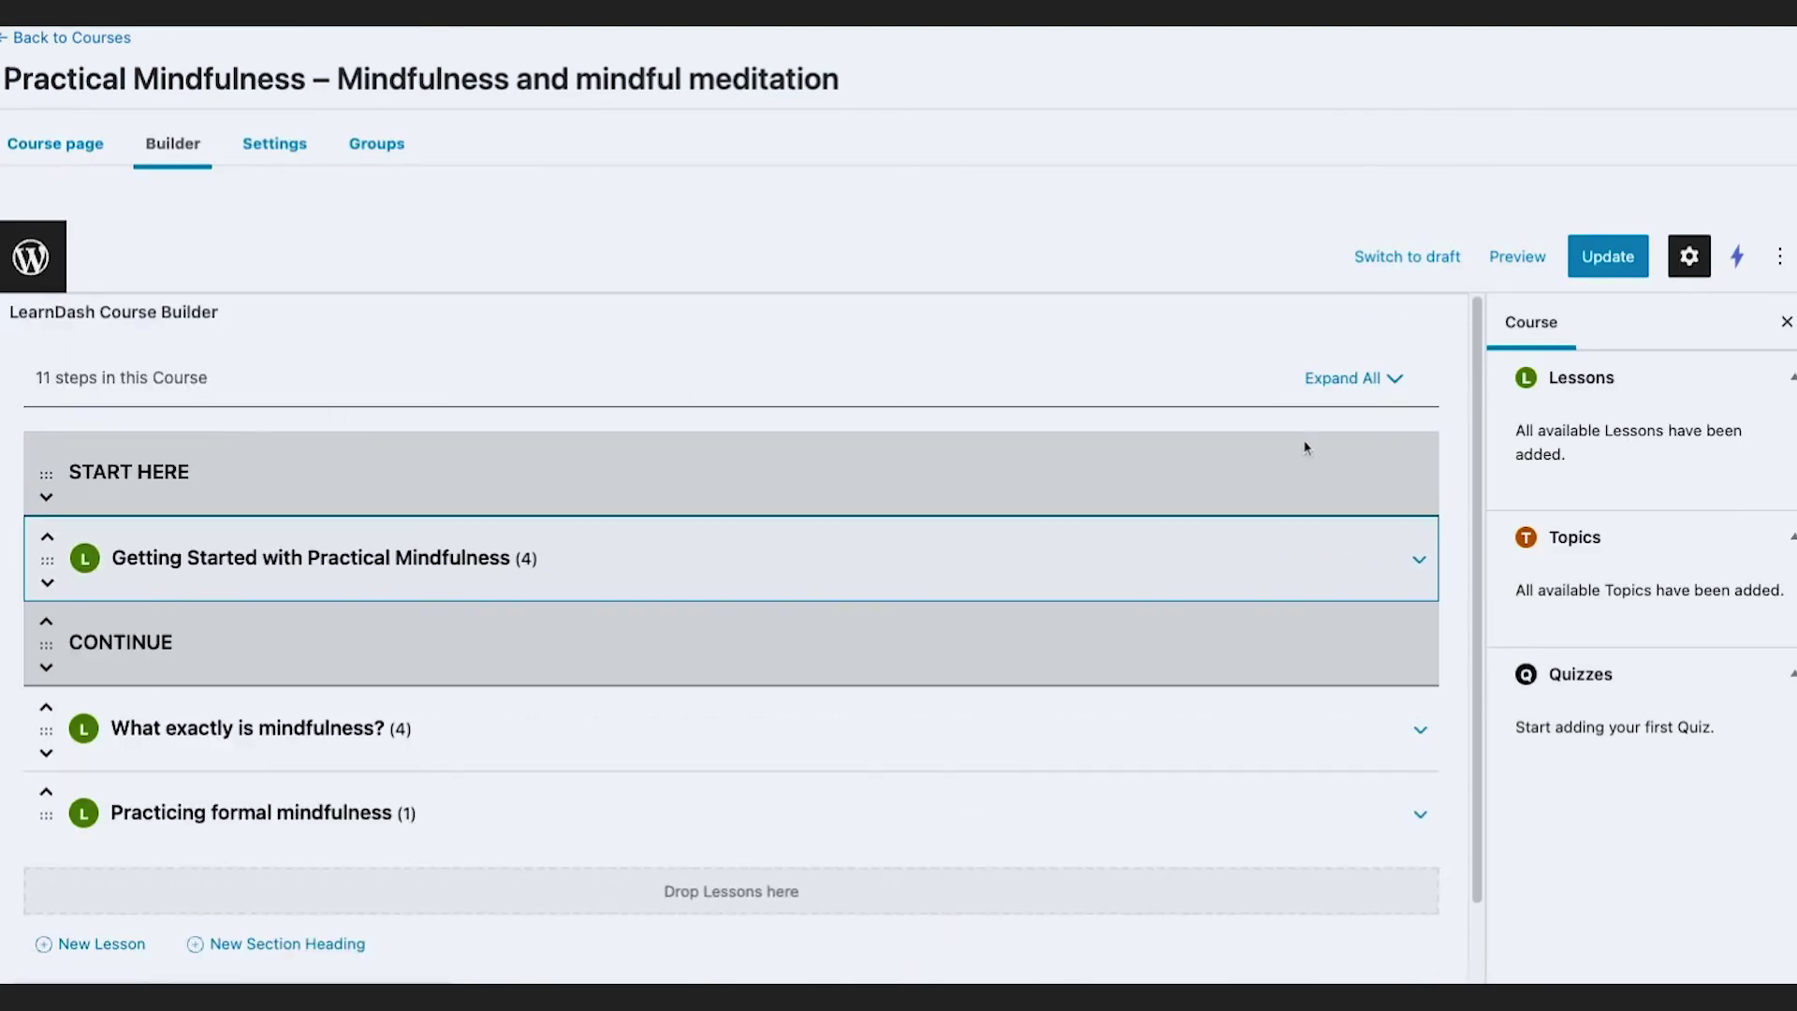
Step: Expand and collapse all steps in the mindfulness course's builder to check the effect of the Steps Displayed setting
{"action": "left_click", "coordinate": [1367, 379]}
{"action": "left_click", "coordinate": [1370, 379]}
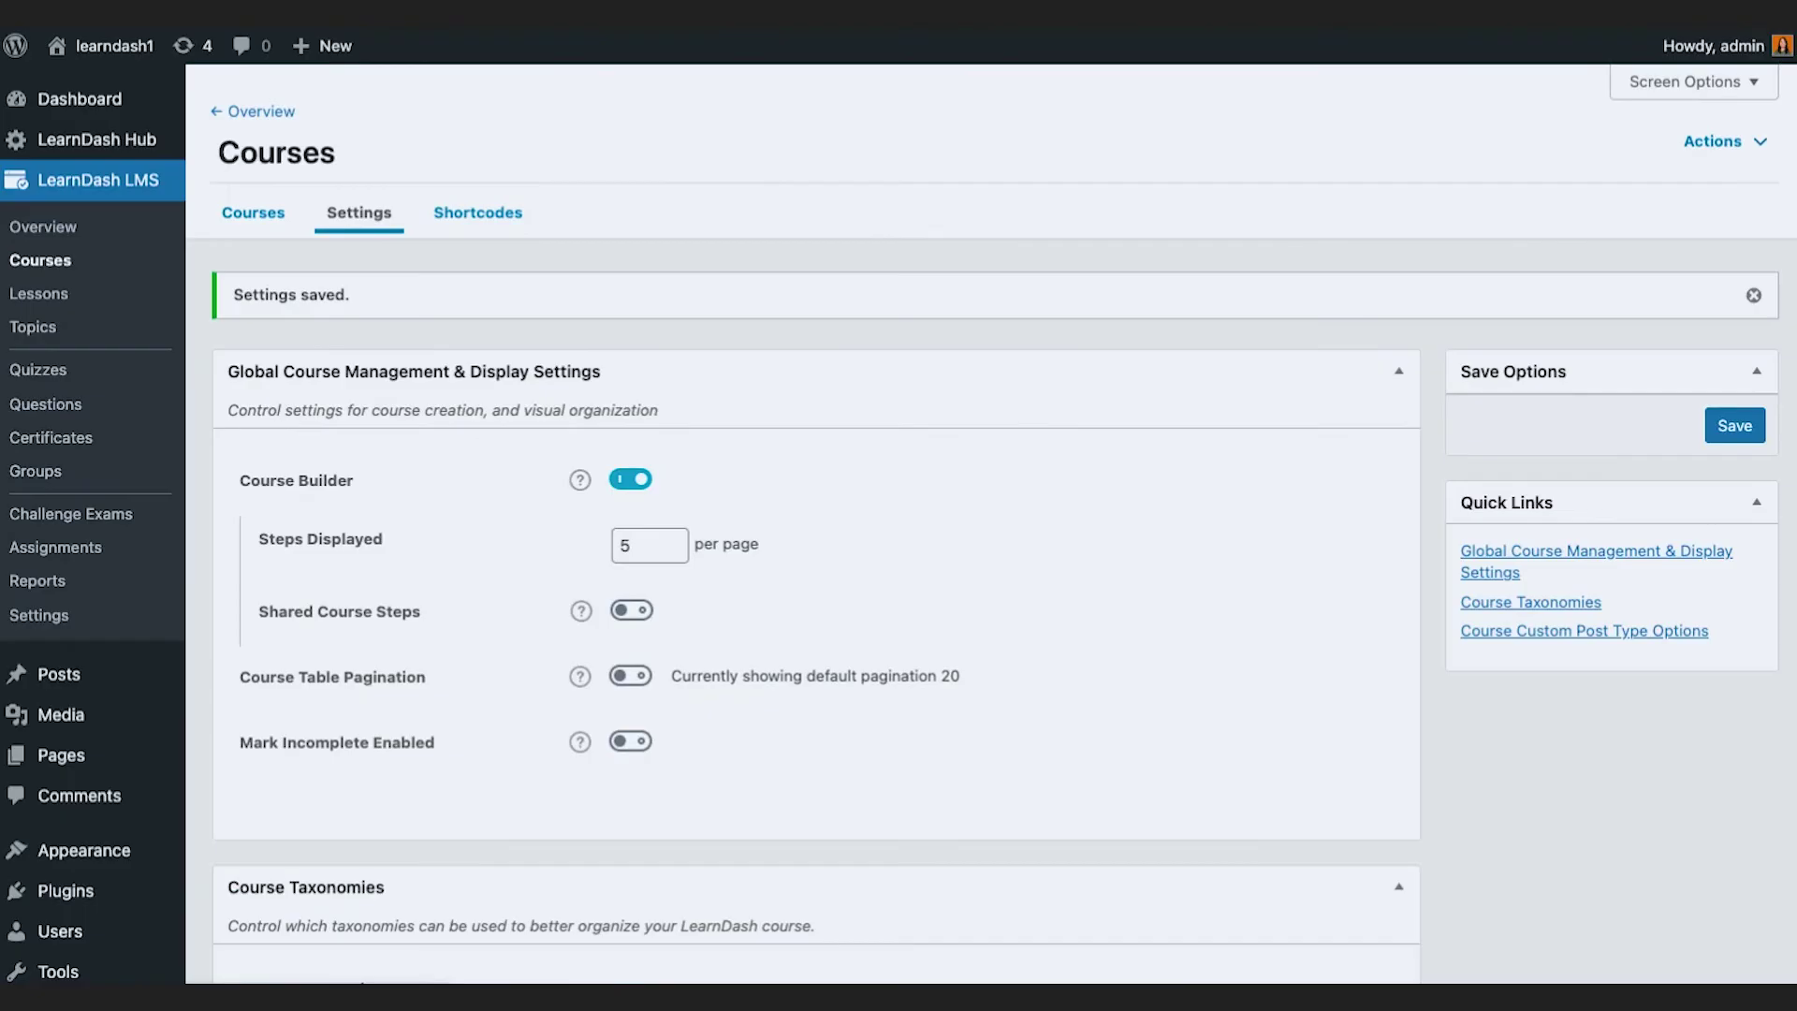
{"action": "left_click", "coordinate": [625, 550]}
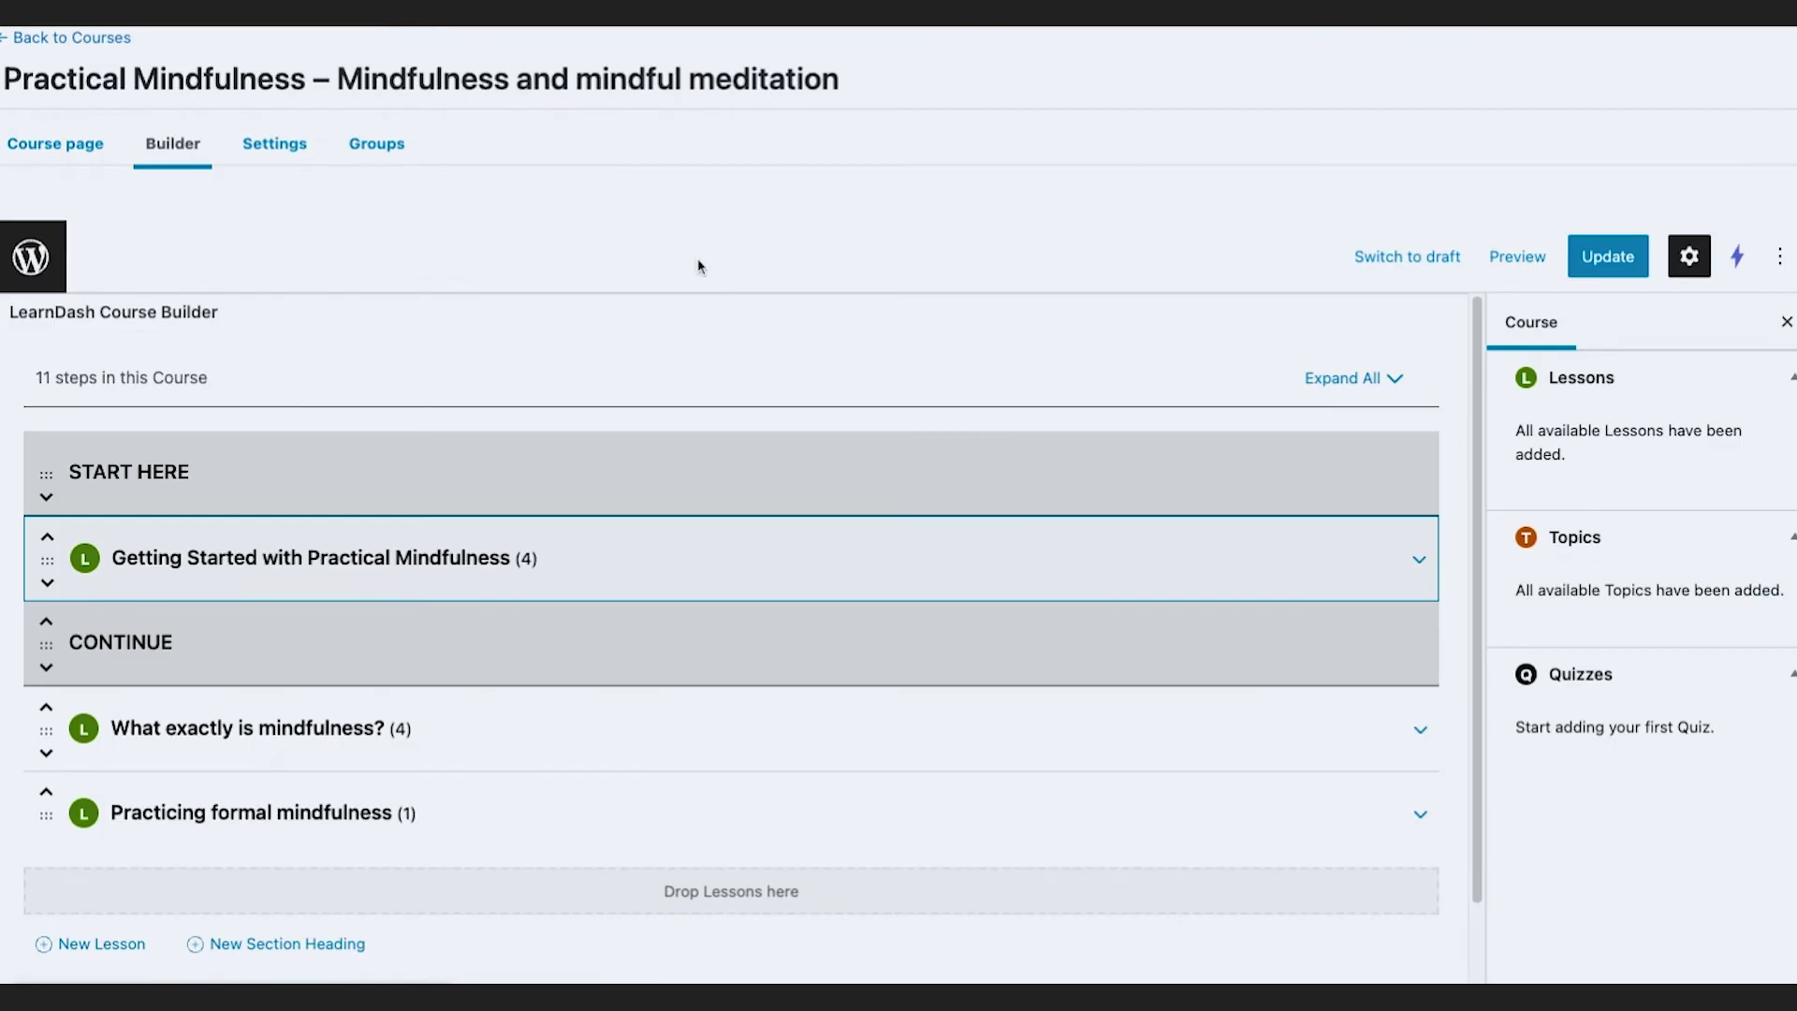
{"action": "scroll", "coordinate": [890, 489], "scroll_direction": "down", "scroll_amount": 2}
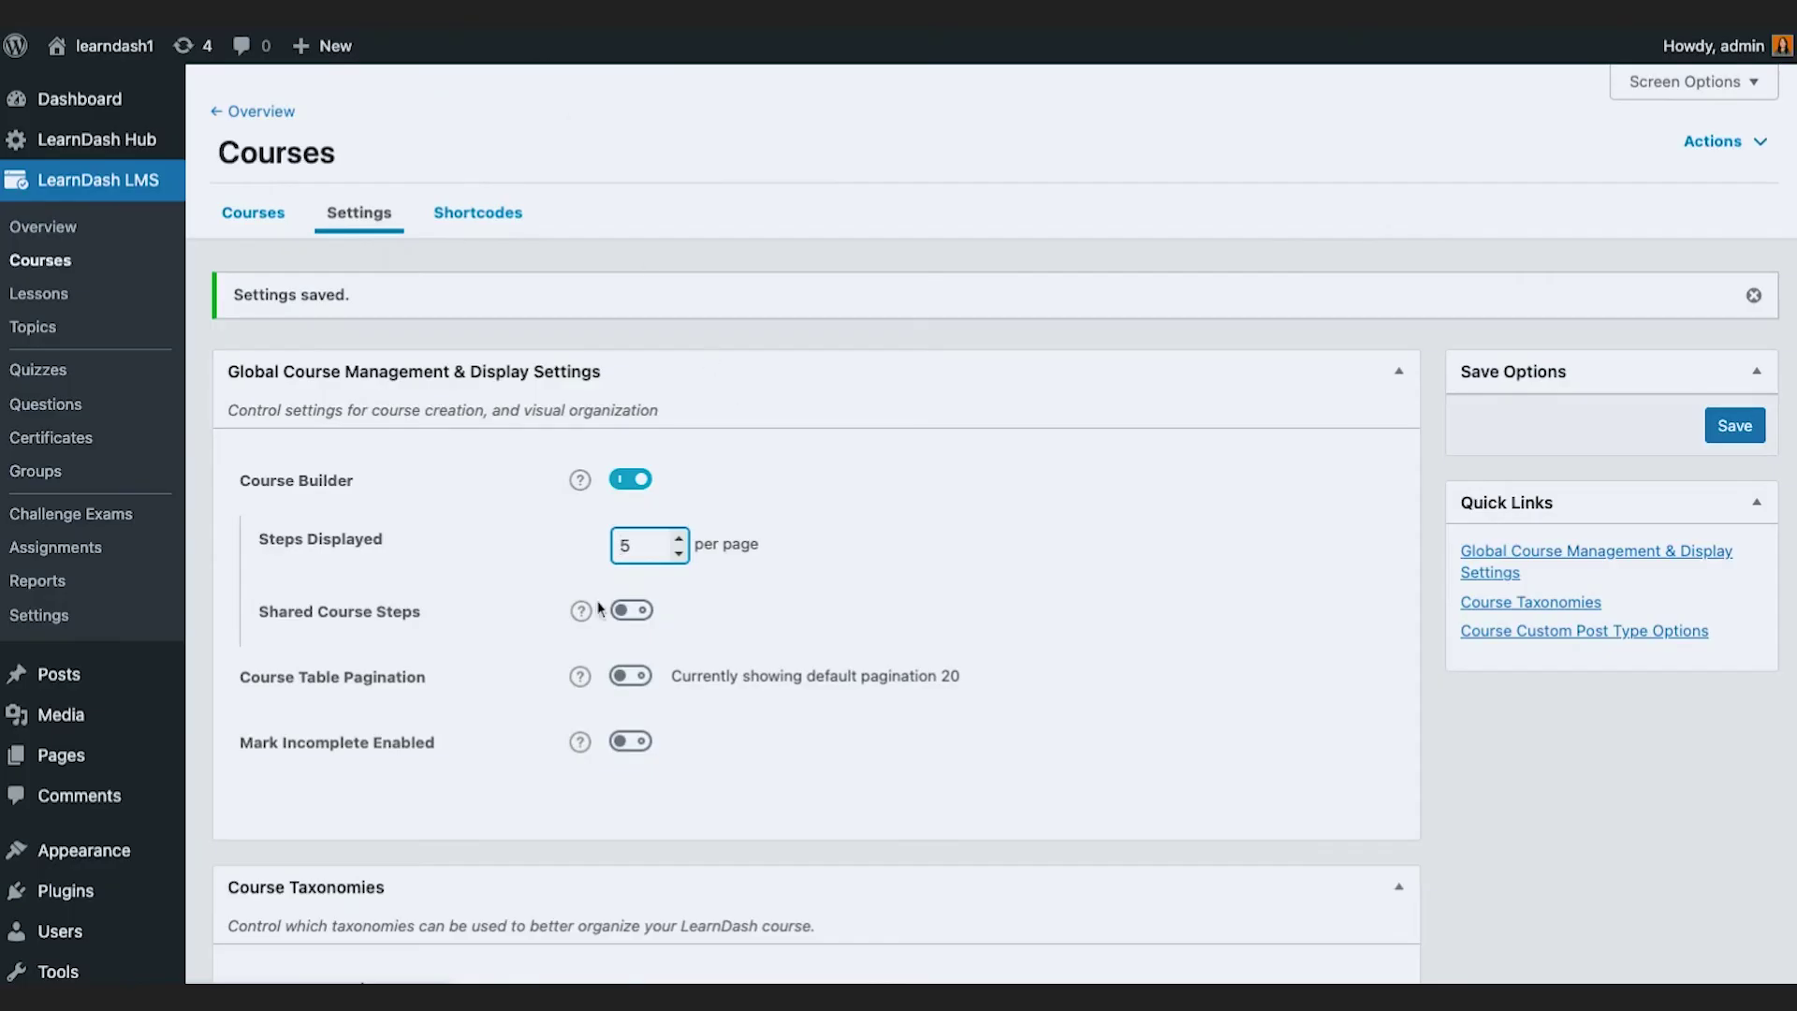
Step: Set the Course Builder's Steps Displayed to 1 per page and save the global course settings
{"action": "double_click", "coordinate": [641, 539]}
{"action": "type", "text": "1"}
{"action": "left_click", "coordinate": [1735, 425]}
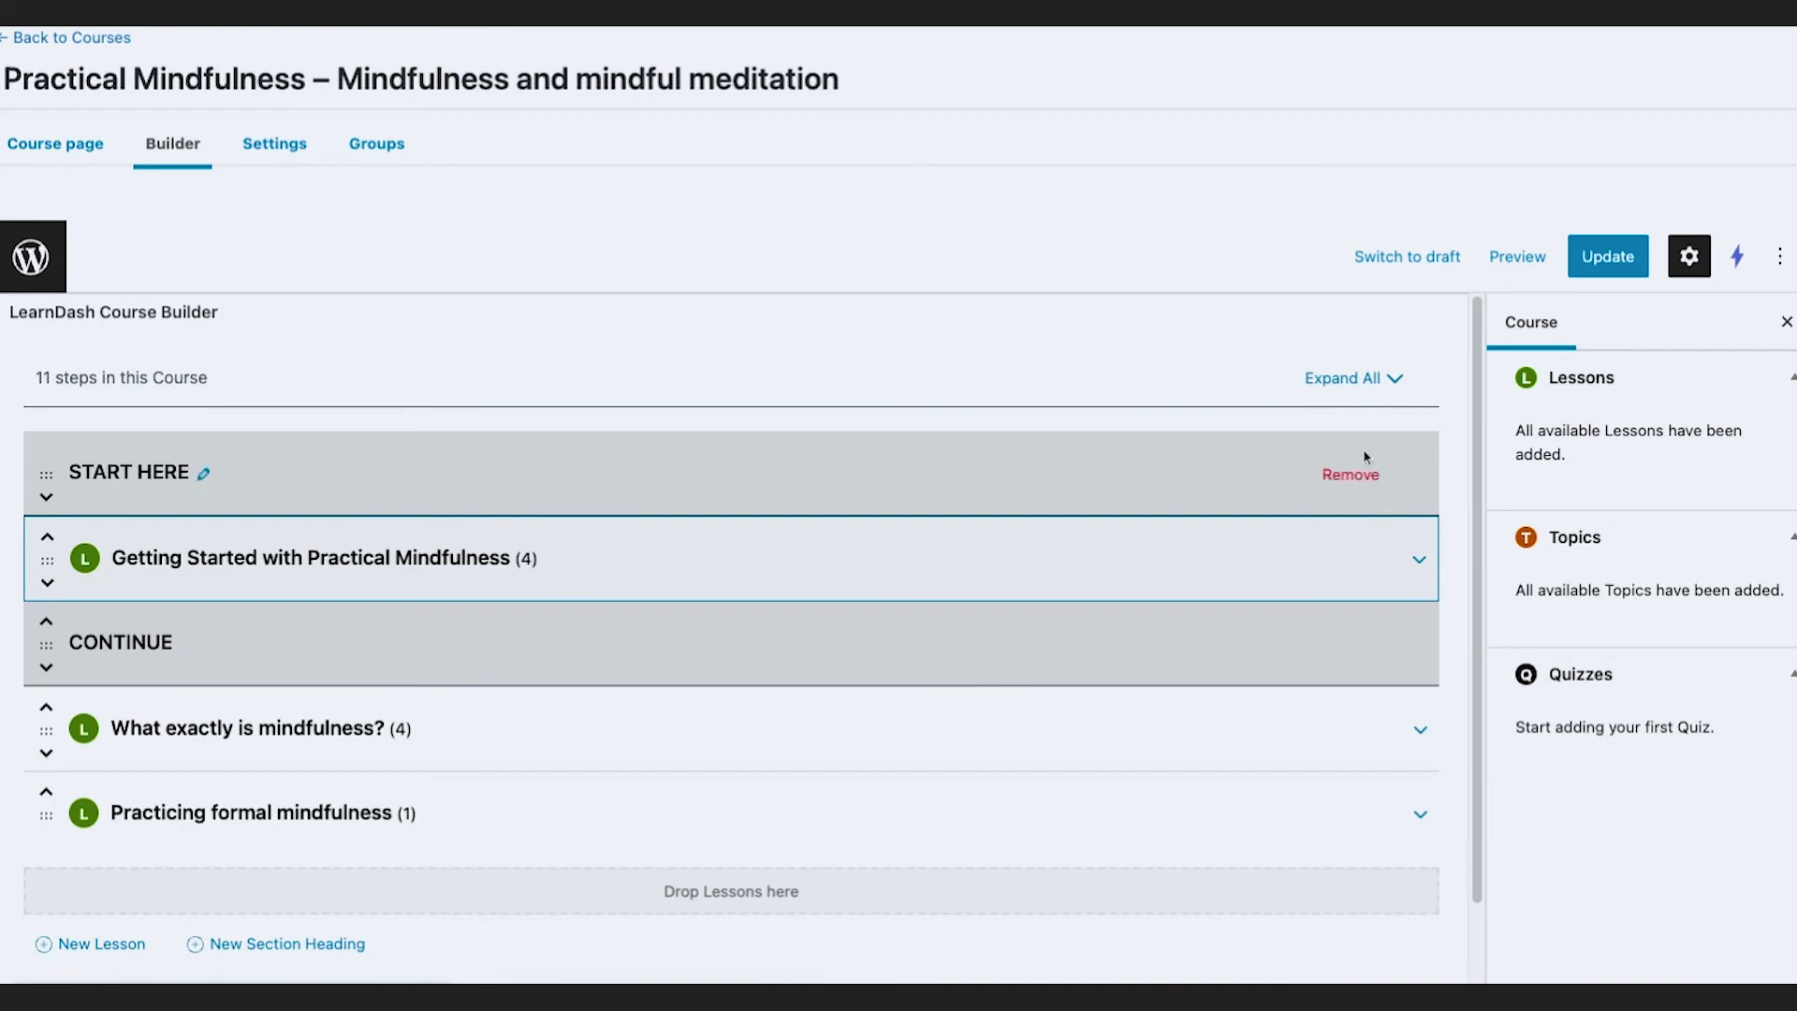
Step: Expand and collapse the "Getting Started with Practical Mindfulness" lesson in the builder, and check the remaining lessons and final quizzes area
{"action": "left_click", "coordinate": [1420, 564]}
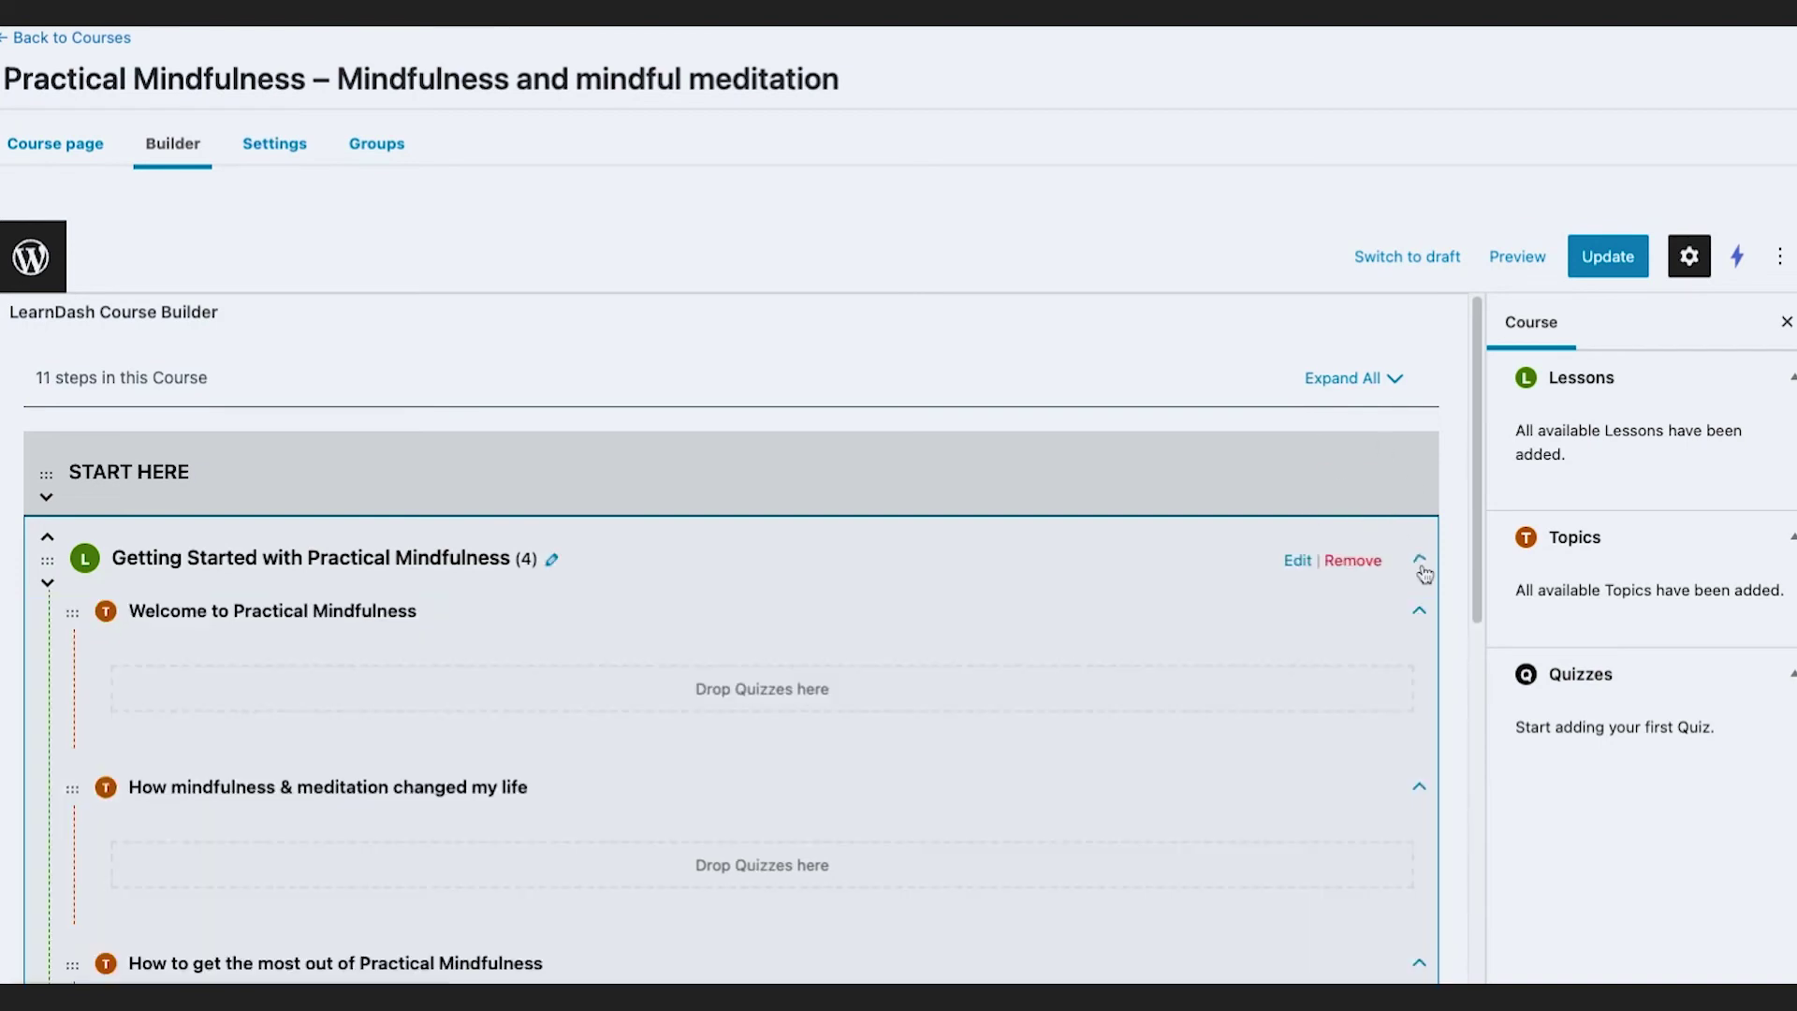
{"action": "left_click", "coordinate": [1420, 560]}
{"action": "scroll", "coordinate": [1424, 571], "scroll_direction": "down", "scroll_amount": 3}
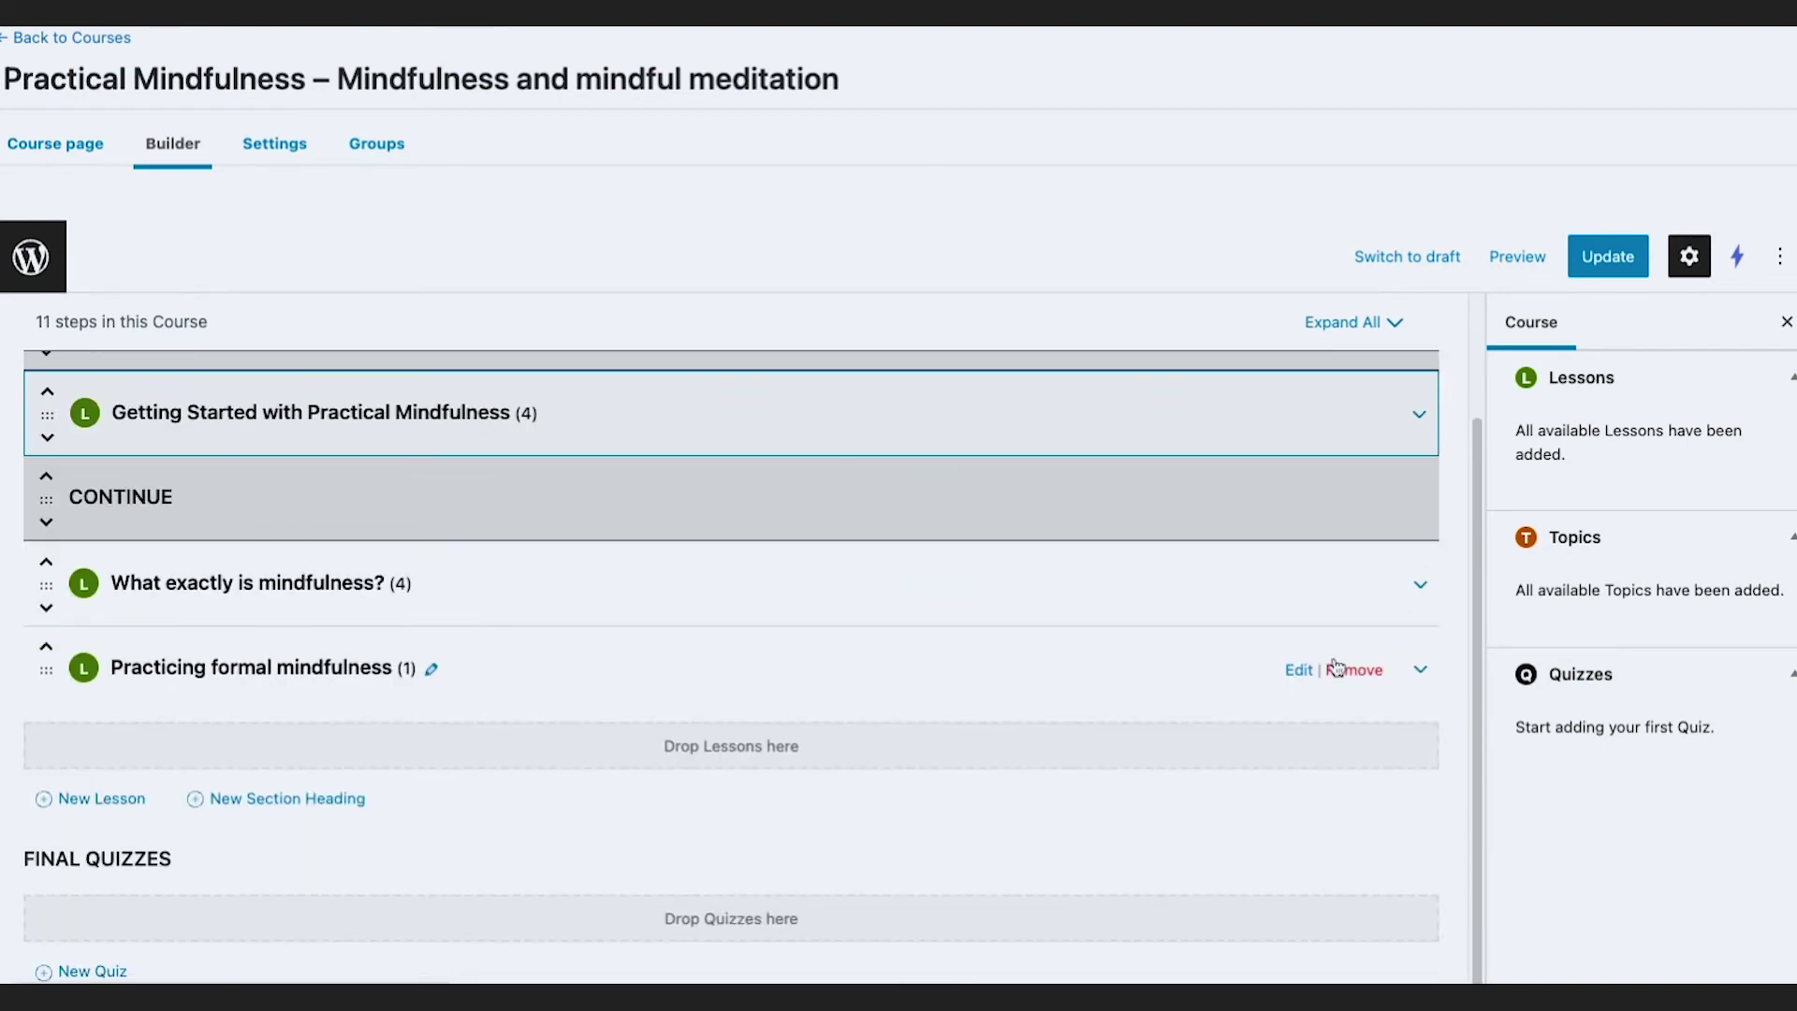
Step: Check the total step count shown at the start of the mindfulness course's builder
{"action": "scroll", "coordinate": [1142, 688], "scroll_direction": "up", "scroll_amount": 2}
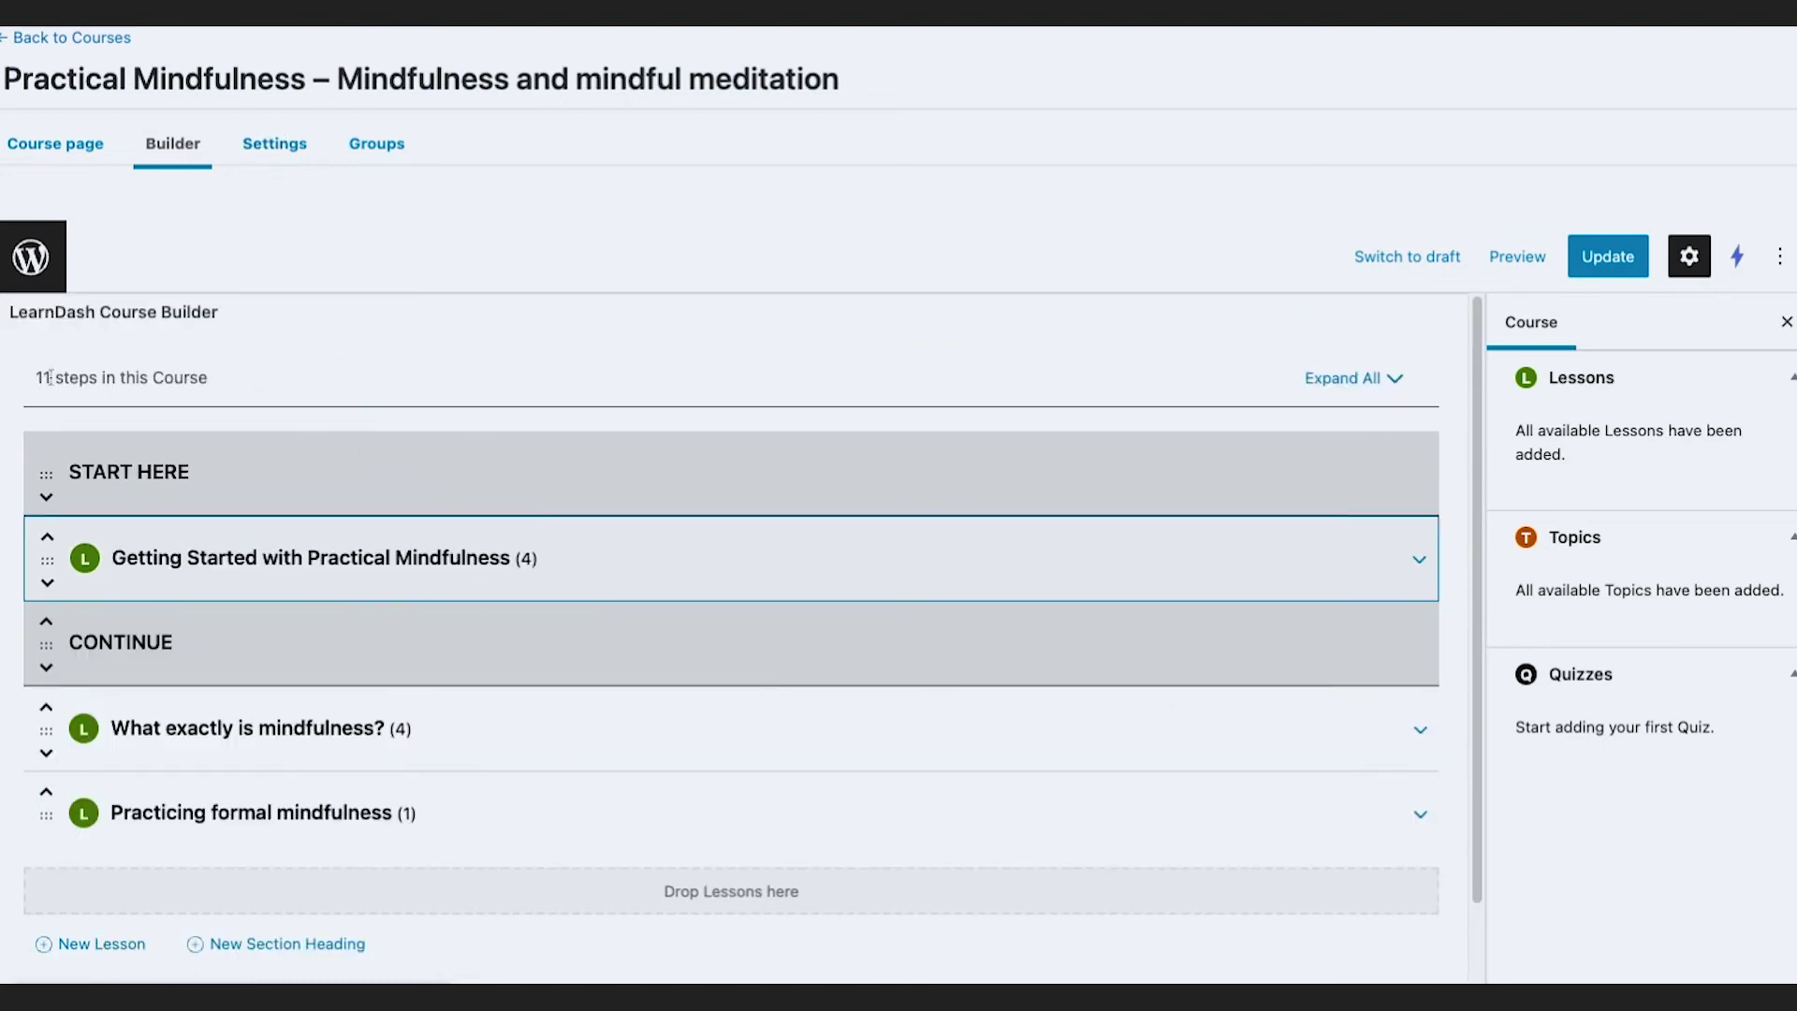
{"action": "triple_click", "coordinate": [36, 384]}
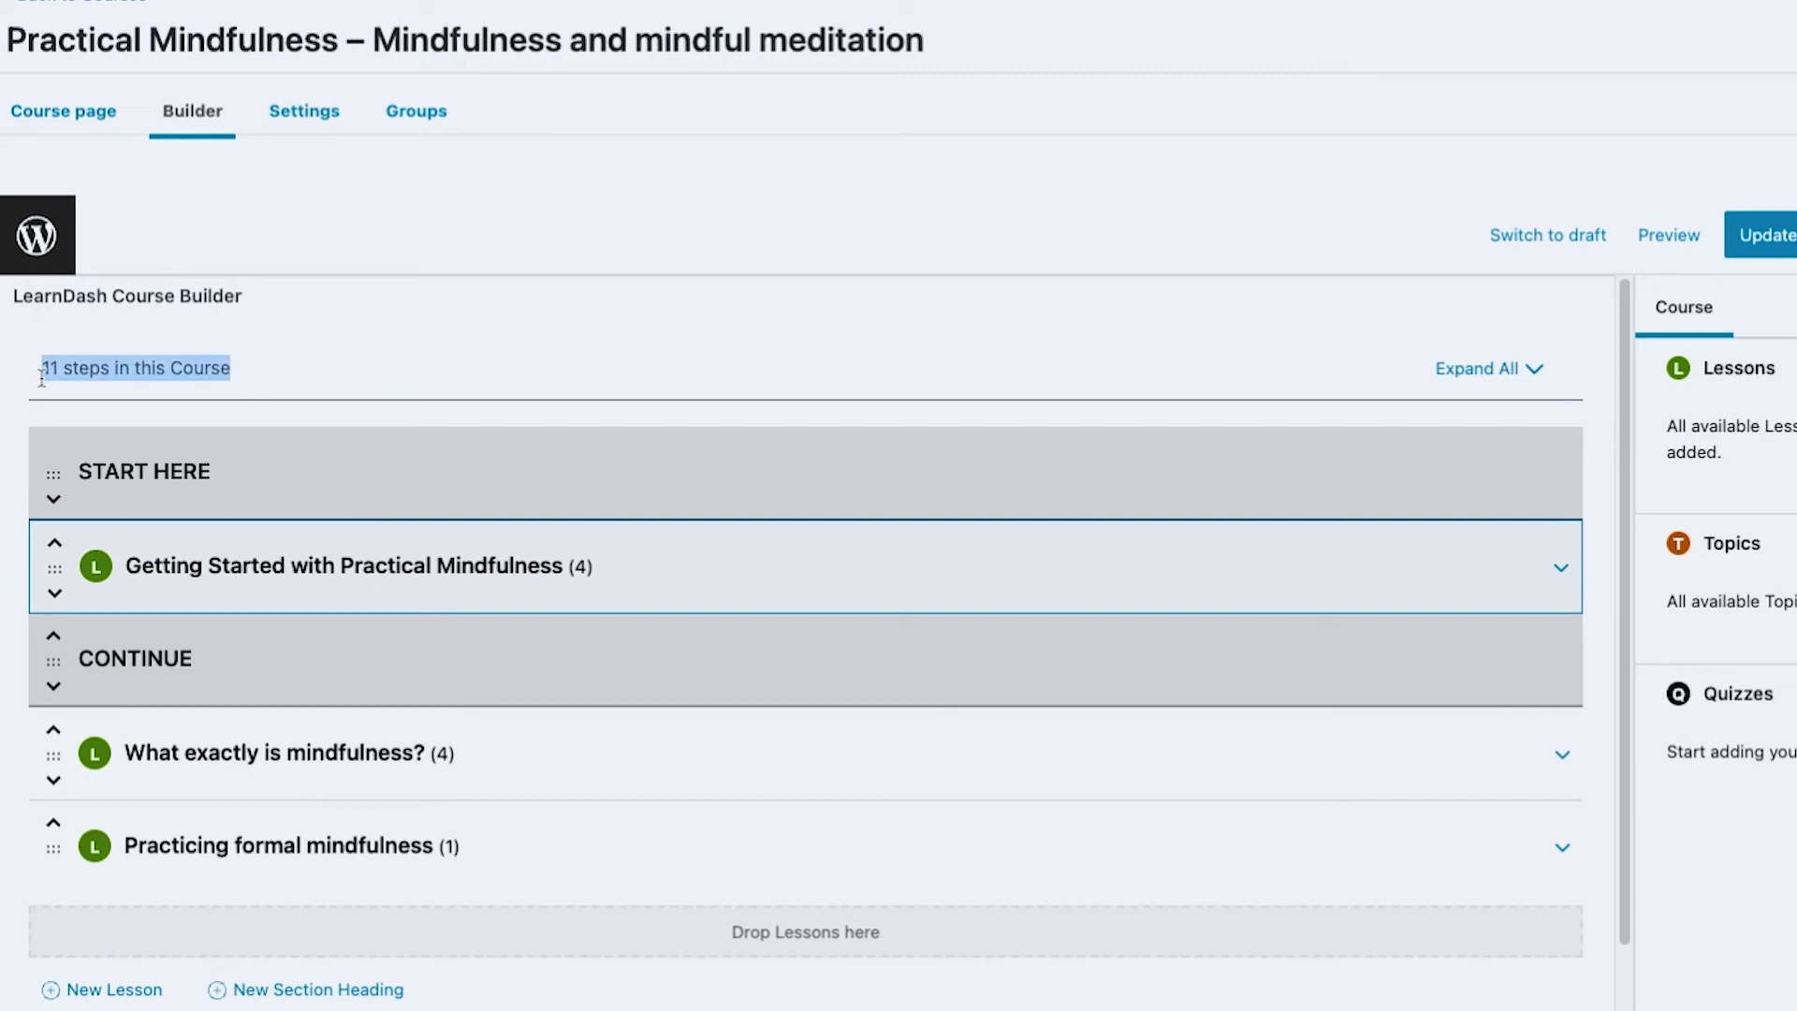
{"action": "left_click_drag", "start_coordinate": [41, 378], "coordinate": [141, 374]}
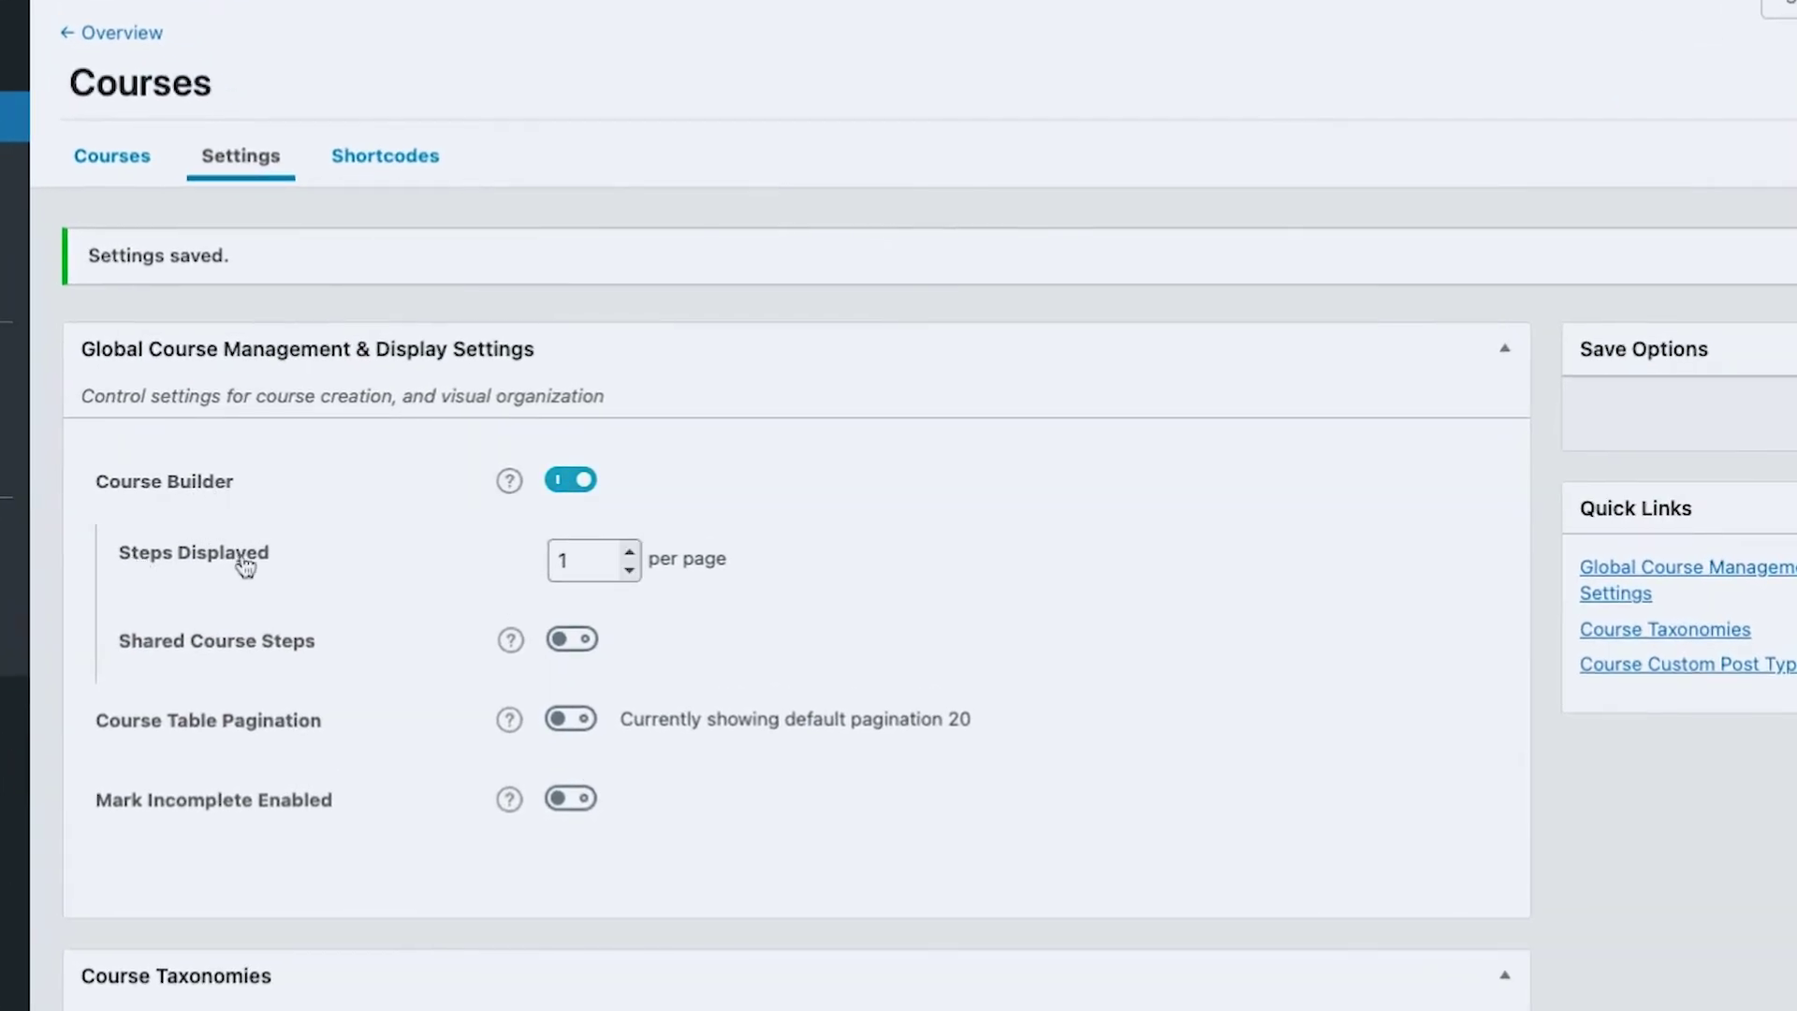
Step: Set the Course Builder's Steps Displayed to 20 per page, save, and look over the remaining global course settings
{"action": "double_click", "coordinate": [560, 559]}
{"action": "type", "text": "20"}
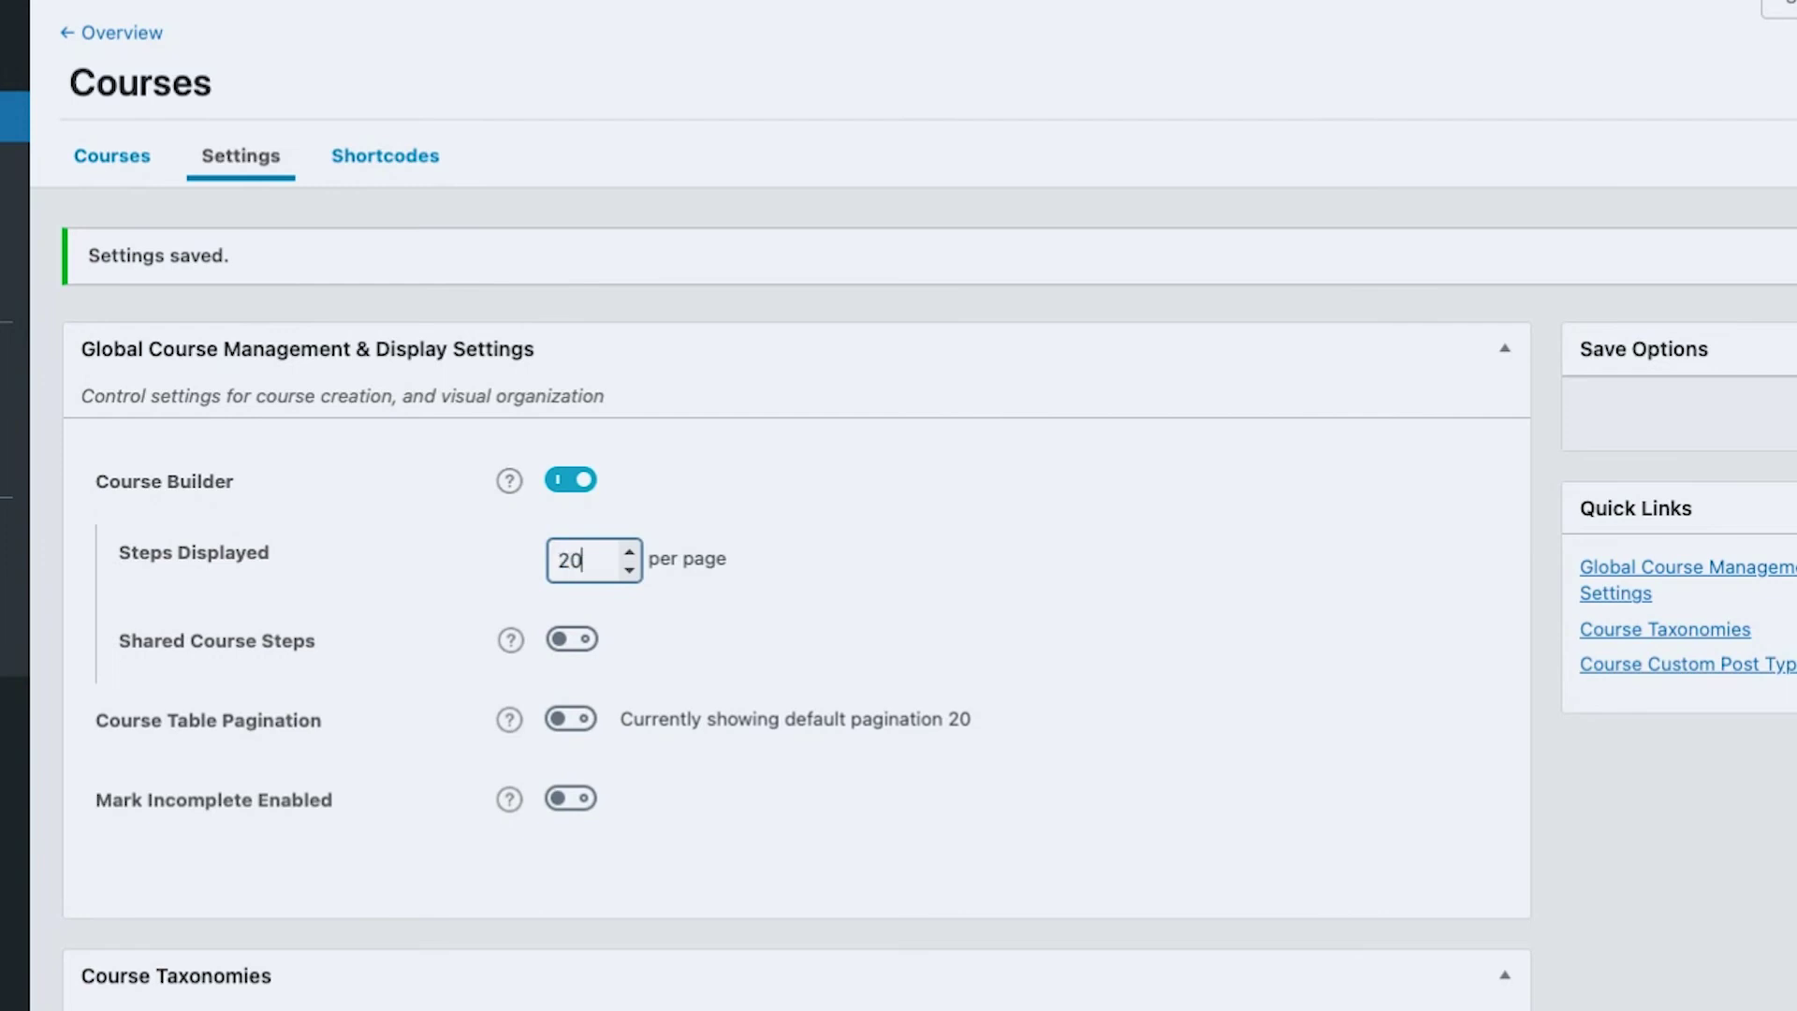
{"action": "left_click", "coordinate": [1734, 427]}
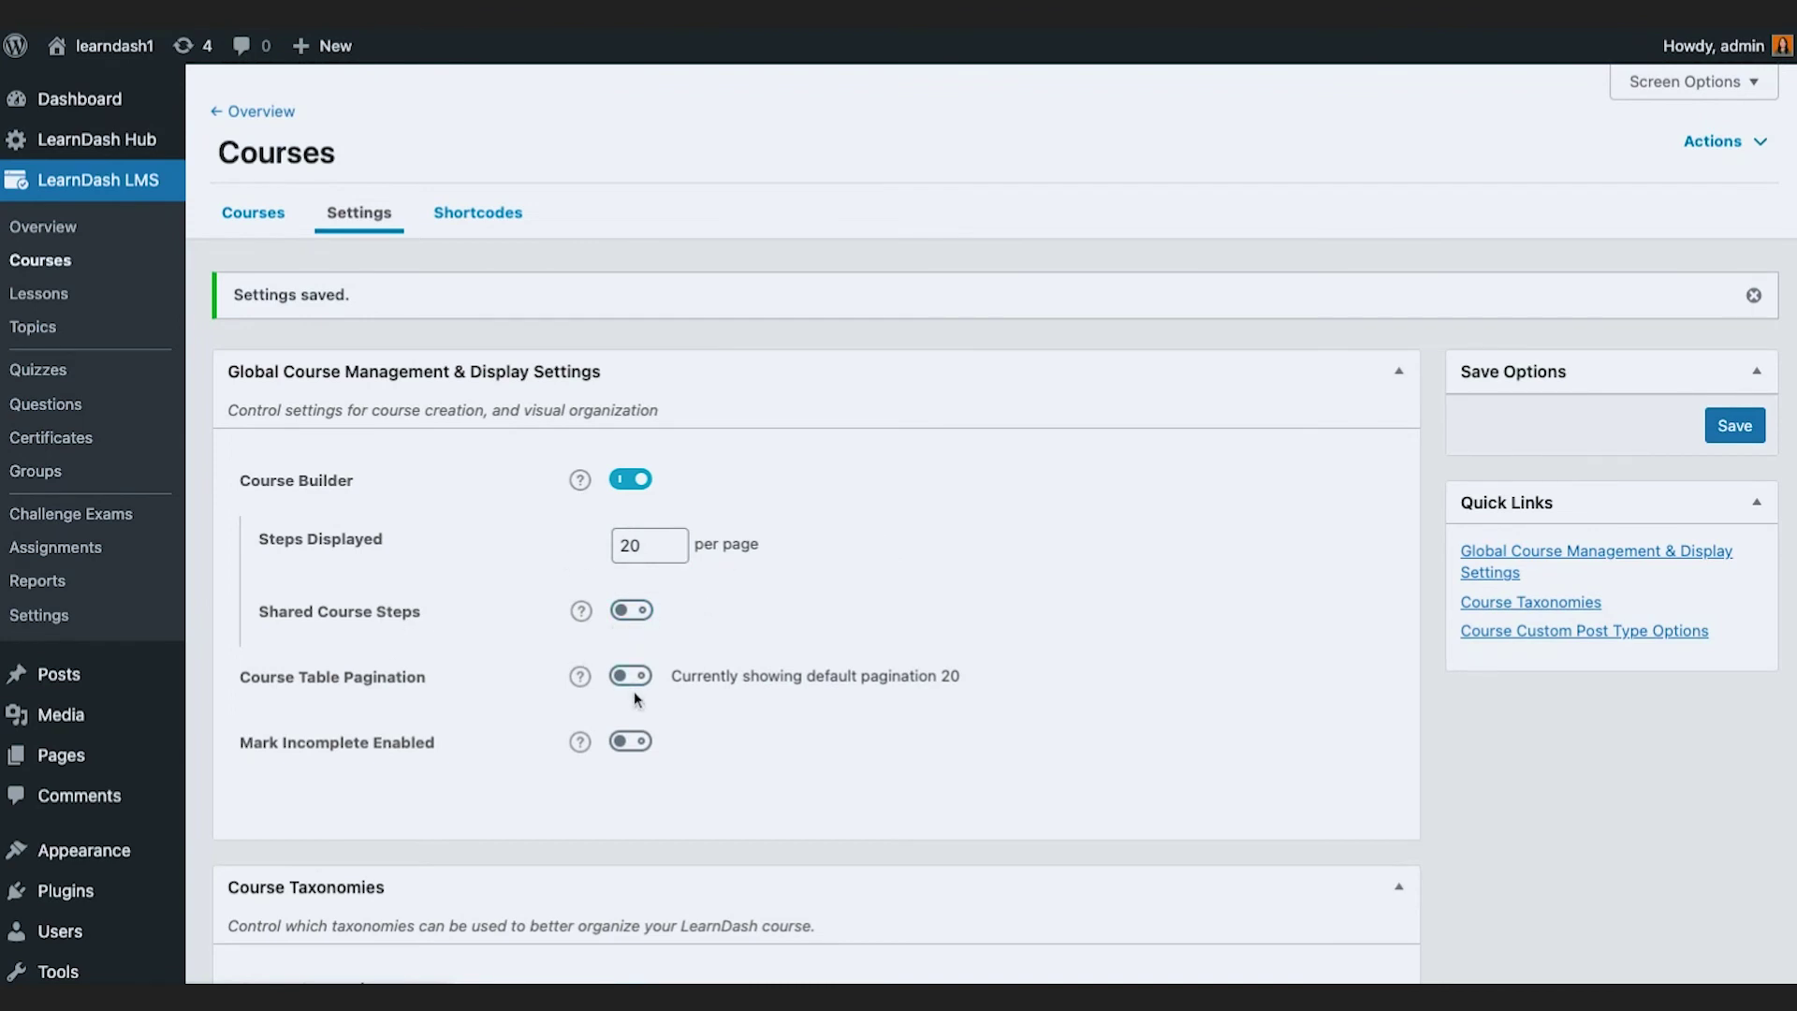
{"action": "scroll", "coordinate": [633, 688], "scroll_direction": "down", "scroll_amount": 6}
{"action": "scroll", "coordinate": [632, 678], "scroll_direction": "down", "scroll_amount": 3}
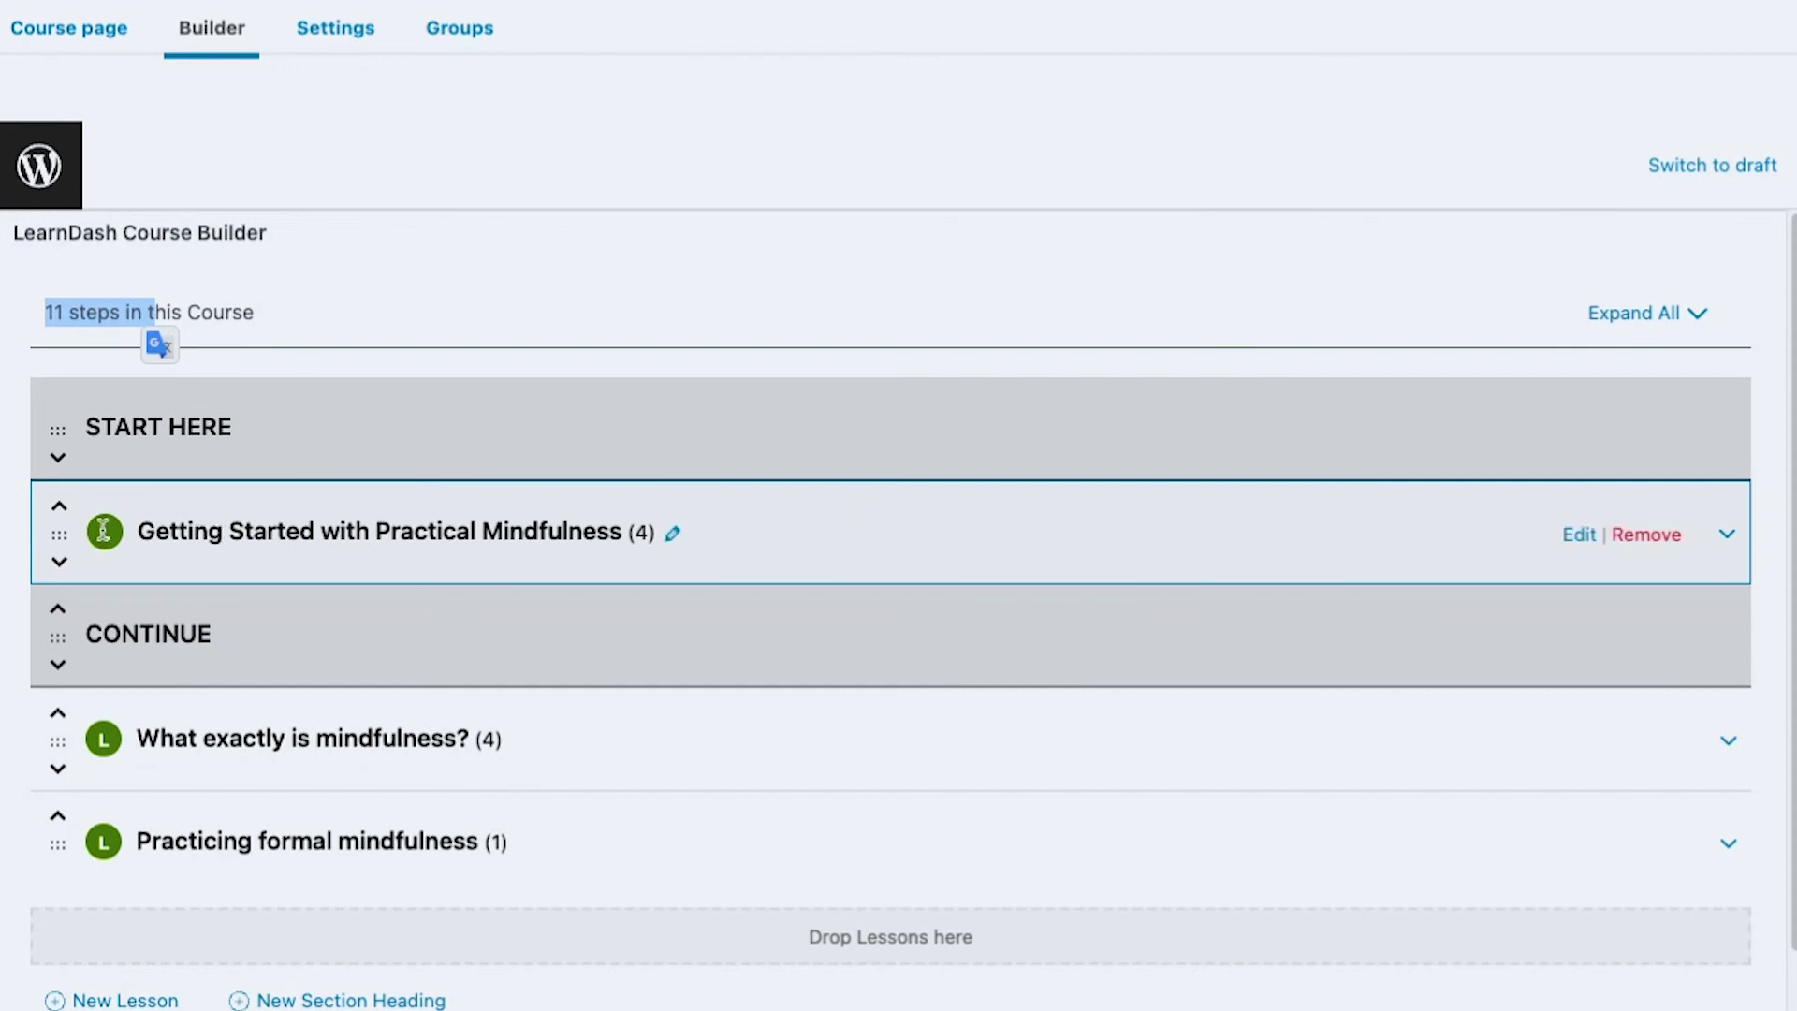
Step: Expand the "Getting Started with Practical Mindfulness" lesson in the course builder and review its topics and quiz
{"action": "left_click", "coordinate": [1739, 536]}
{"action": "left_click", "coordinate": [1739, 536]}
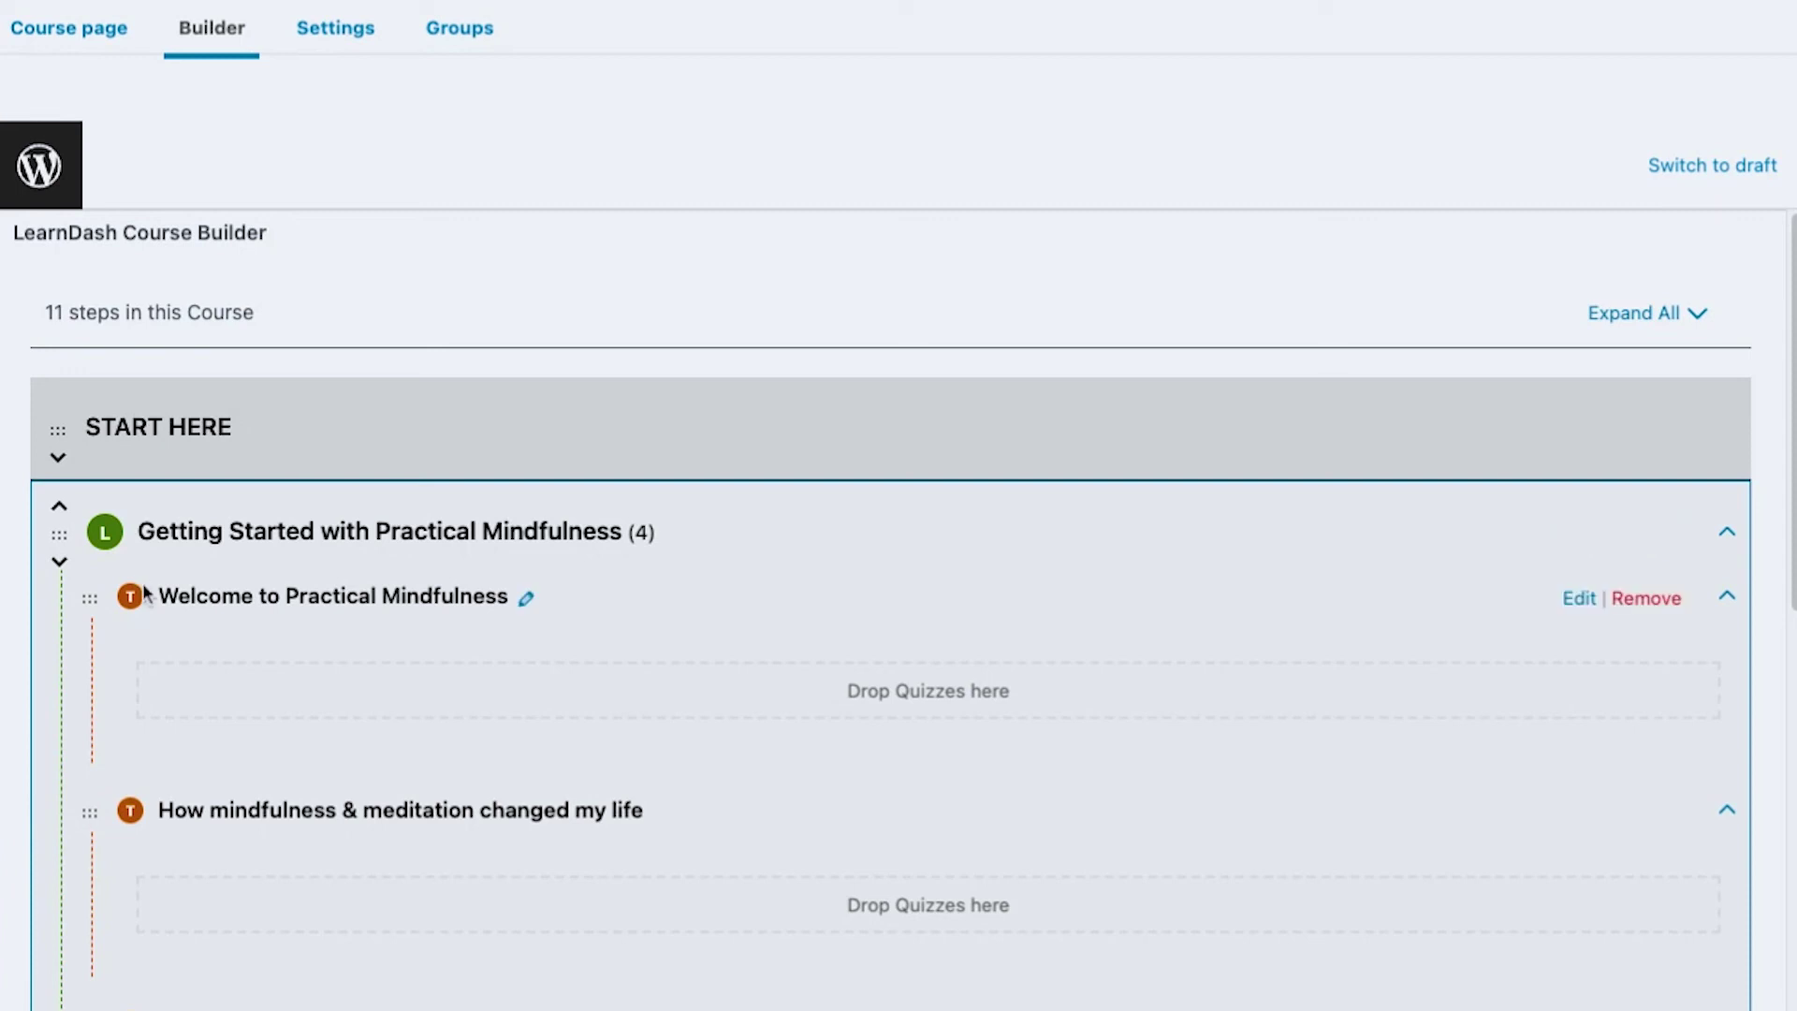
{"action": "scroll", "coordinate": [165, 614], "scroll_direction": "down", "scroll_amount": 5}
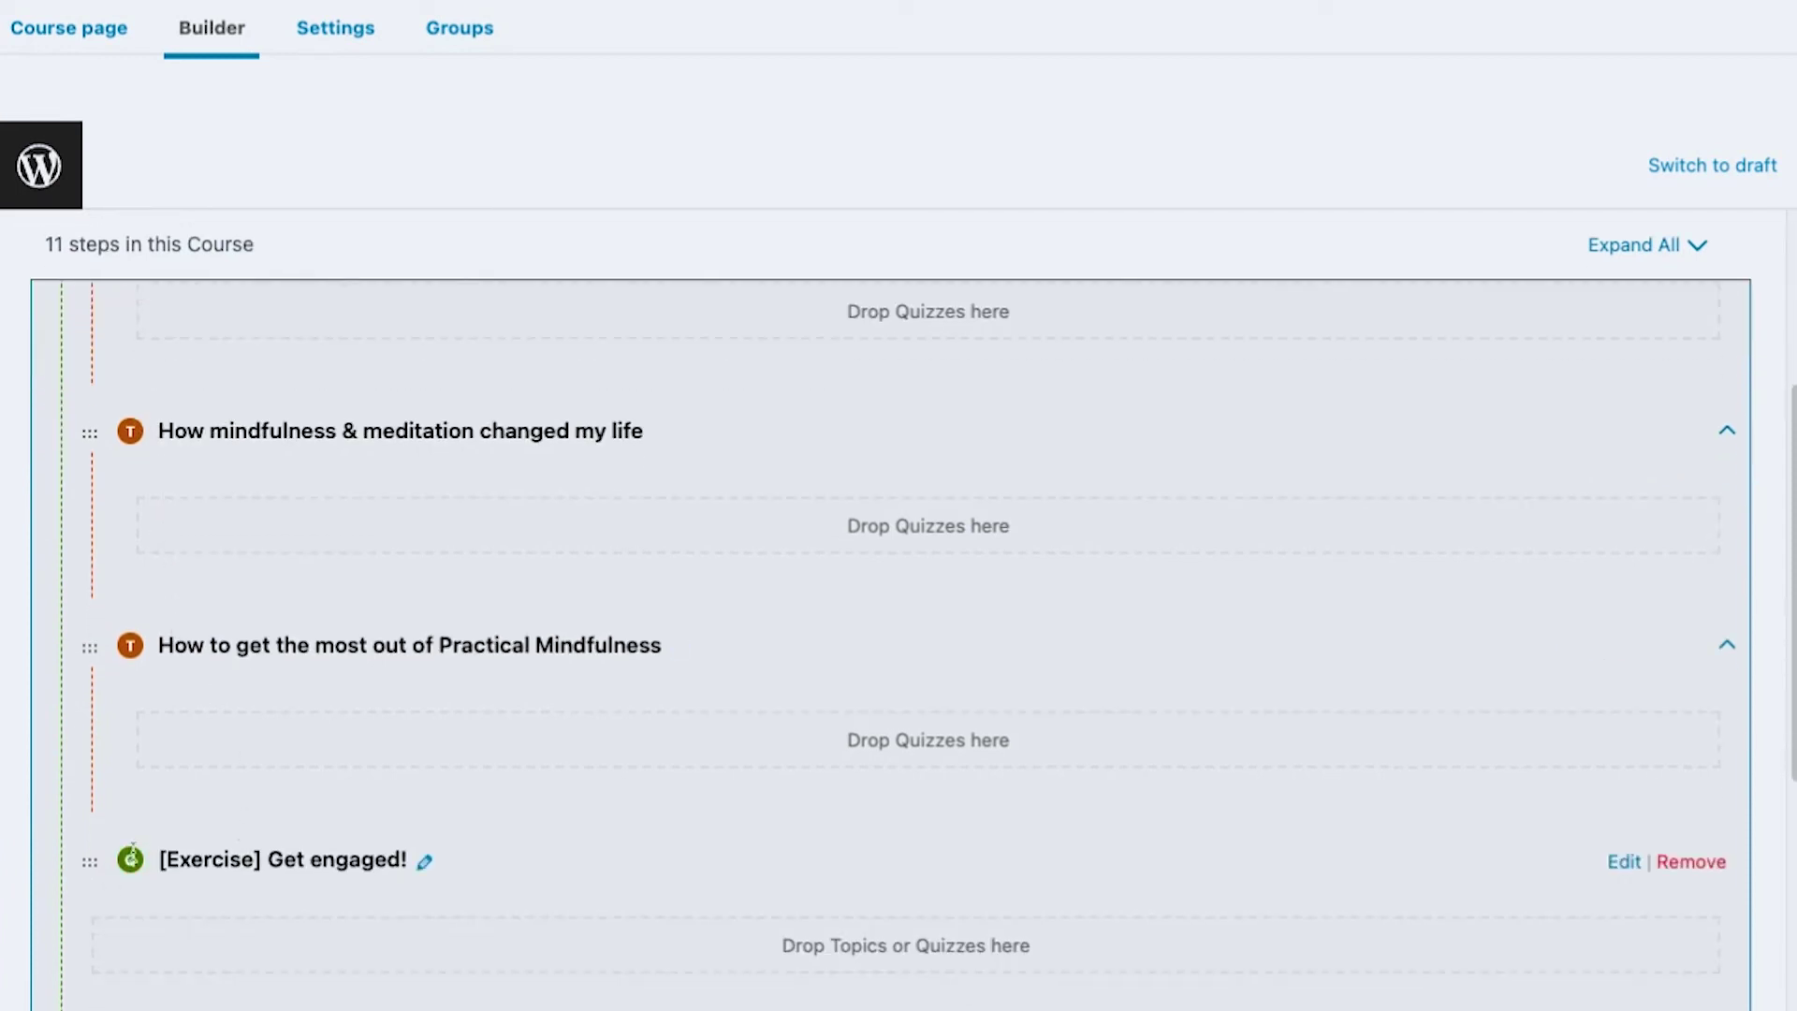
{"action": "scroll", "coordinate": [574, 777], "scroll_direction": "down", "scroll_amount": 4}
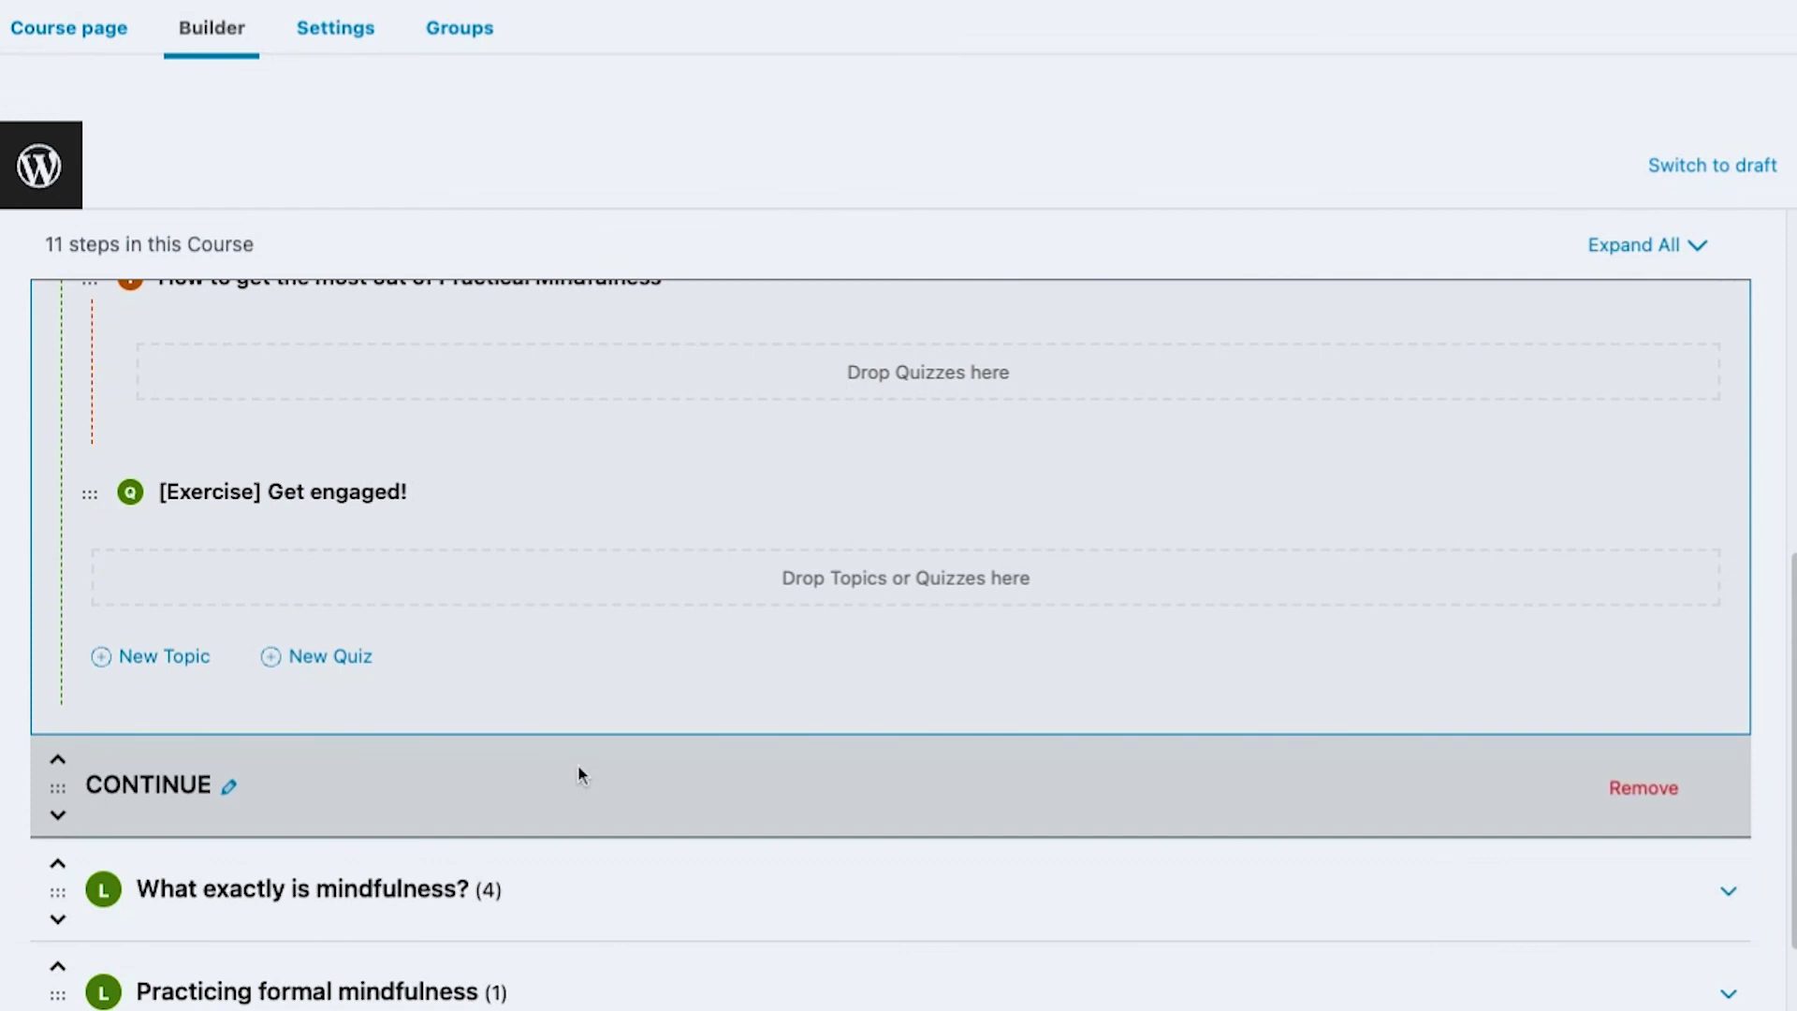
{"action": "scroll", "coordinate": [578, 777], "scroll_direction": "down", "scroll_amount": 2}
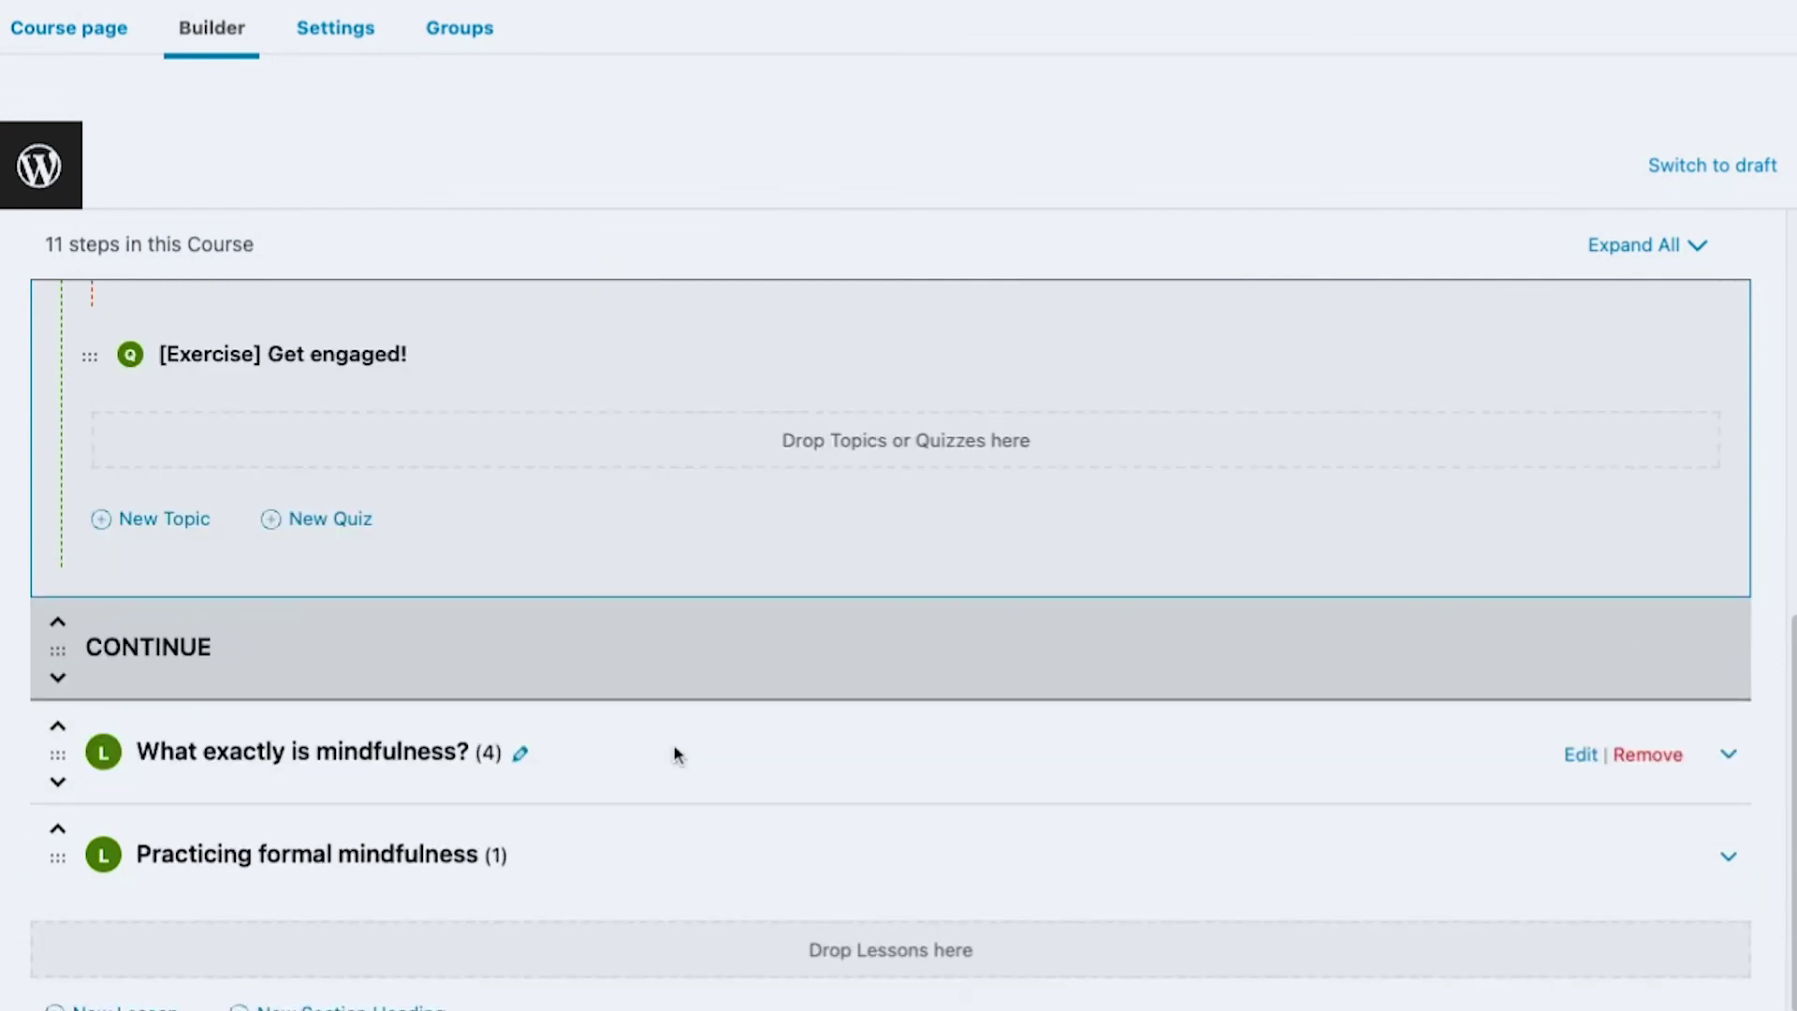
Step: Expand all steps in the course builder, look through every lesson's contents, and collapse them all again
{"action": "left_click", "coordinate": [1676, 246]}
{"action": "scroll", "coordinate": [1604, 474], "scroll_direction": "down", "scroll_amount": 6}
{"action": "scroll", "coordinate": [1561, 654], "scroll_direction": "down", "scroll_amount": 15}
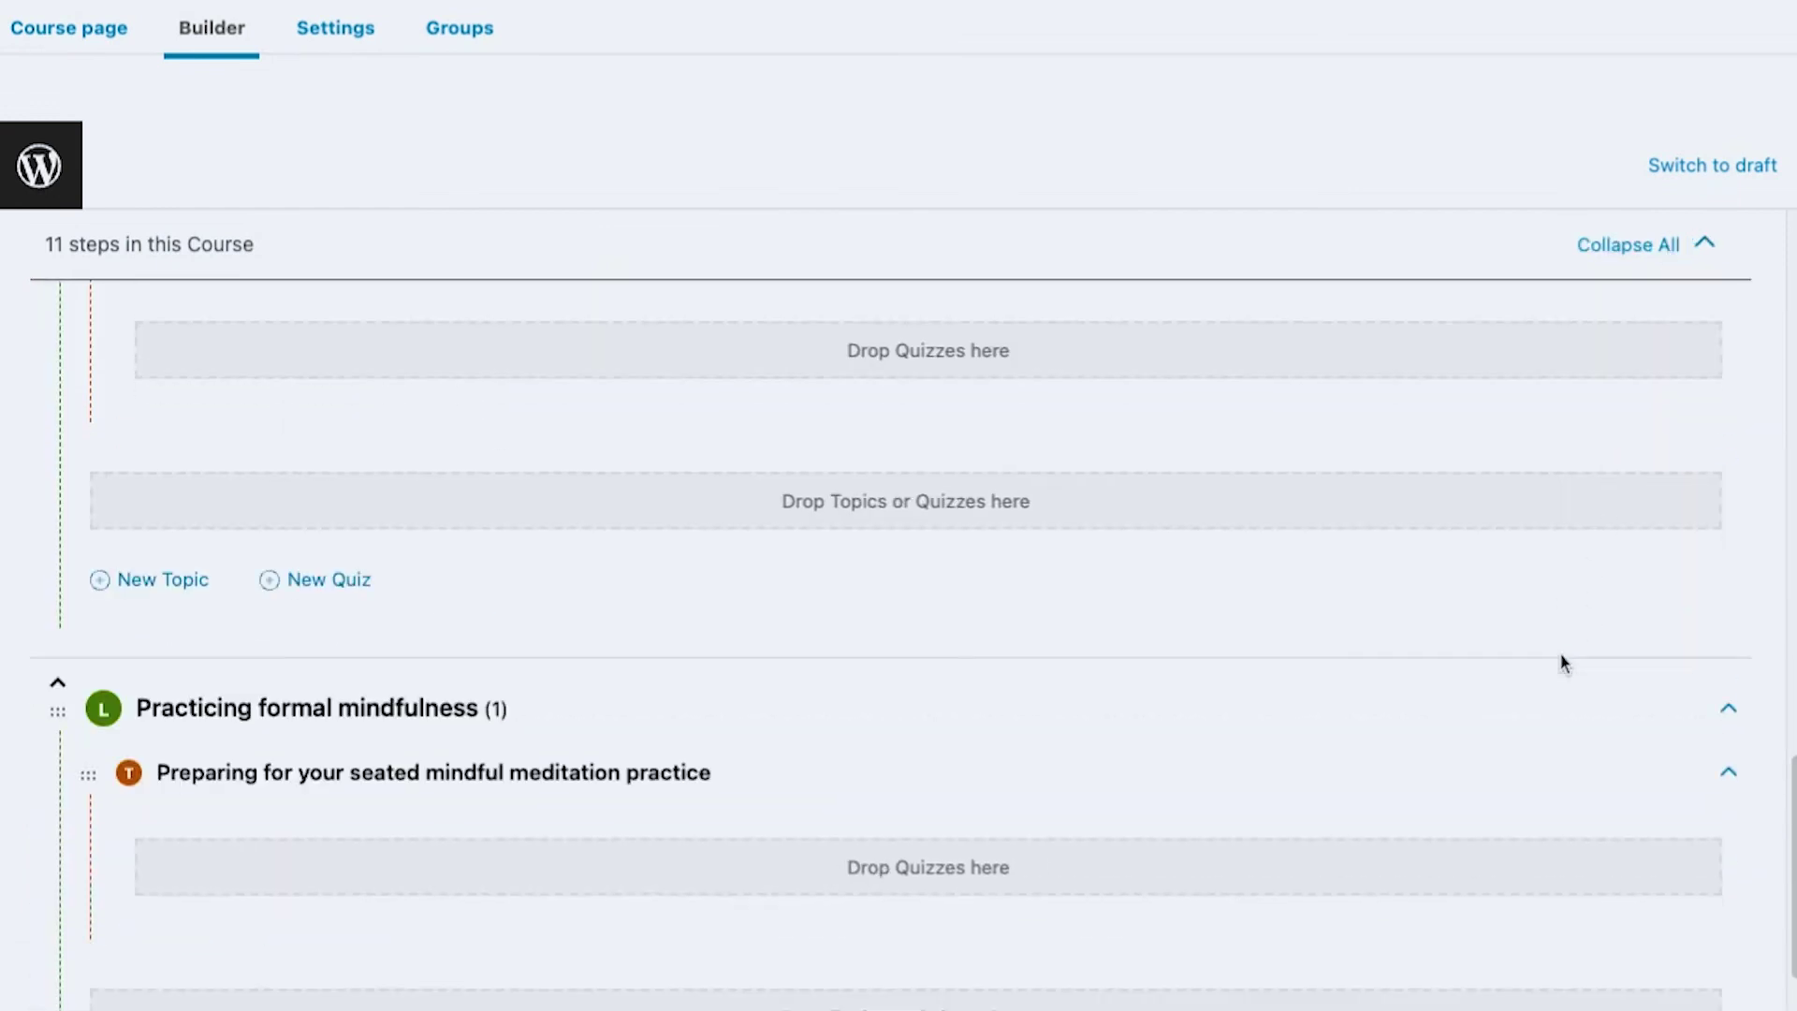
{"action": "scroll", "coordinate": [1562, 670], "scroll_direction": "up", "scroll_amount": 20}
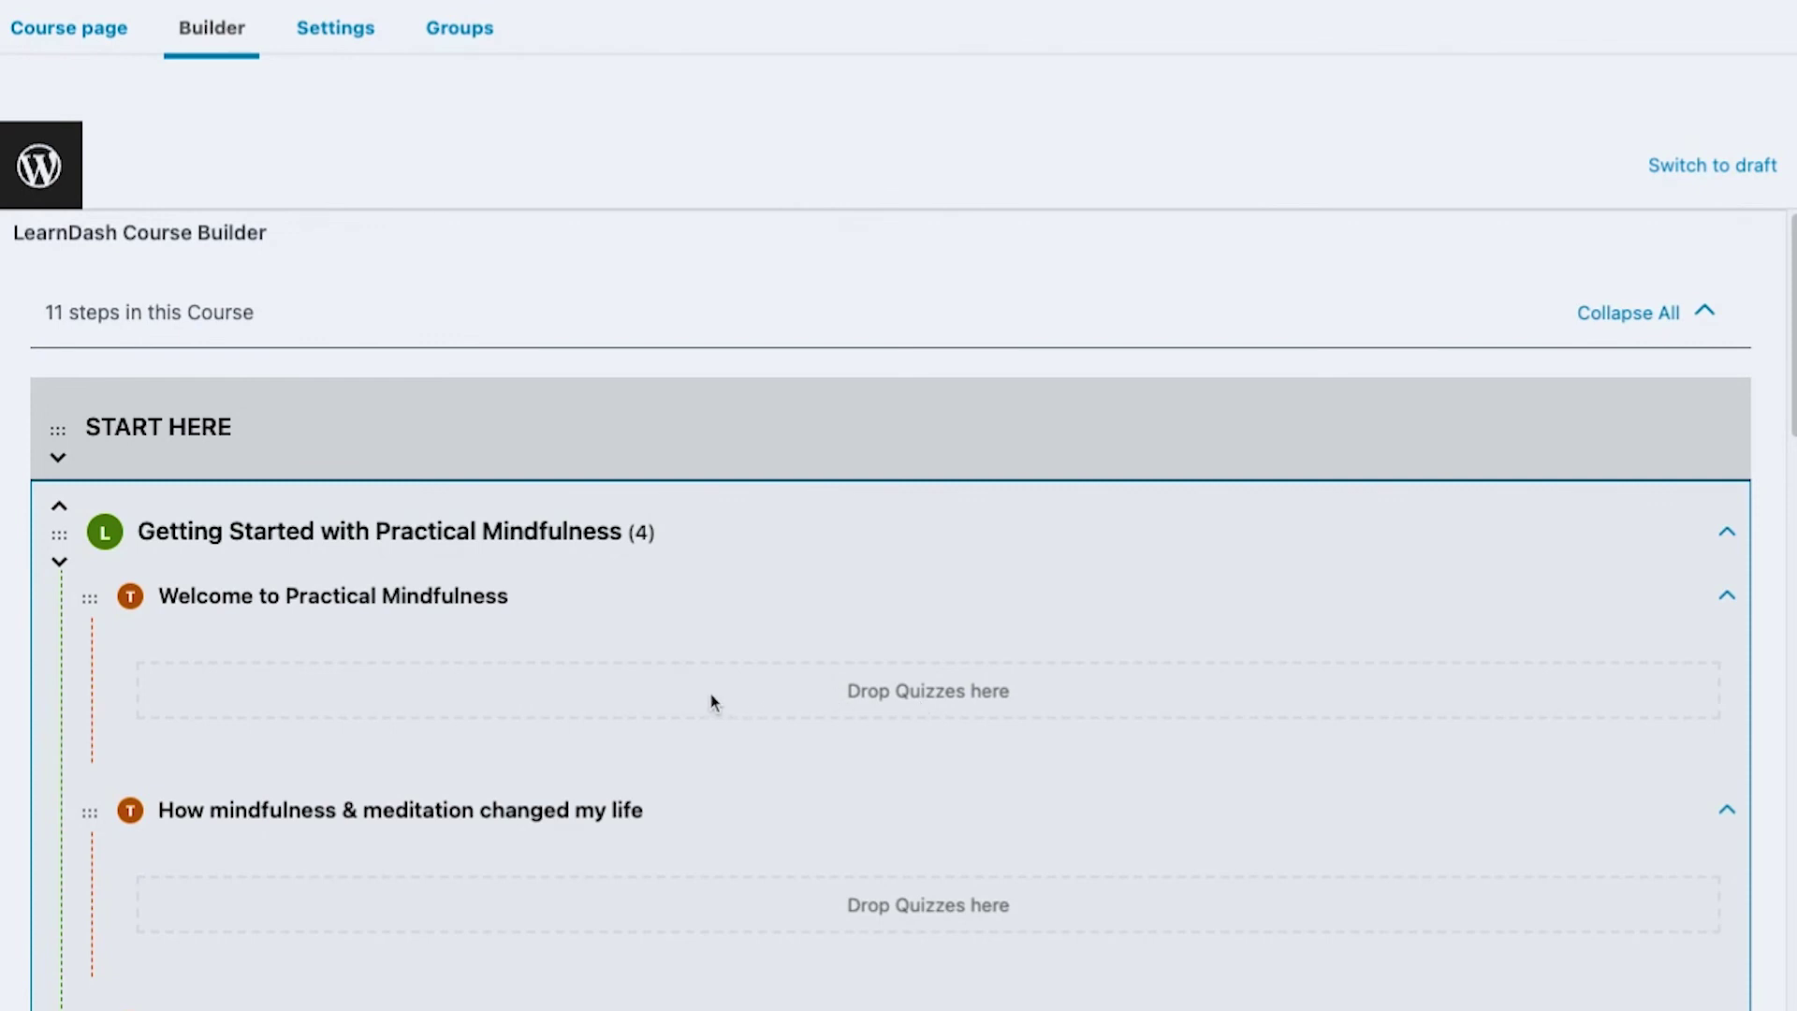
{"action": "scroll", "coordinate": [711, 700], "scroll_direction": "down", "scroll_amount": 8}
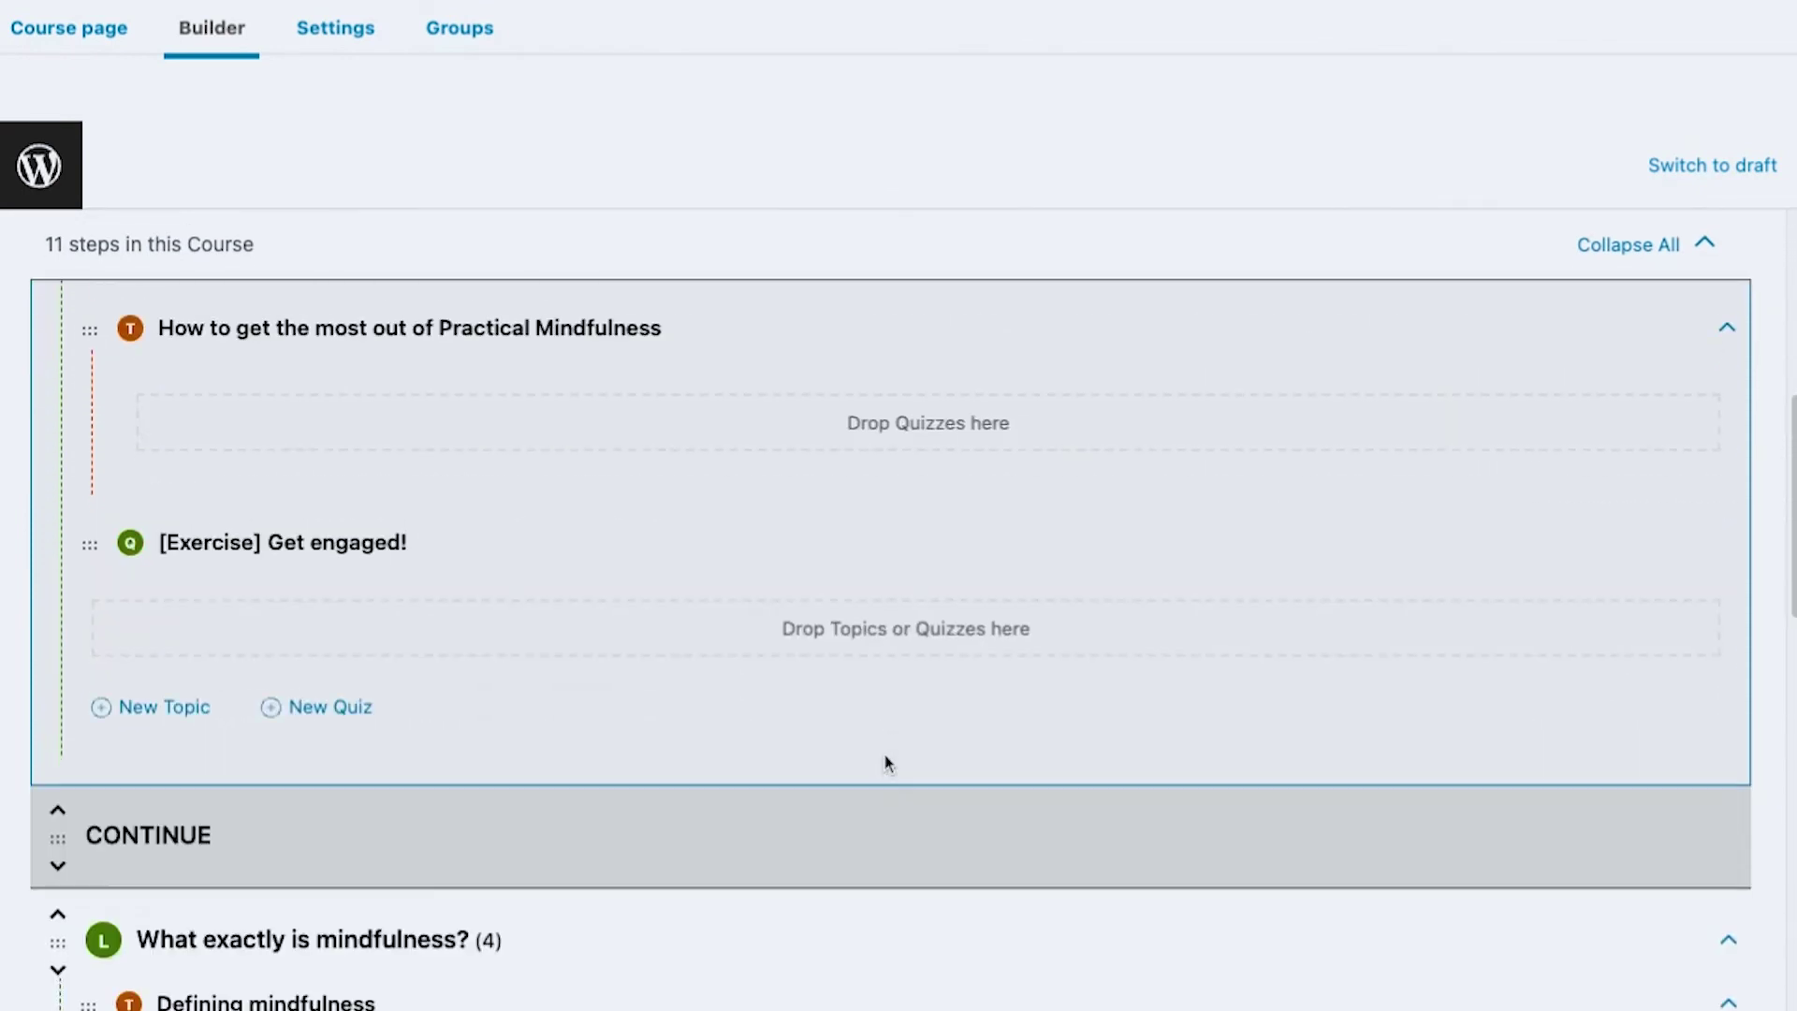
{"action": "scroll", "coordinate": [634, 714], "scroll_direction": "up", "scroll_amount": 8}
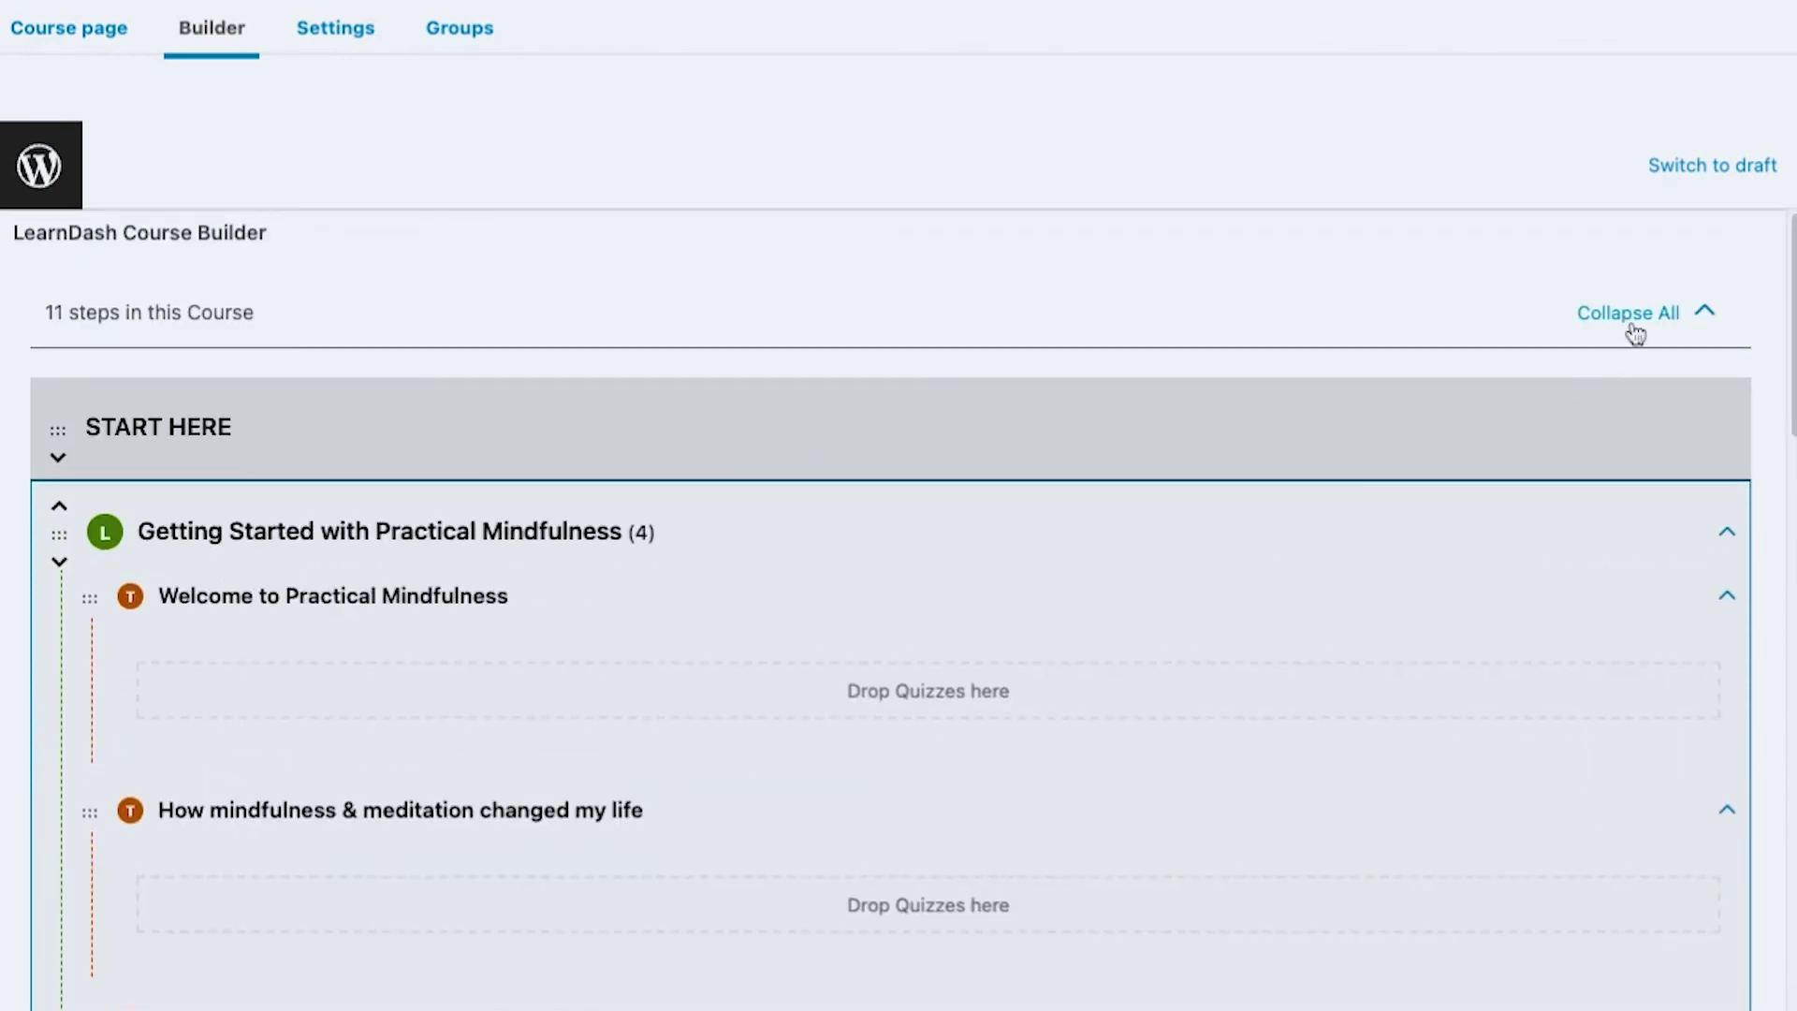
{"action": "left_click", "coordinate": [1635, 318]}
{"action": "scroll", "coordinate": [1348, 559], "scroll_direction": "down", "scroll_amount": 2}
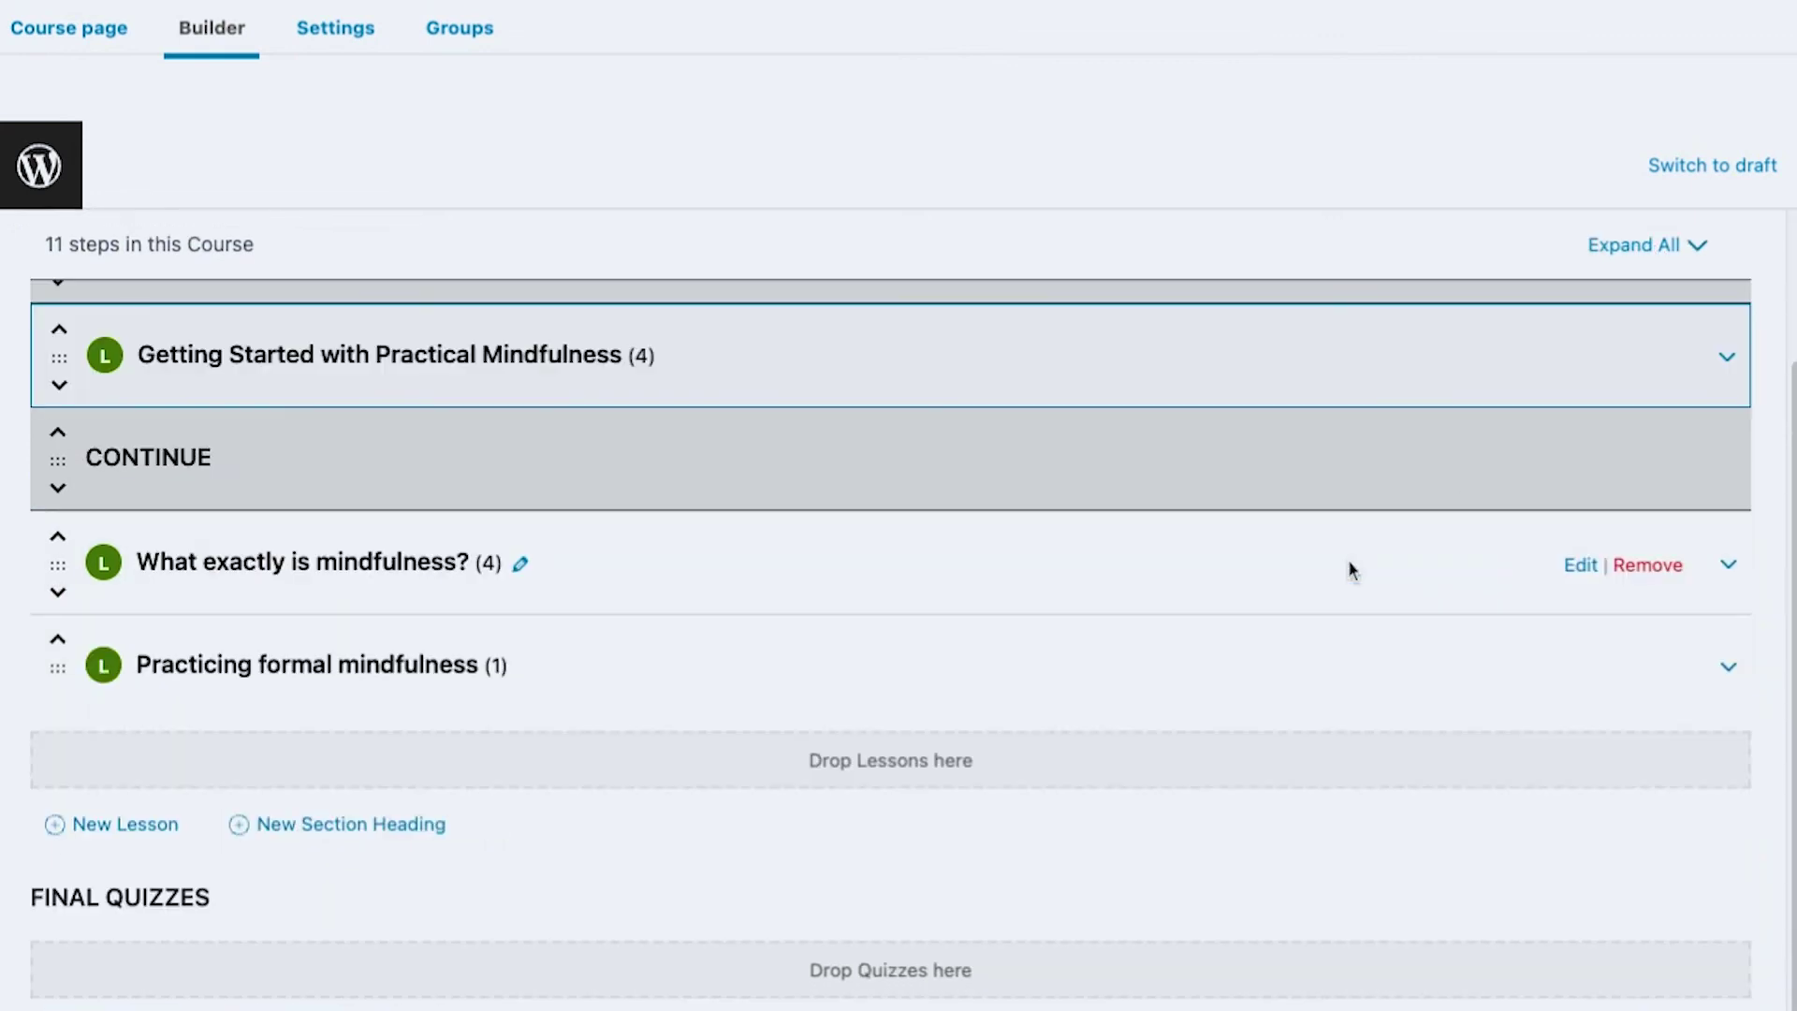
{"action": "scroll", "coordinate": [393, 783], "scroll_direction": "up", "scroll_amount": 2}
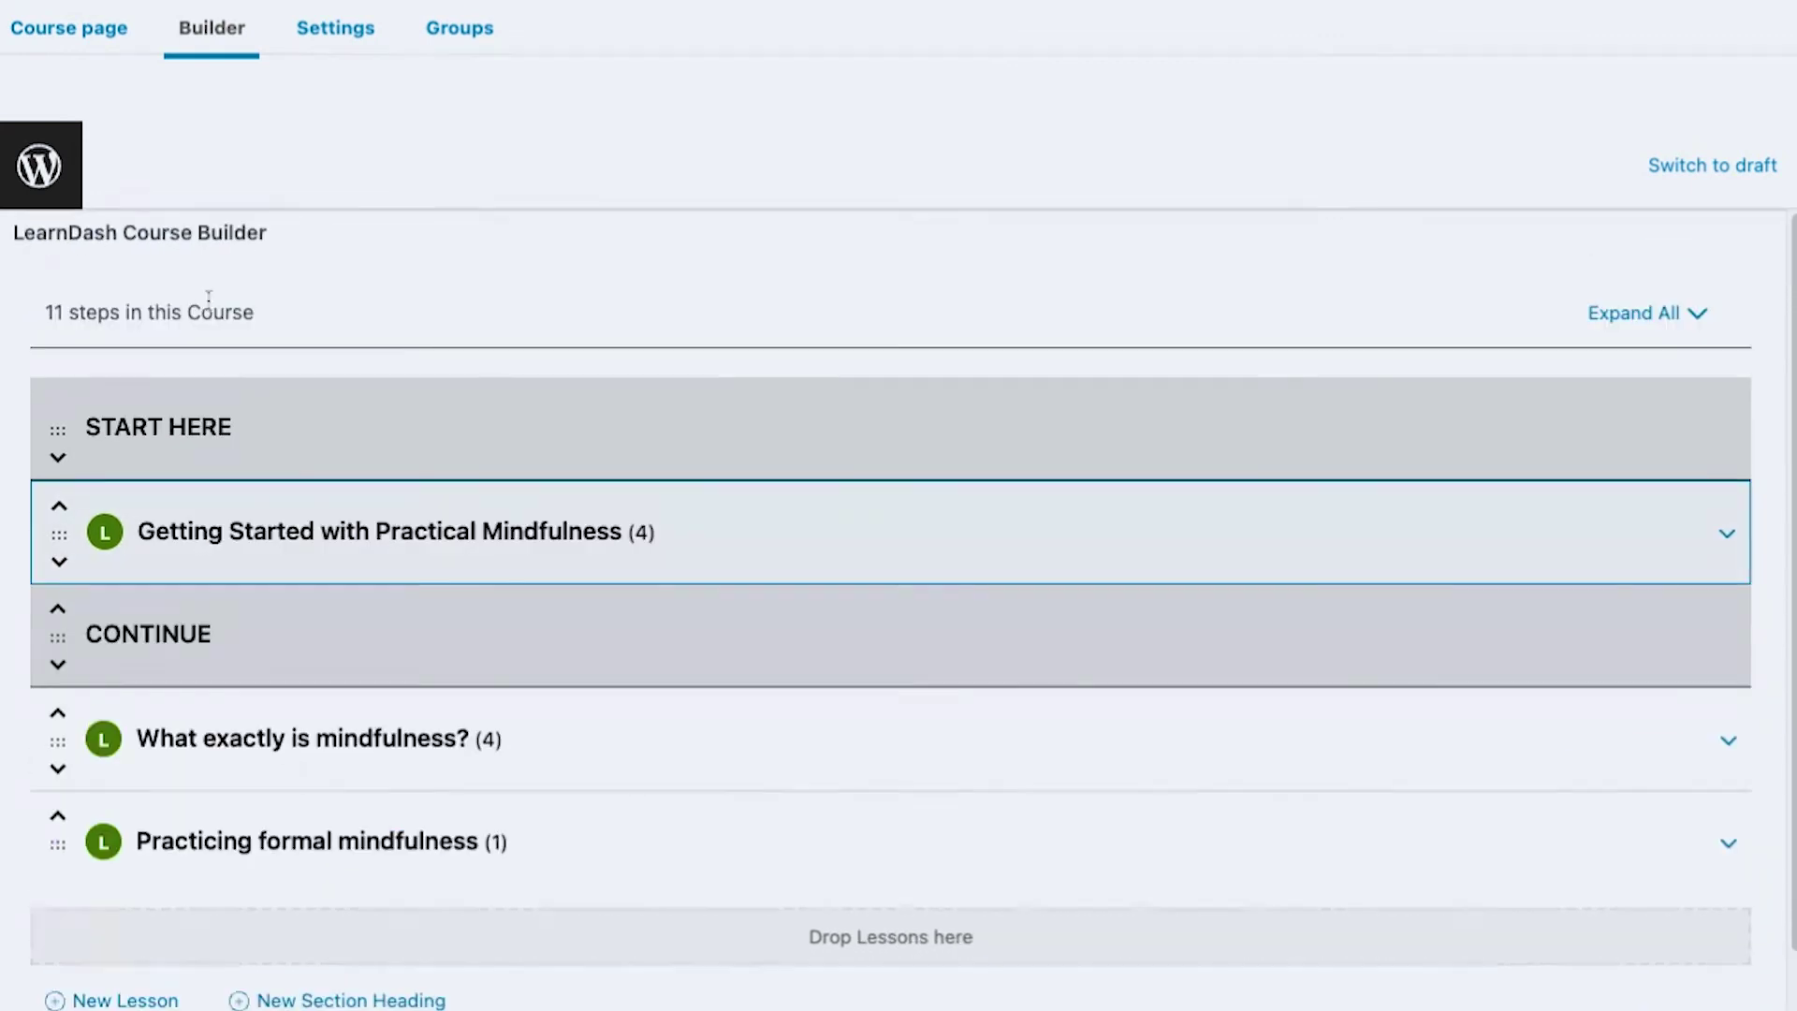
{"action": "mouse_move", "coordinate": [259, 437]}
{"action": "scroll", "coordinate": [328, 691], "scroll_direction": "down", "scroll_amount": 2}
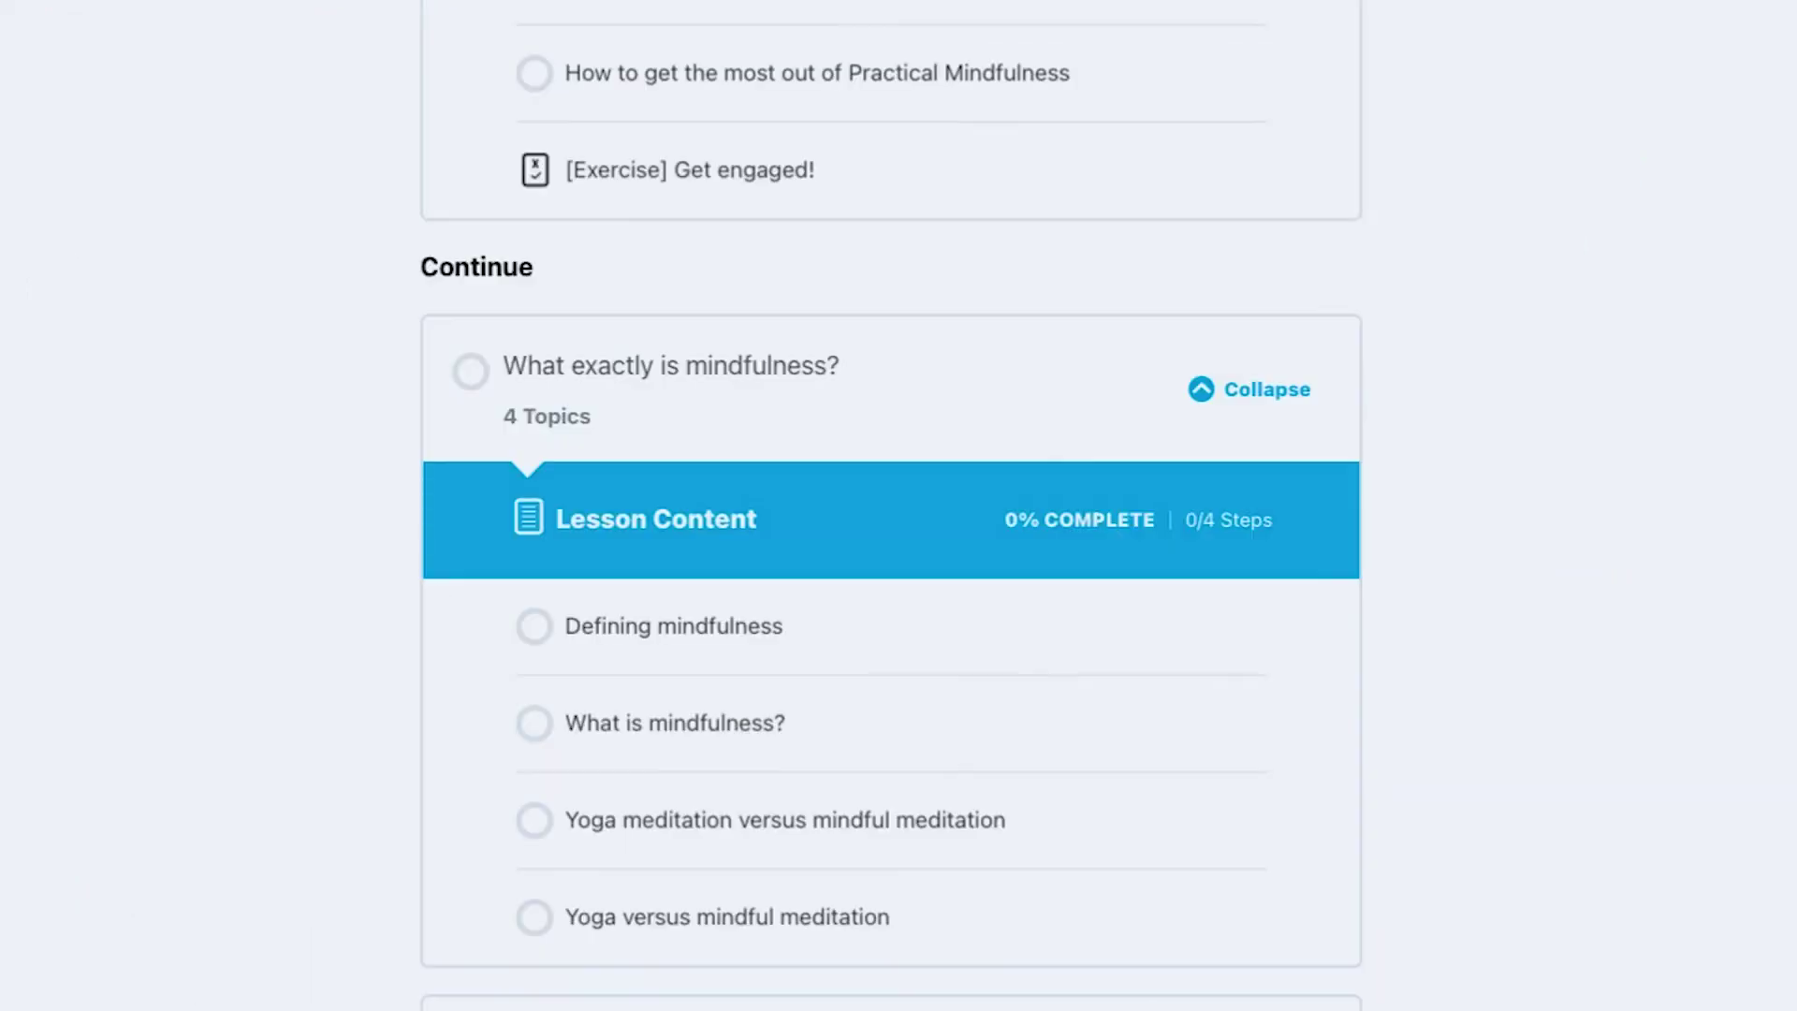
Step: Review the Course Content listing on the published course page and collapse all of its lessons
{"action": "scroll", "coordinate": [1320, 646], "scroll_direction": "up", "scroll_amount": 10}
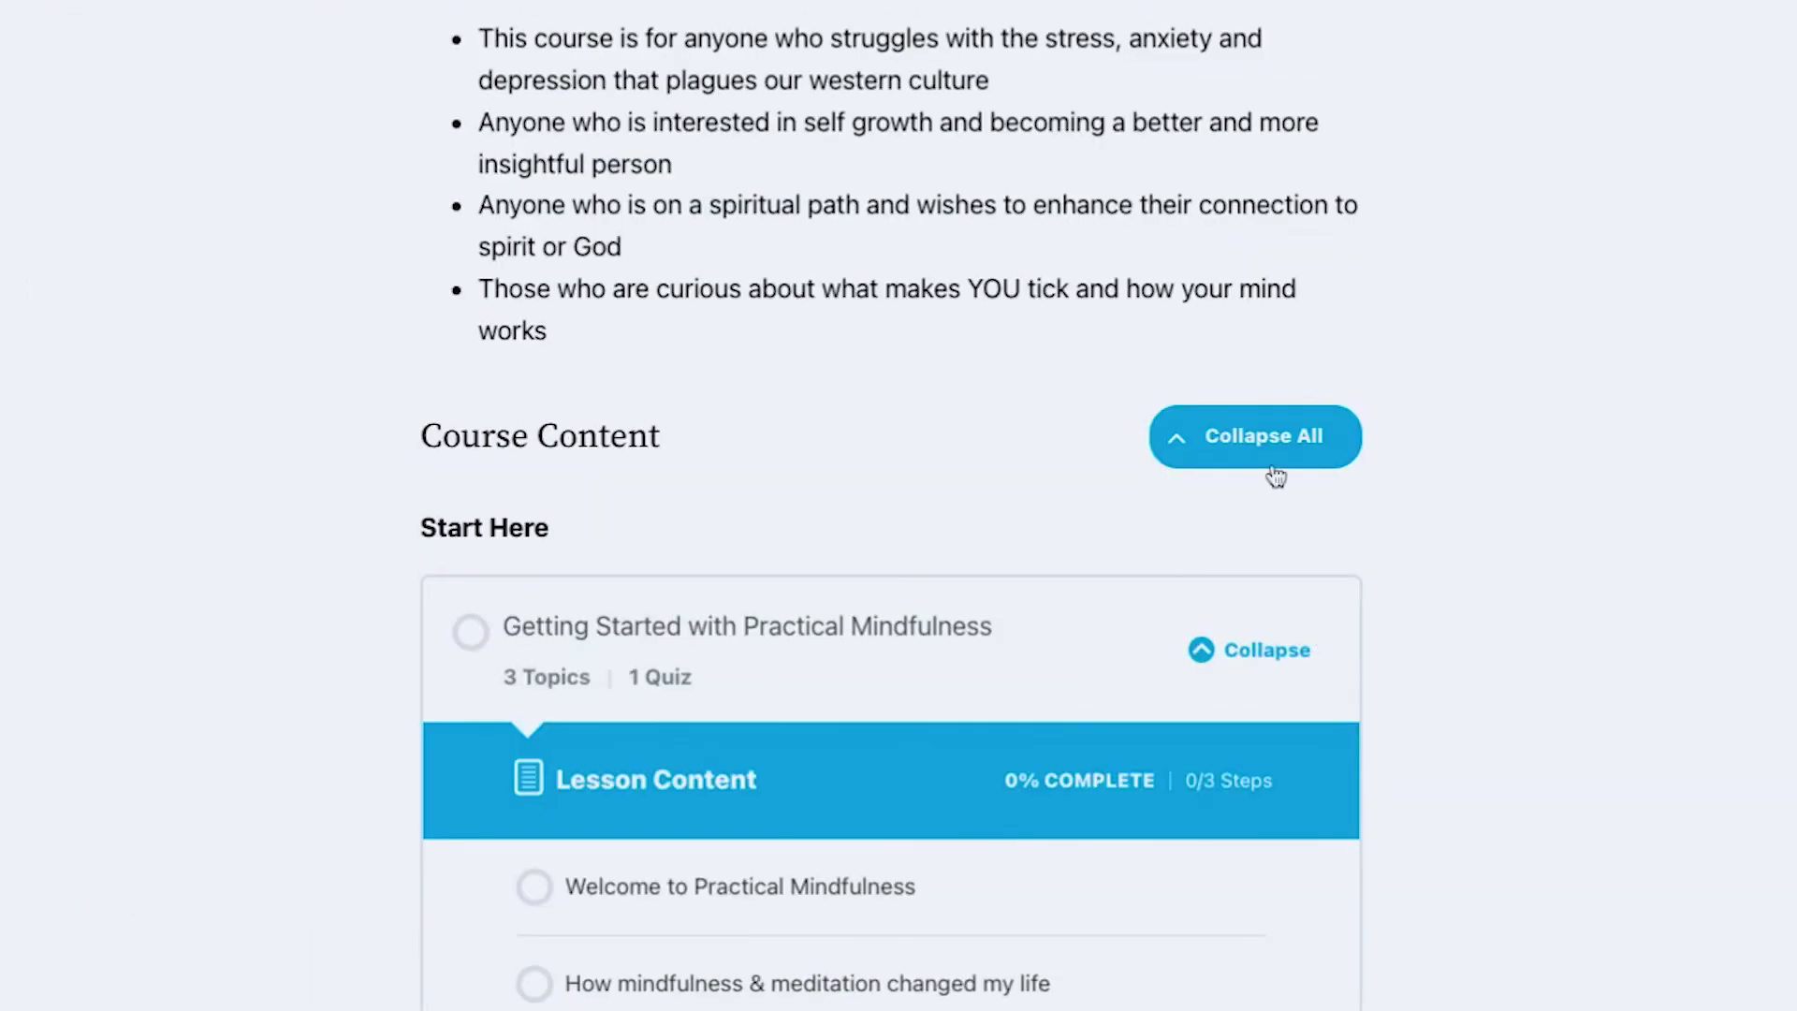
{"action": "scroll", "coordinate": [1264, 520], "scroll_direction": "down", "scroll_amount": 1}
{"action": "scroll", "coordinate": [1115, 702], "scroll_direction": "down", "scroll_amount": 5}
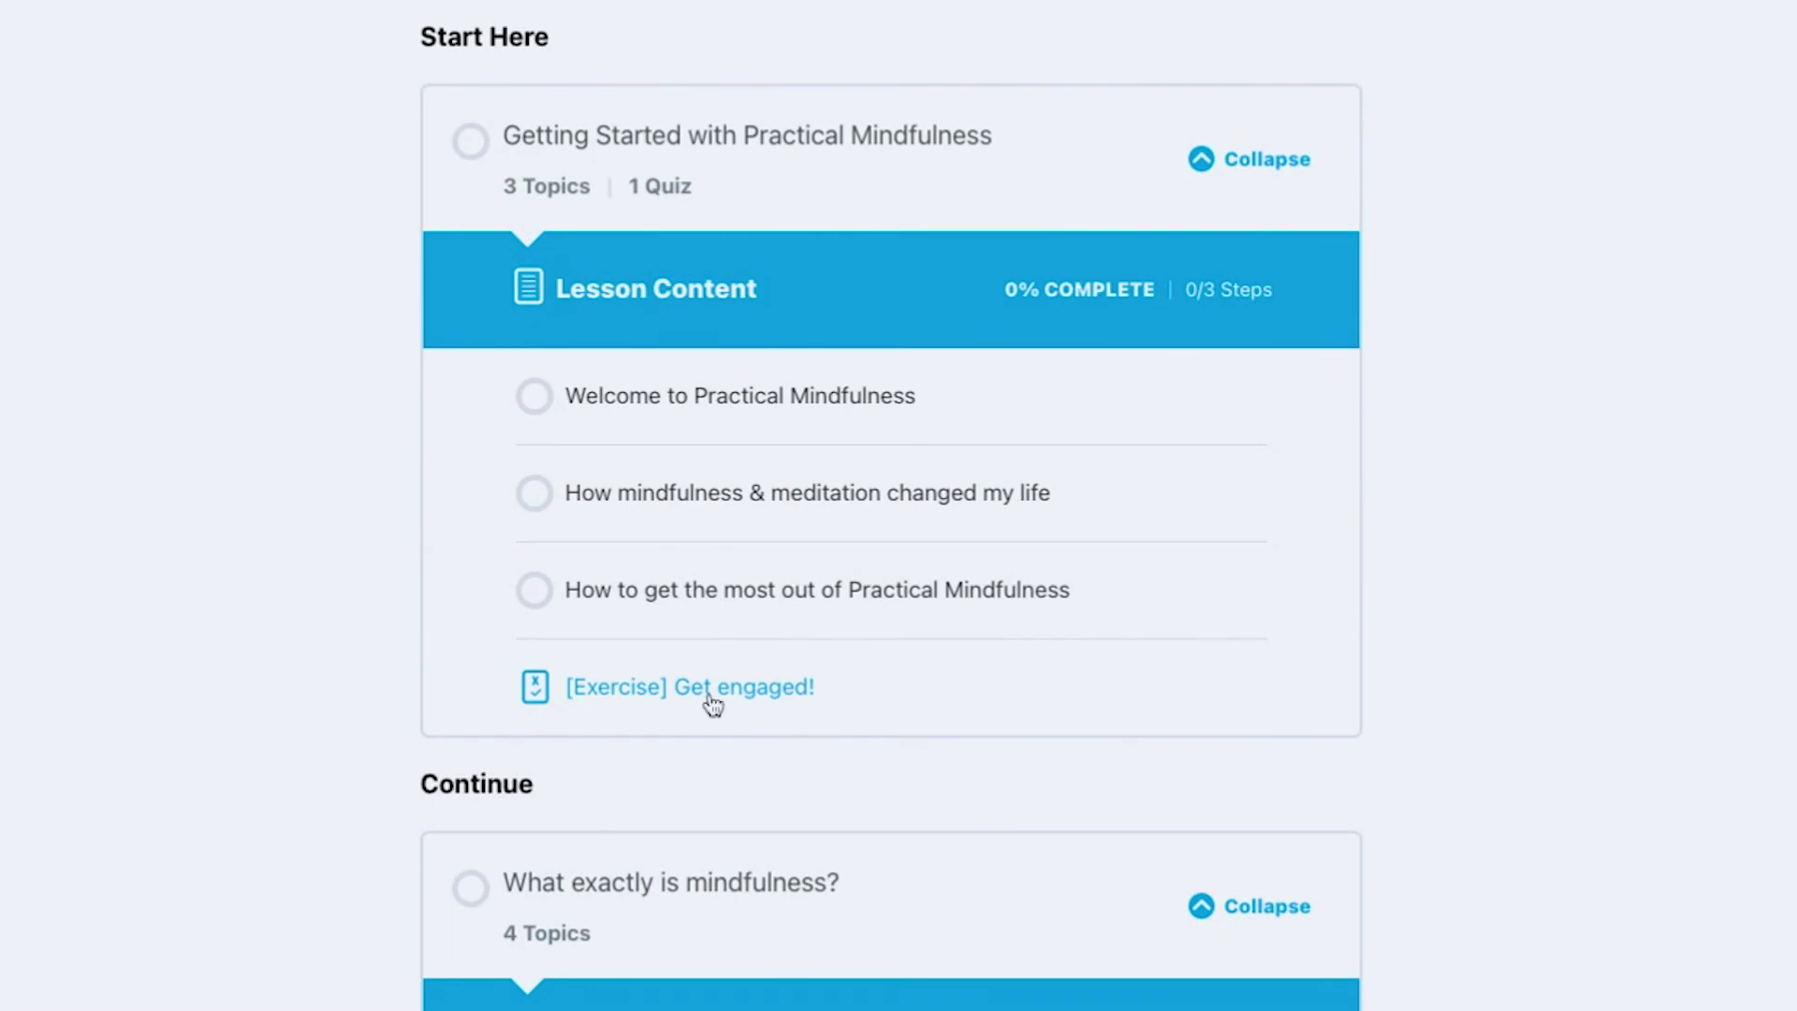
{"action": "scroll", "coordinate": [950, 745], "scroll_direction": "down", "scroll_amount": 4}
{"action": "scroll", "coordinate": [822, 421], "scroll_direction": "up", "scroll_amount": 5}
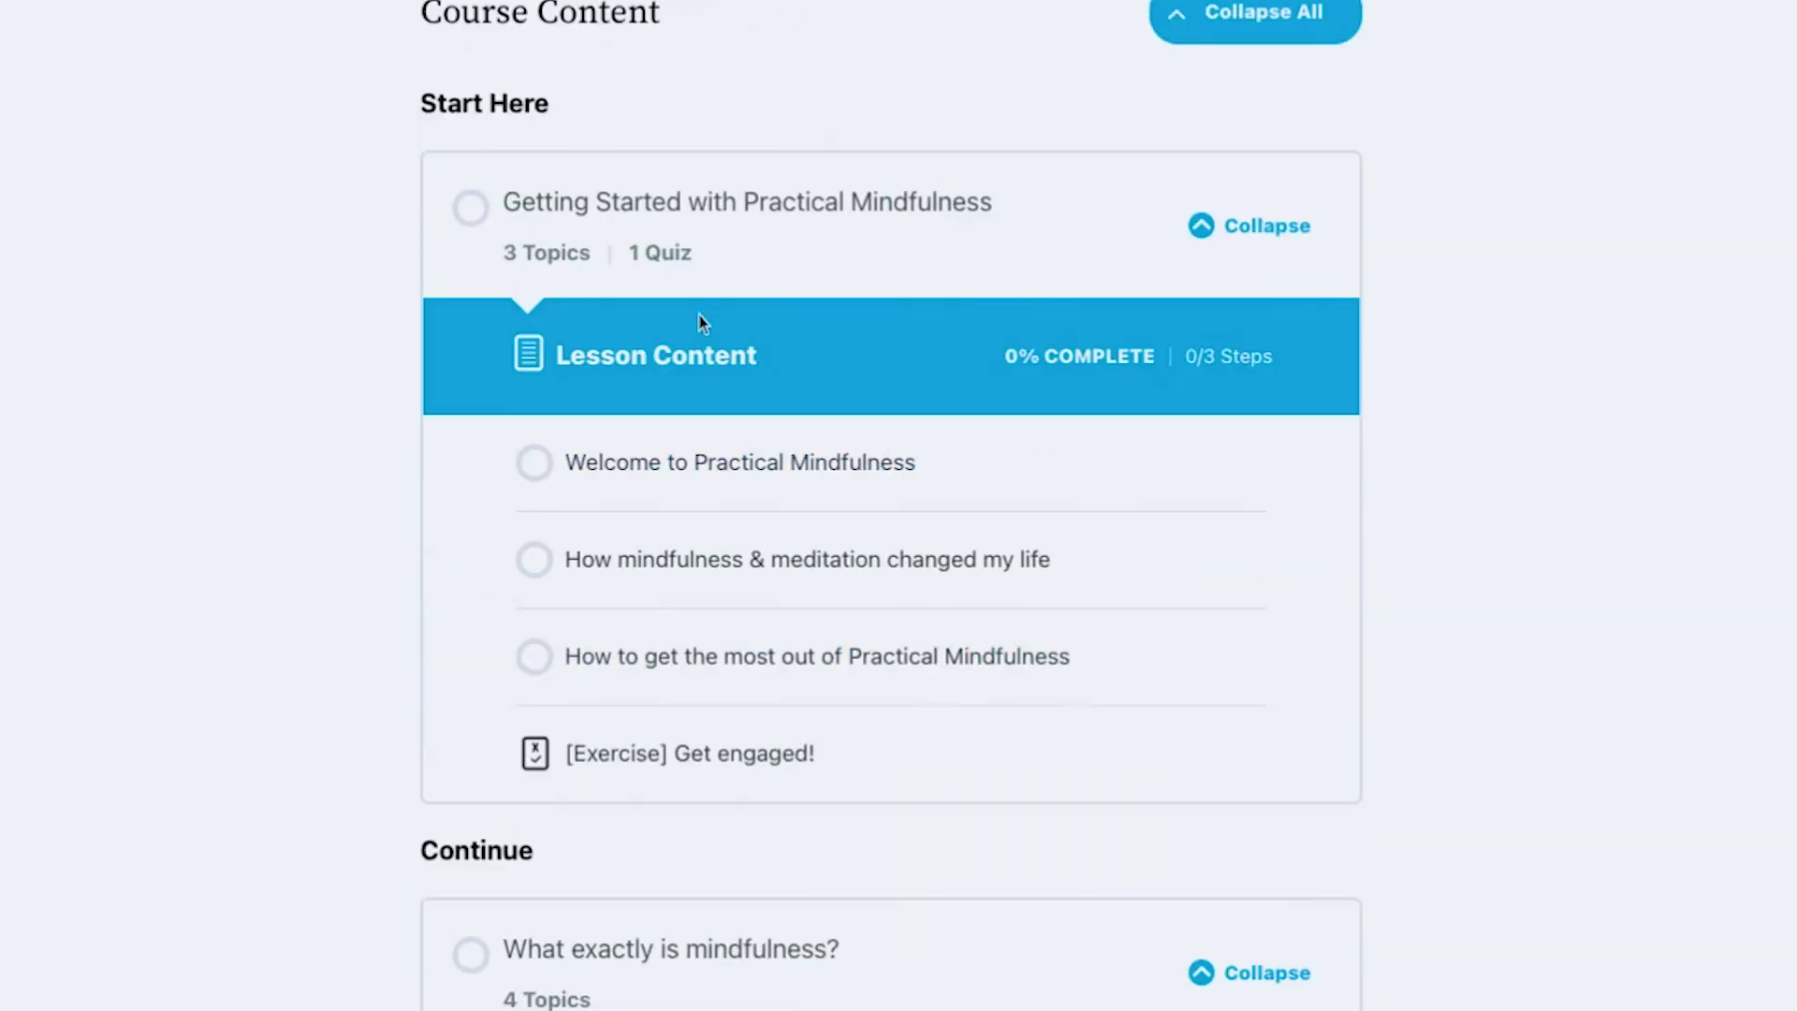
{"action": "left_click", "coordinate": [1267, 12]}
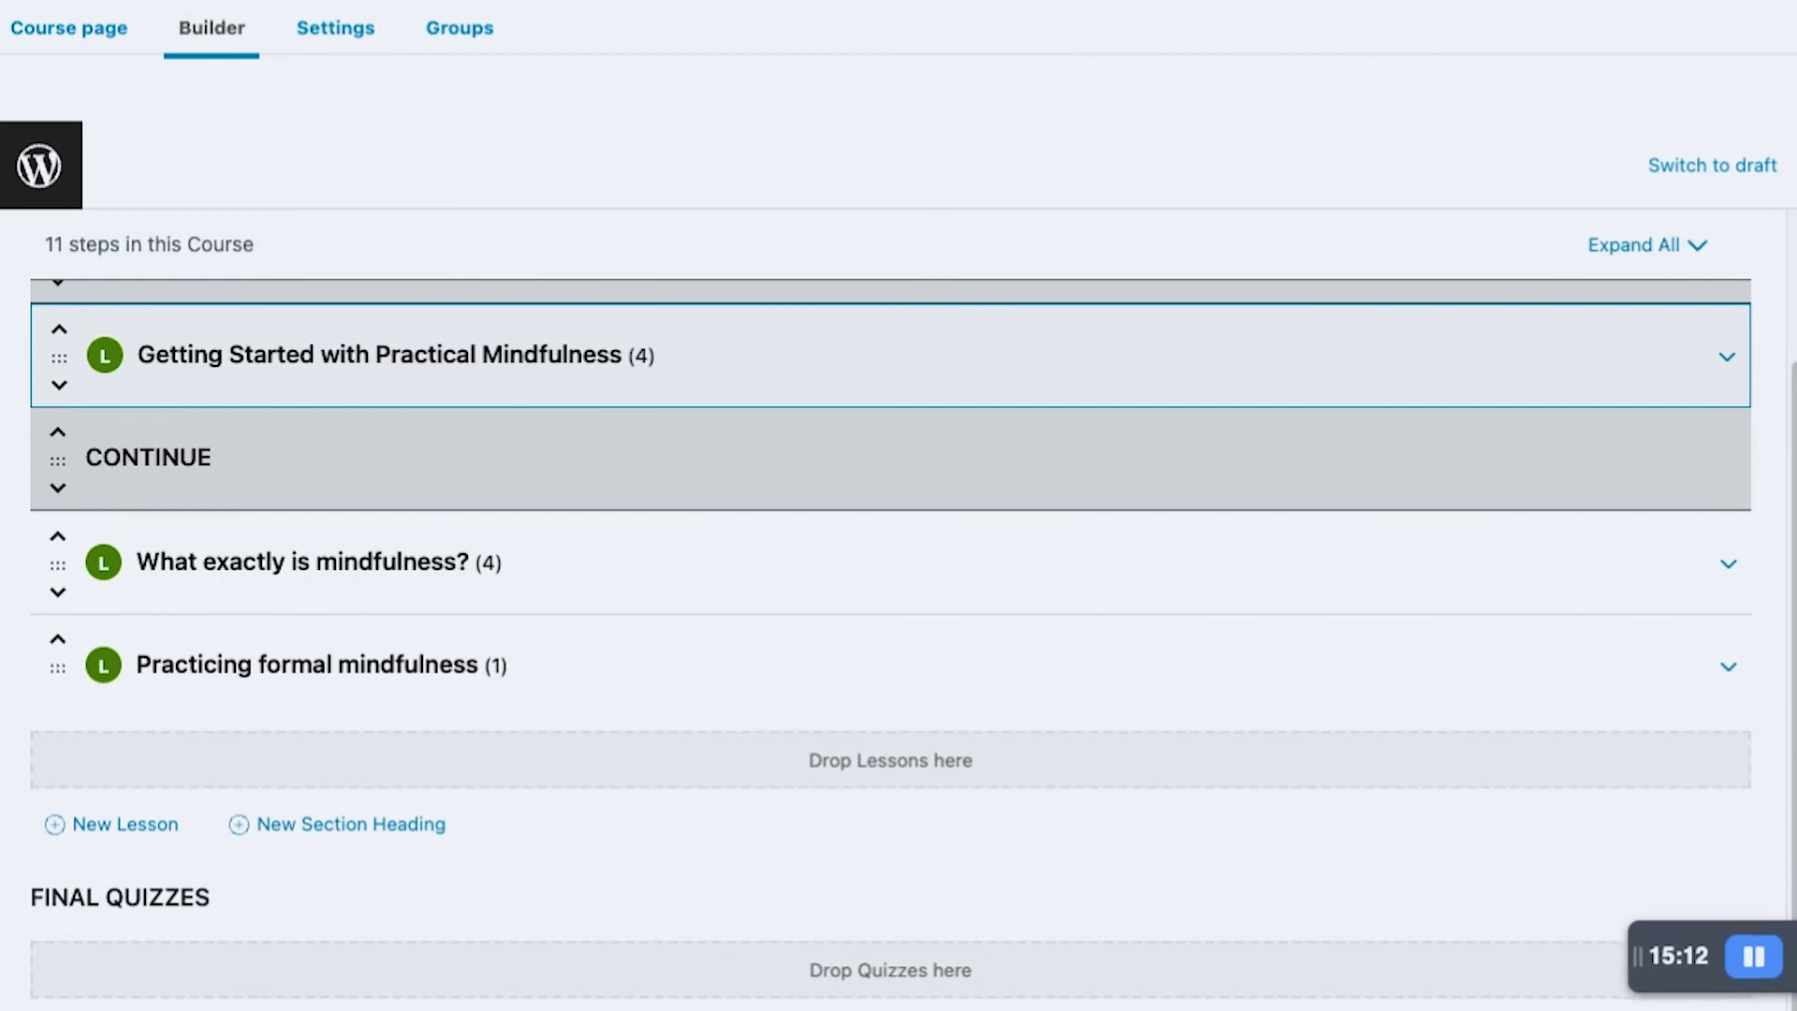
Step: Add a quiz named "Final Exam" to the Final Quizzes area of the course builder
{"action": "scroll", "coordinate": [157, 922], "scroll_direction": "down", "scroll_amount": 1}
{"action": "left_click", "coordinate": [150, 1000]}
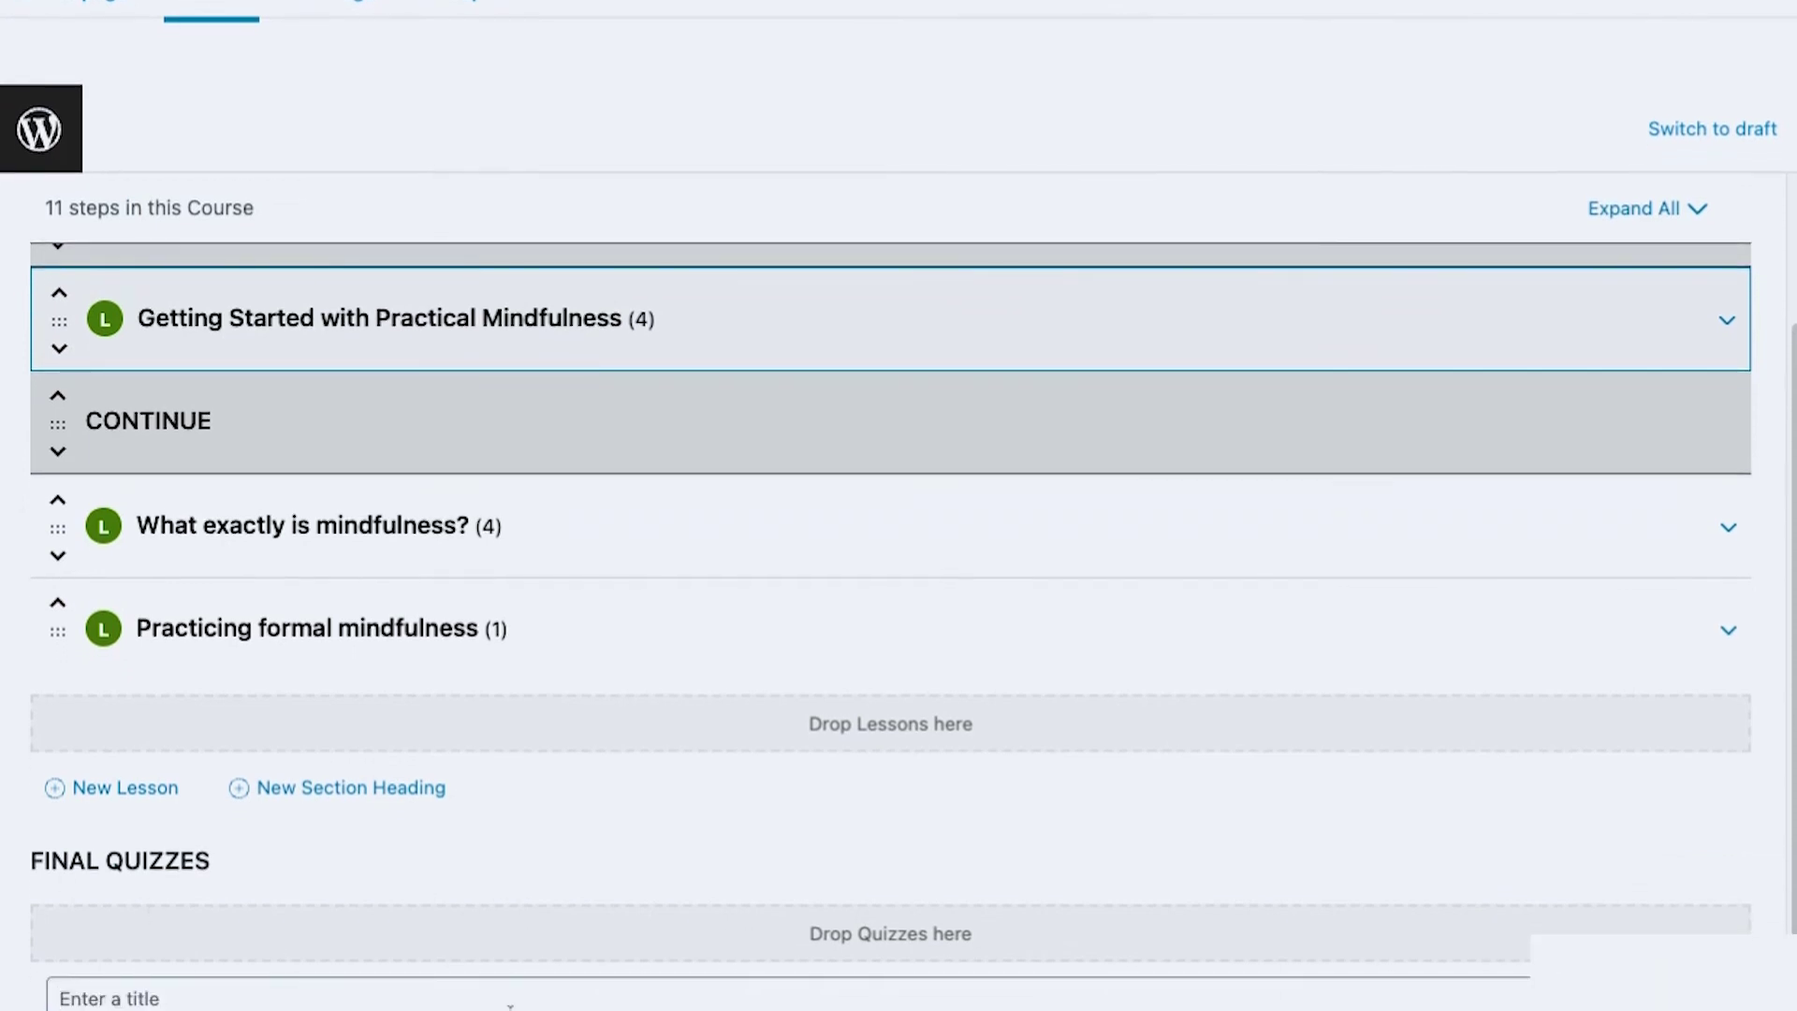
{"action": "type", "text": "Final Exam"}
{"action": "key", "text": "Return"}
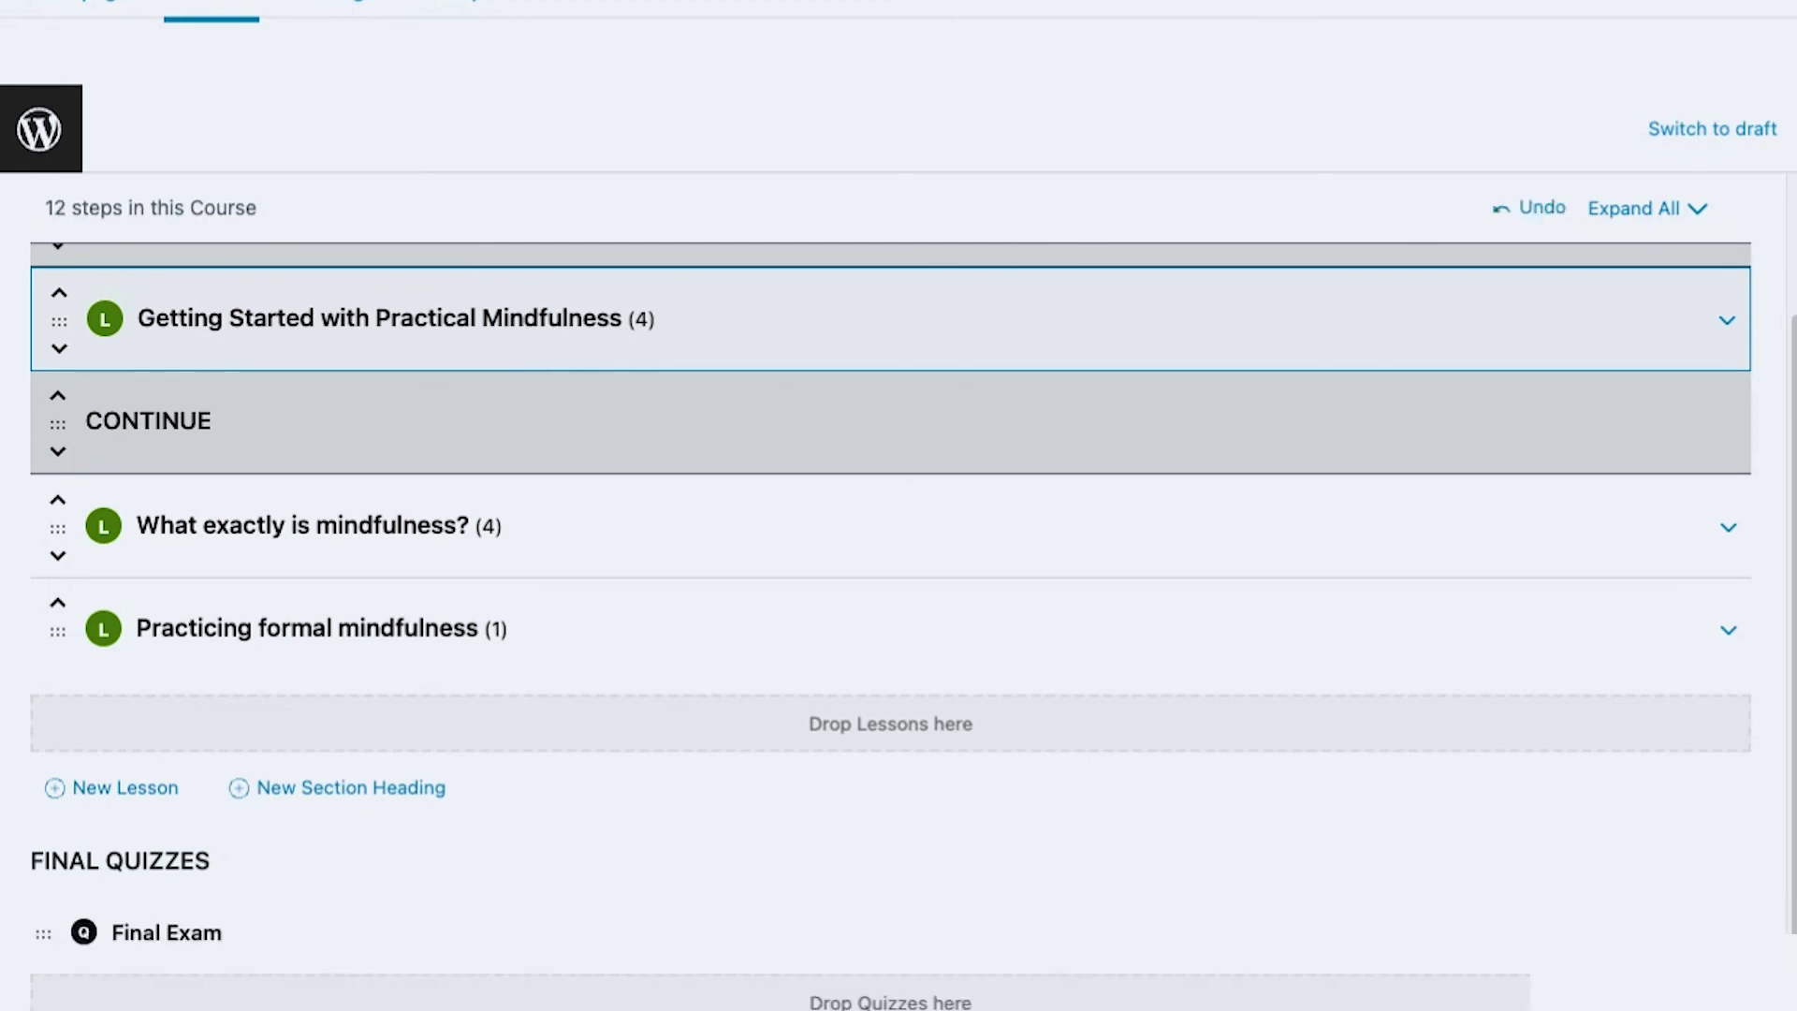
{"action": "scroll", "coordinate": [300, 882], "scroll_direction": "down", "scroll_amount": 1}
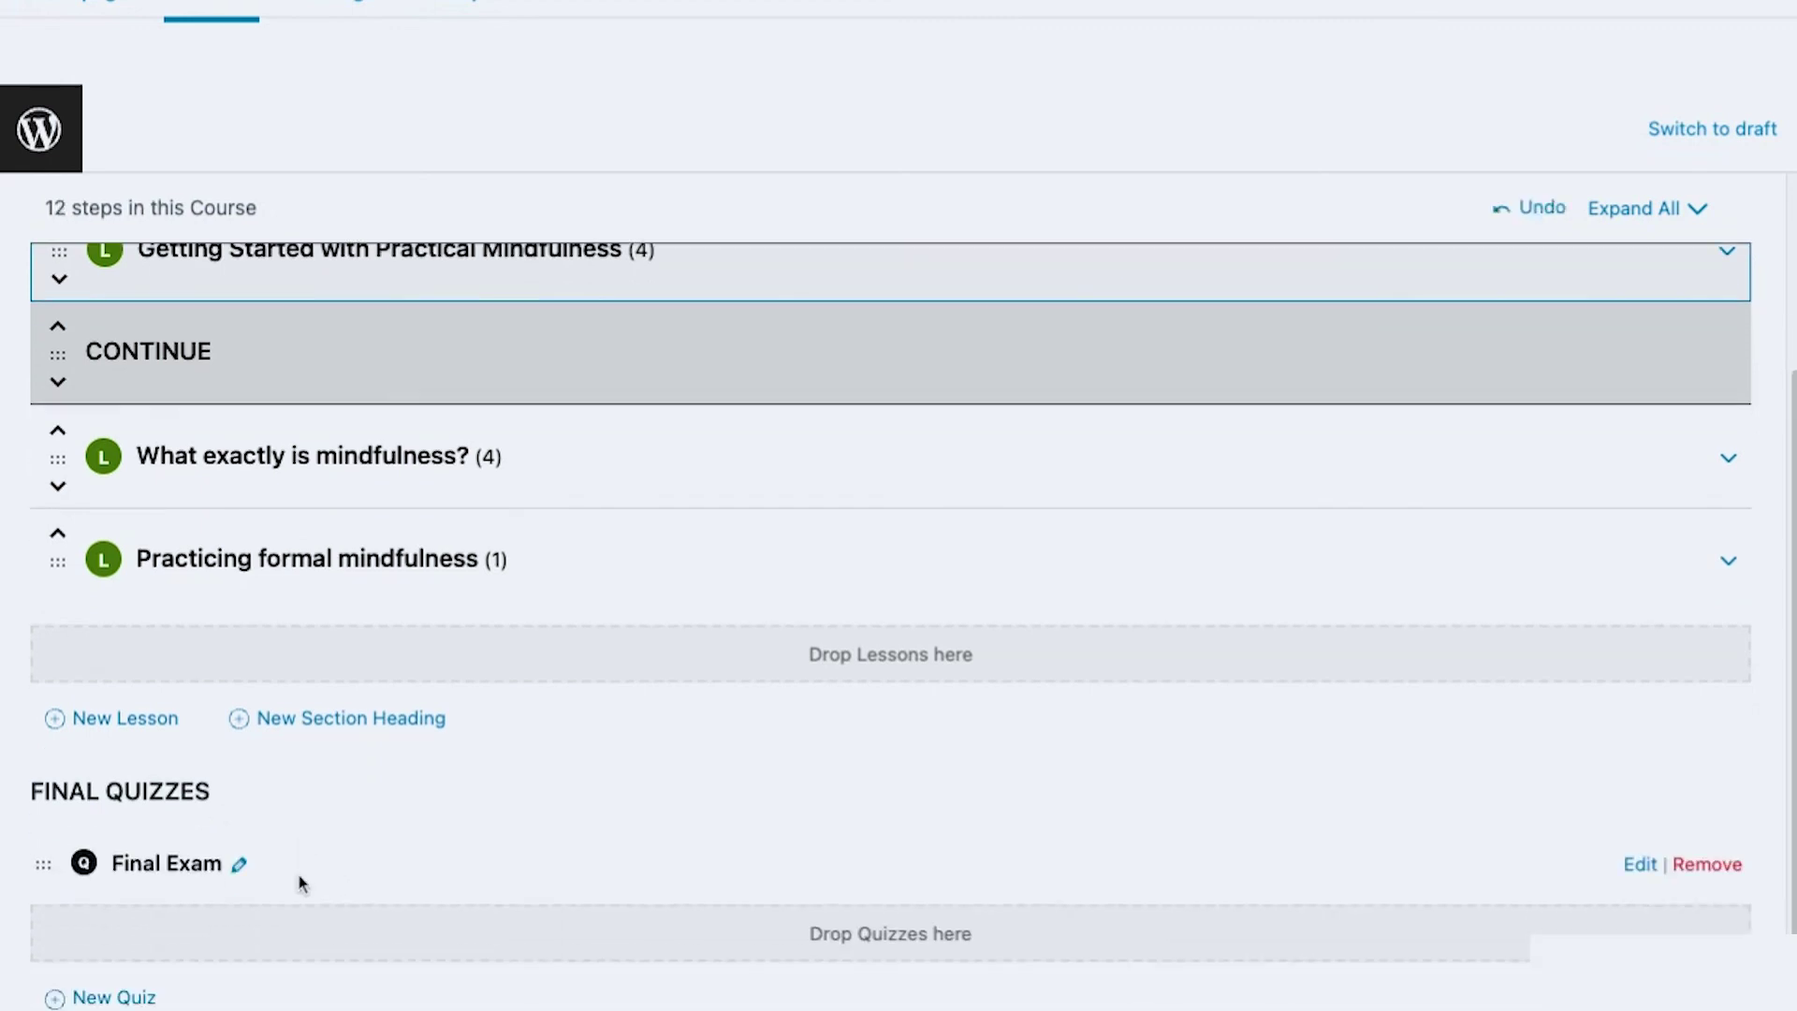
Step: Add a second final quiz named "Conclusion" and update the course
{"action": "left_click", "coordinate": [106, 1000]}
{"action": "type", "text": "conclu"}
{"action": "key", "text": "ctrl+a"}
{"action": "type", "text": "Co"}
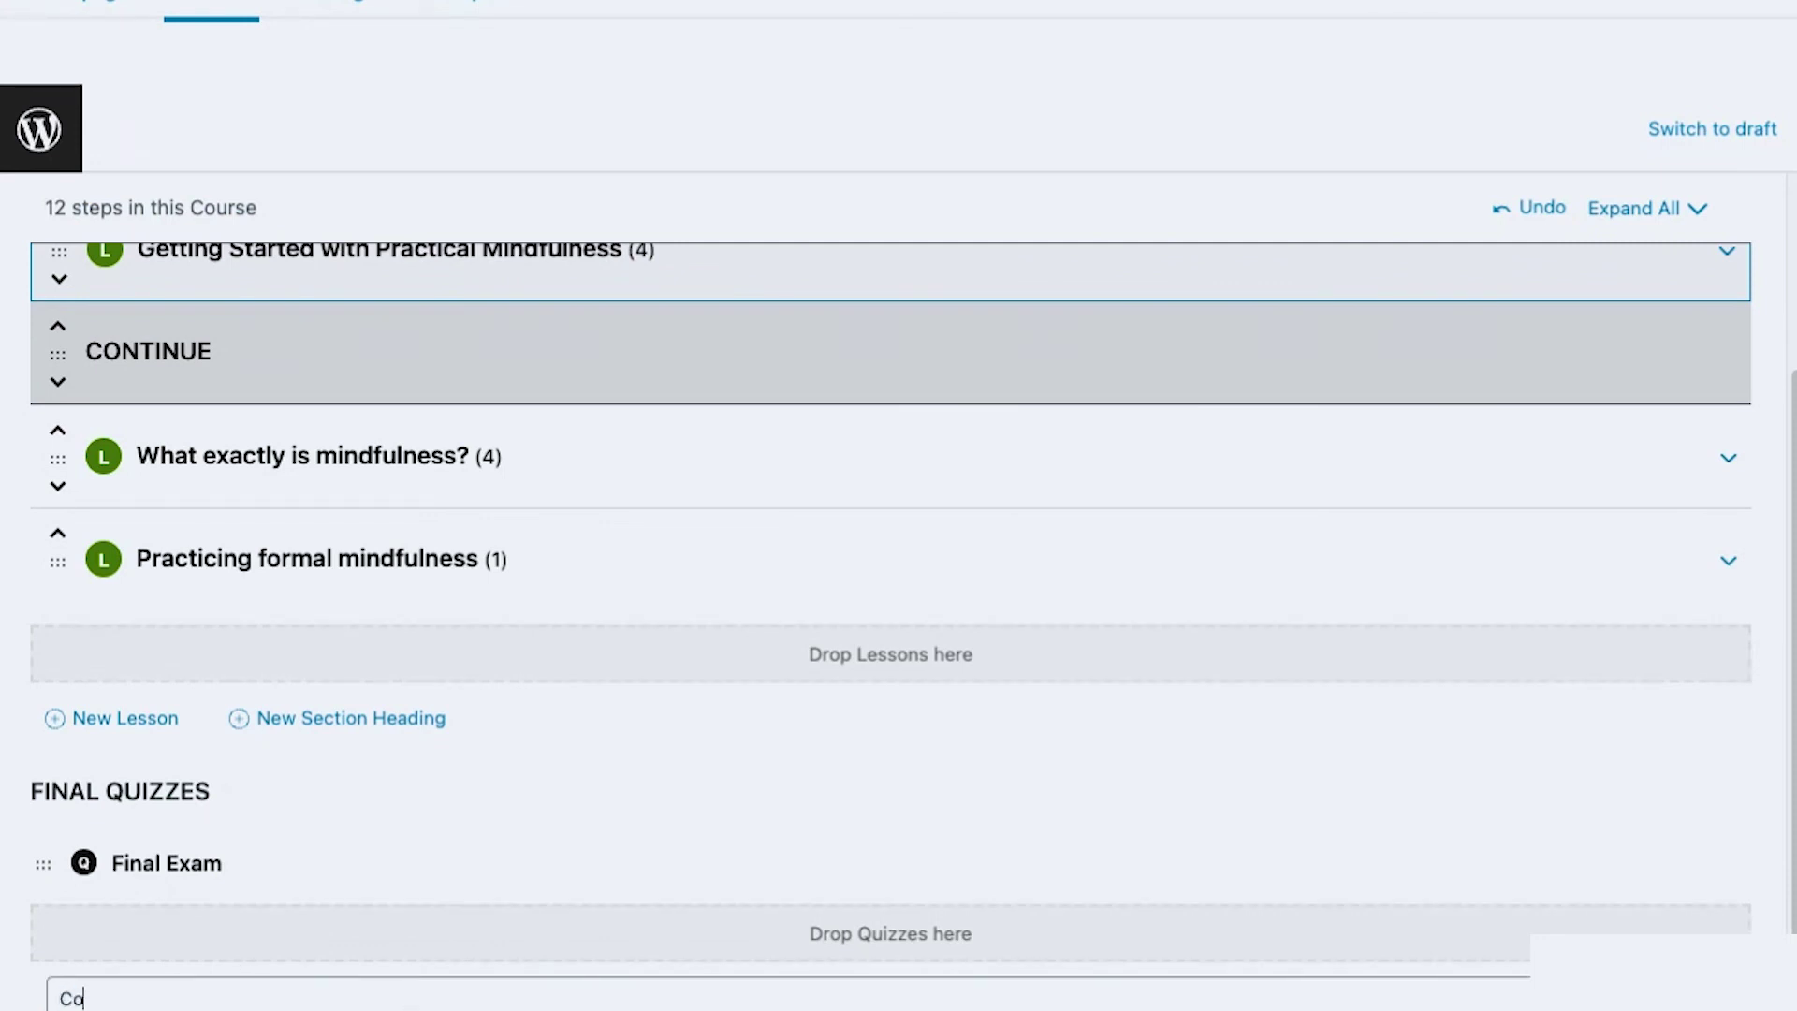
{"action": "type", "text": "nclusion"}
{"action": "key", "text": "Return"}
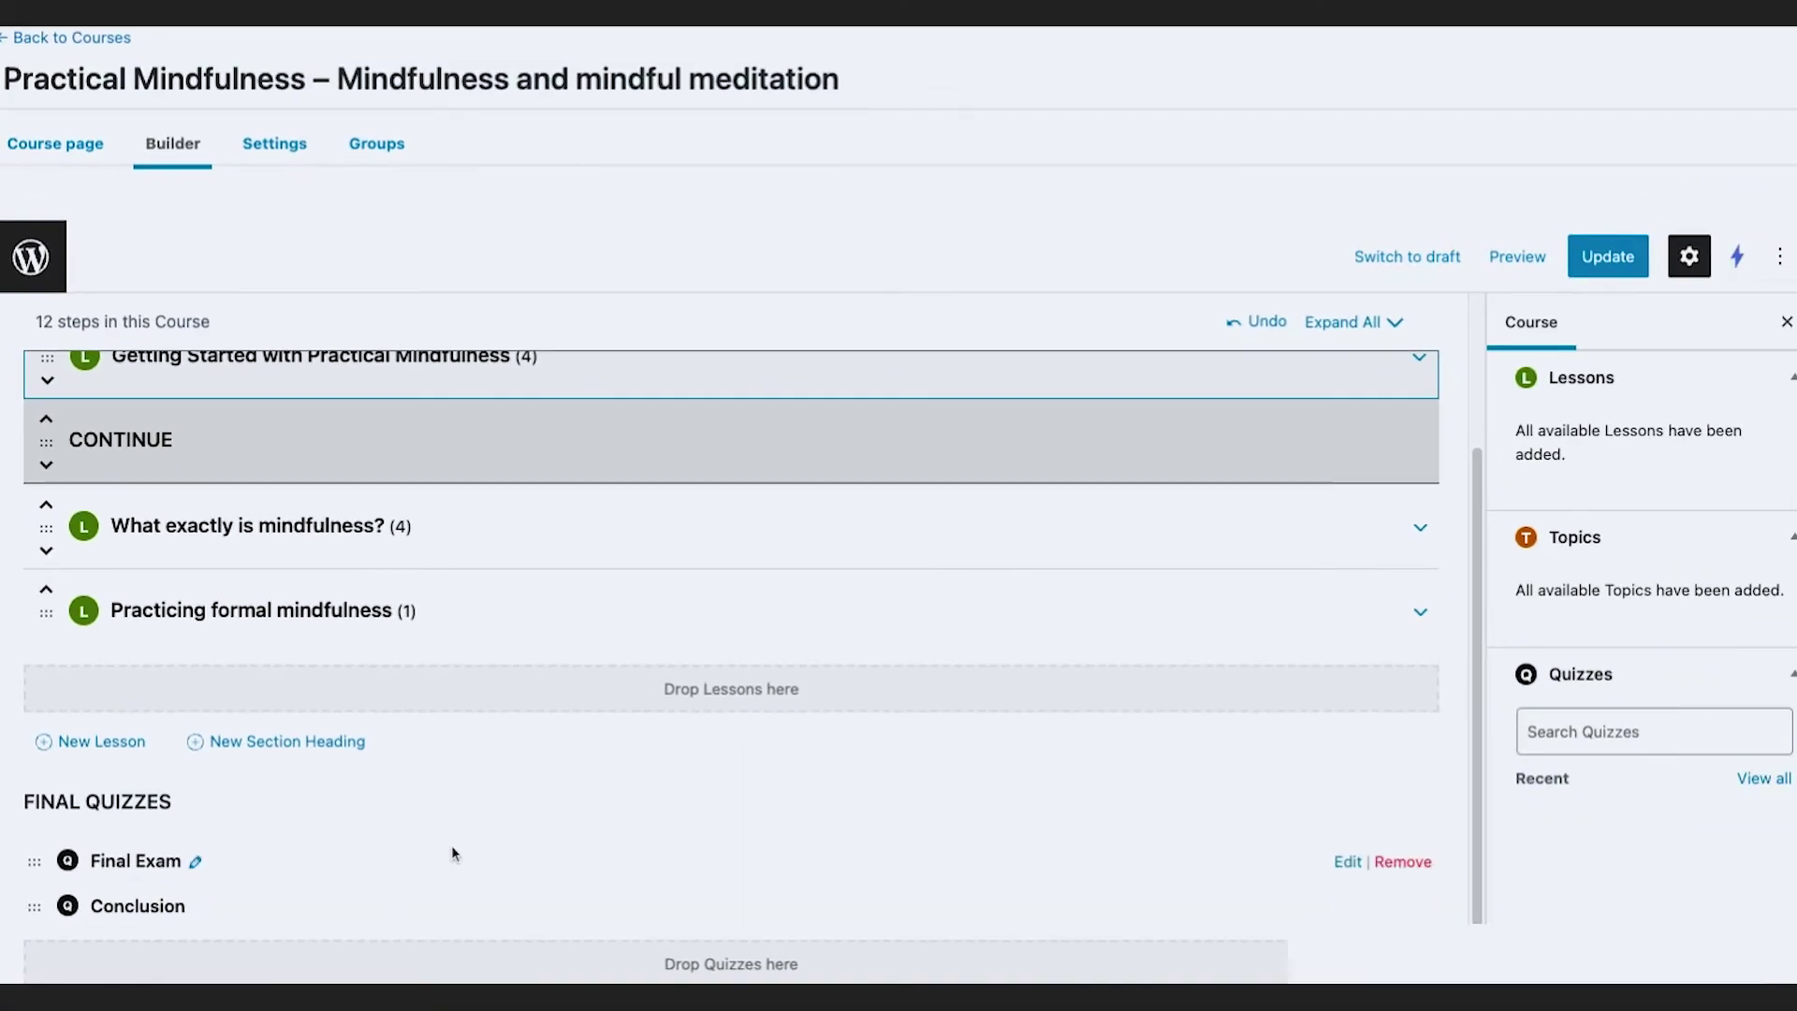
{"action": "left_click", "coordinate": [1638, 258]}
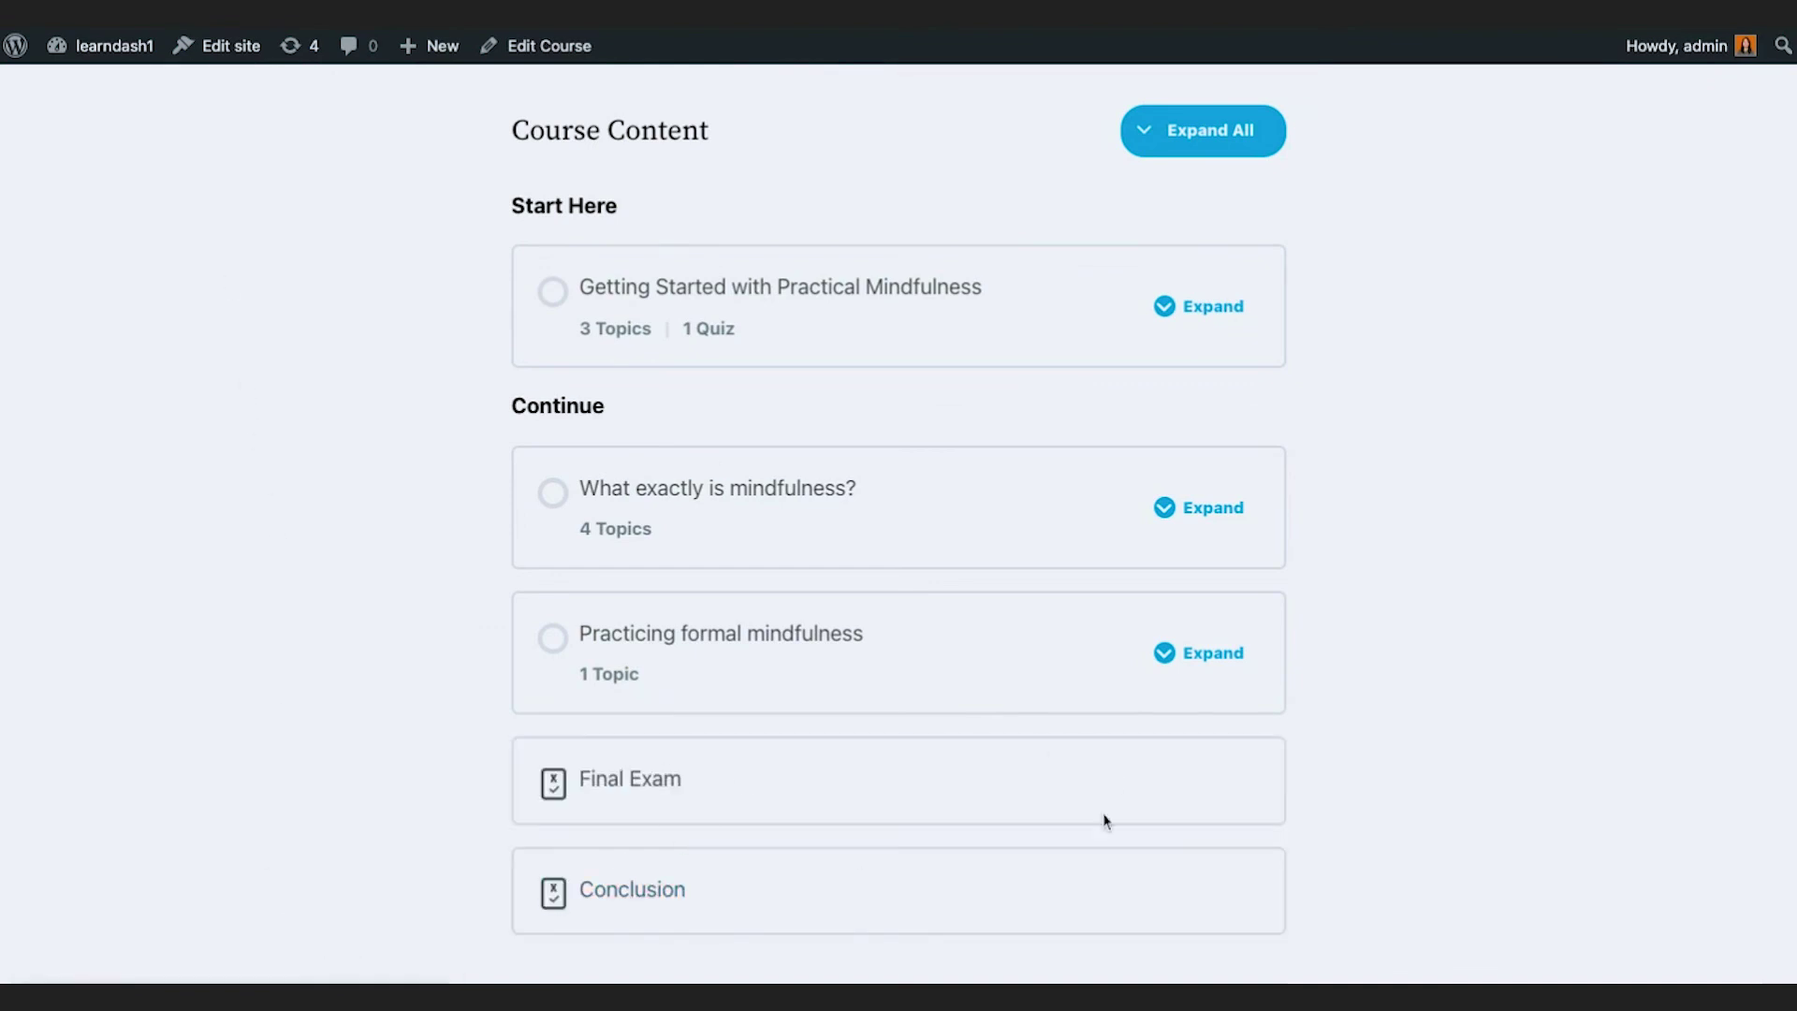
Step: Check the final quizzes in the published page's Course Content, toggle all lessons open and closed, and return to the course builder
{"action": "scroll", "coordinate": [973, 888], "scroll_direction": "up", "scroll_amount": 1}
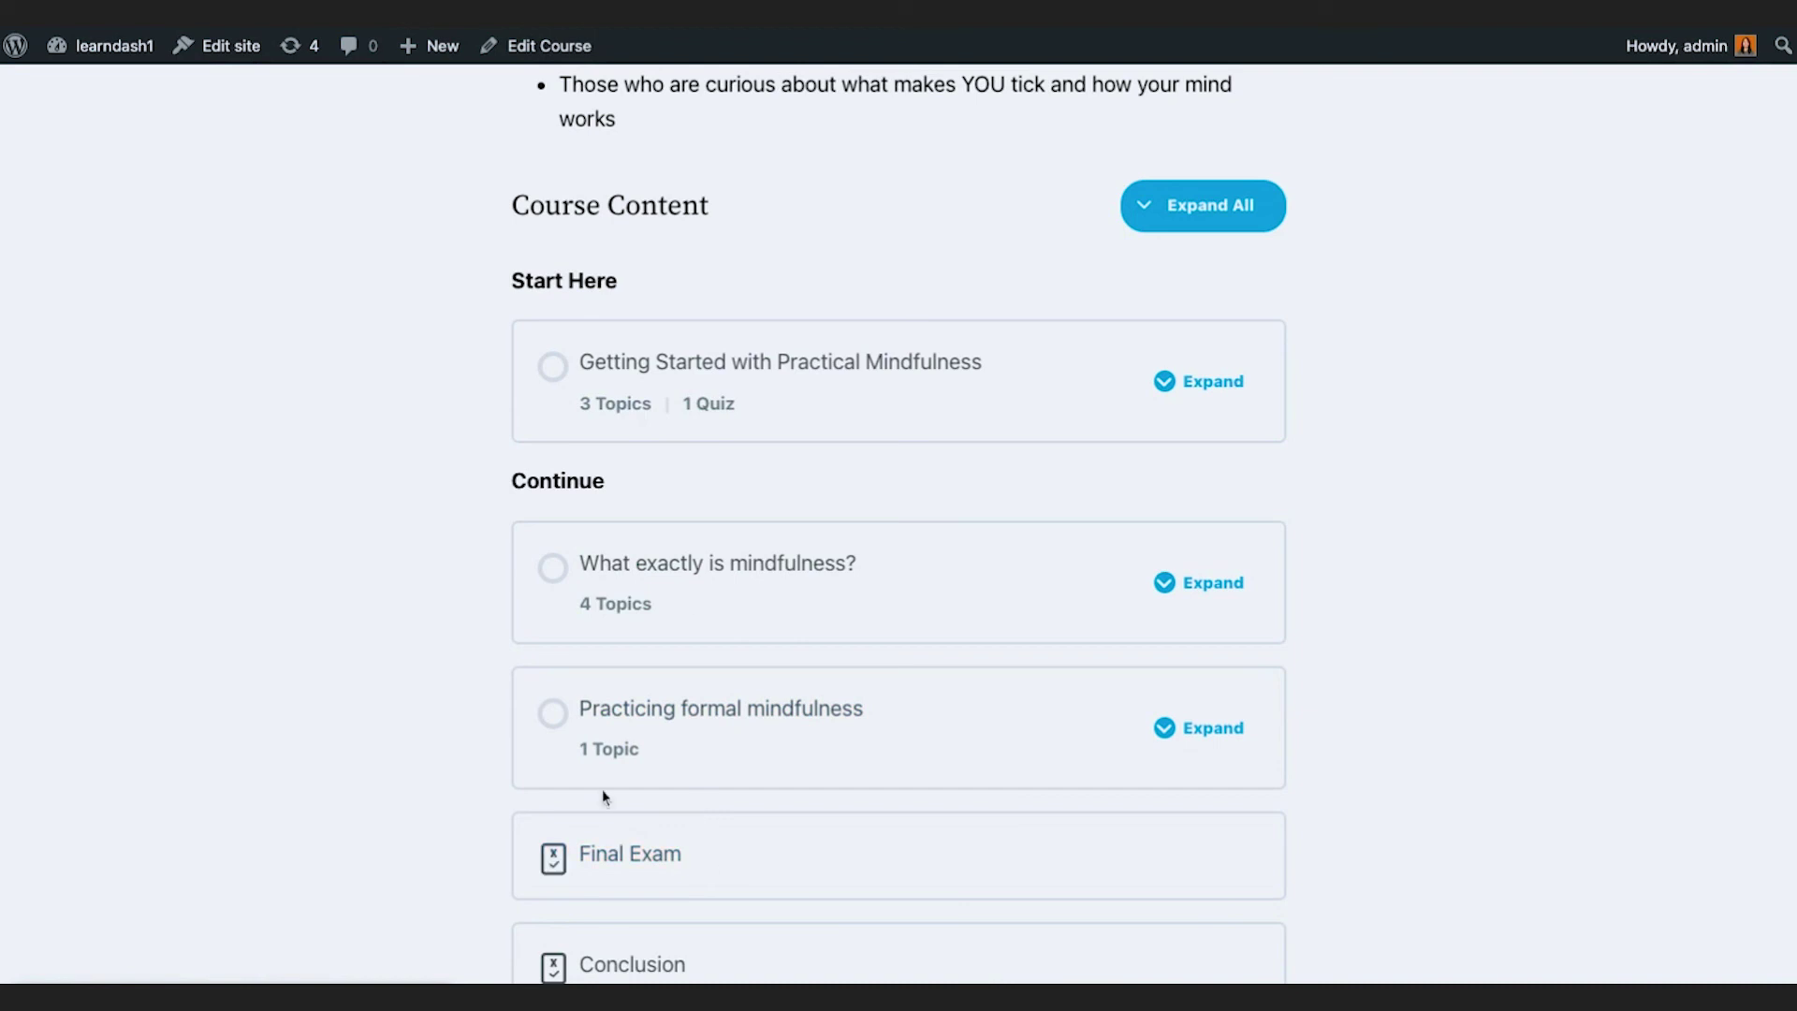
{"action": "left_click", "coordinate": [1183, 203]}
{"action": "left_click", "coordinate": [1185, 200]}
{"action": "scroll", "coordinate": [936, 421], "scroll_direction": "down", "scroll_amount": 6}
{"action": "scroll", "coordinate": [862, 509], "scroll_direction": "up", "scroll_amount": 8}
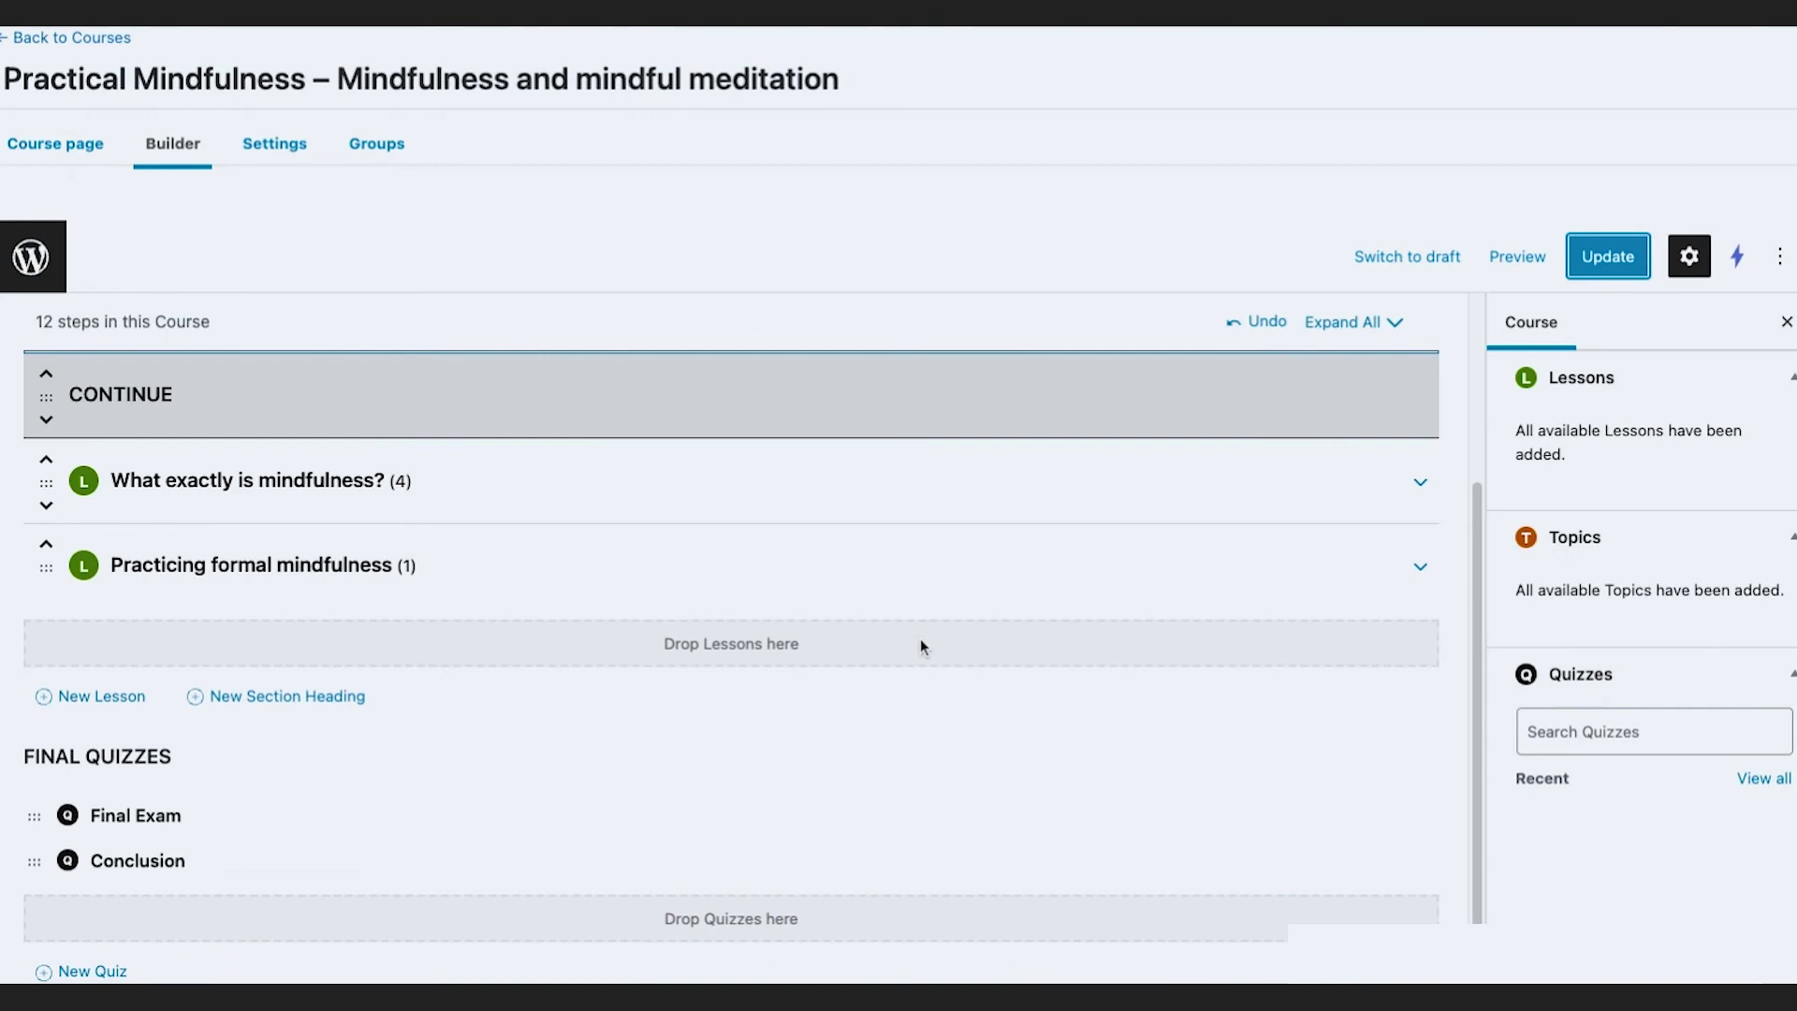
{"action": "scroll", "coordinate": [920, 638], "scroll_direction": "up", "scroll_amount": 3}
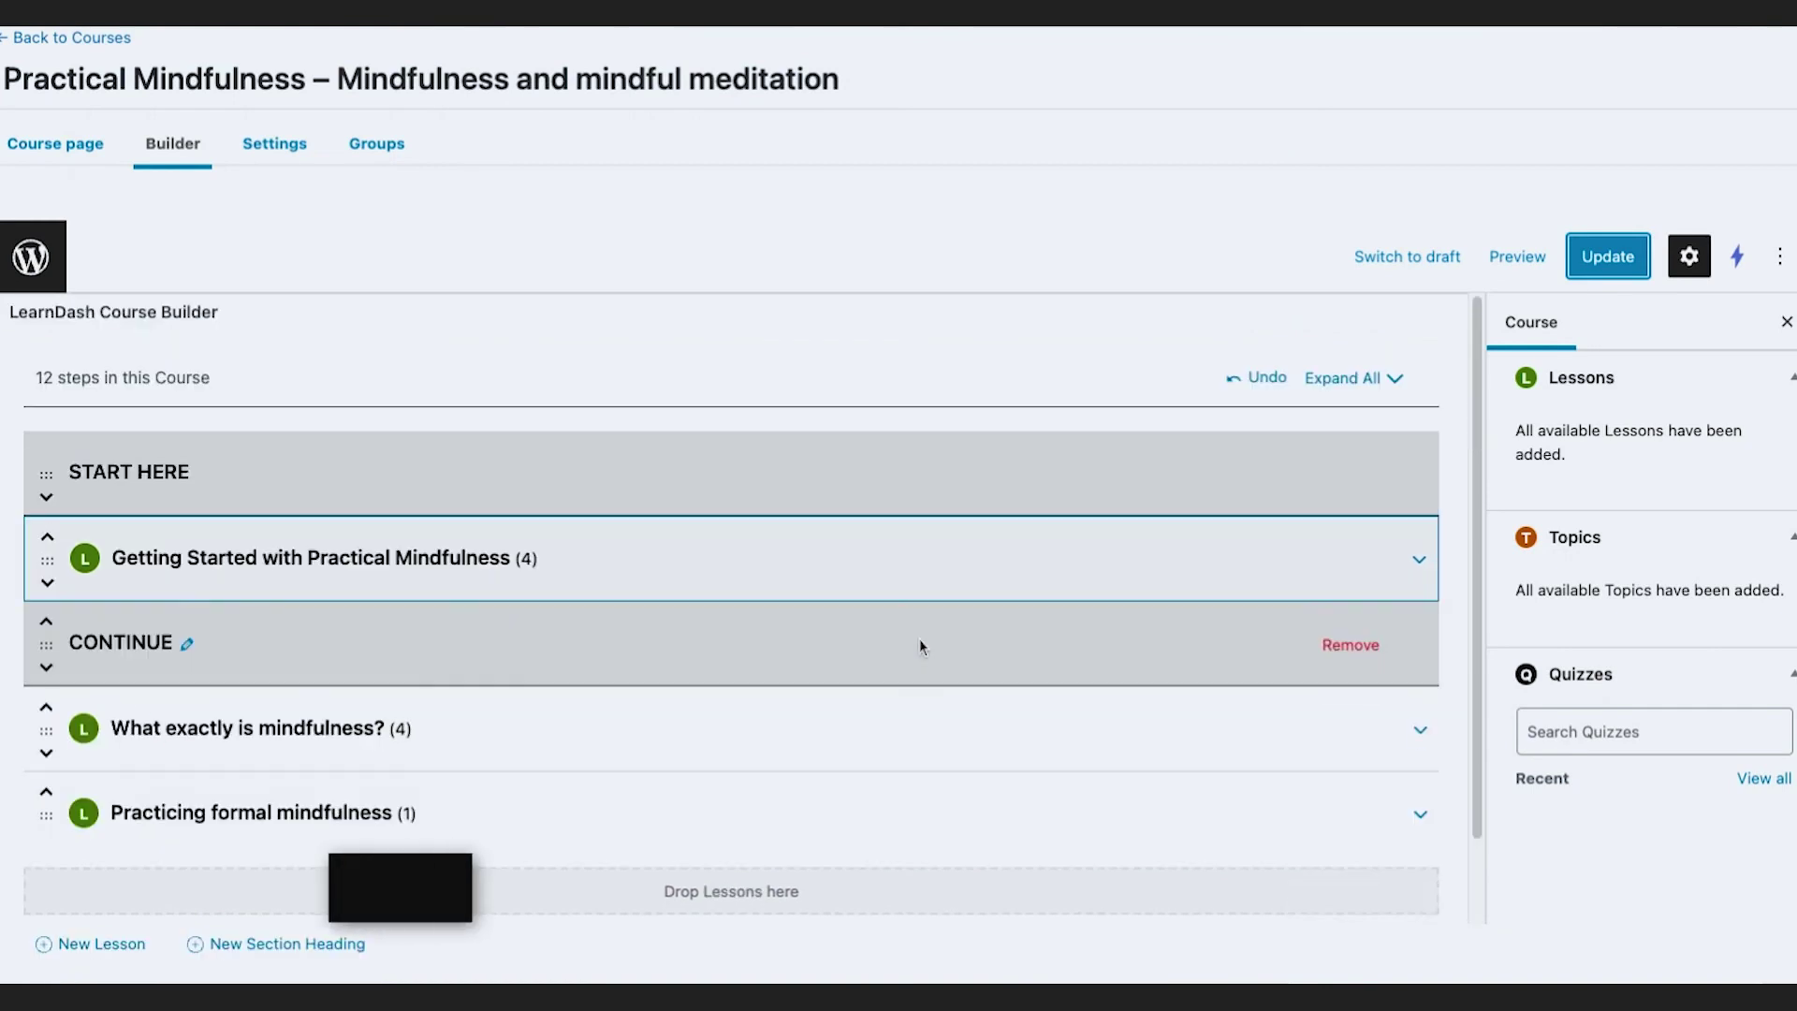